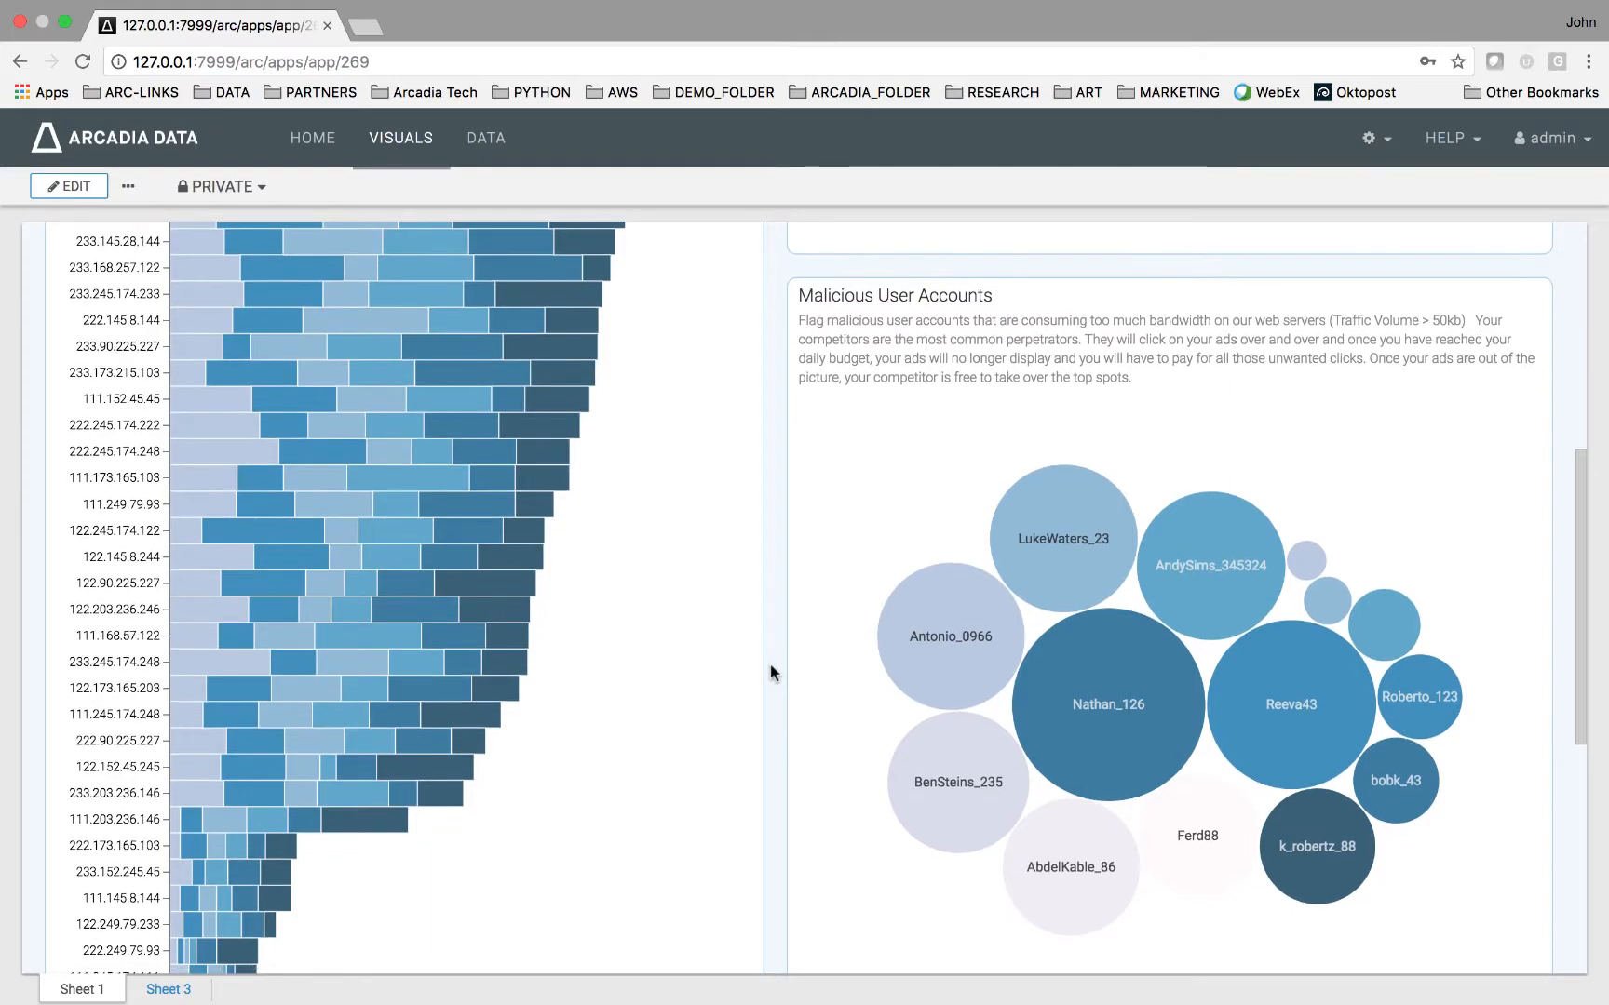
Step: Look over the dashboard's IP traffic, Malicious User Accounts, User Activity Summary and Total Bytes by City visuals
scroll(770, 672, "down", 5)
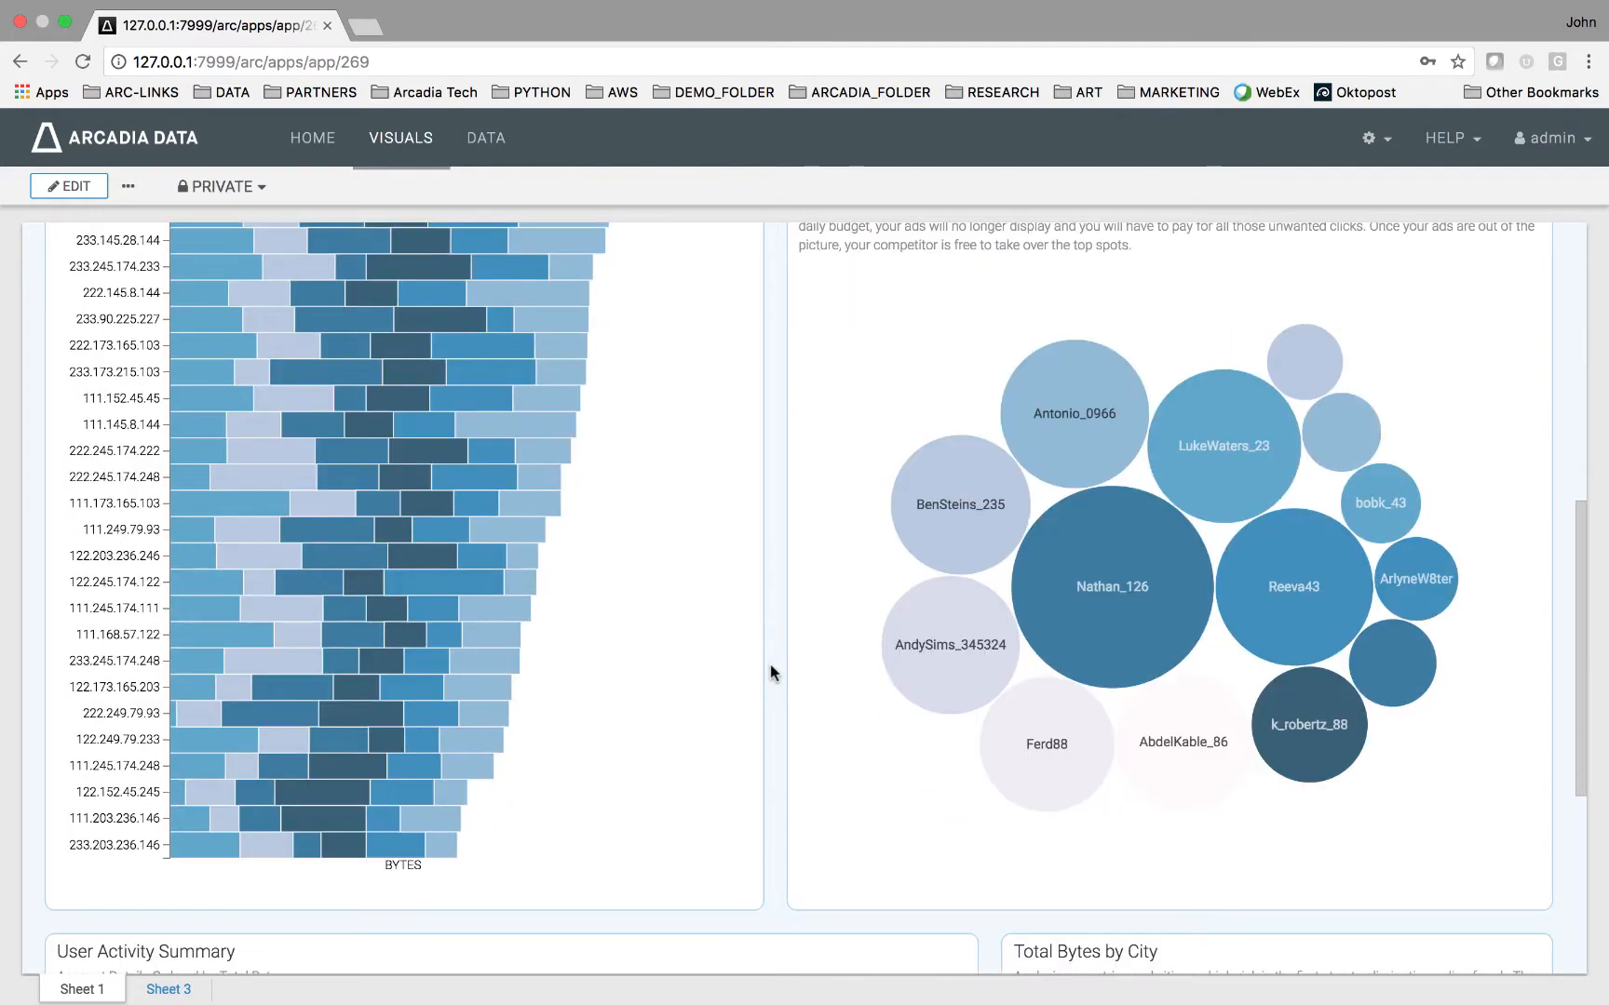
scroll(771, 672, "down", 3)
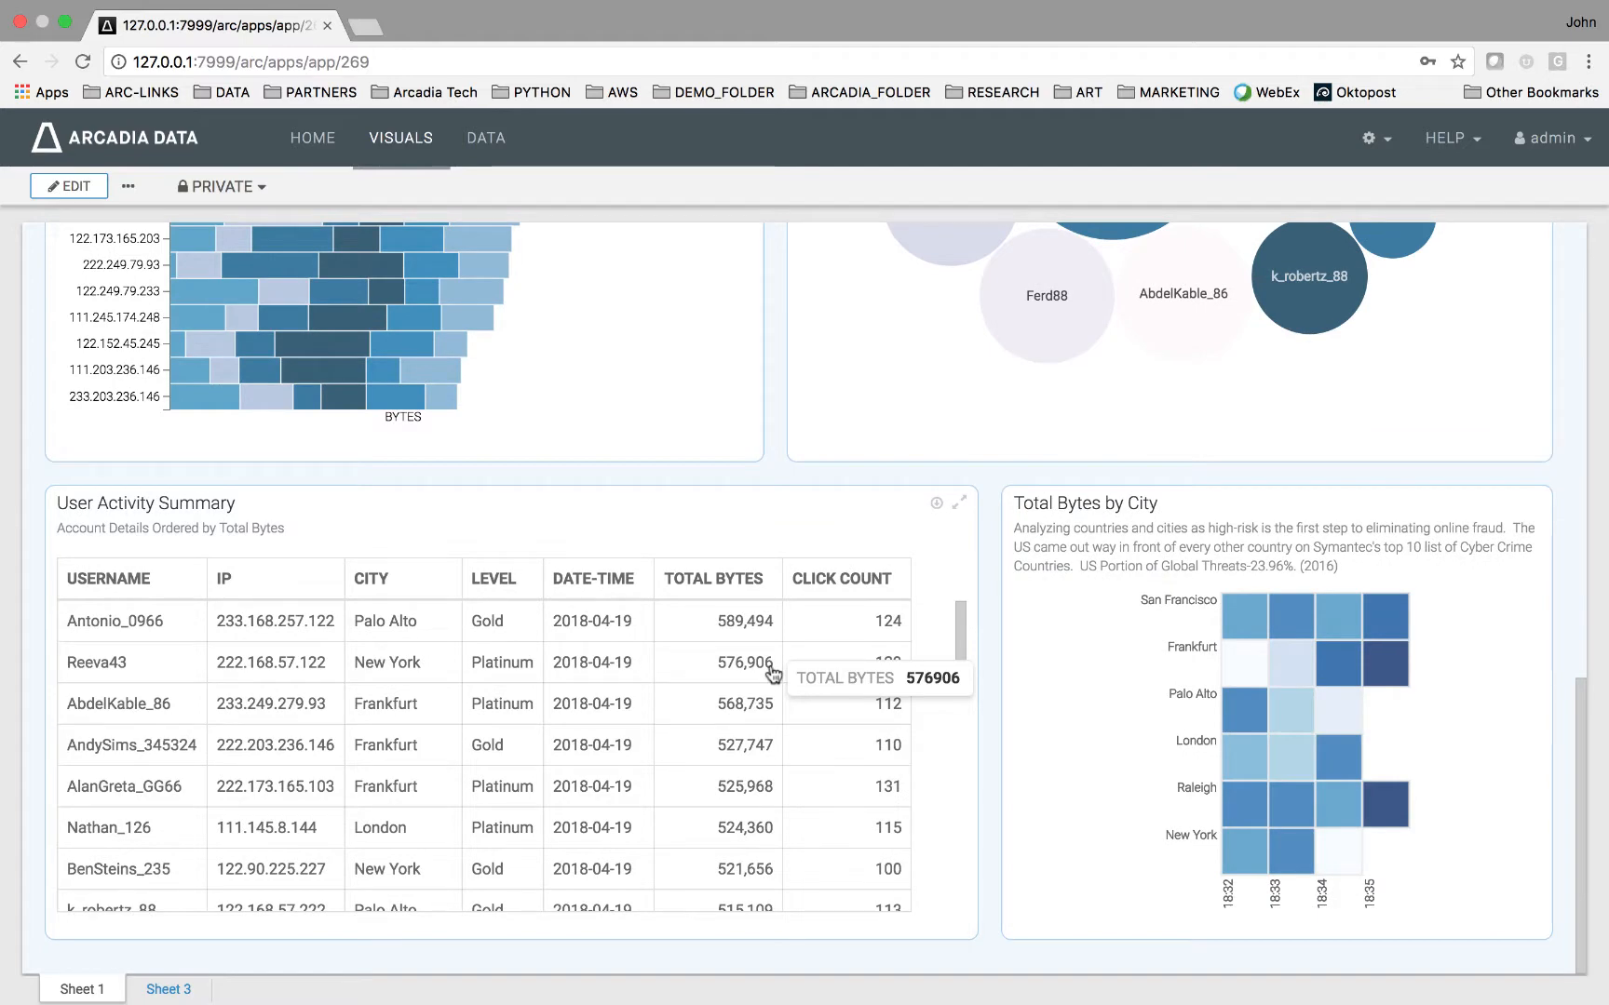
scroll(774, 672, "up", 2)
scroll(773, 672, "up", 3)
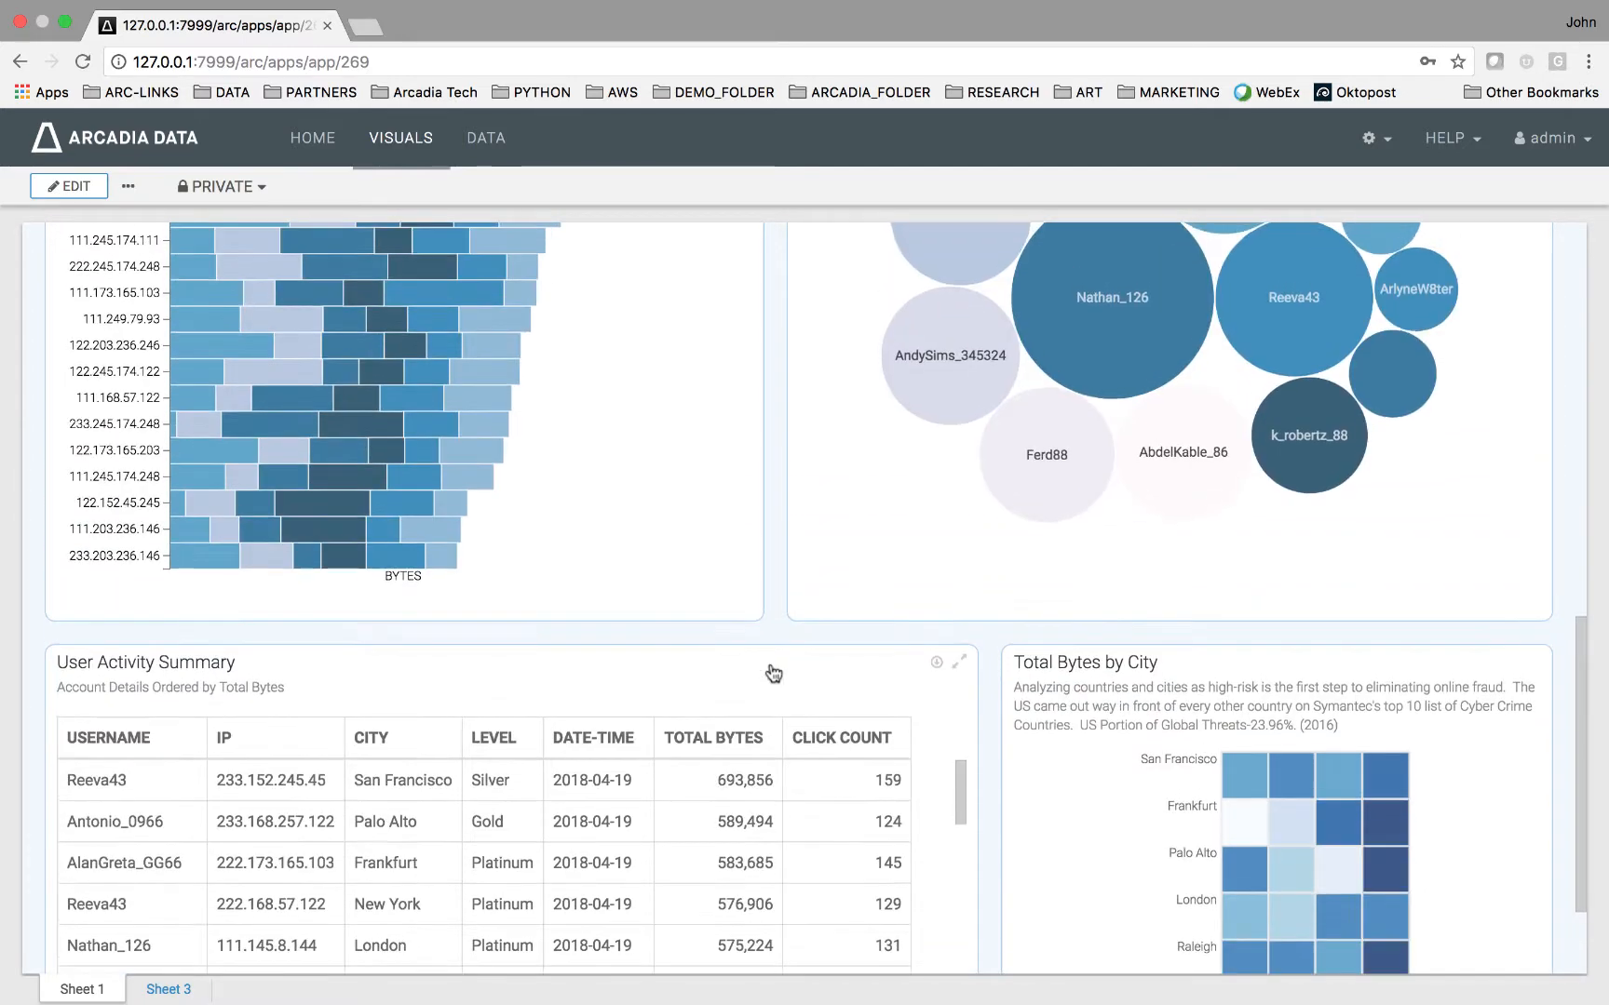
scroll(771, 671, "up", 6)
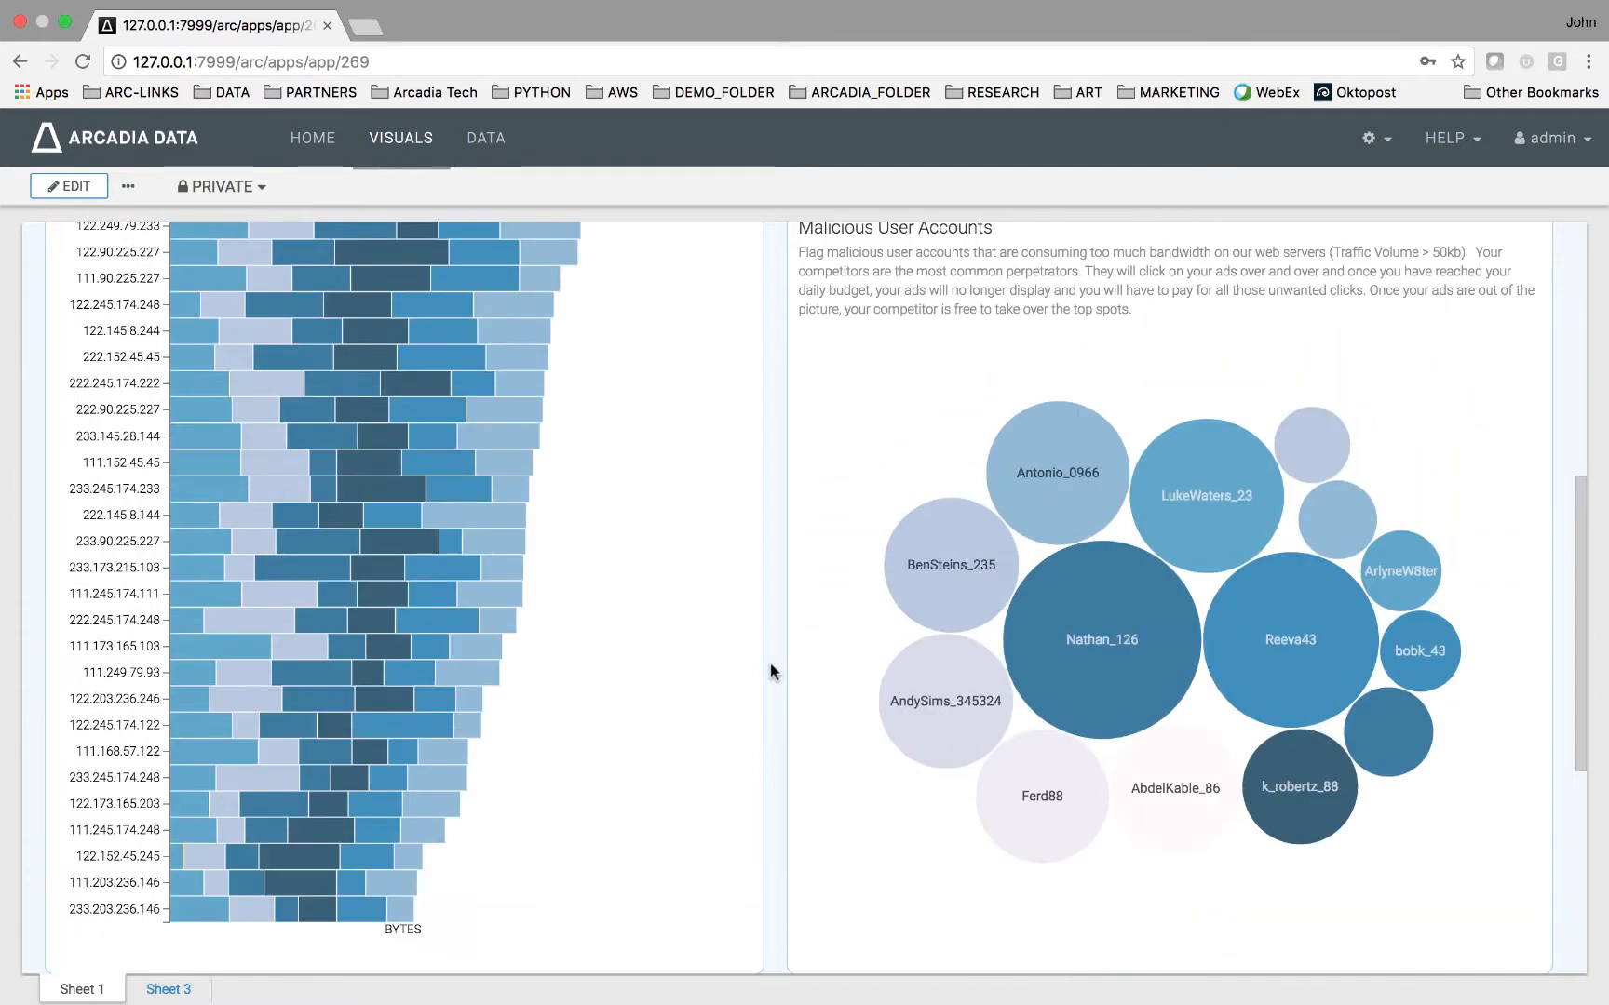
scroll(771, 666, "up", 5)
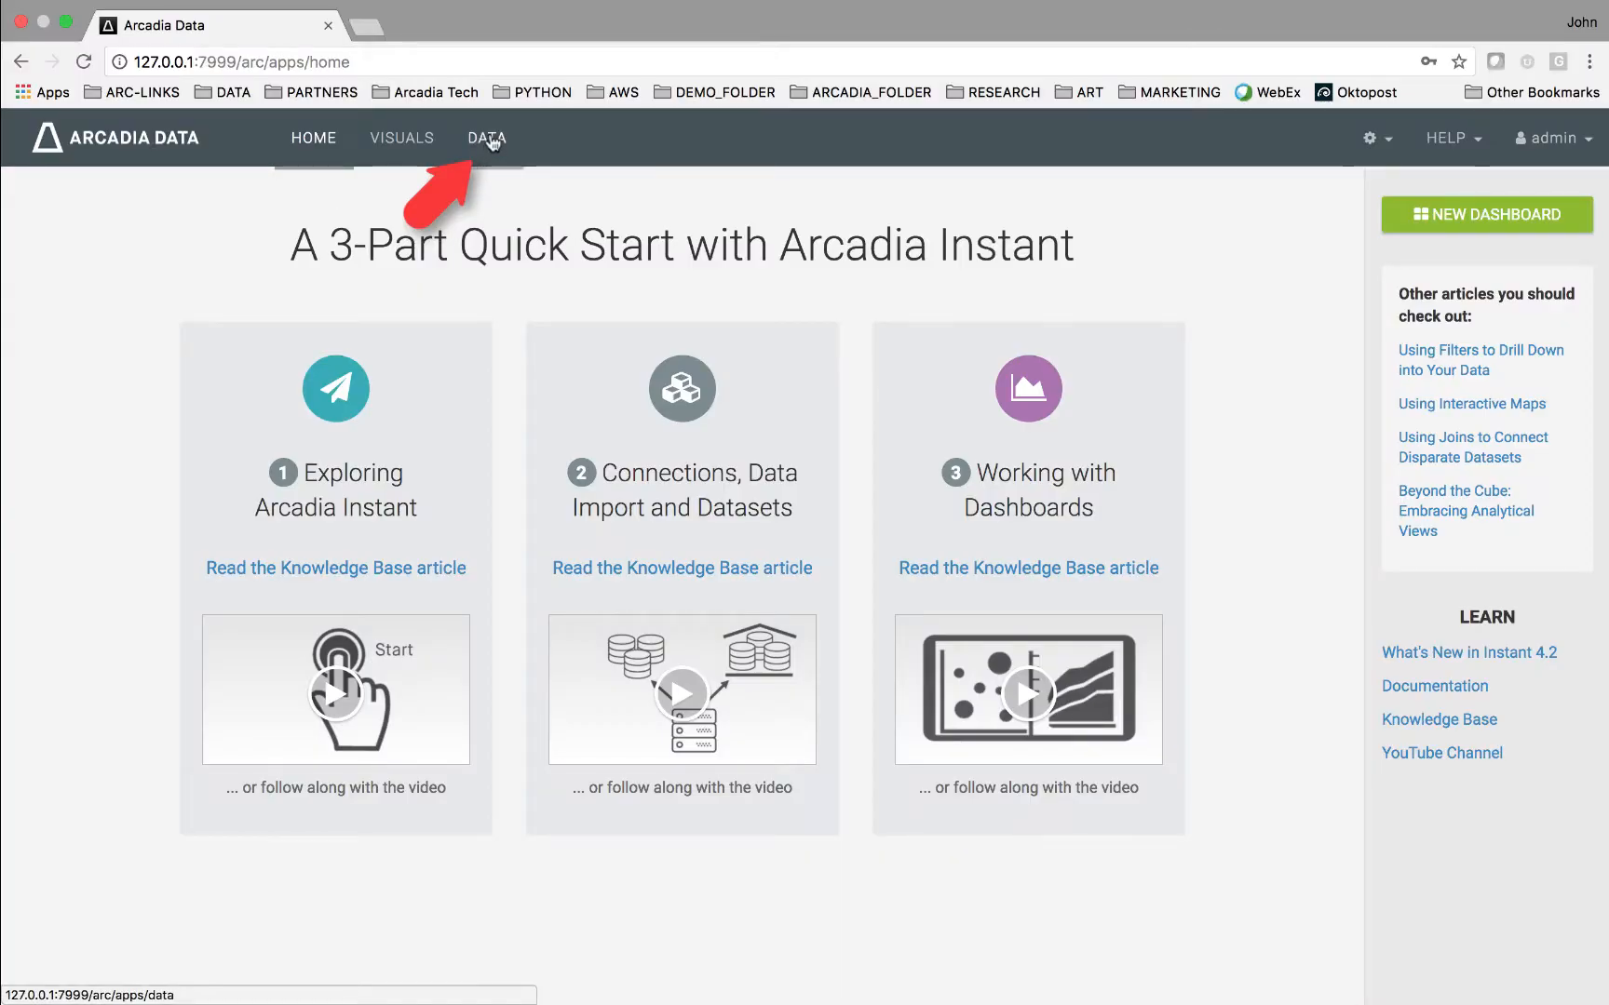
Step: Start a new data connection of type Confluent KSQL and name it Demo KSQL
left_click(488, 138)
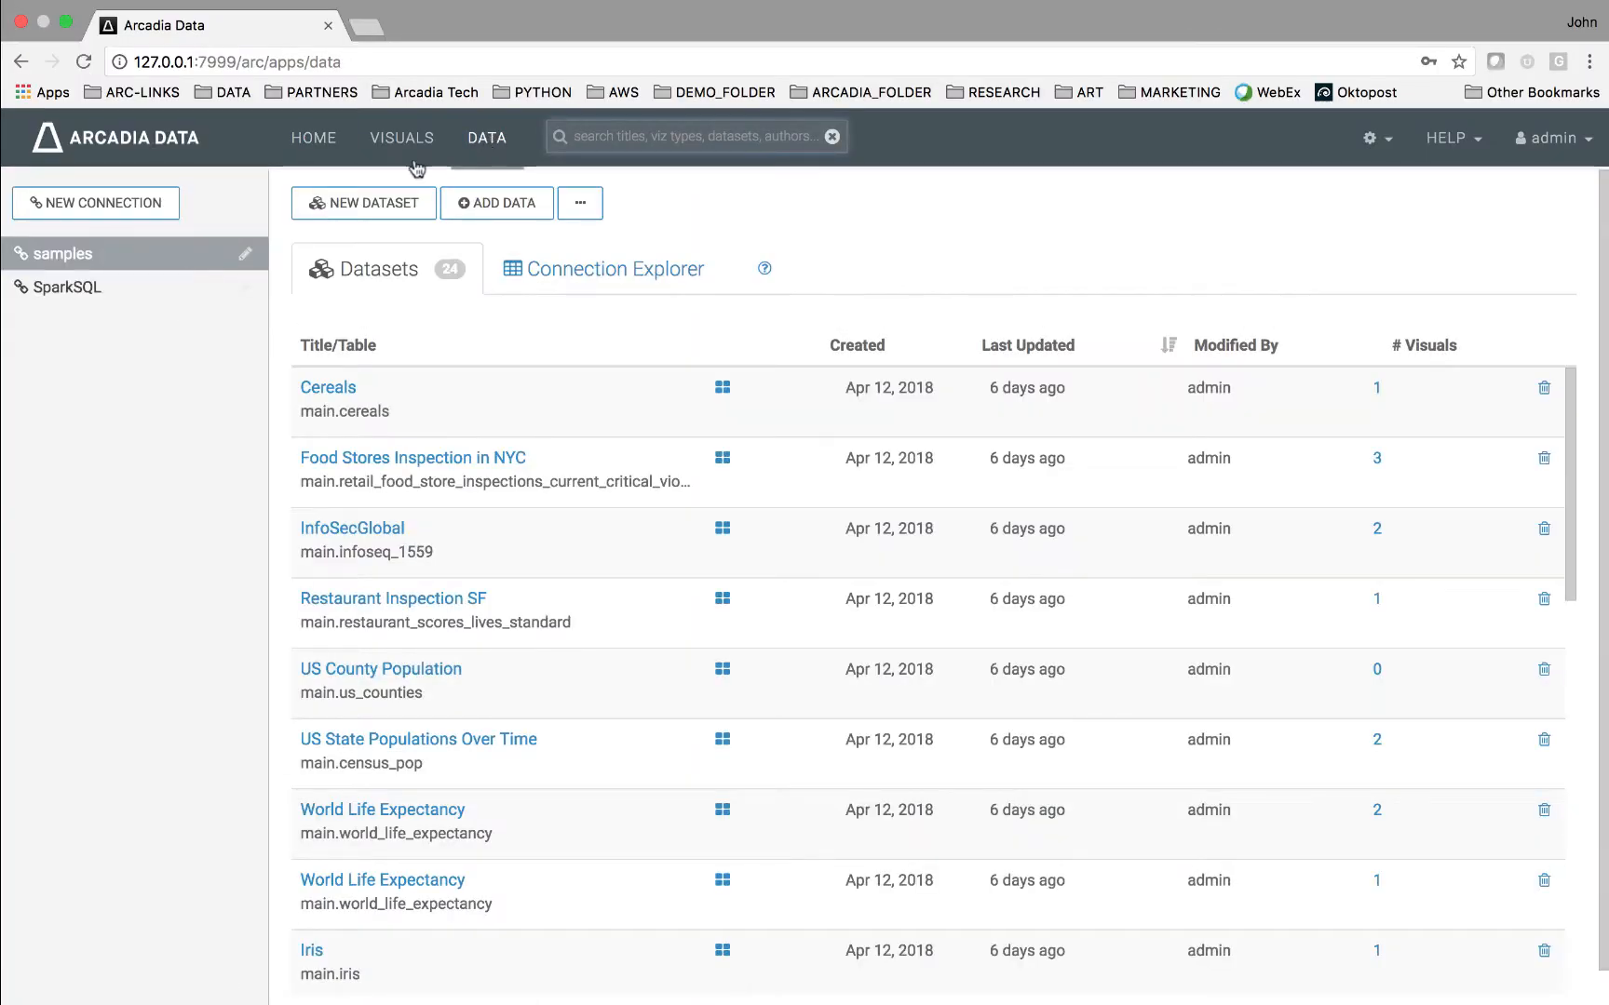
left_click(135, 209)
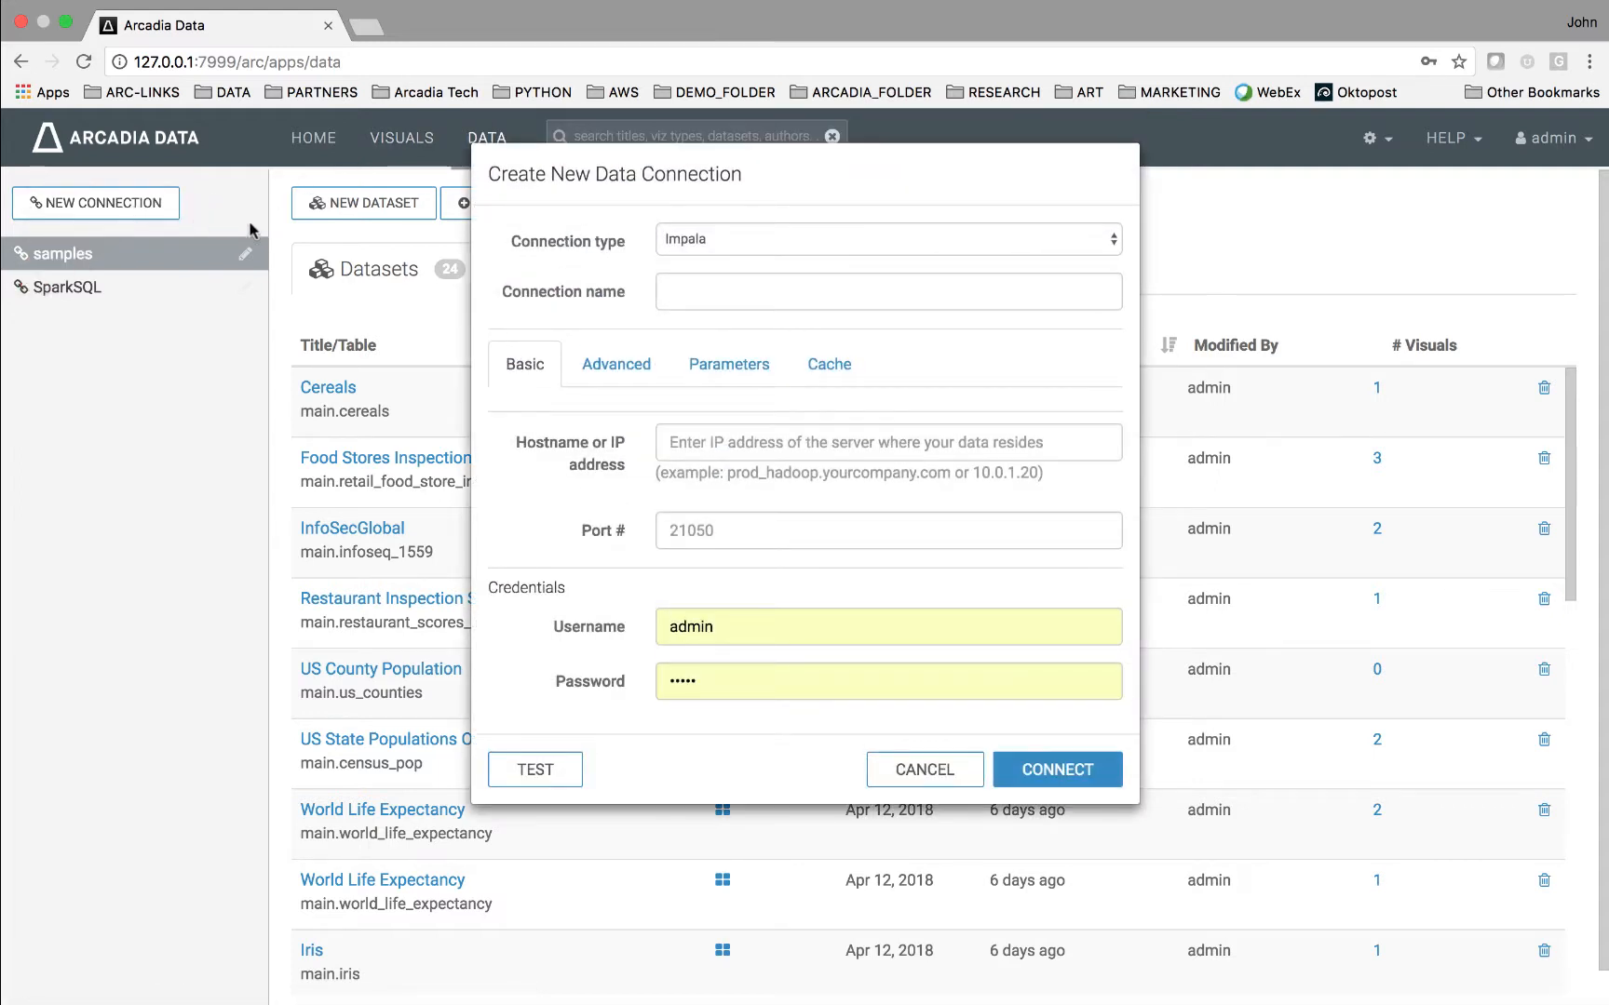
left_click(722, 242)
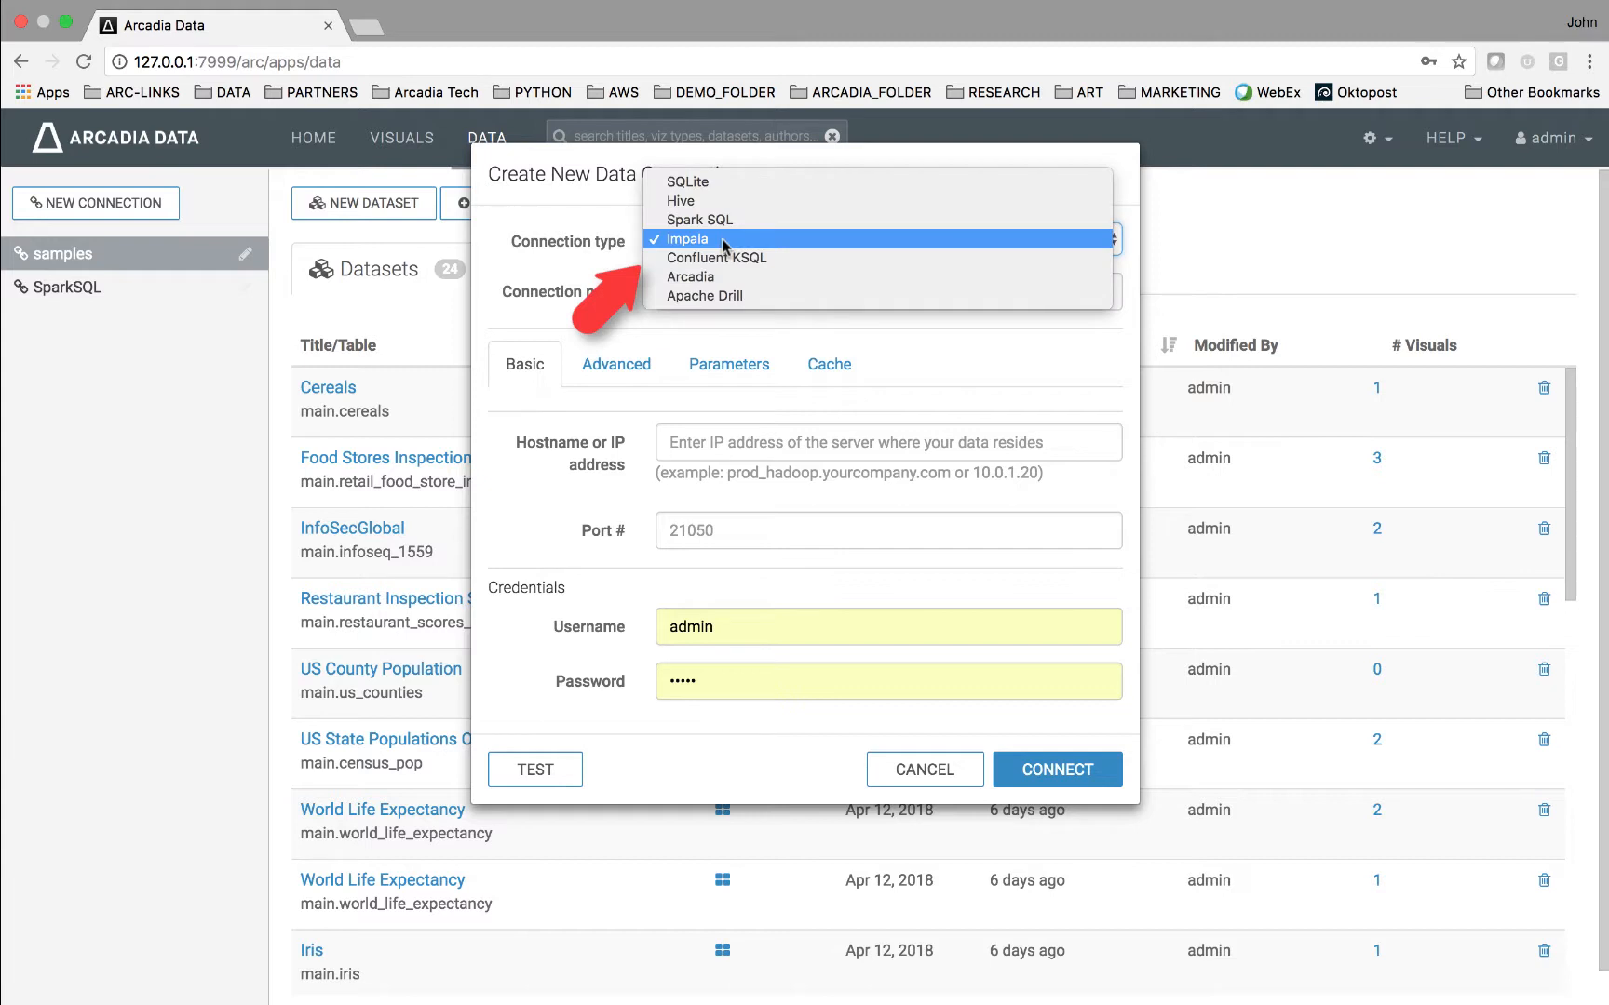
left_click(726, 258)
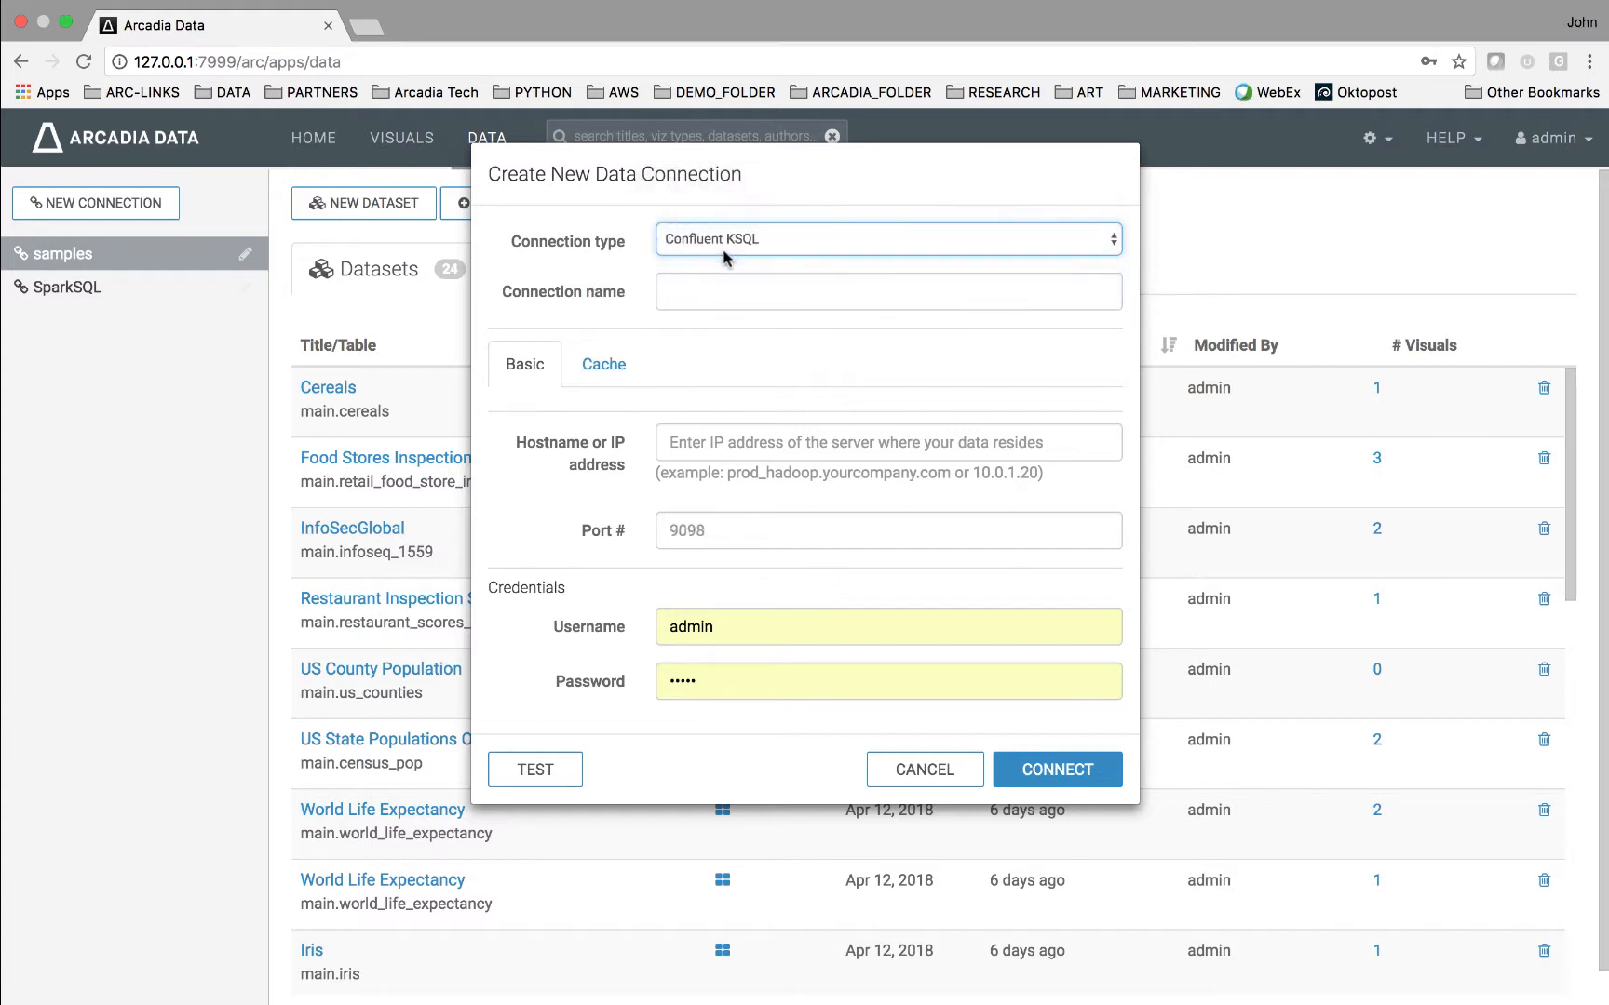
left_click(710, 288)
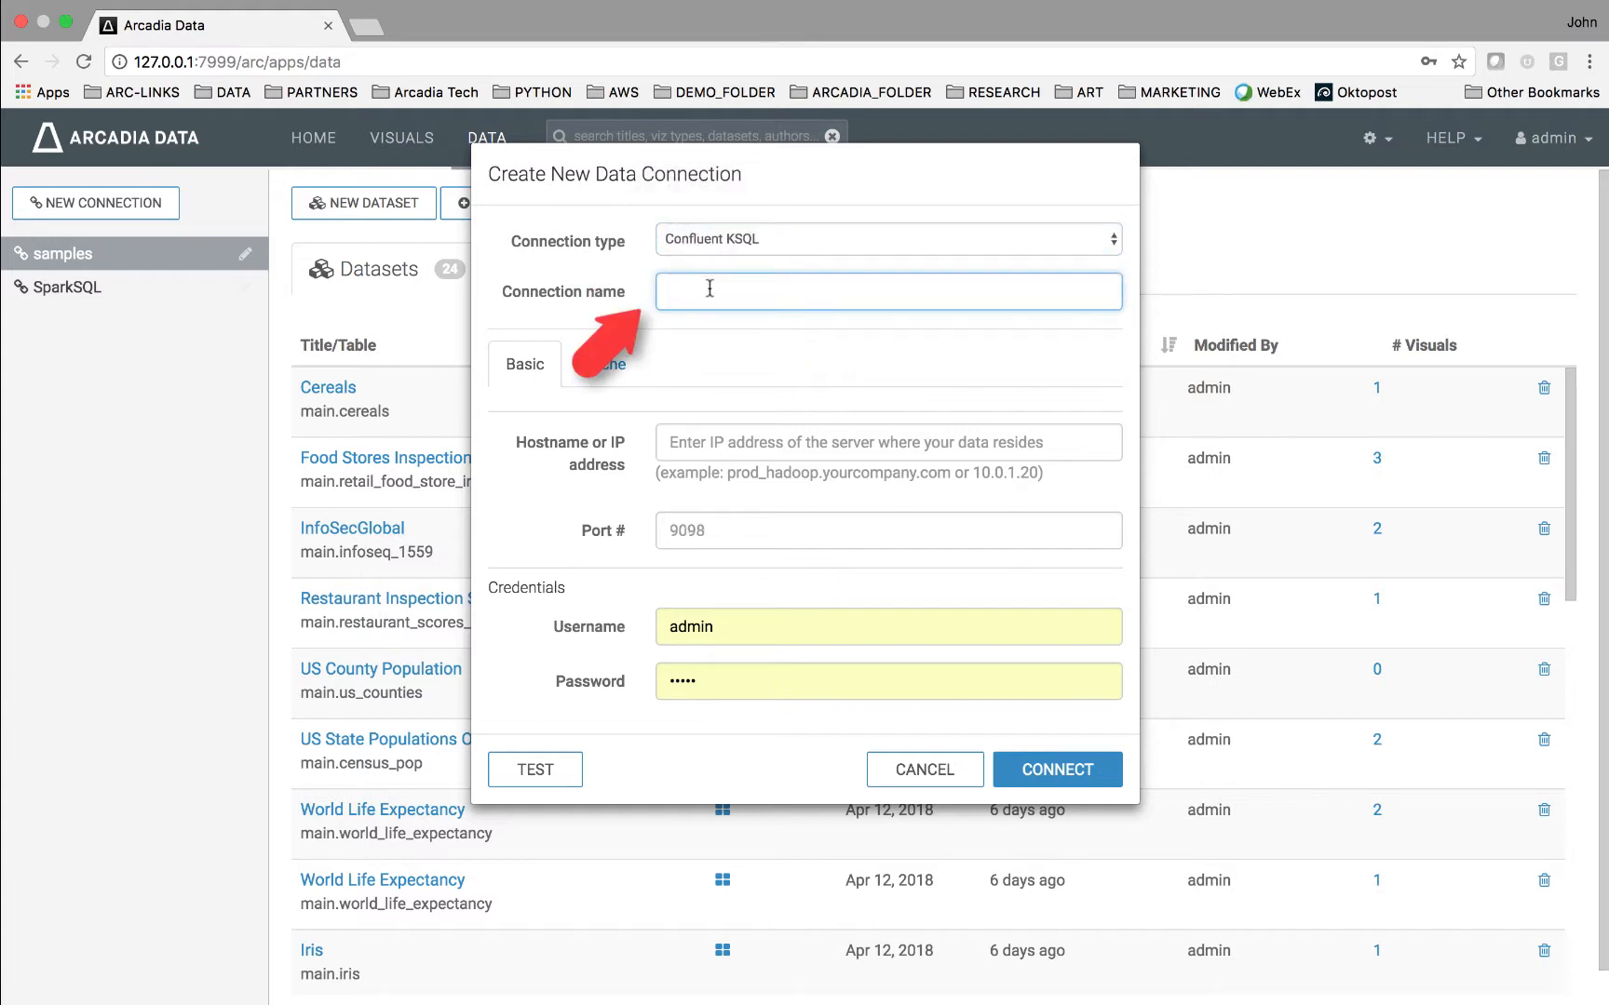
type("Demo")
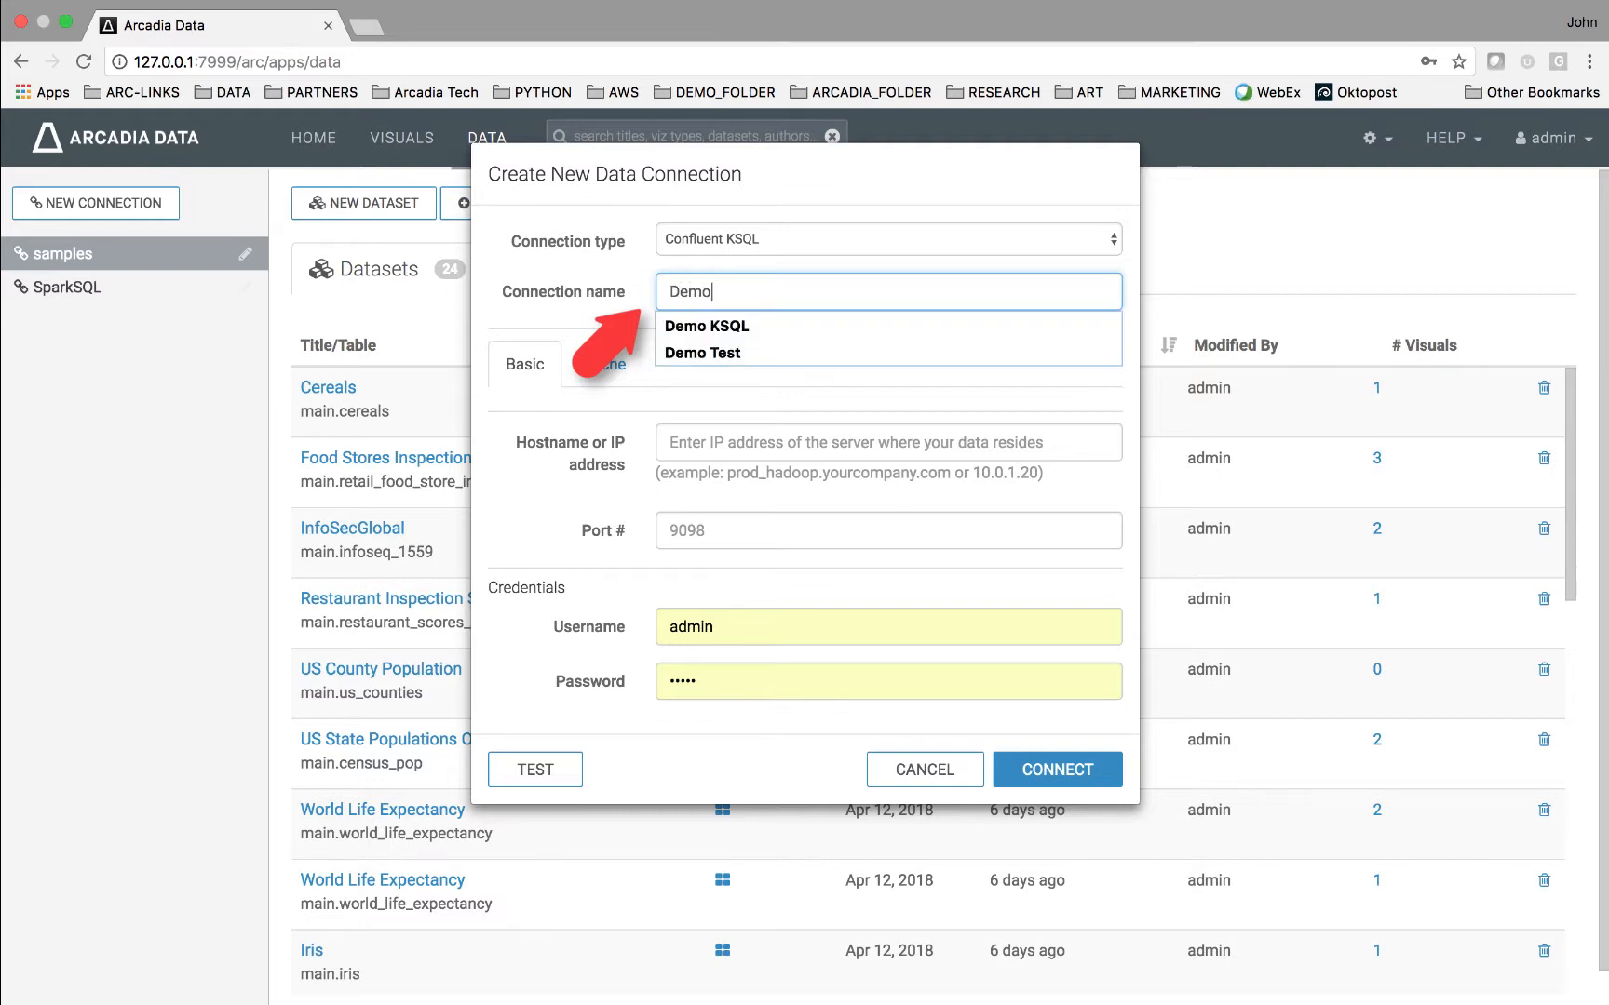
type(" KS")
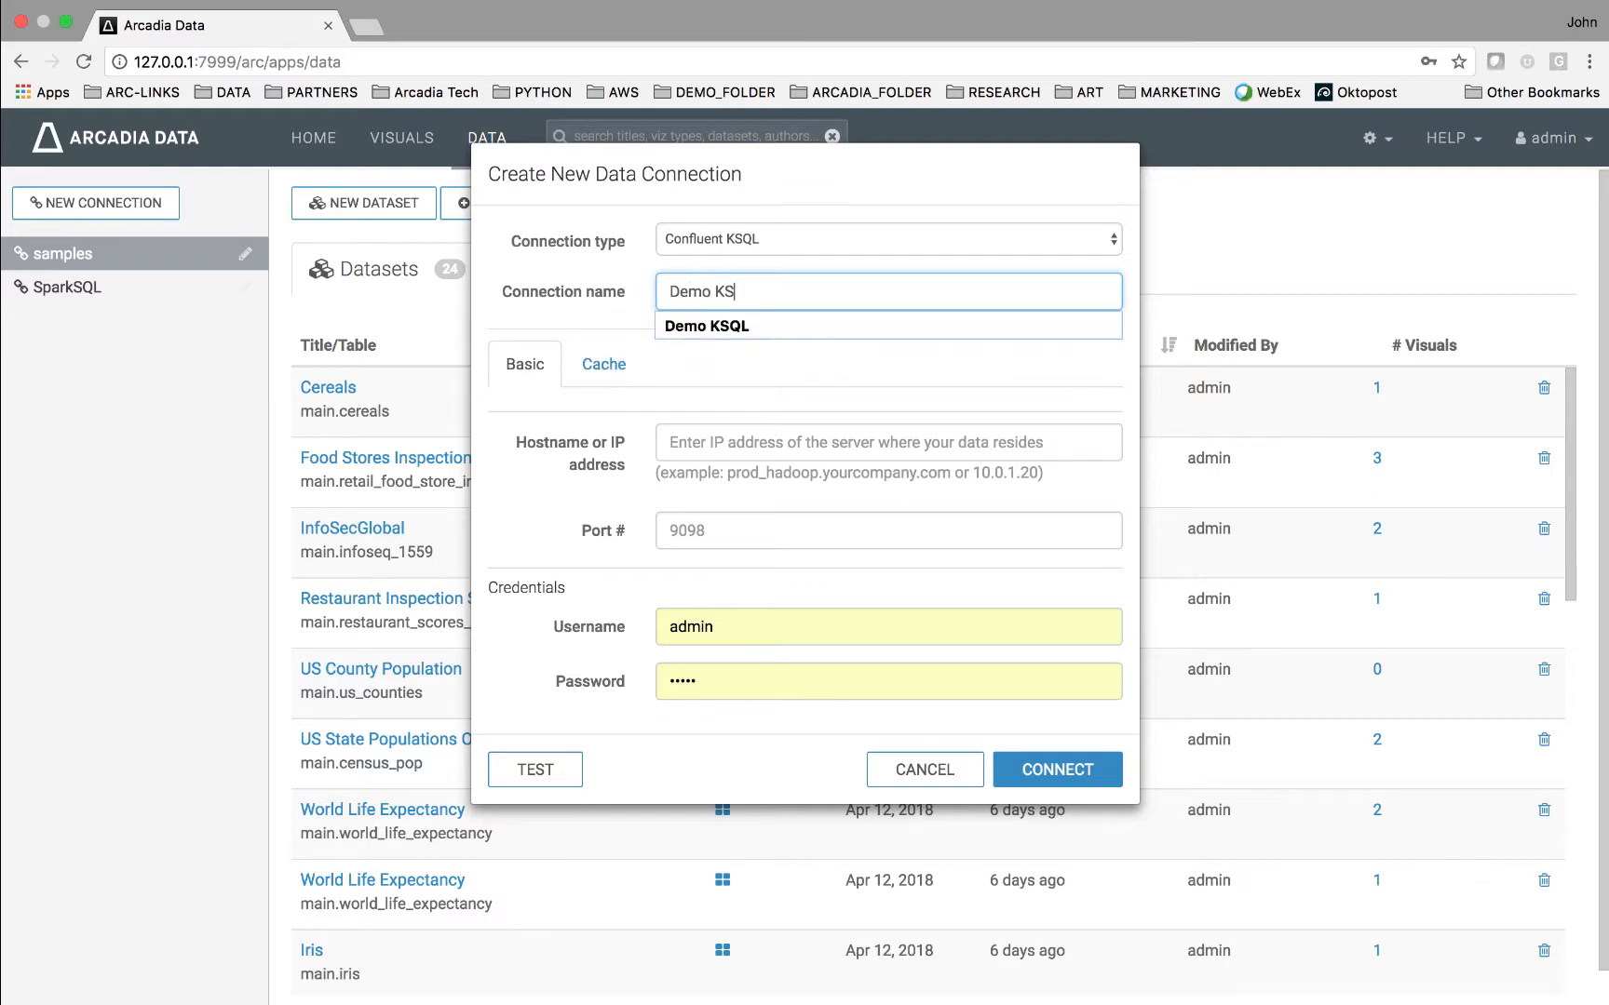
type("QL")
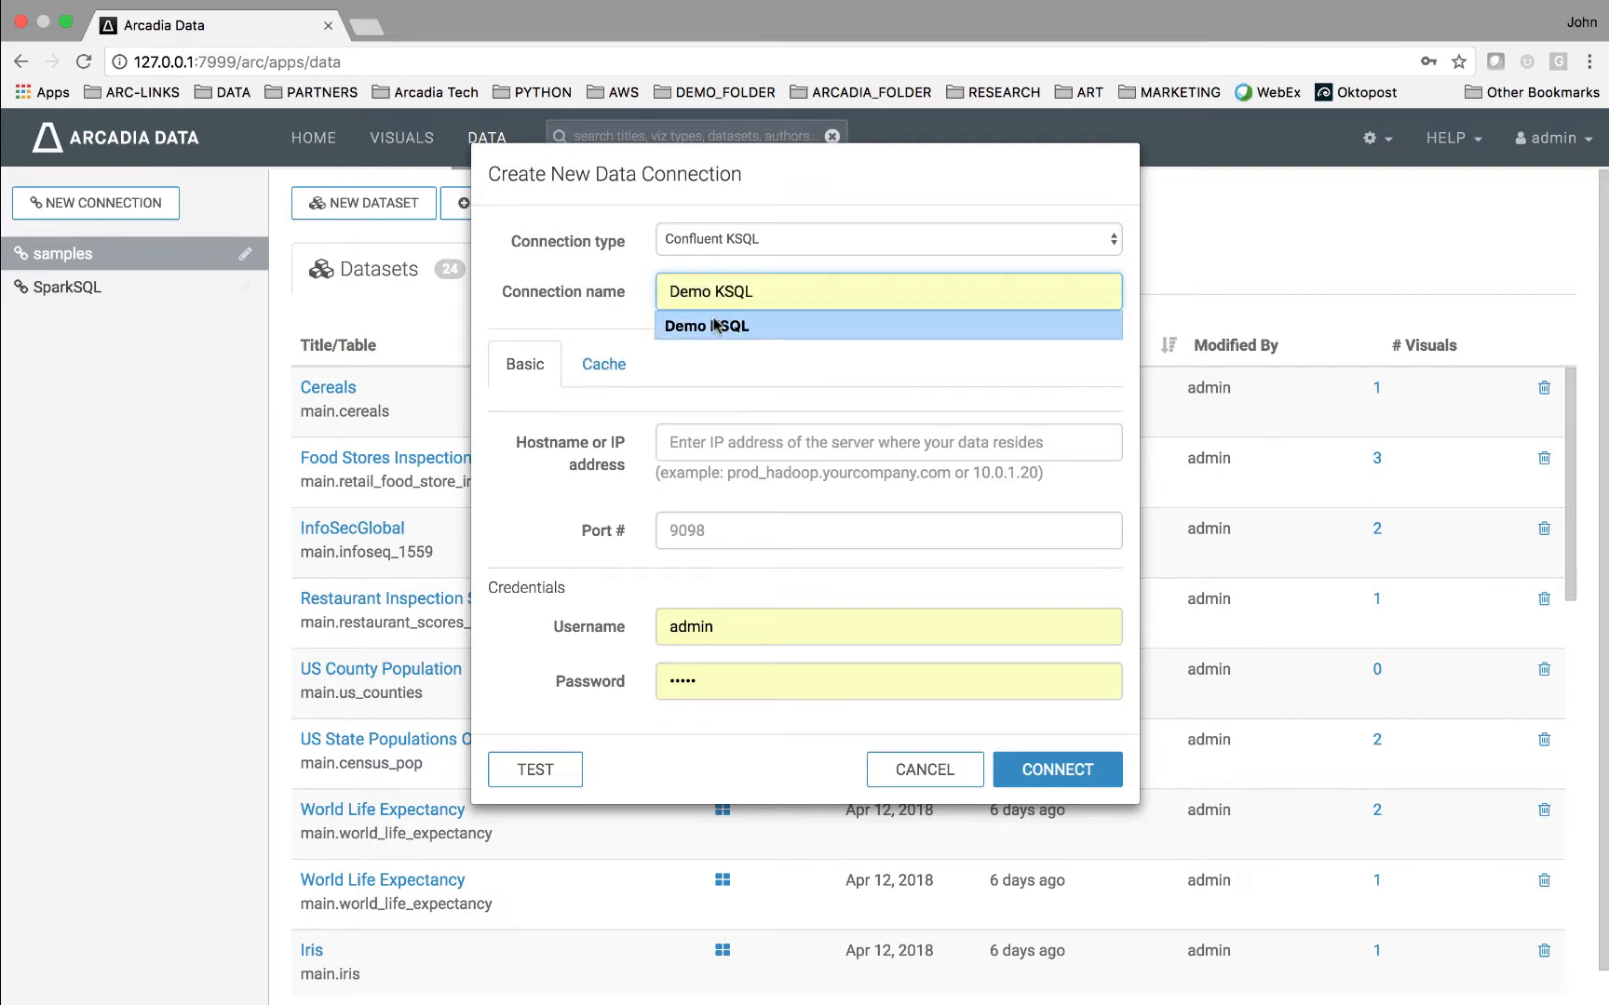
left_click(717, 326)
Step: Set the connection's hostname to localhost and port to 8082, keep the prefilled credentials, and connect
left_click(710, 438)
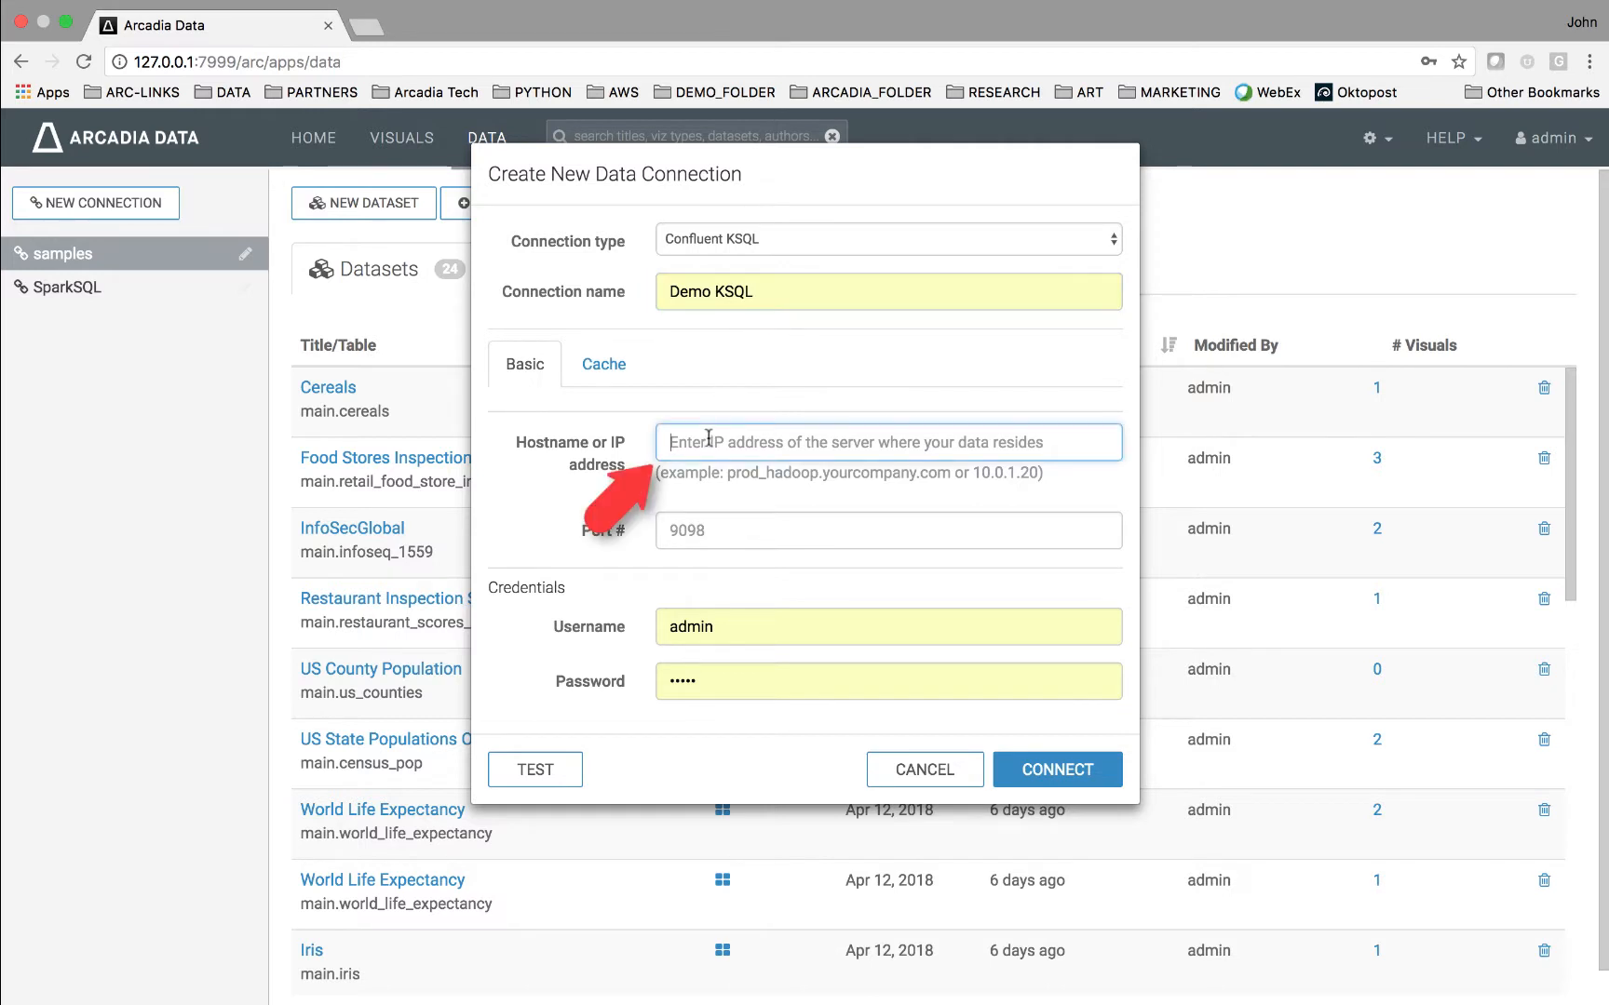
type("localhost")
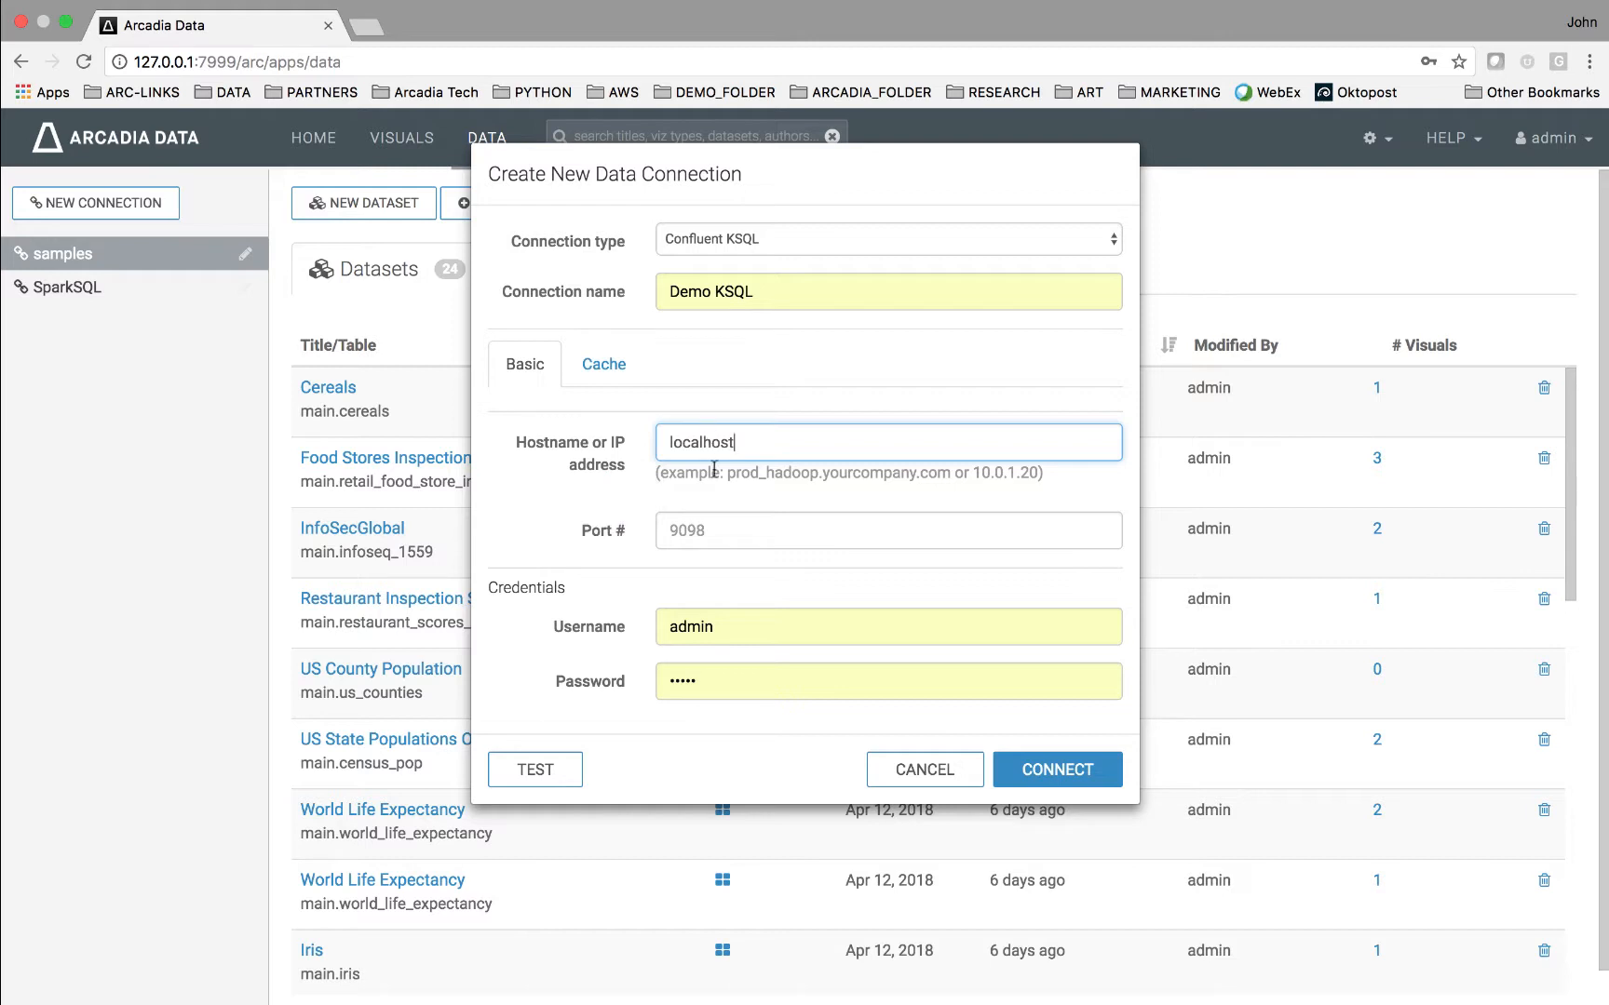
left_click(713, 528)
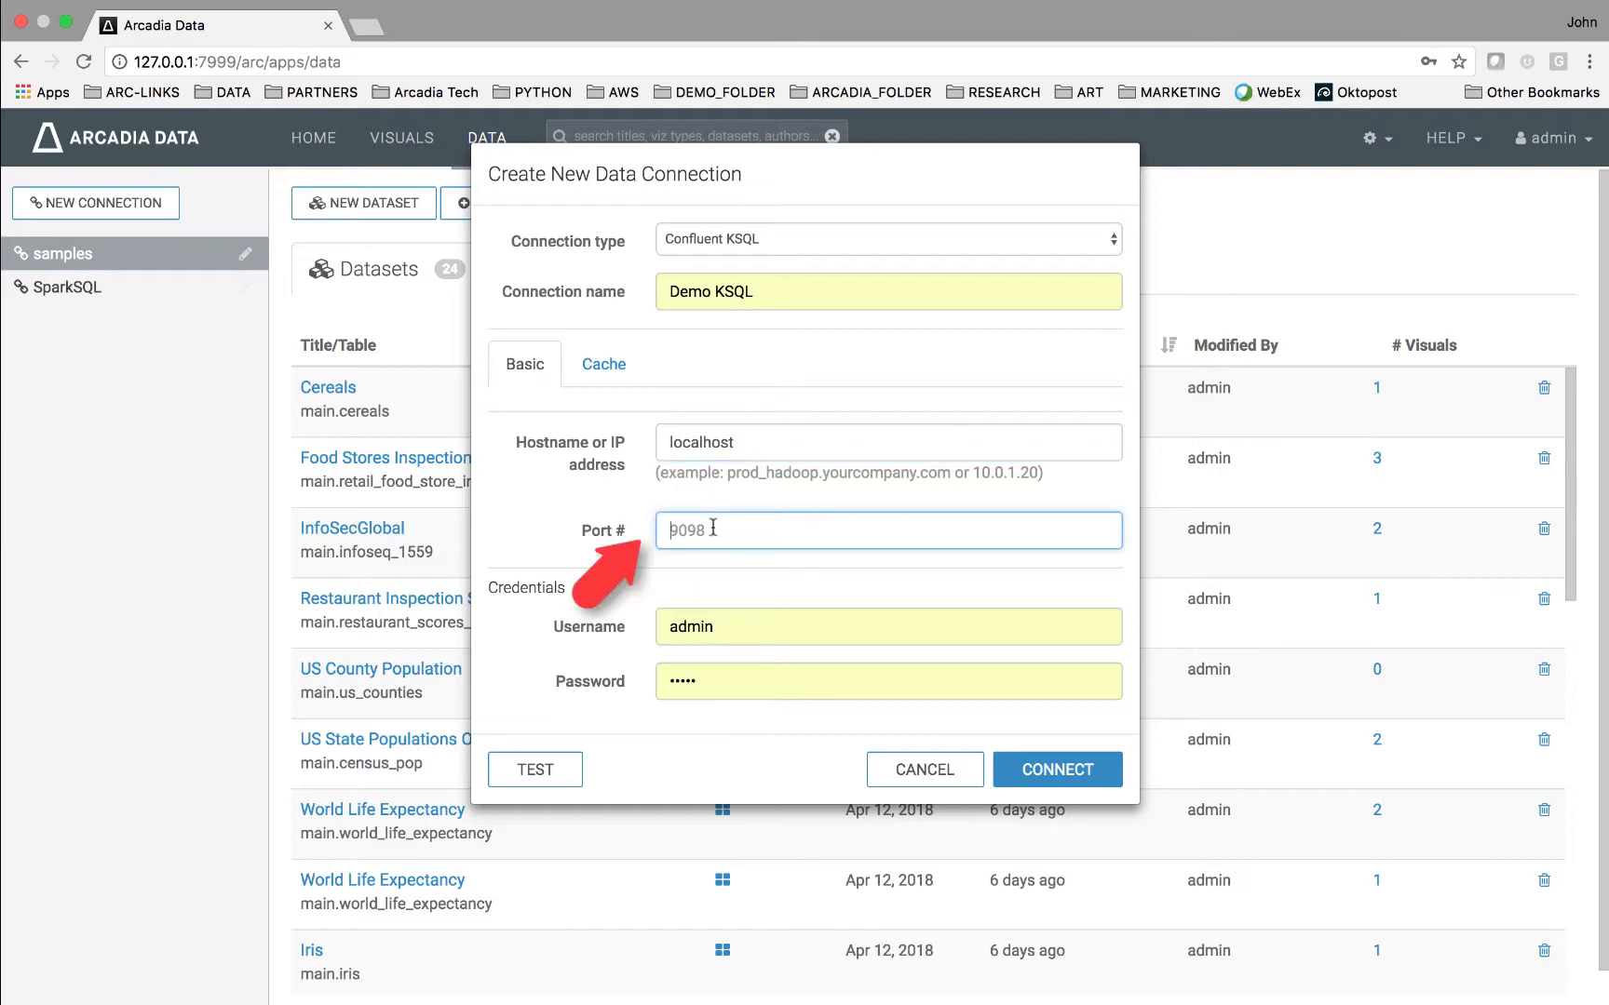
type("8082")
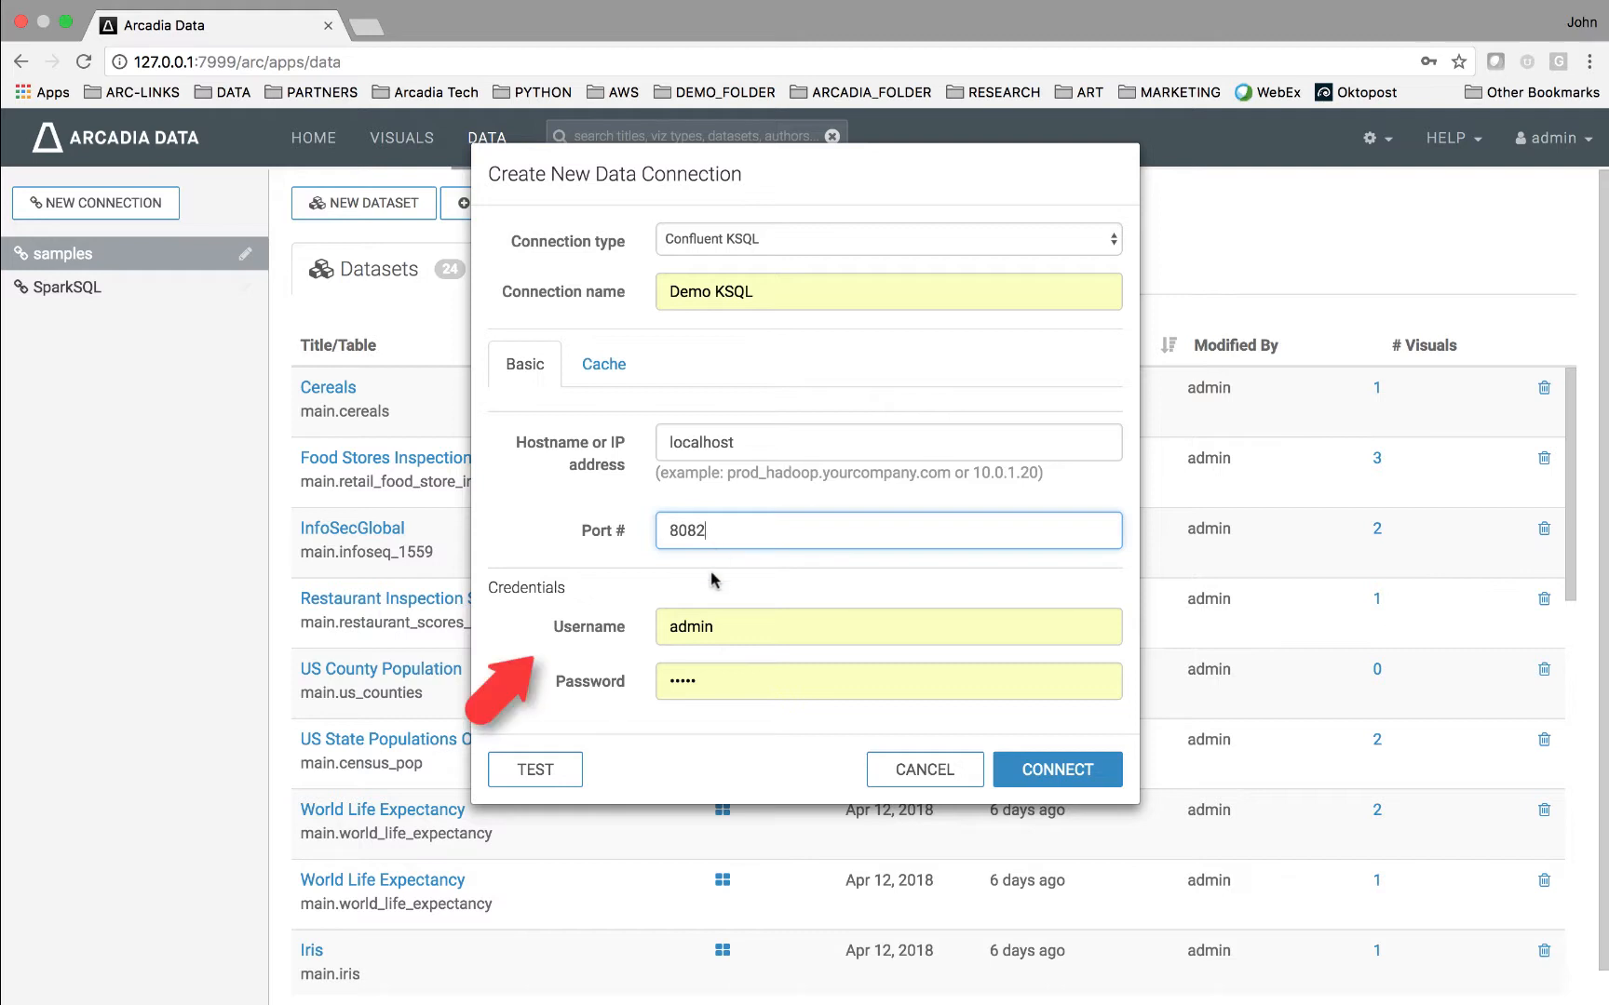
left_click(709, 622)
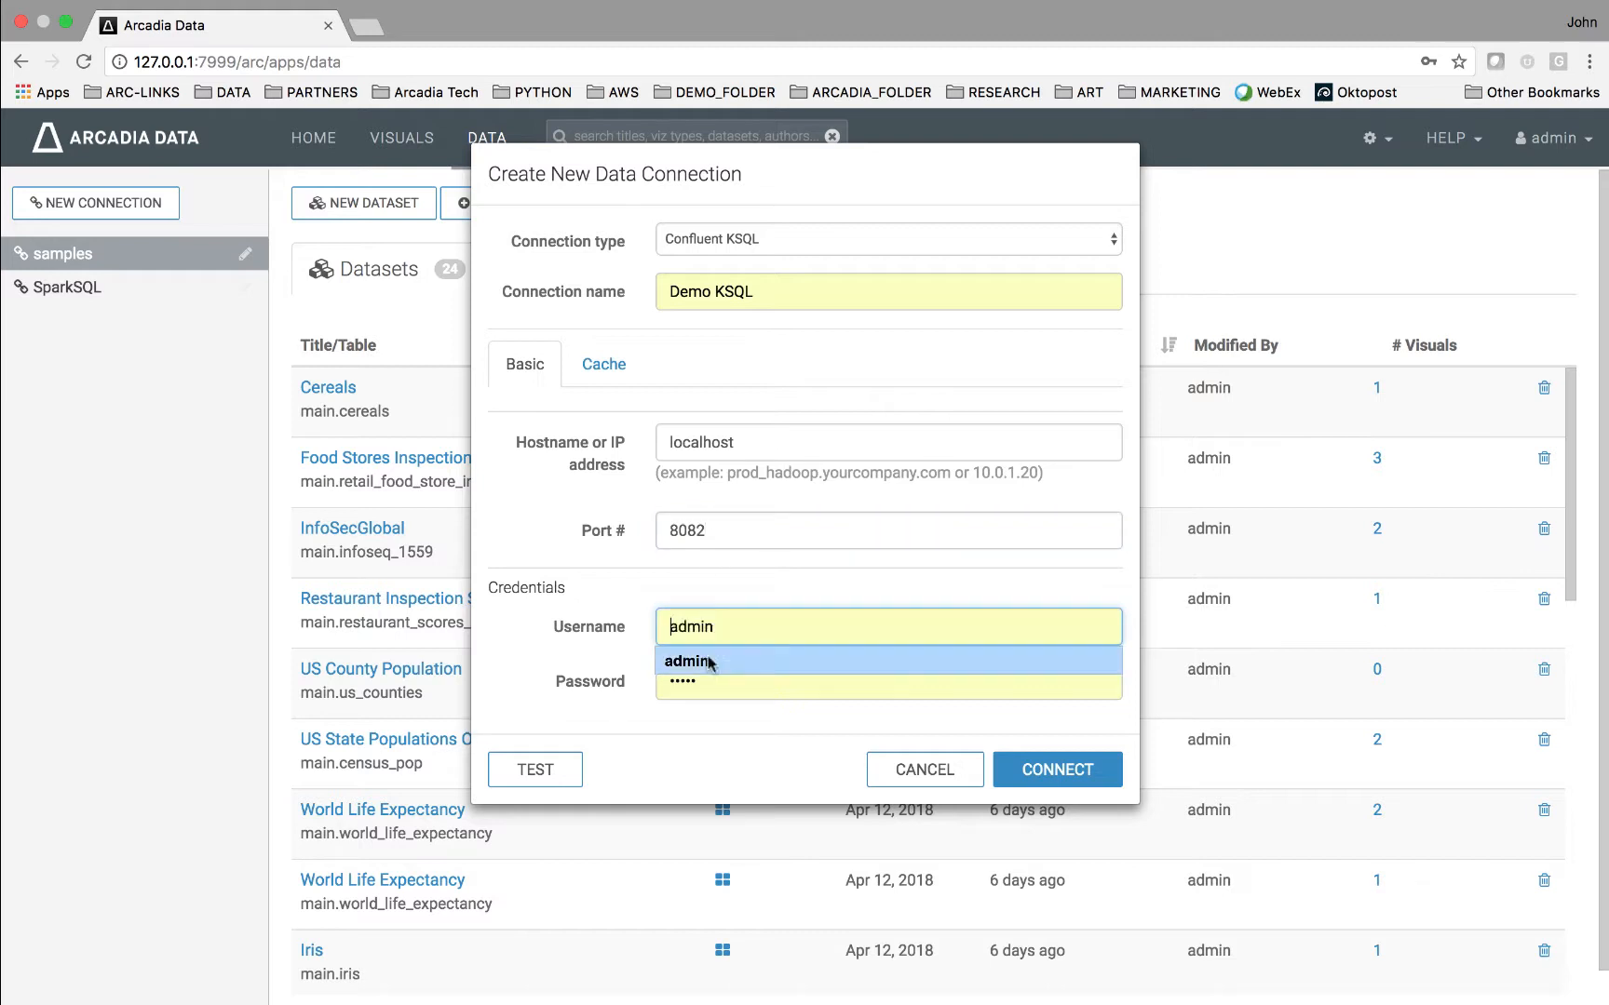
double_click(714, 689)
key("BackSpace")
left_click(781, 643)
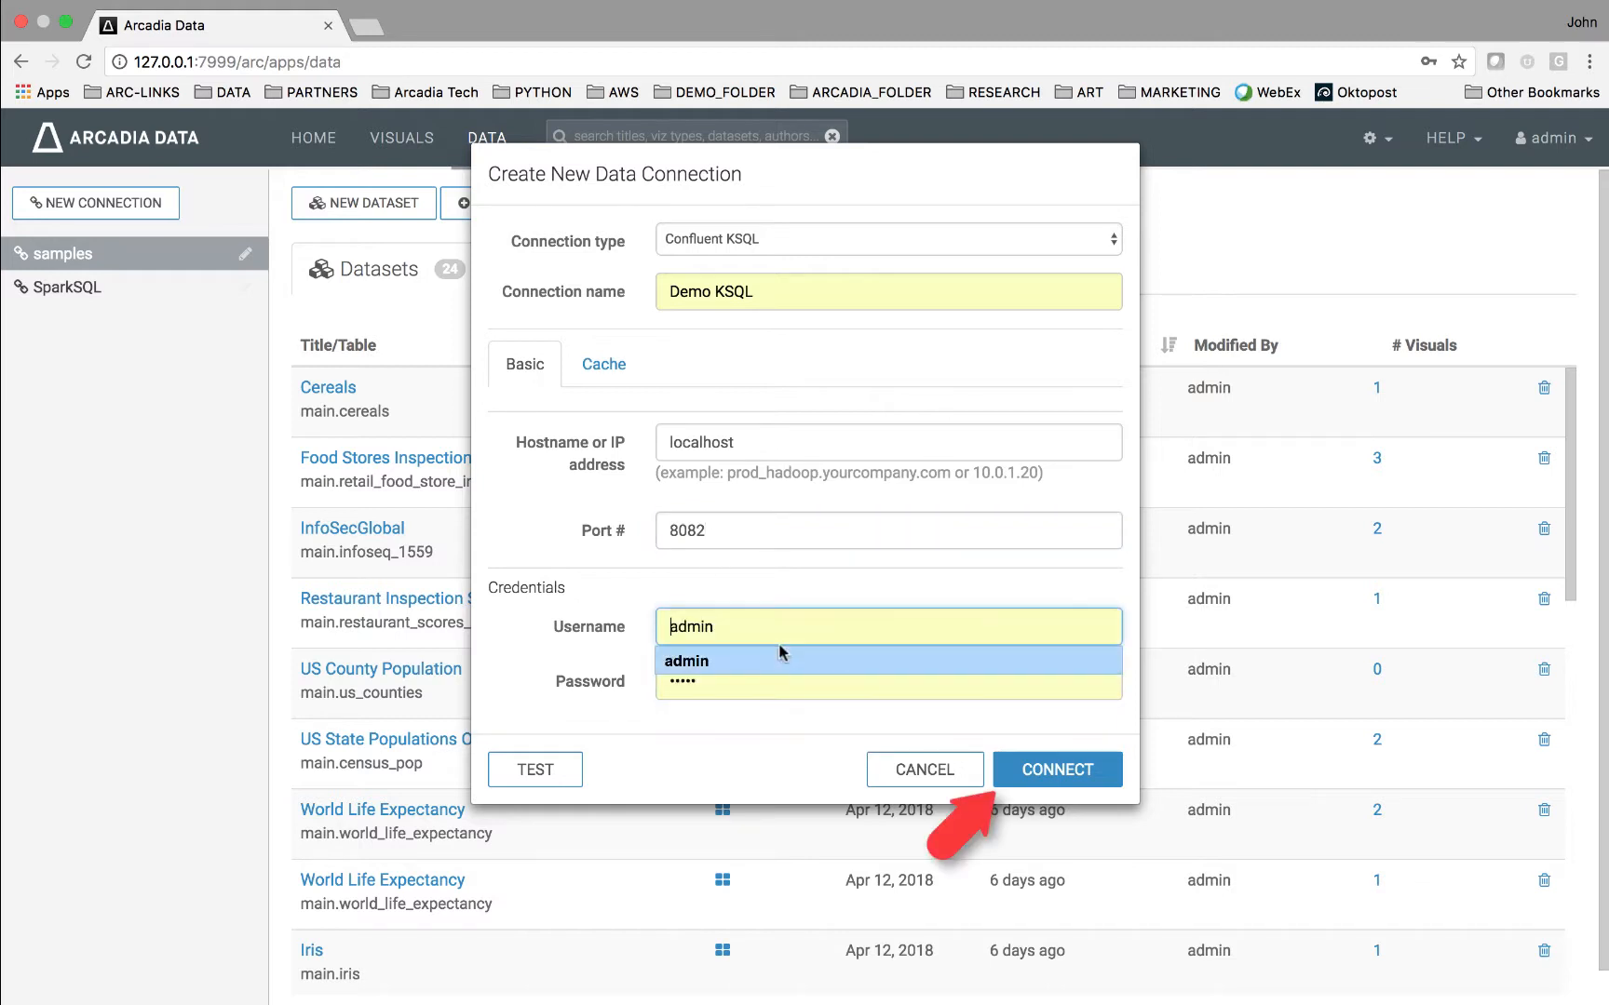
left_click(1056, 770)
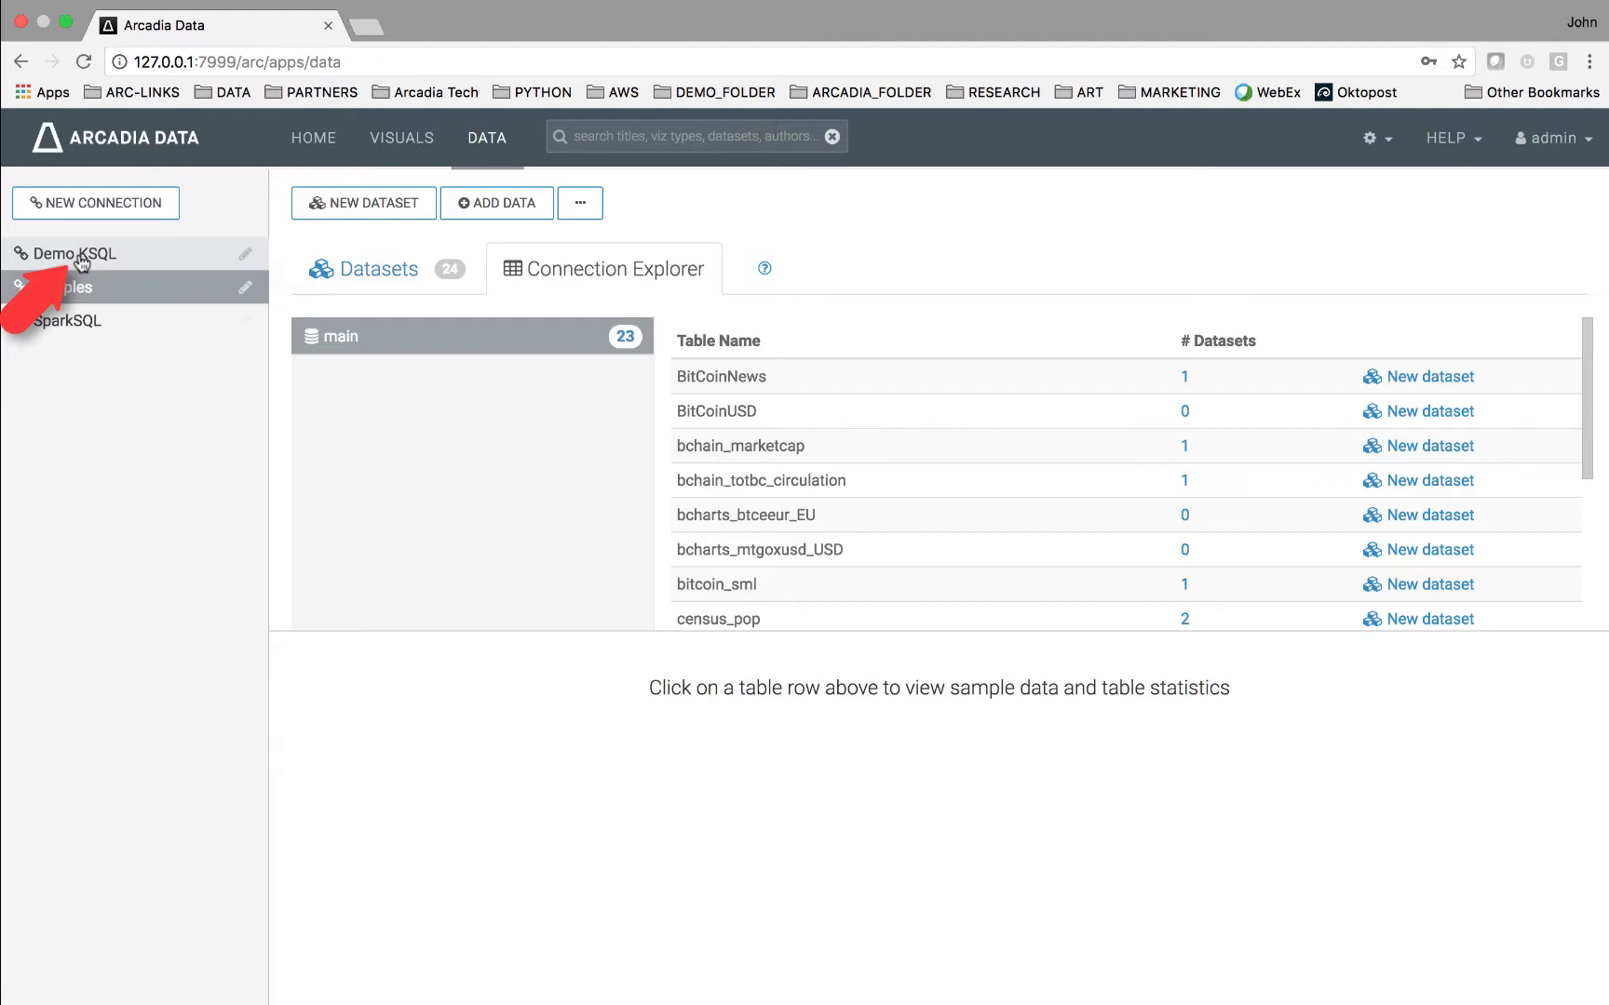
Step: Open the Demo KSQL connection and select the CLICKSTREAM_TIME stream under the topic of the same name to load its sample data
left_click(78, 255)
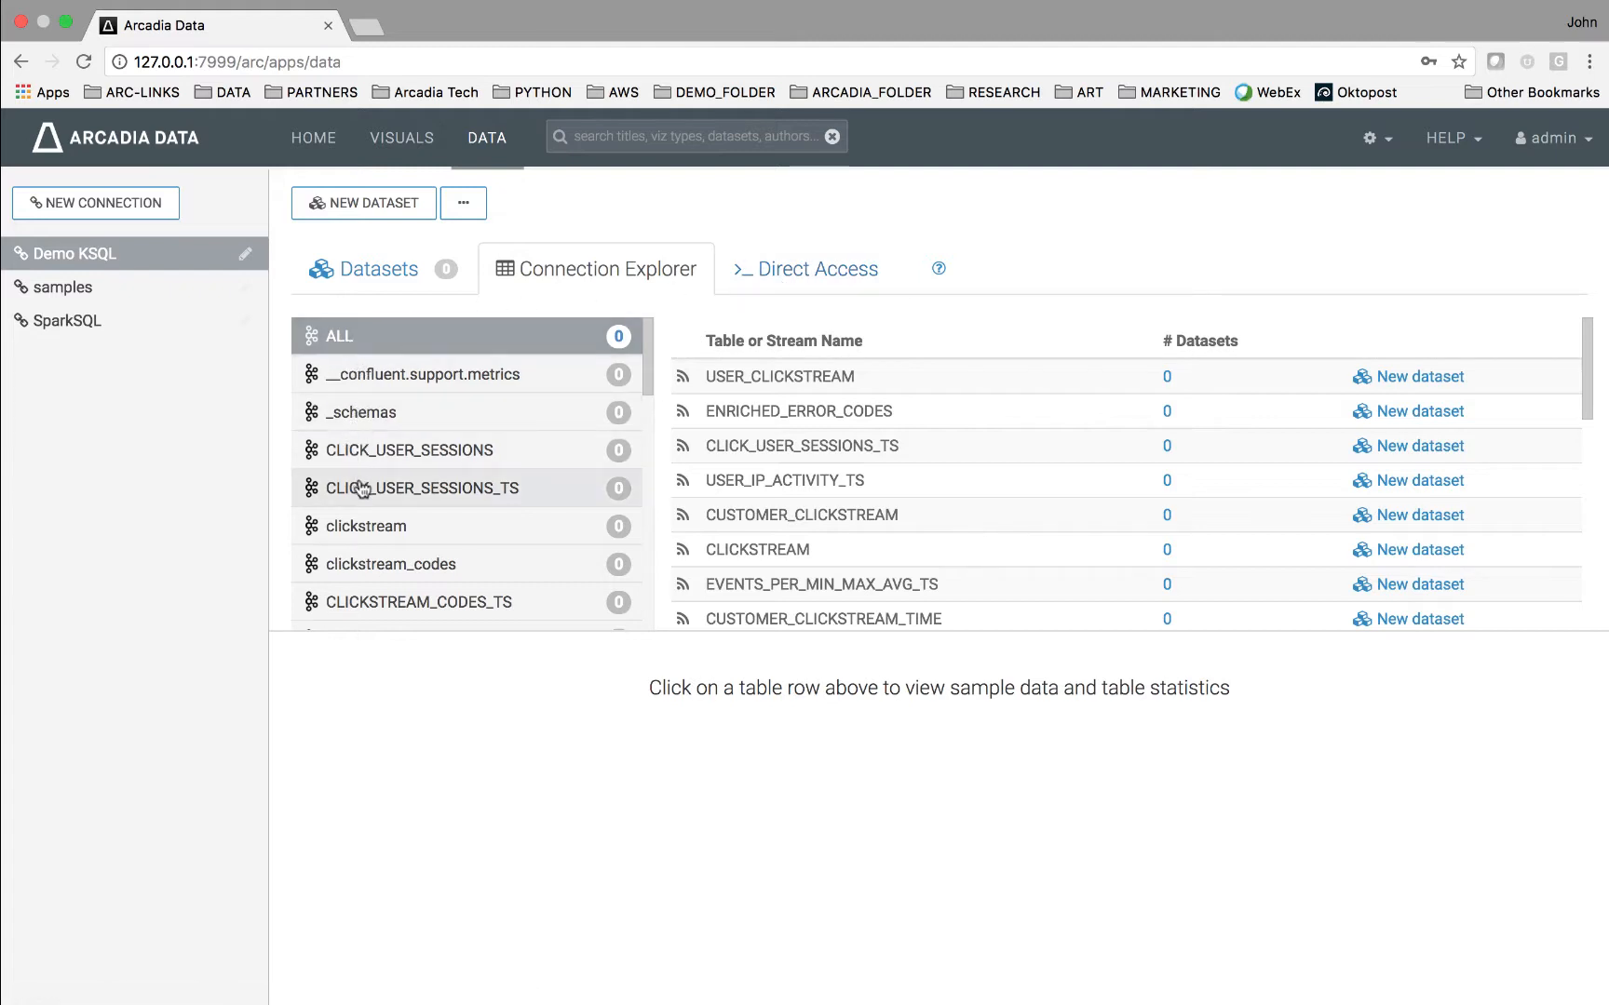
scroll(362, 490, "down", 3)
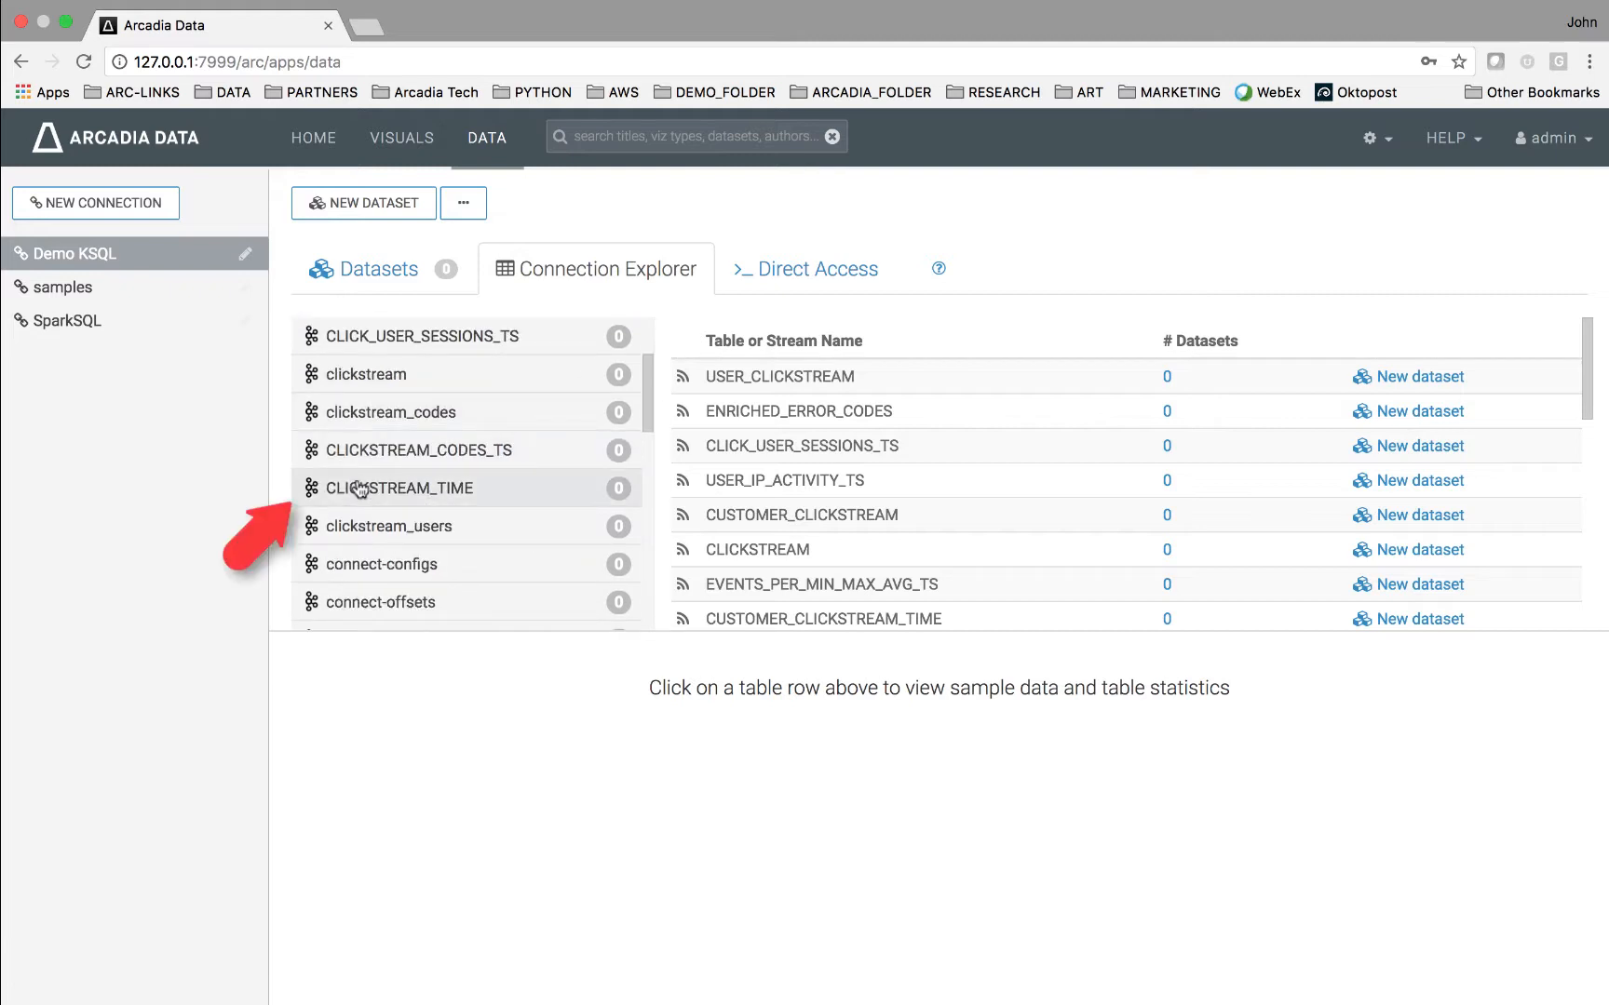
left_click(360, 488)
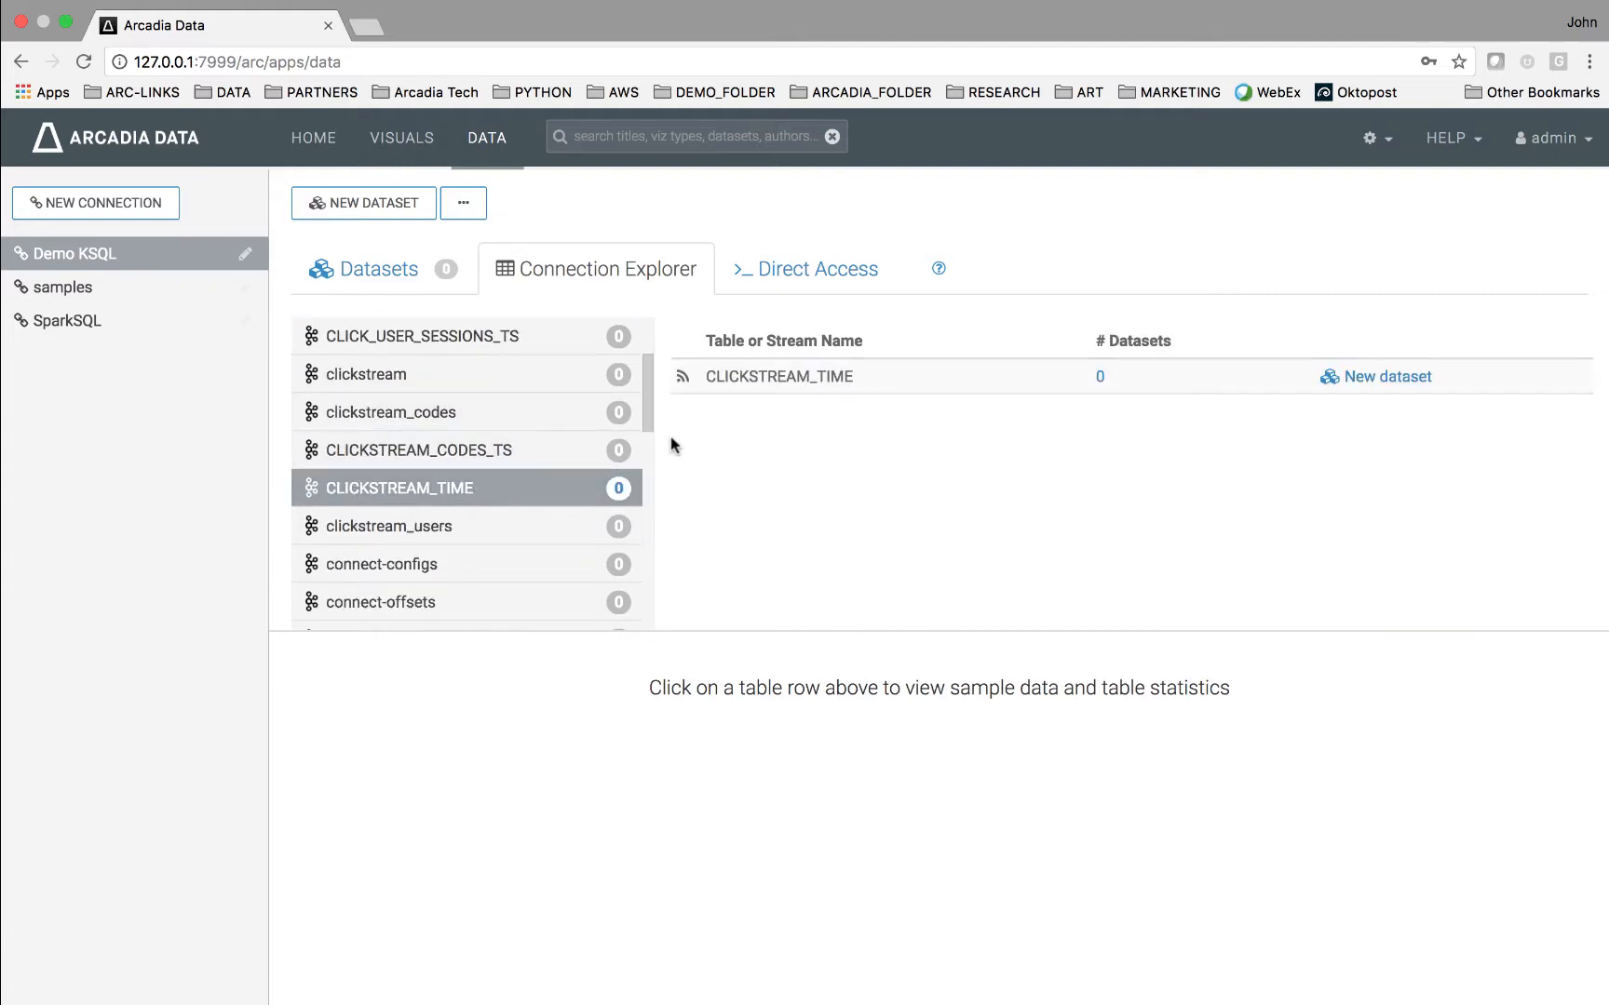
left_click(713, 384)
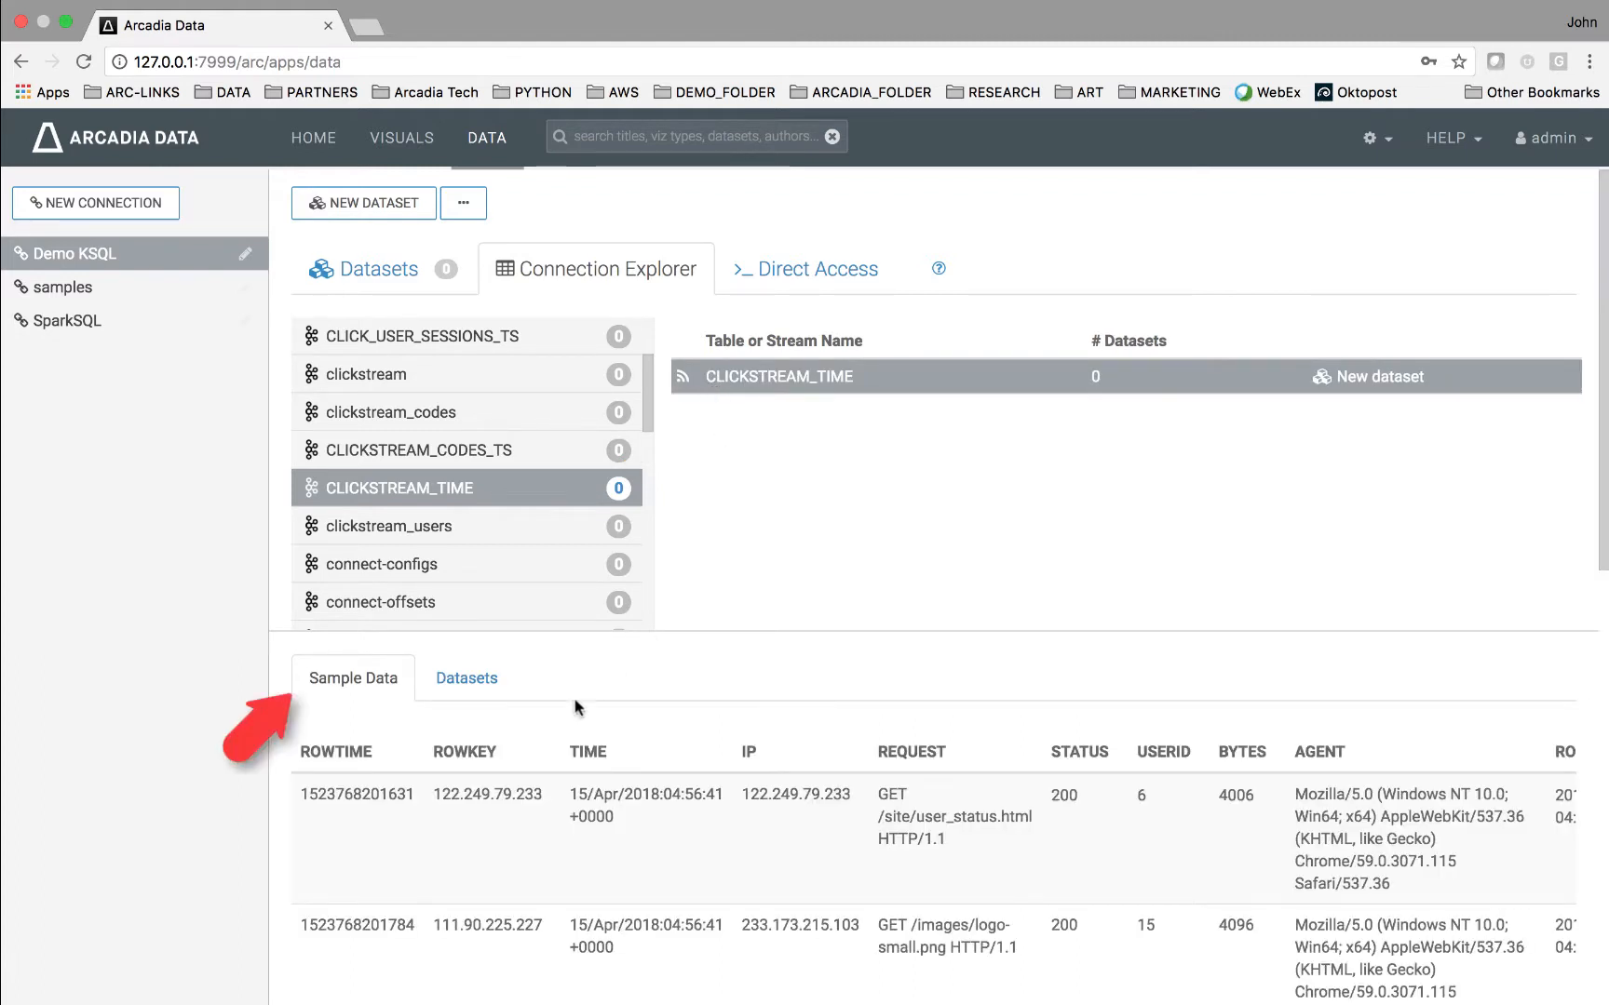
Step: Examine all columns of the CLICKSTREAM_TIME sample data, through to the row time fields
left_click(1056, 835)
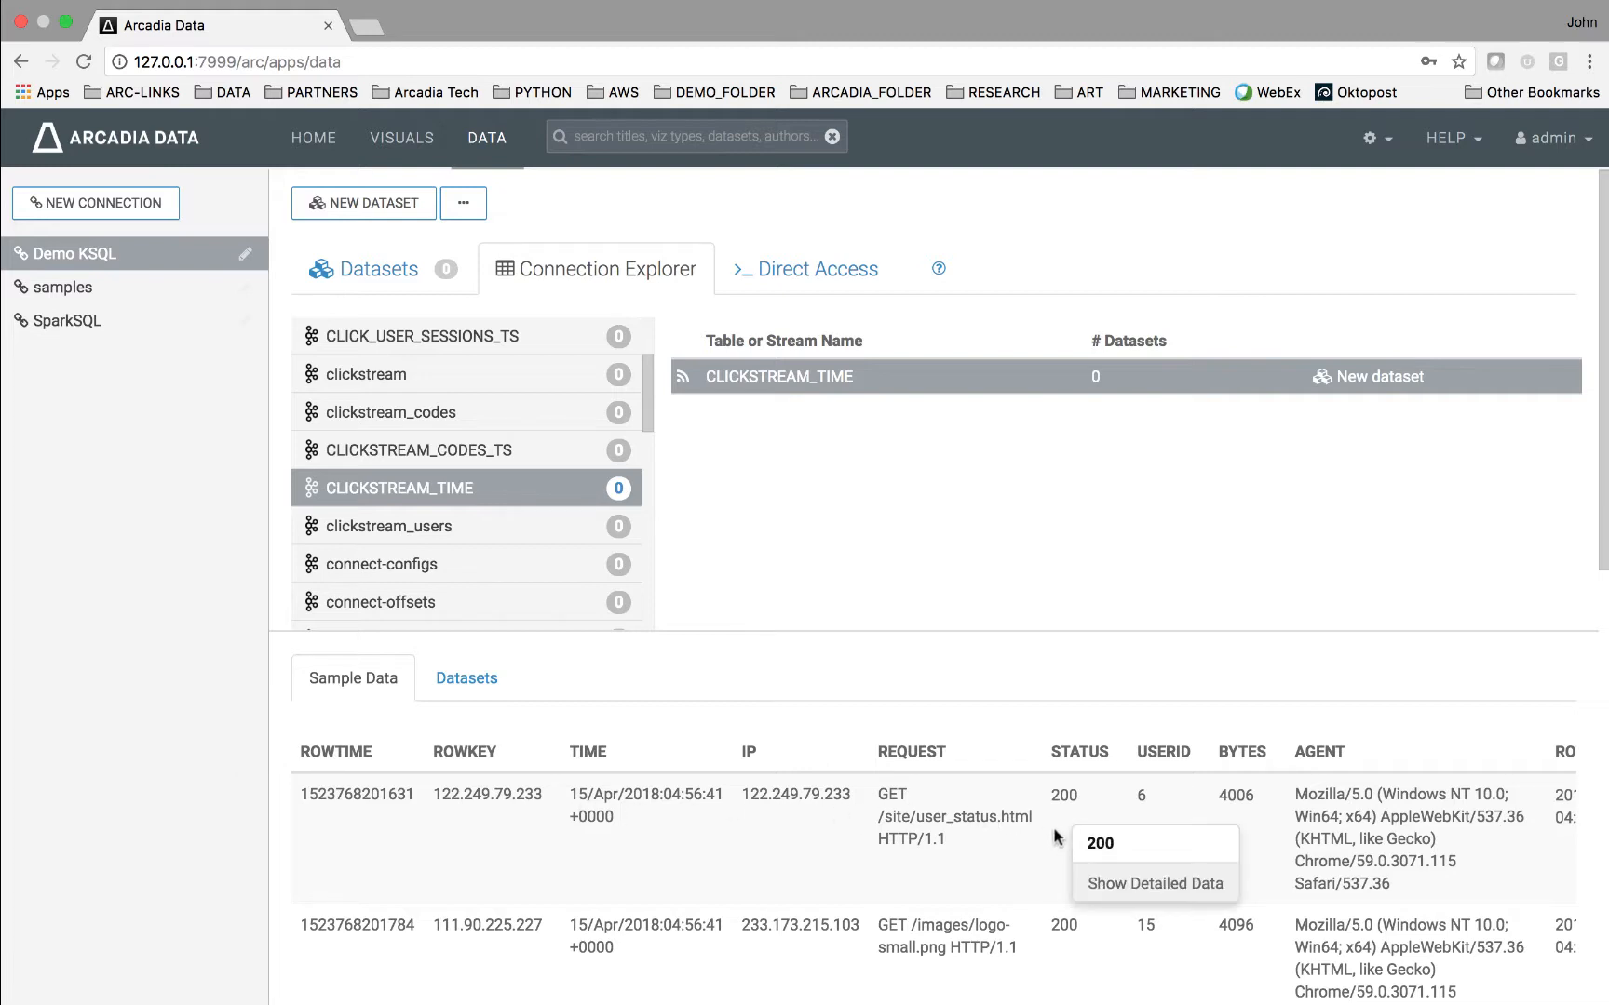
scroll(1056, 836, "right", 5)
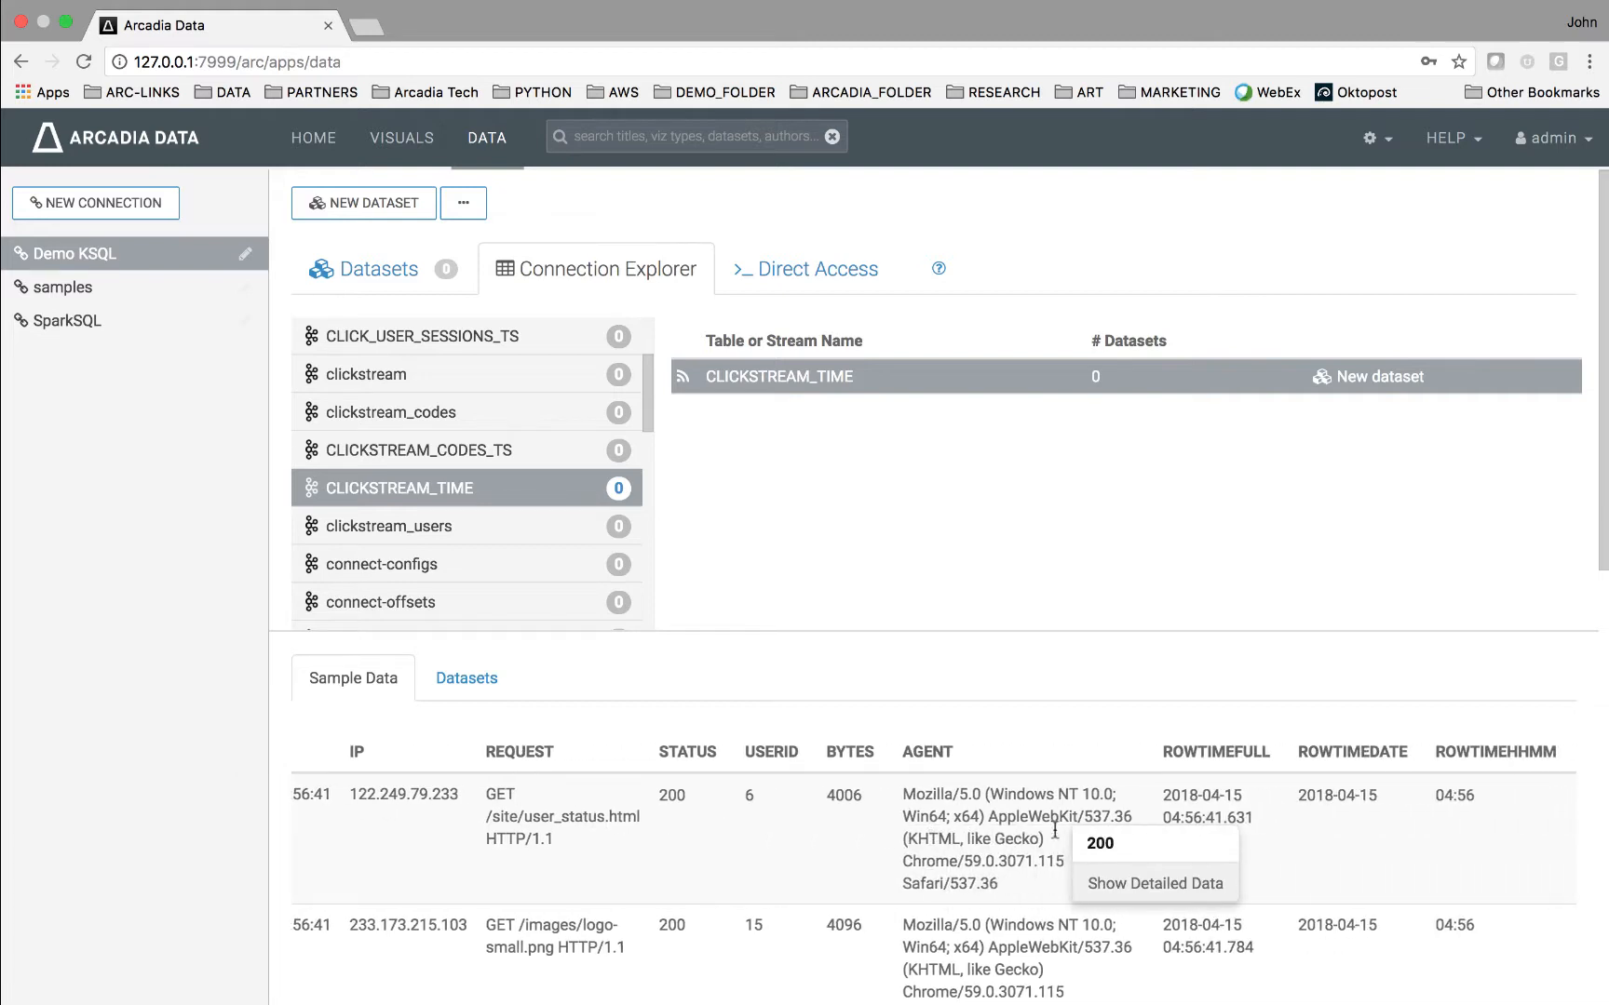
scroll(1055, 836, "left", 5)
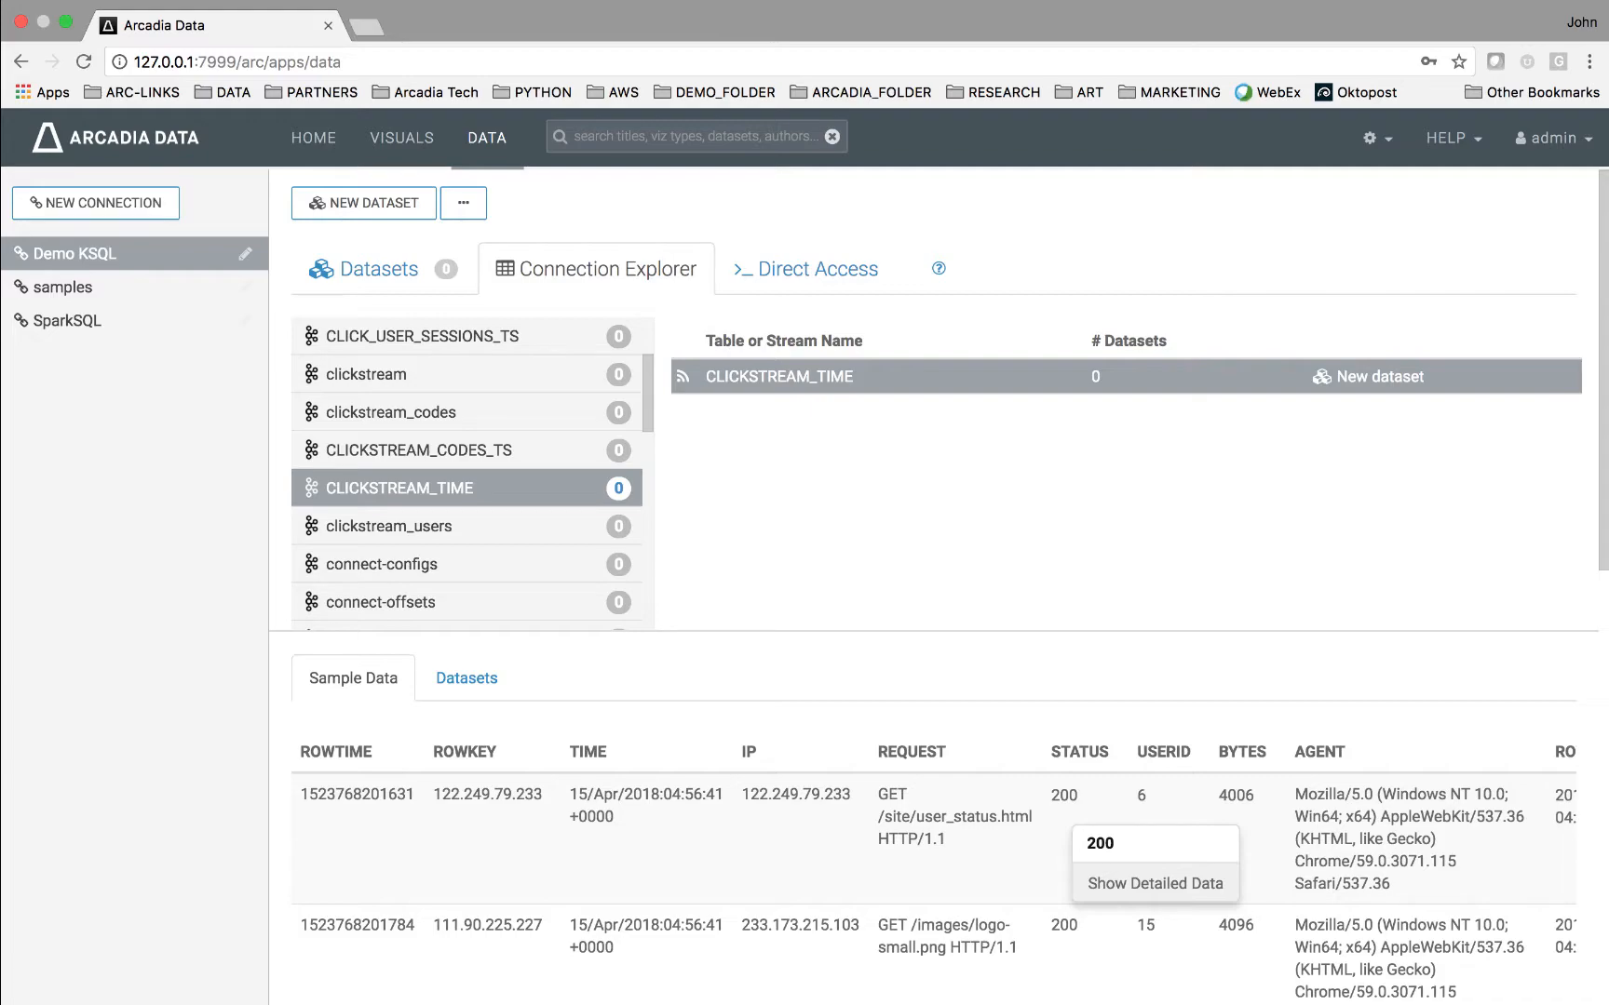
key("super+Tab")
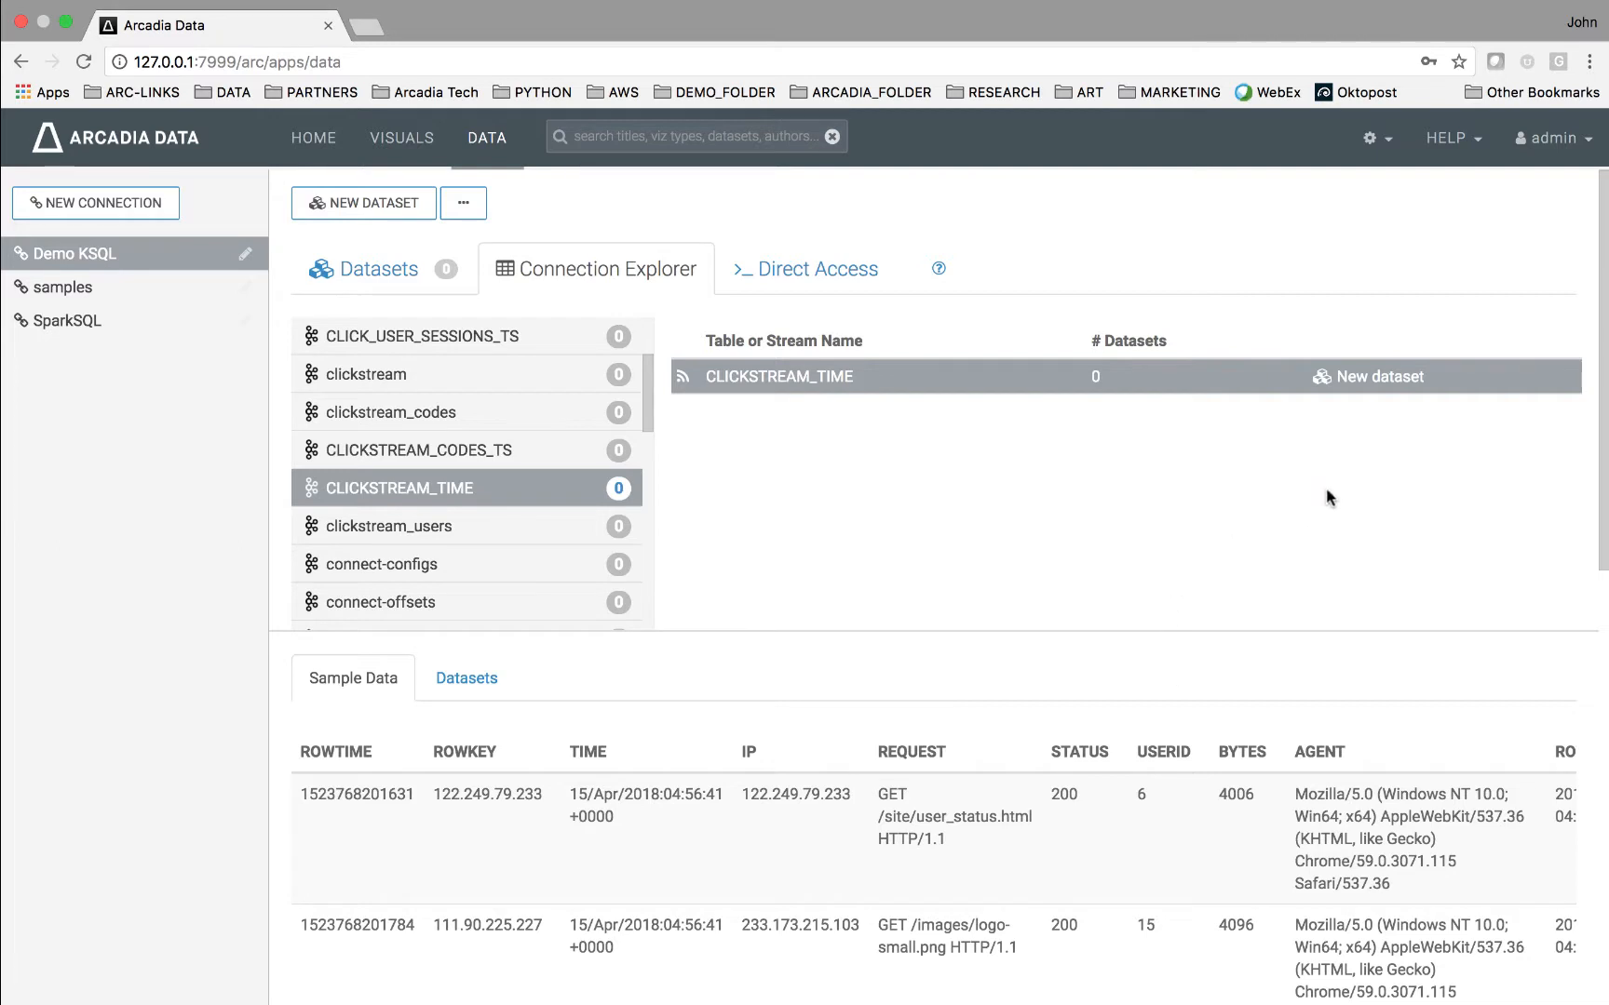
Step: Create a dataset titled Clickstream from the CLICKSTREAM_TIME stream
left_click(1389, 377)
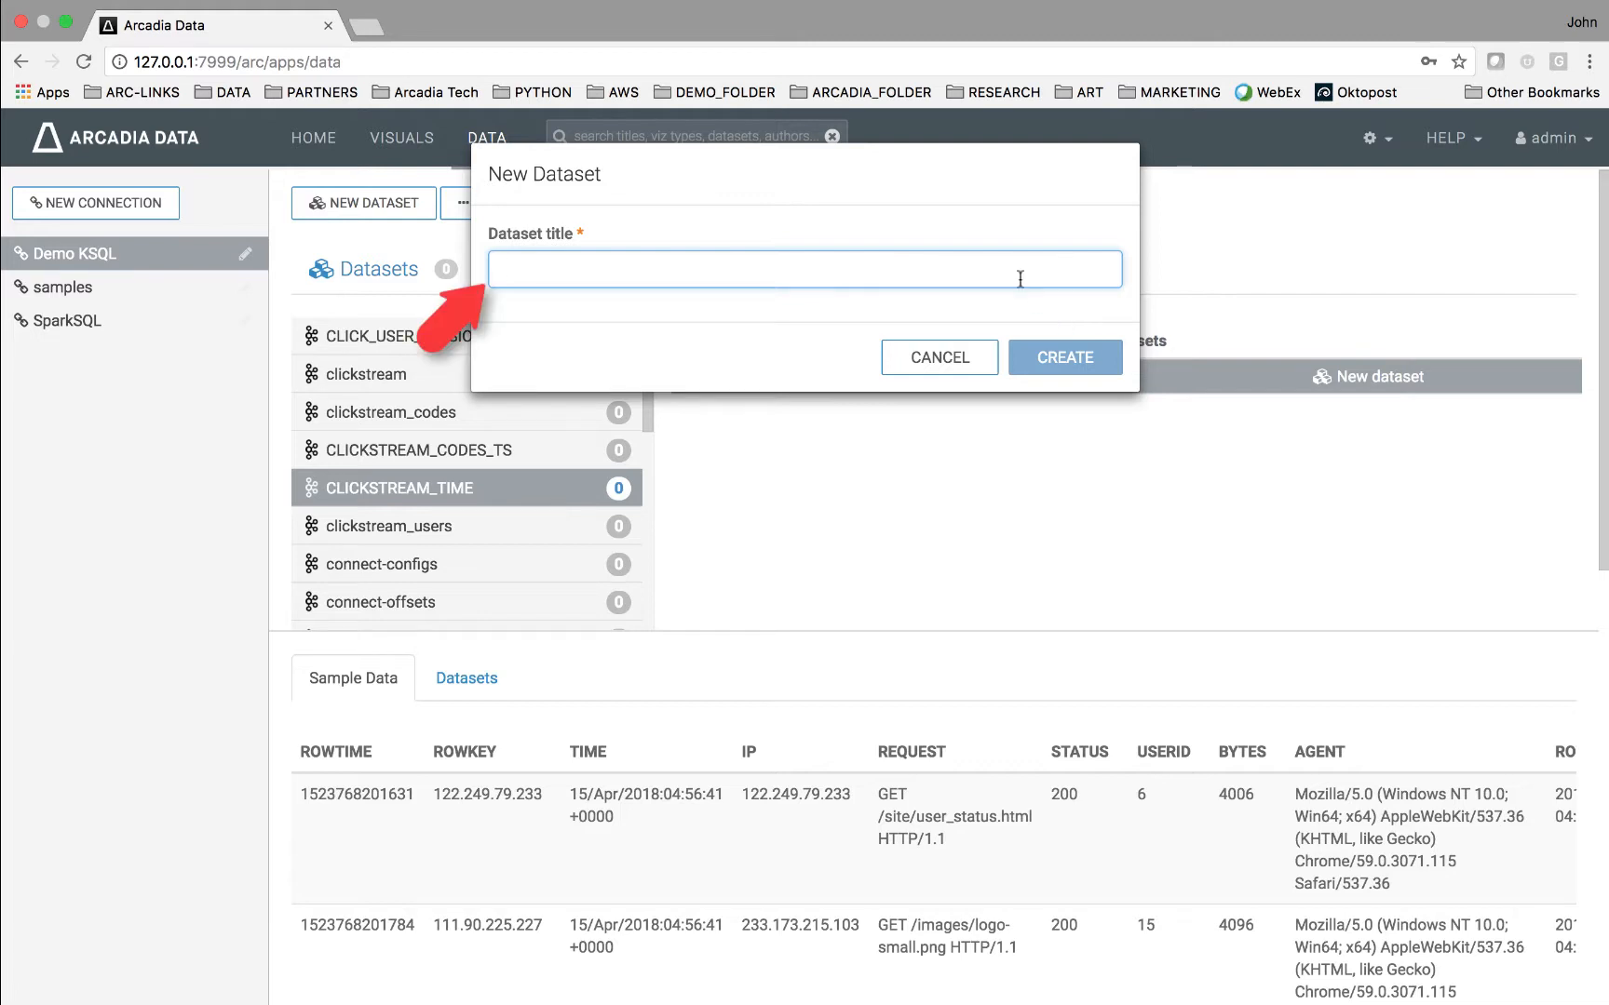
type("Clickstream")
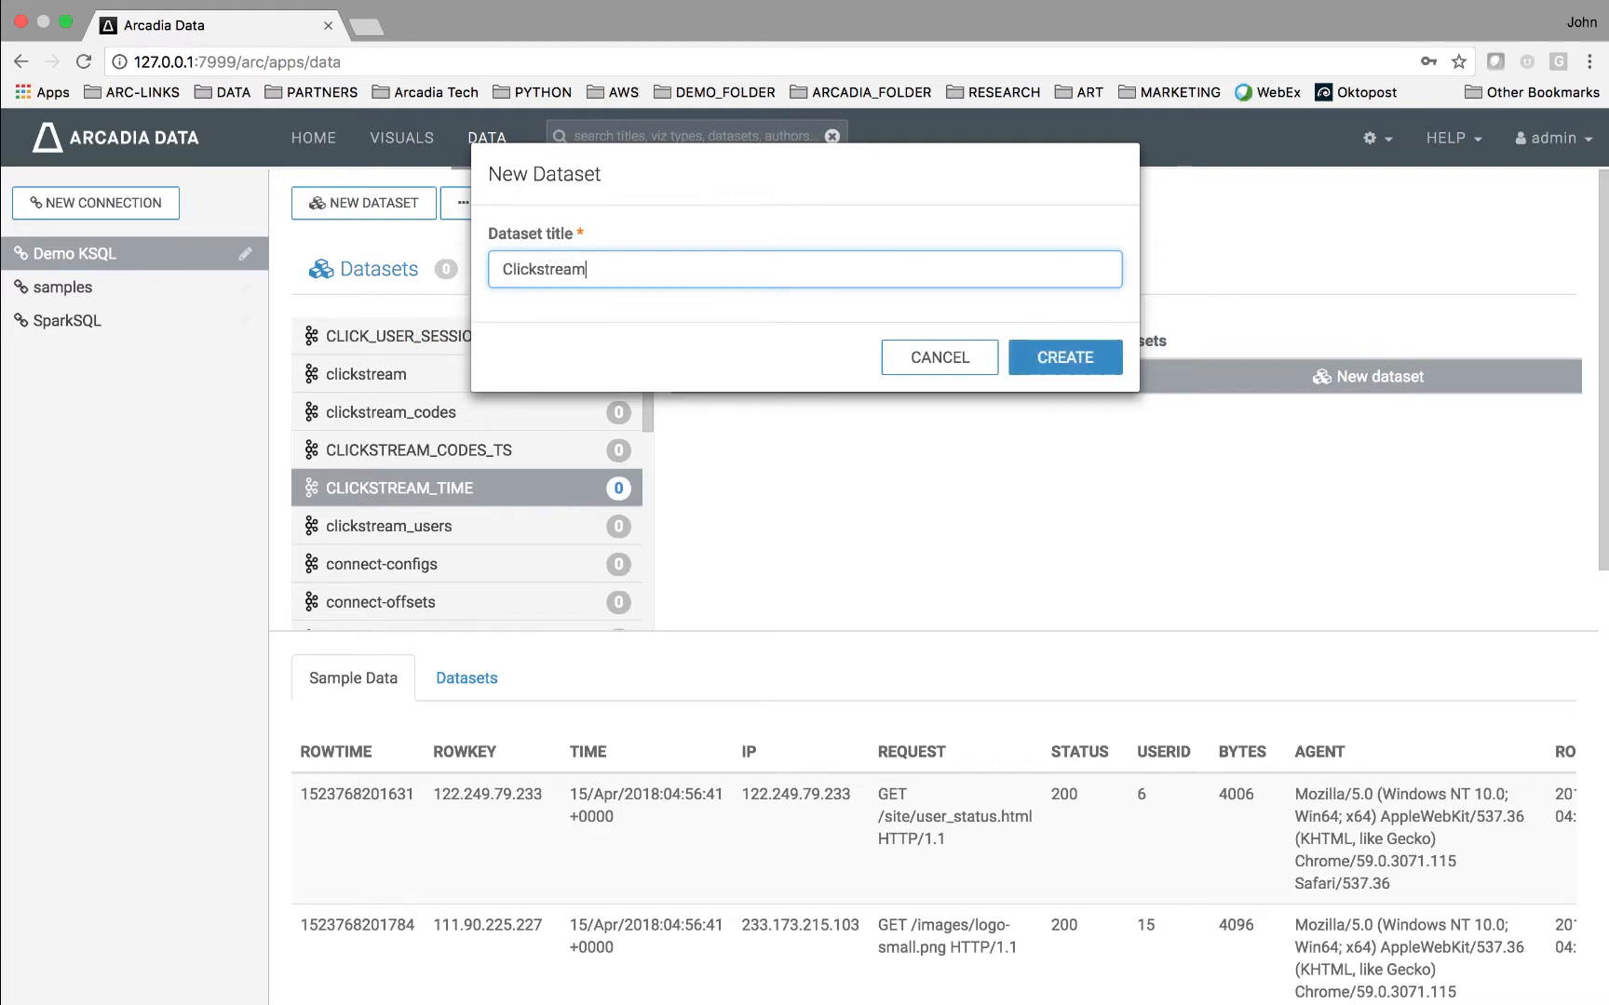
left_click(1064, 360)
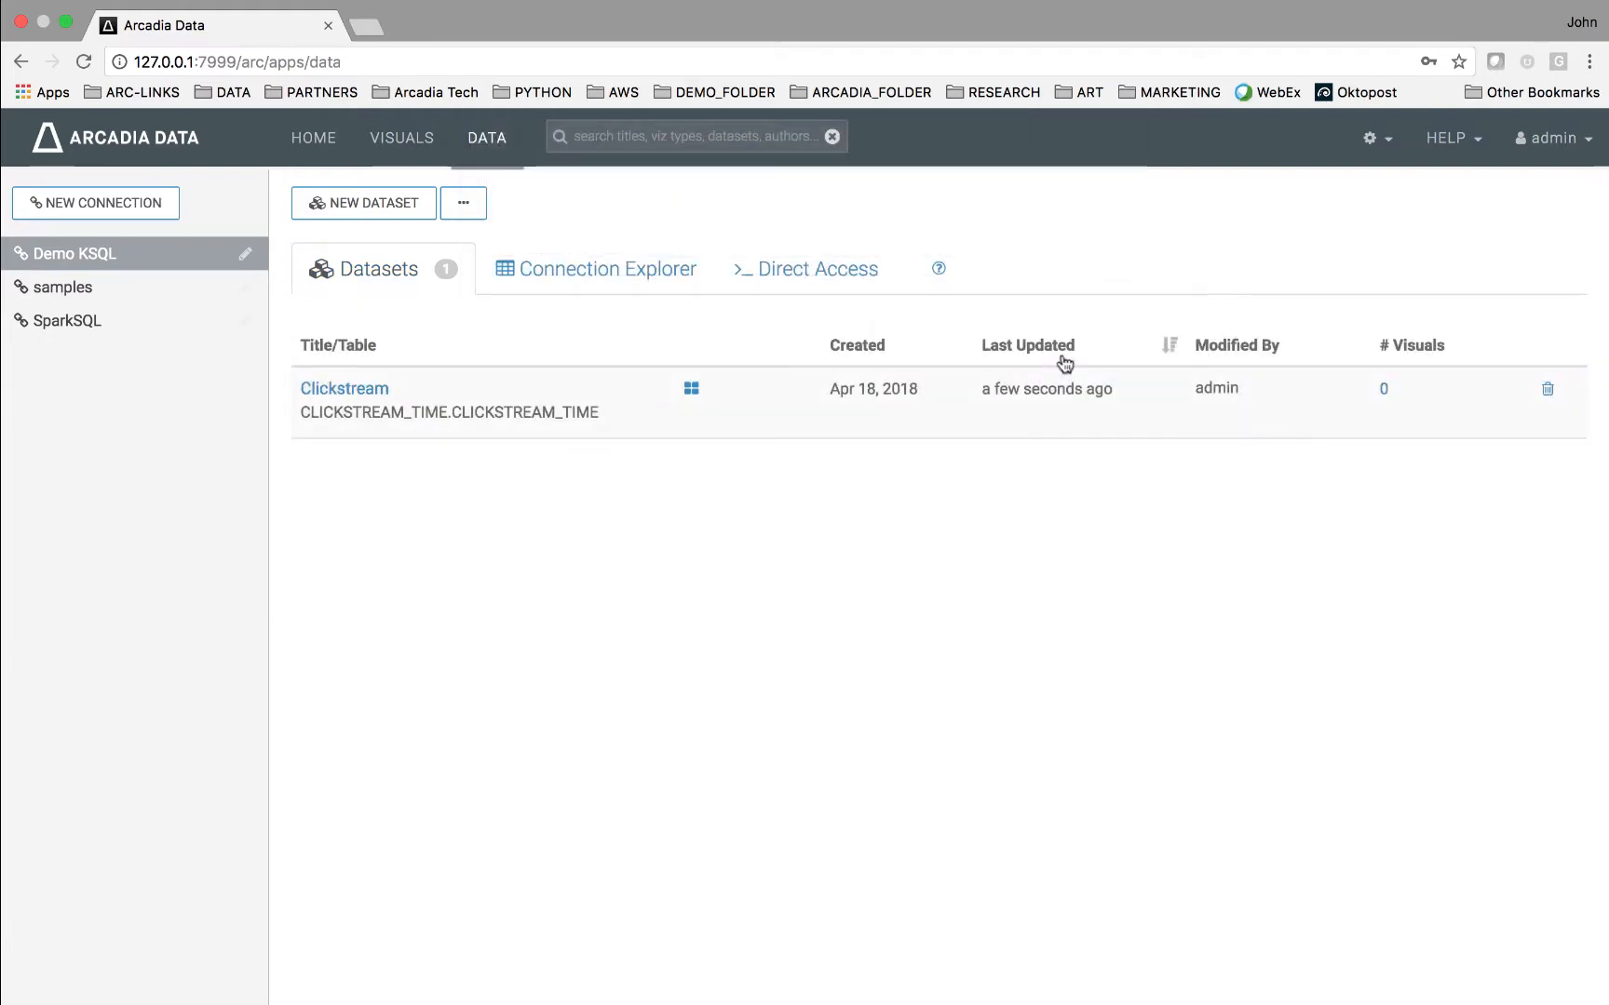
Step: Change the Clickstream dataset's ROWTIME, STATUS and USERID fields from measures to dimensions and save the fields
left_click(344, 389)
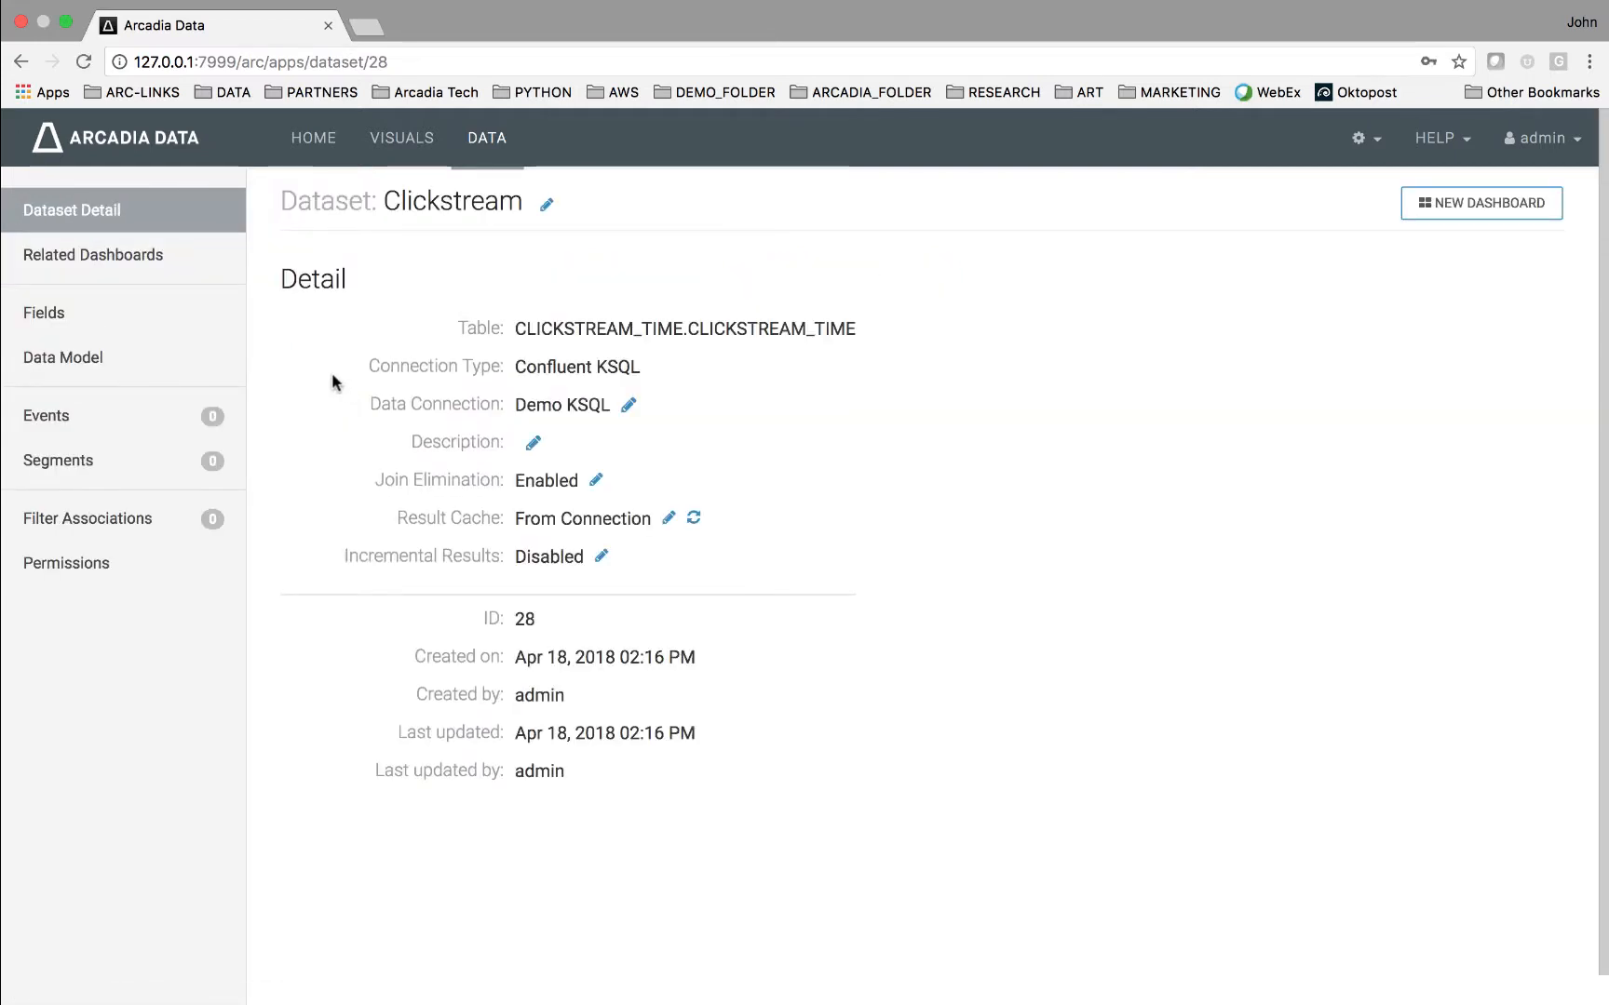
left_click(136, 328)
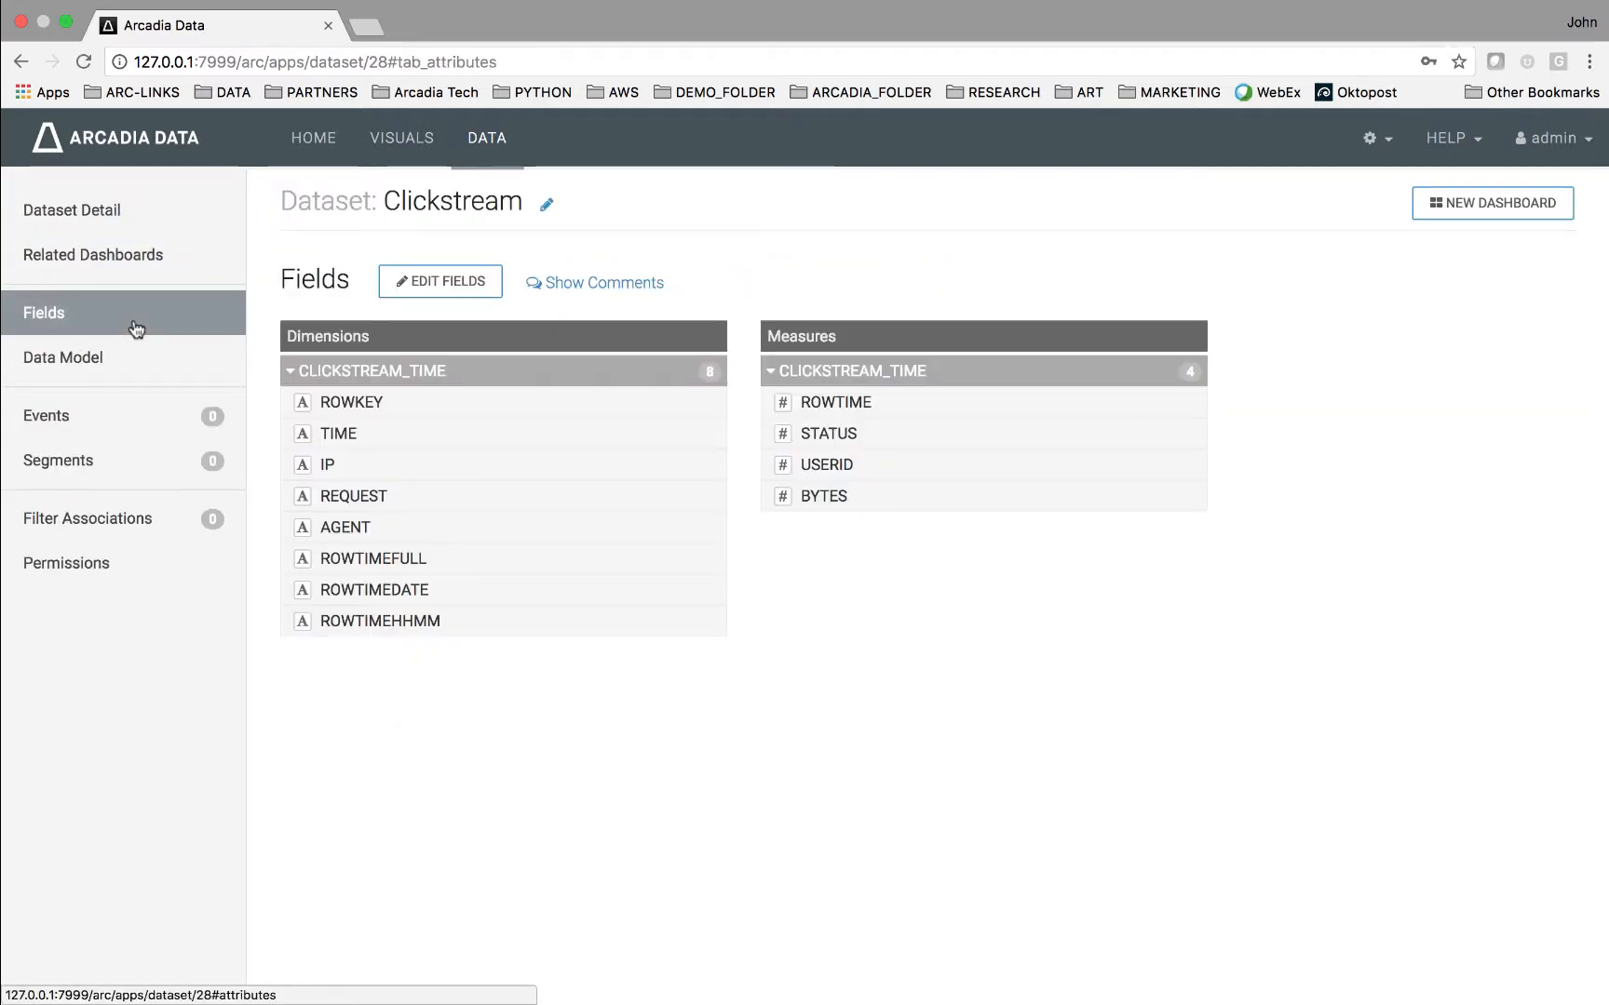
left_click(423, 290)
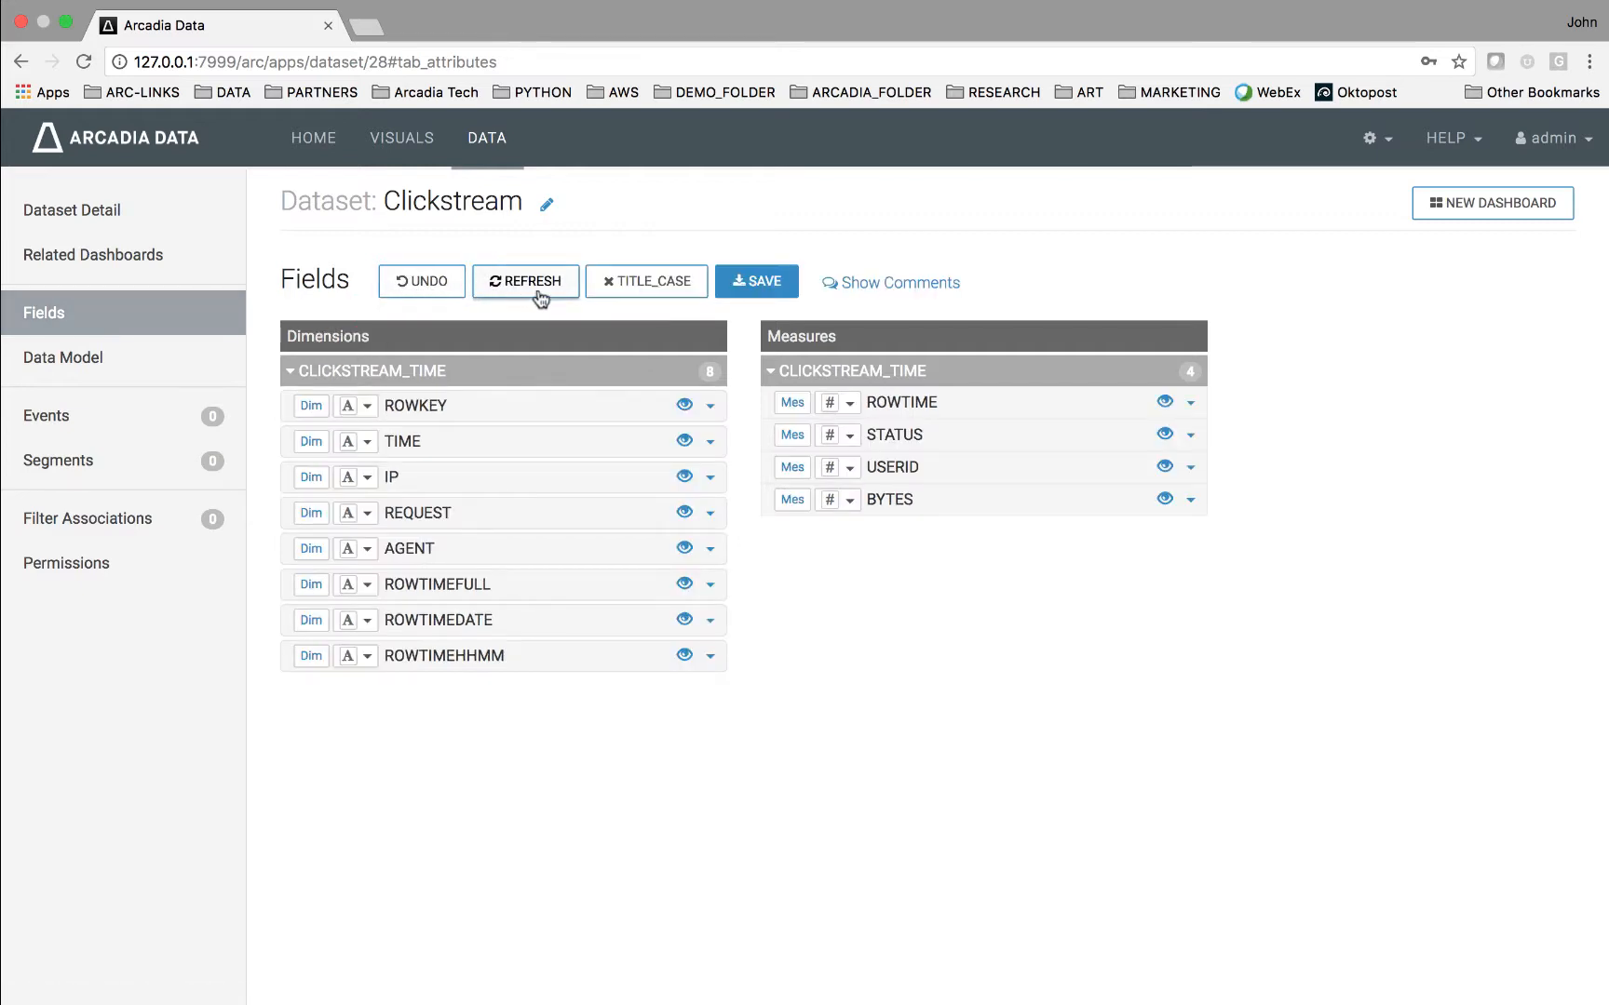
left_click(794, 404)
left_click(792, 435)
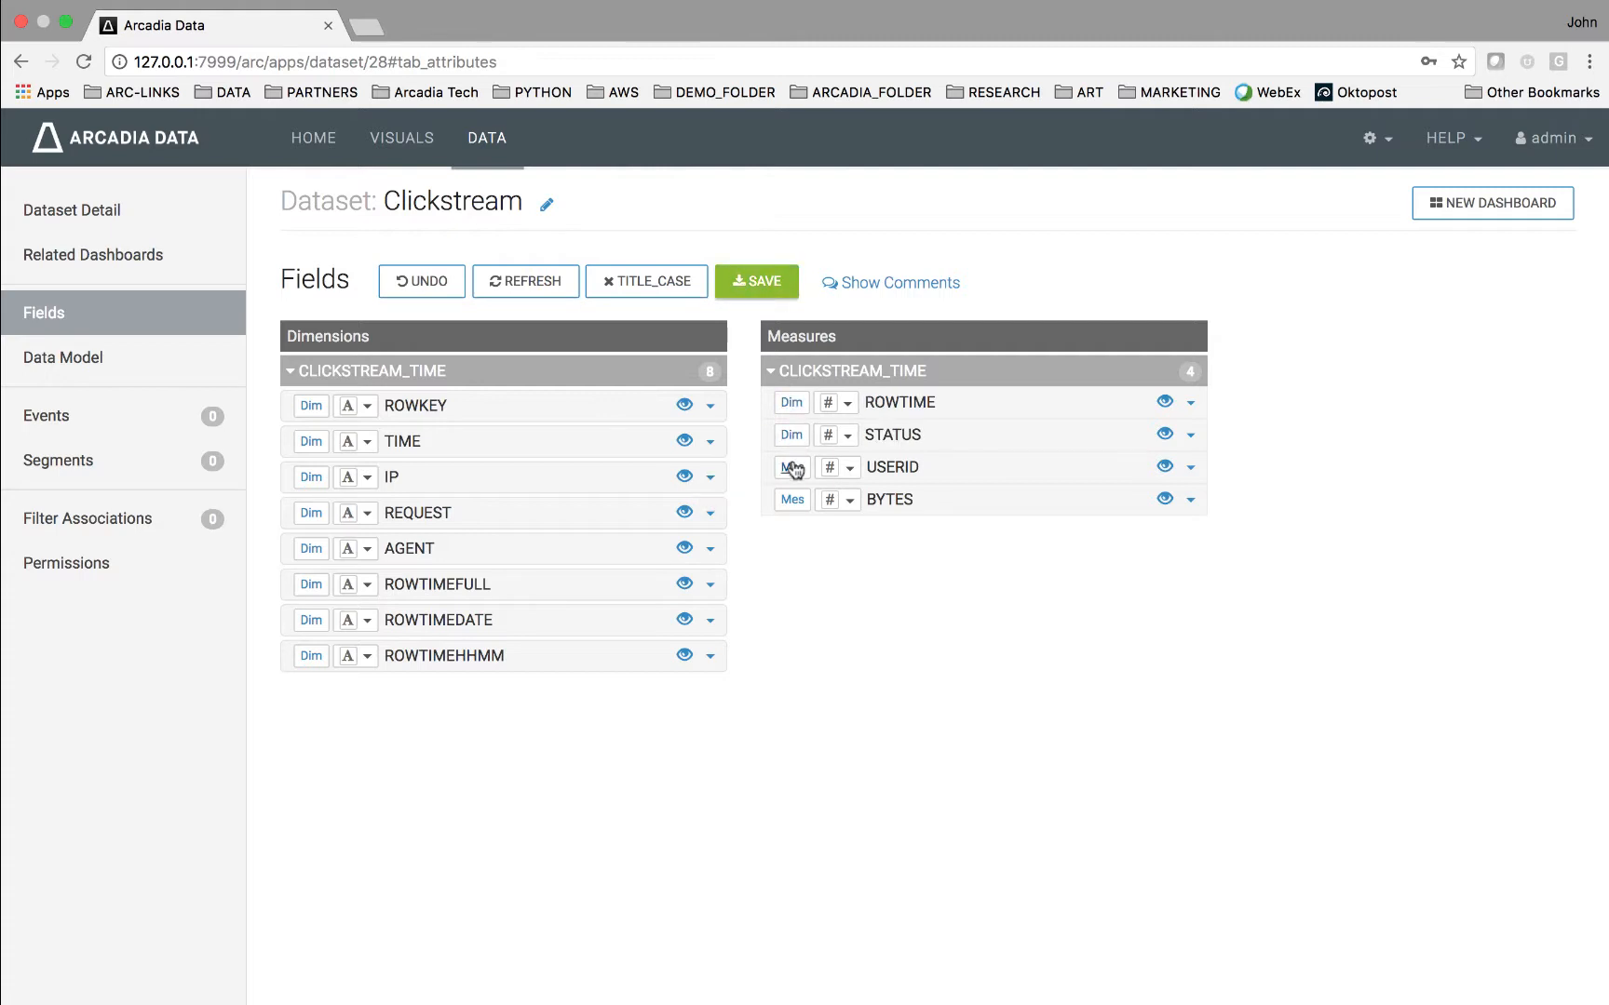
left_click(794, 468)
left_click(758, 289)
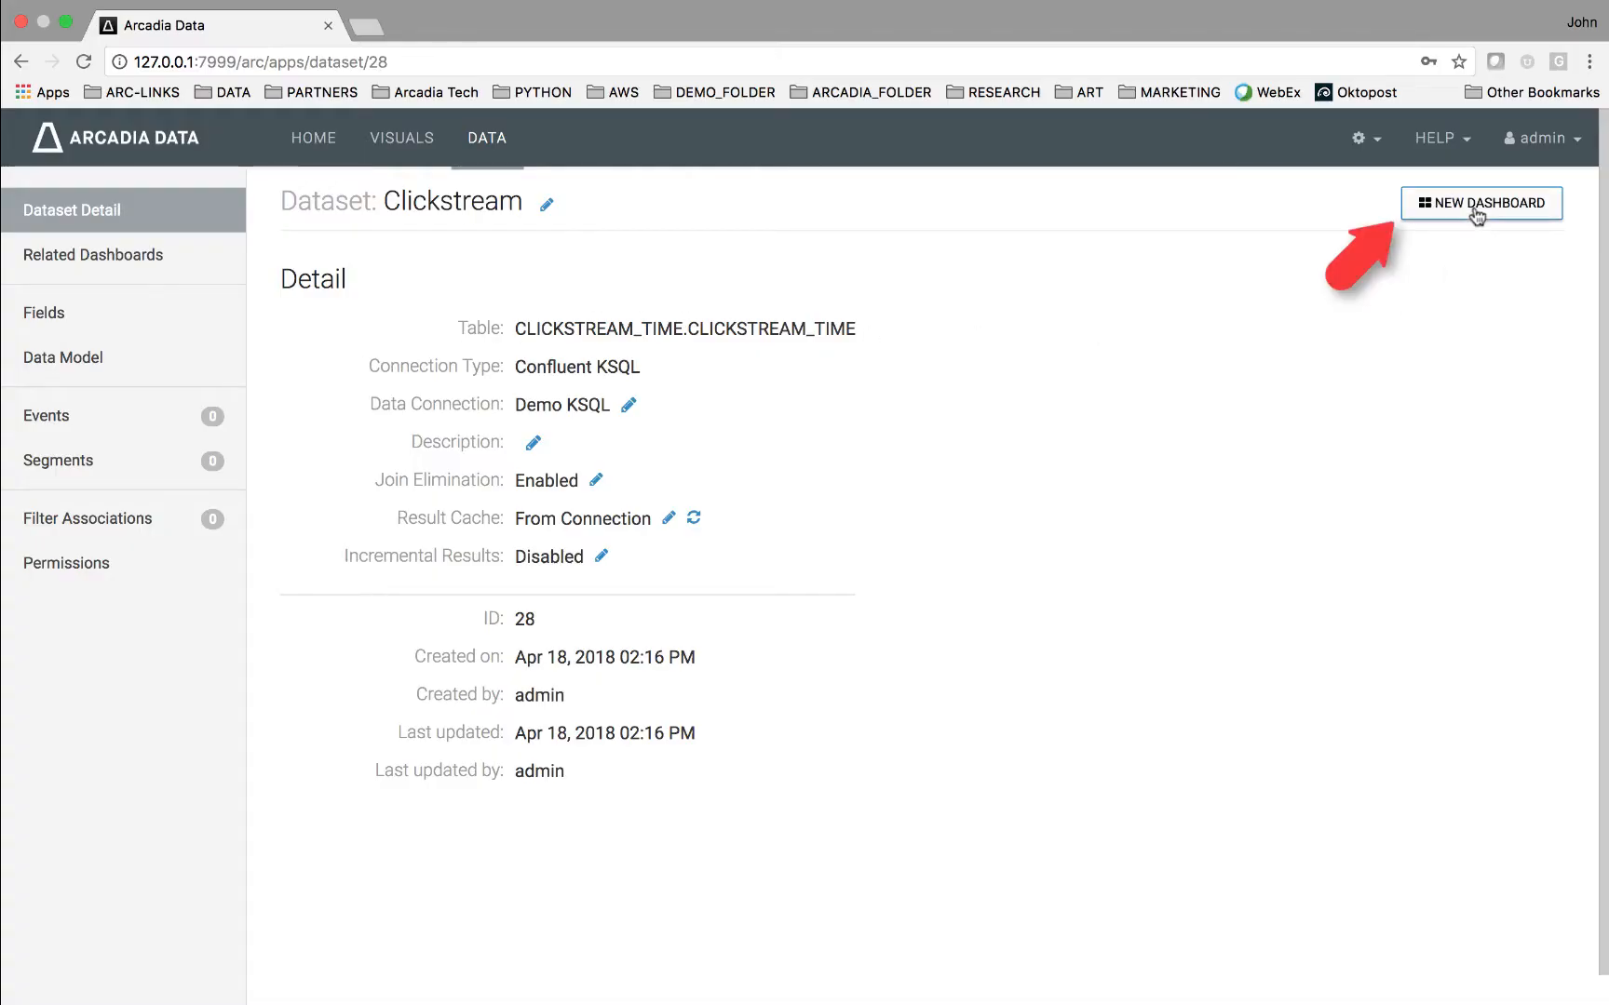
Step: Create a new dashboard from the Clickstream dataset and change its default table visual to Bars
left_click(1477, 212)
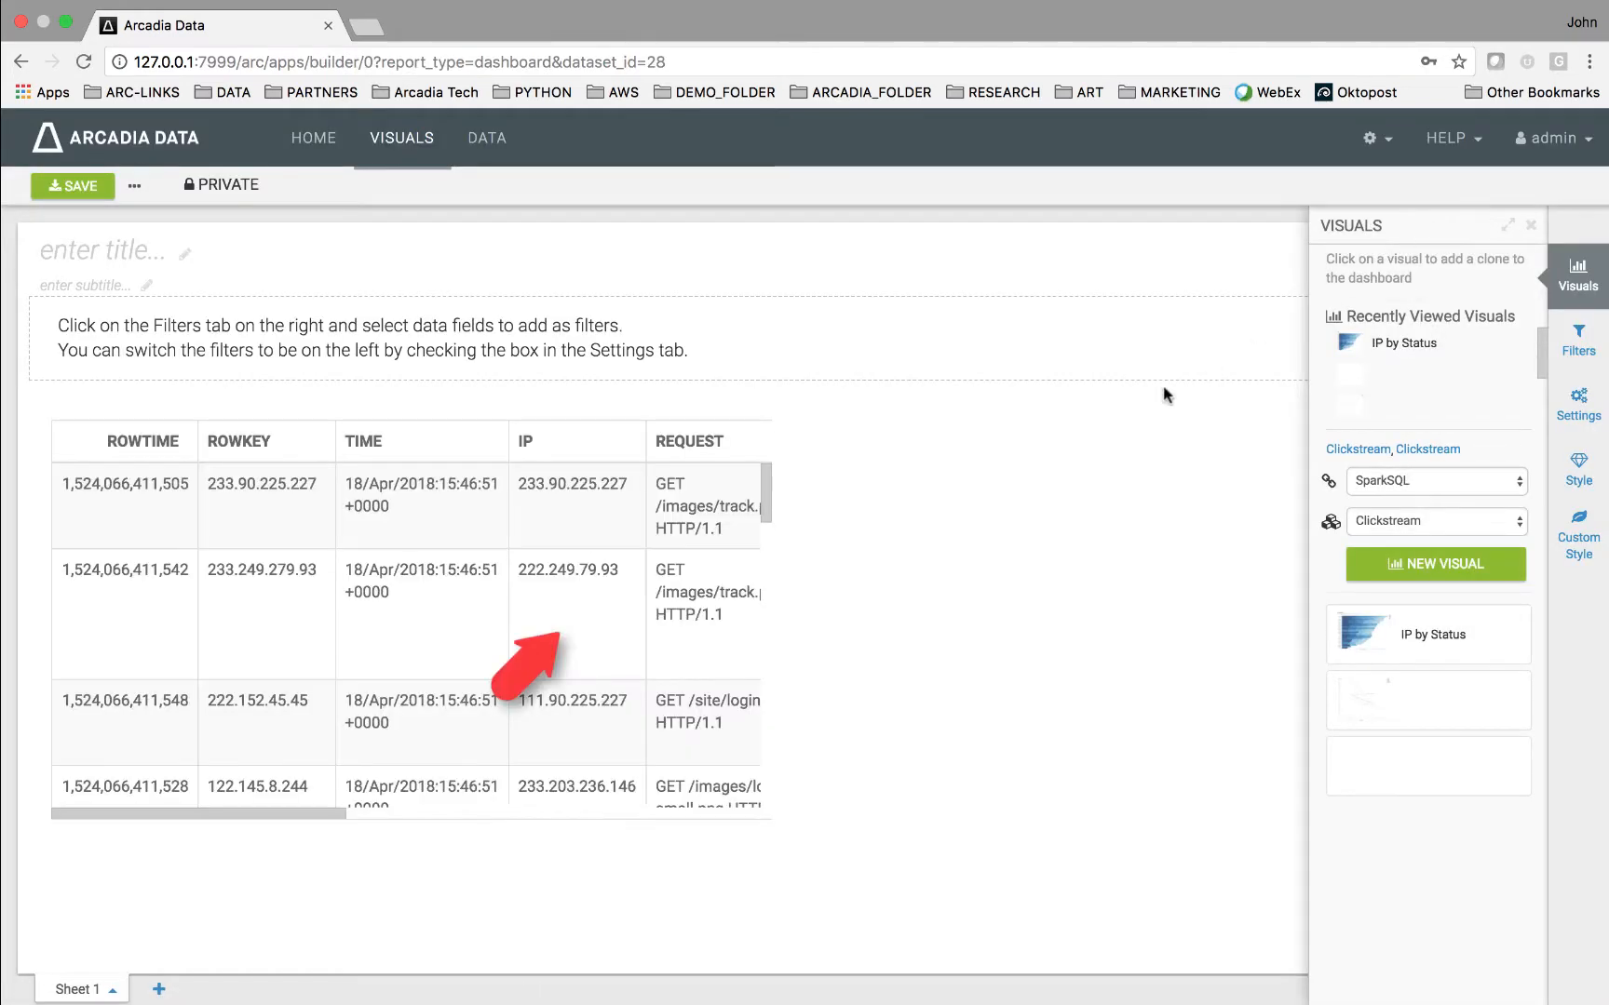
double_click(619, 606)
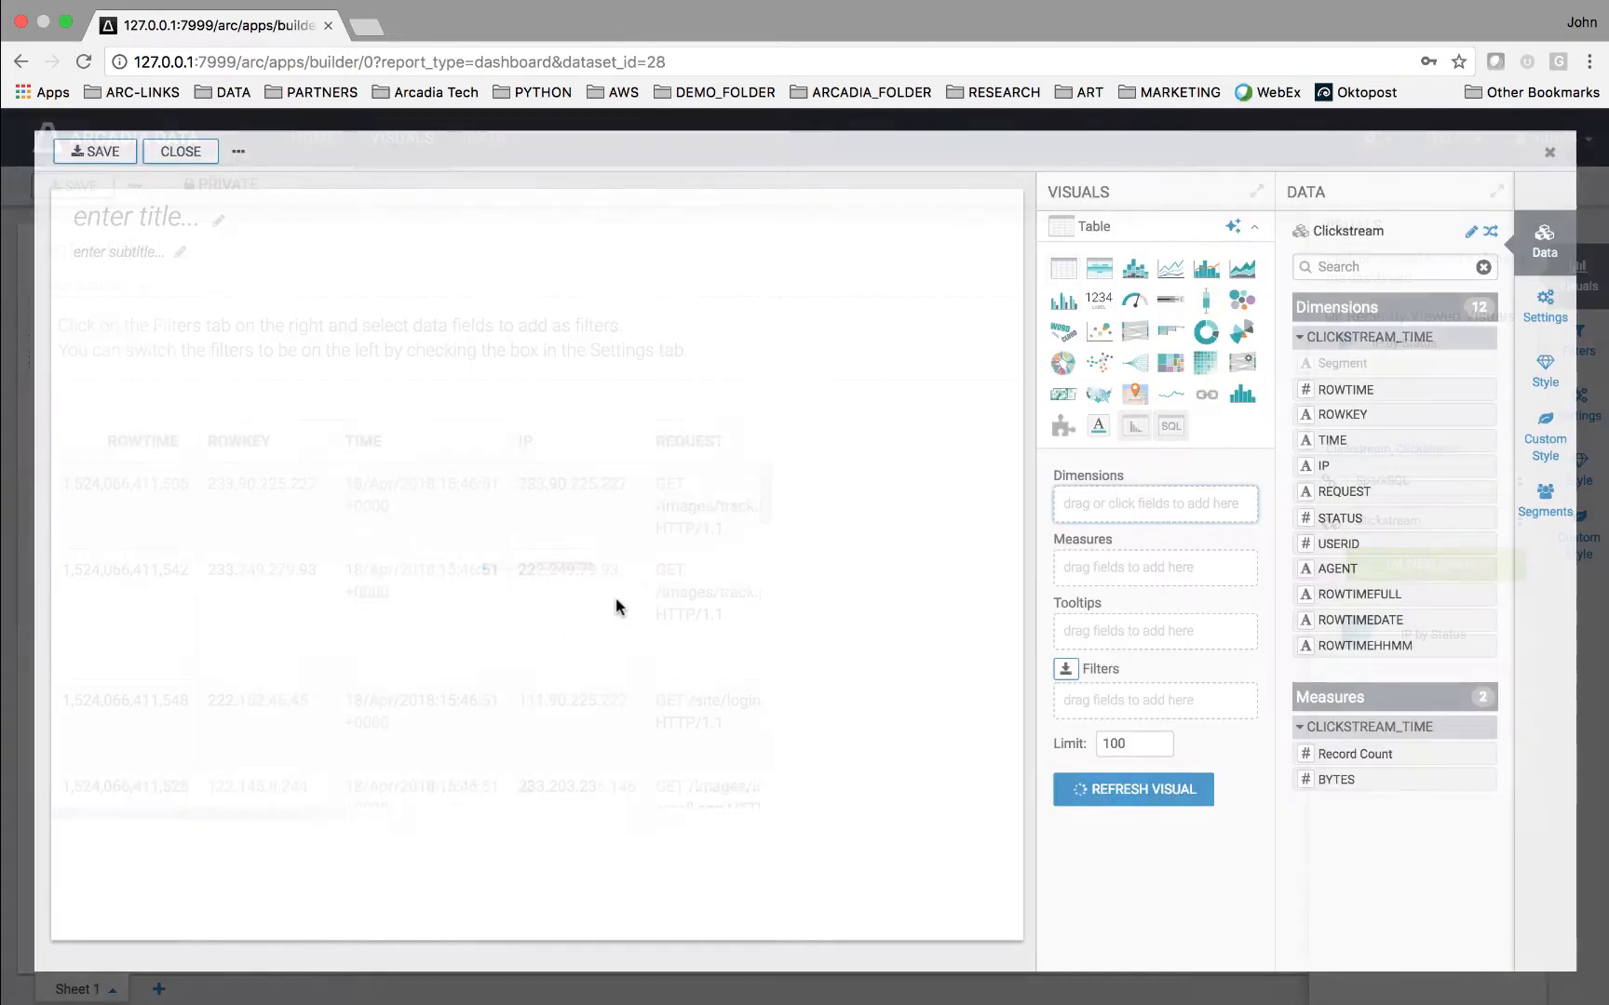
left_click(1137, 274)
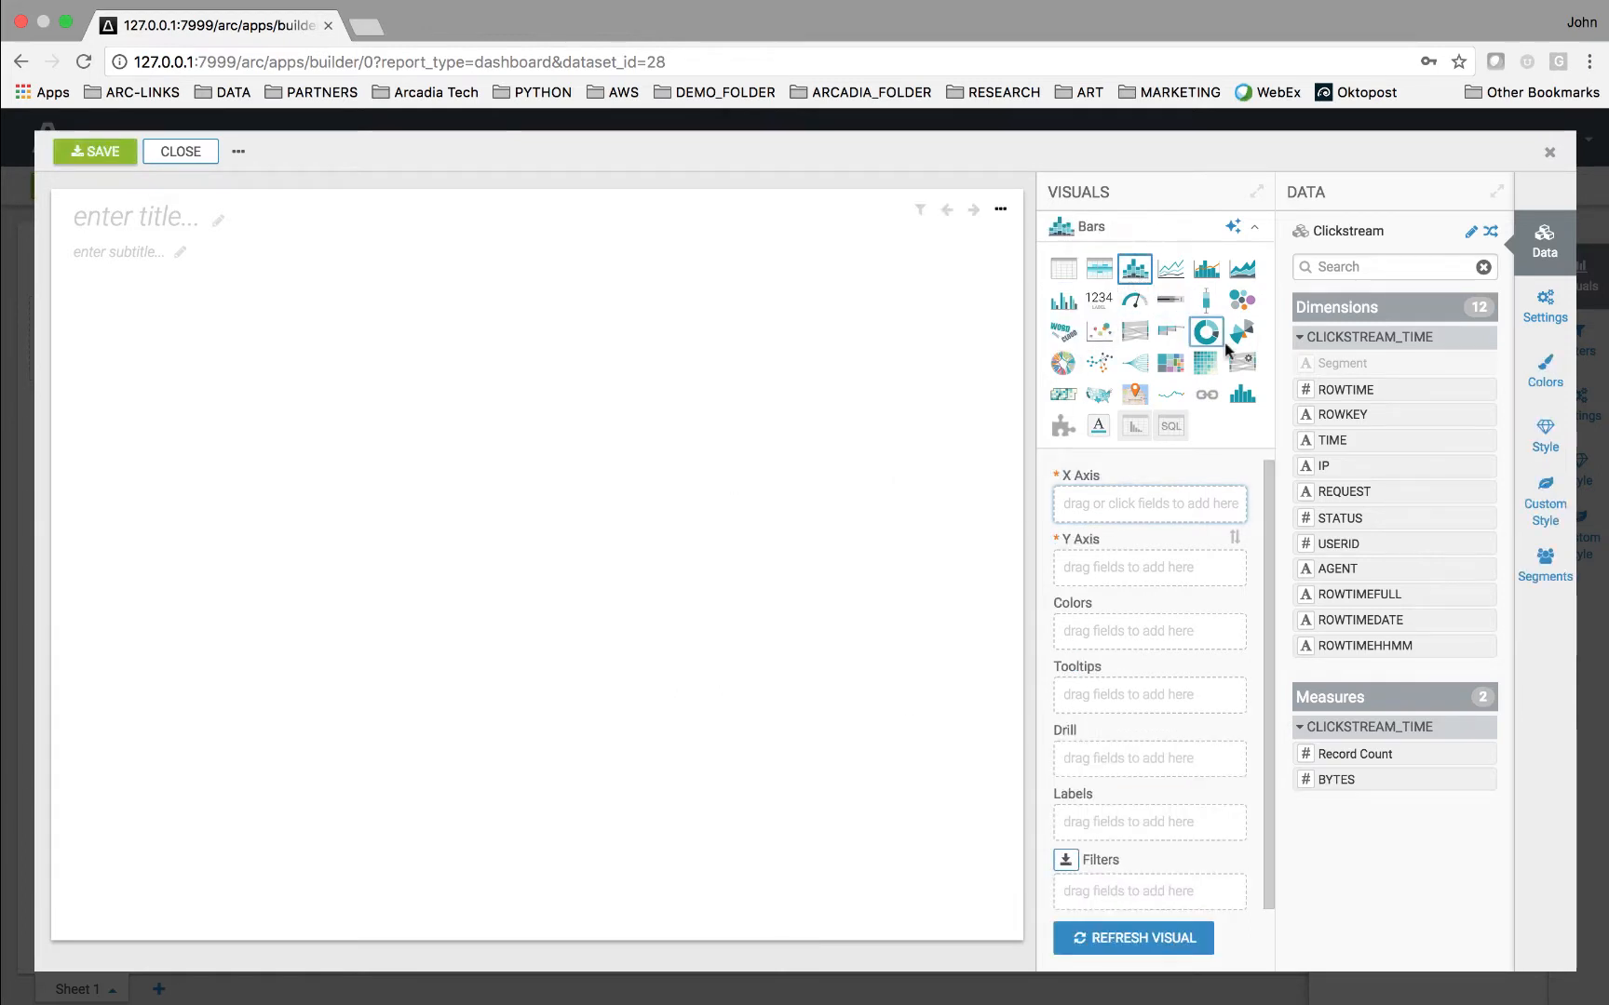
Step: Assign IP to the Y Axis, STATUS to Colors and Record Count to the X Axis, and refresh the visual
left_click_drag(1329, 467, 1109, 574)
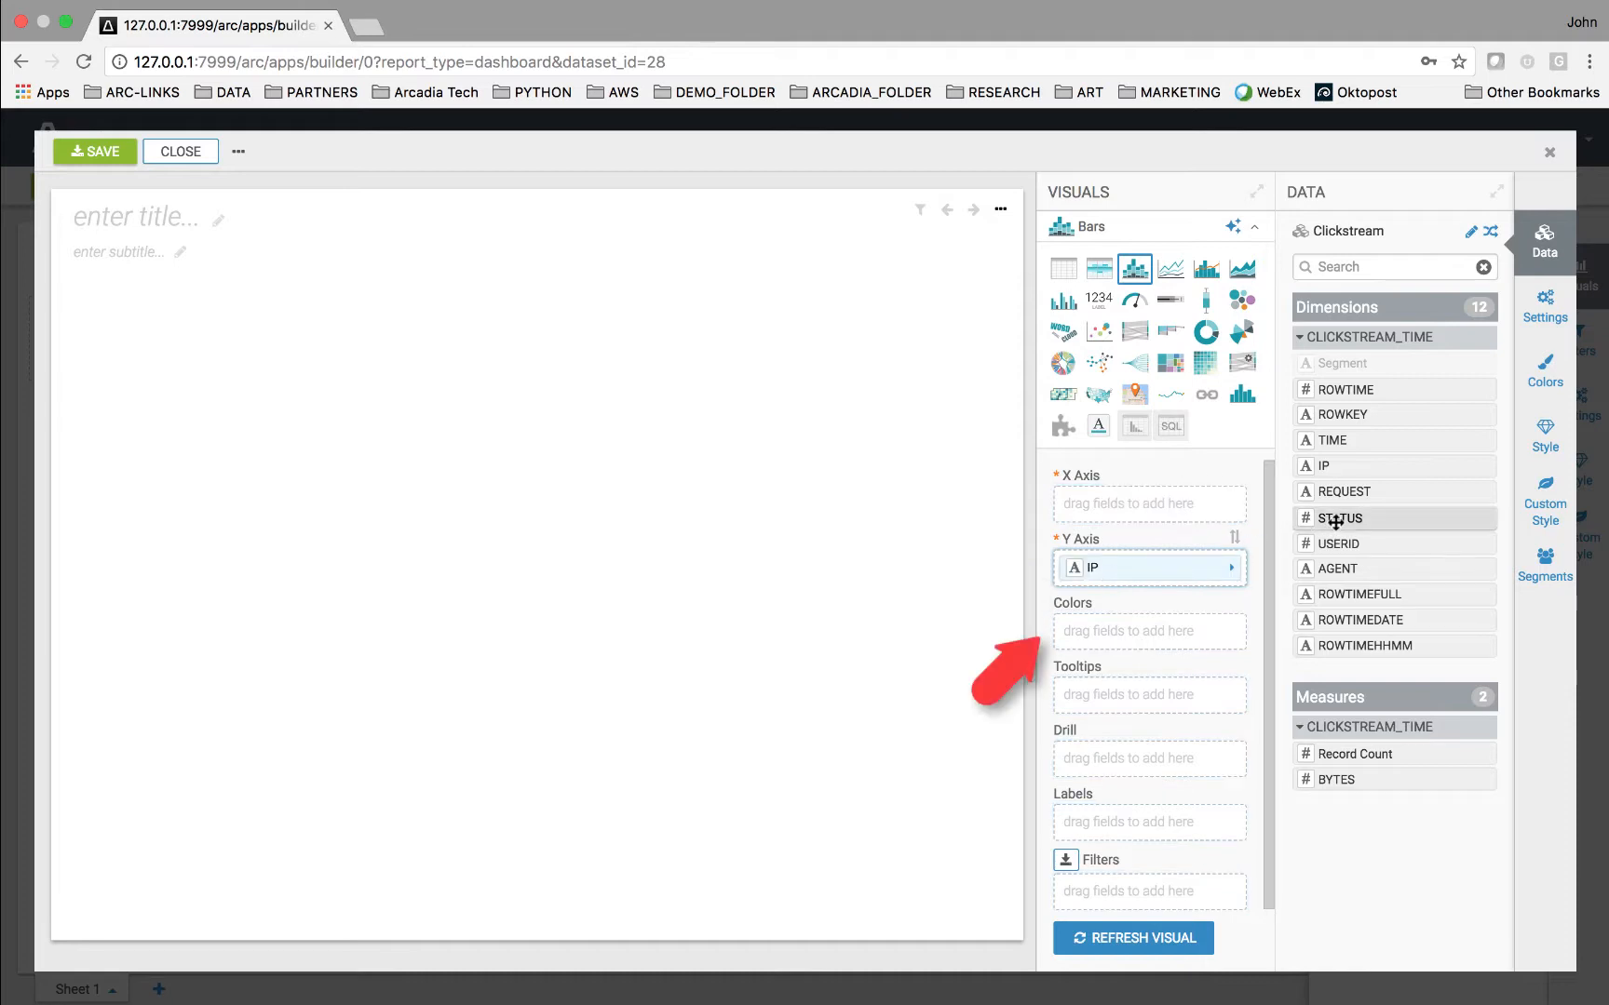
left_click_drag(1335, 522, 1090, 641)
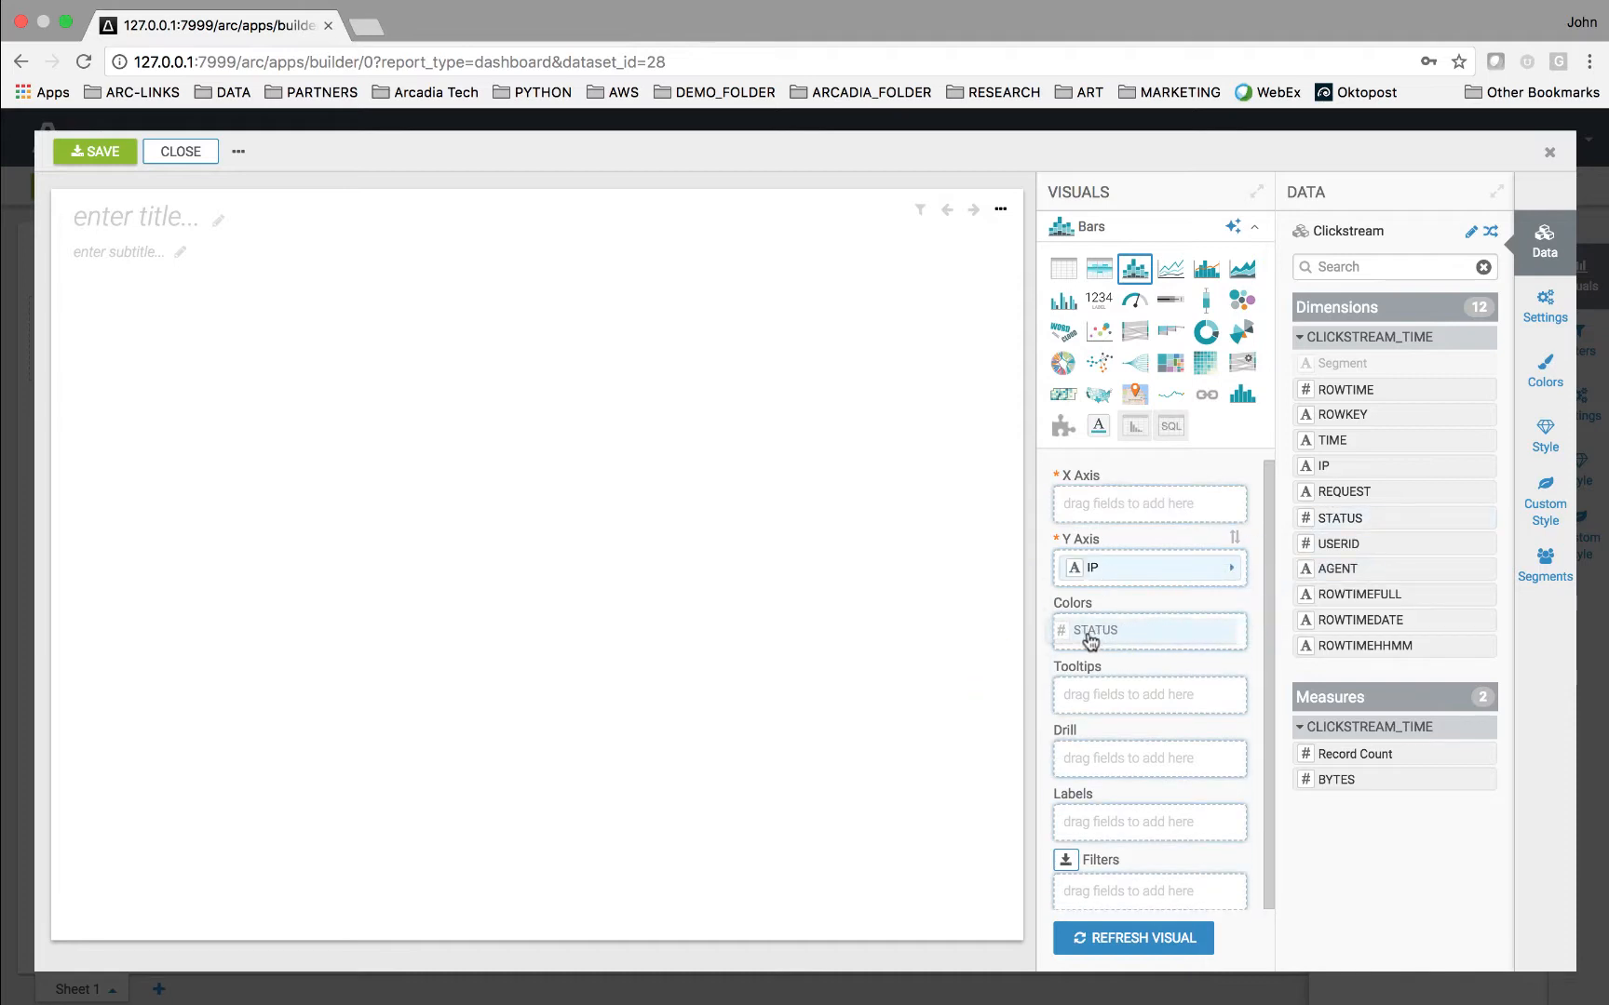
left_click_drag(1312, 752, 1099, 506)
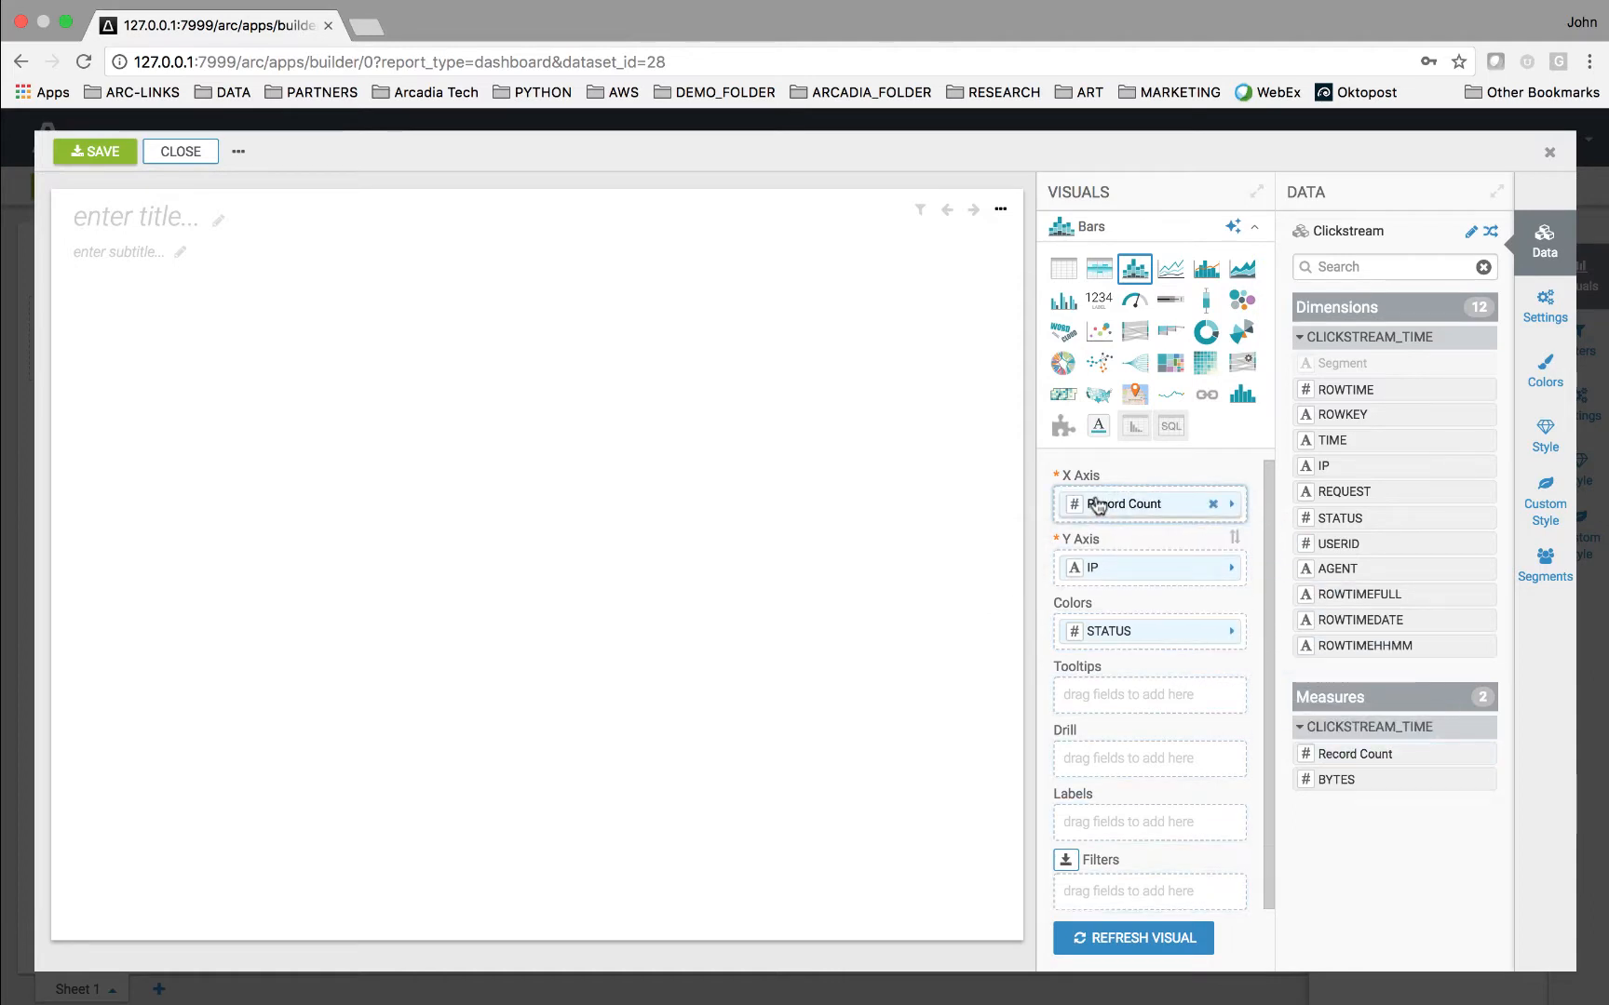
left_click(1126, 938)
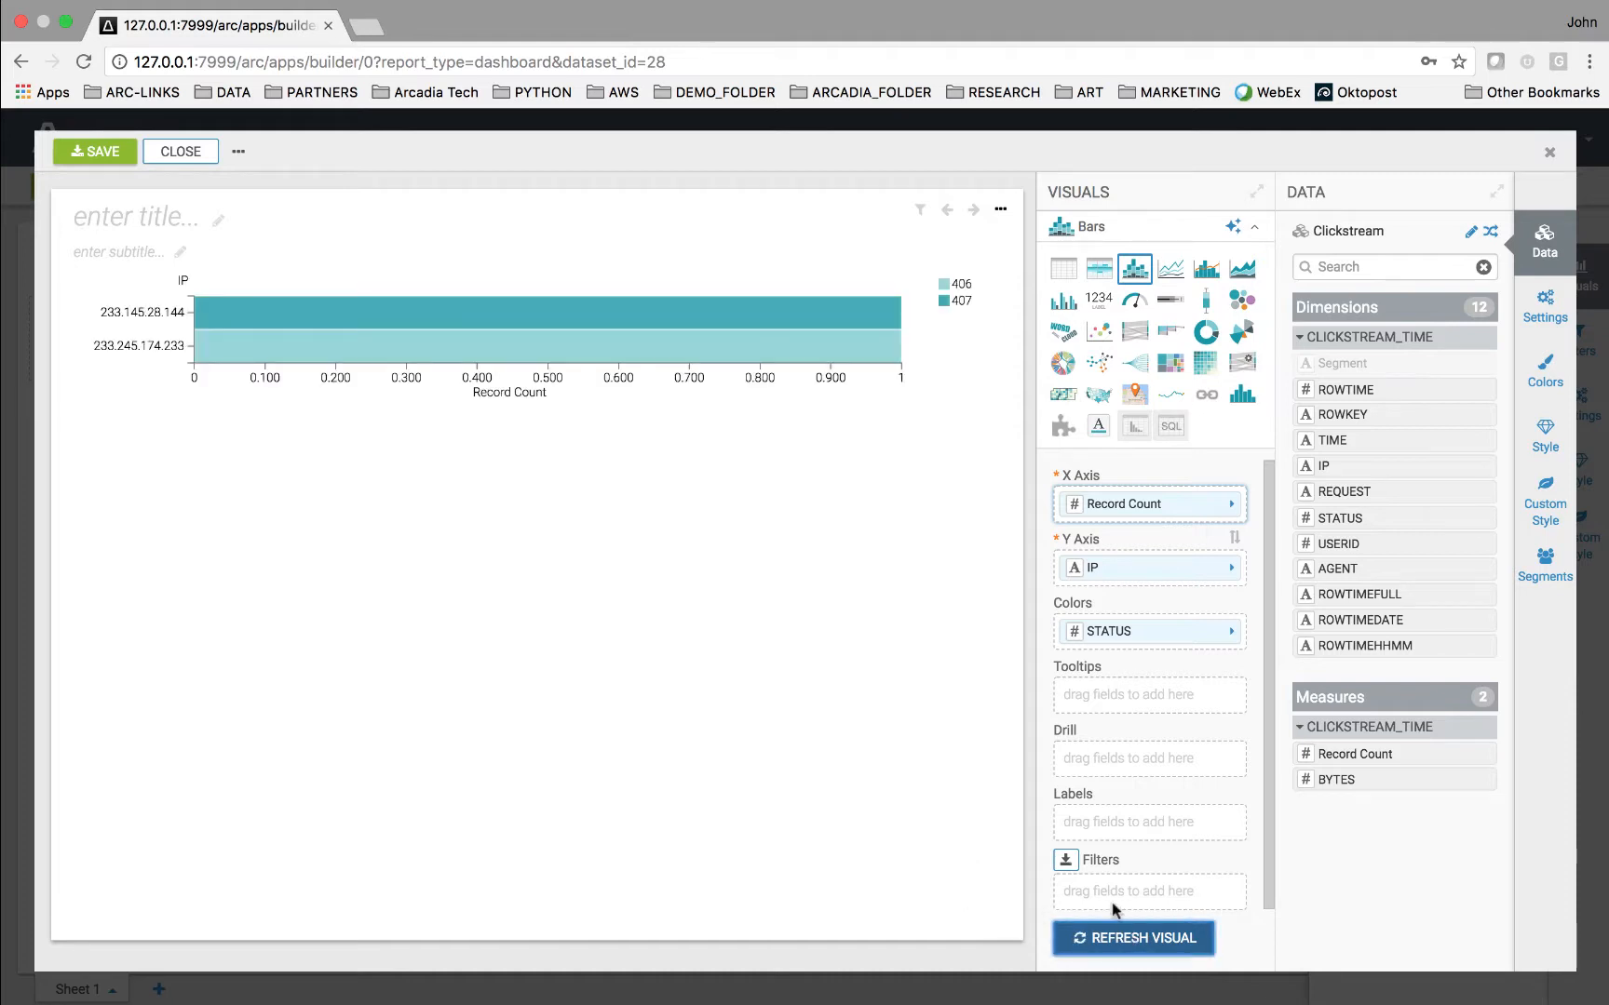
Step: Order the bar visual by Record Count descending and refresh it
left_click(1162, 516)
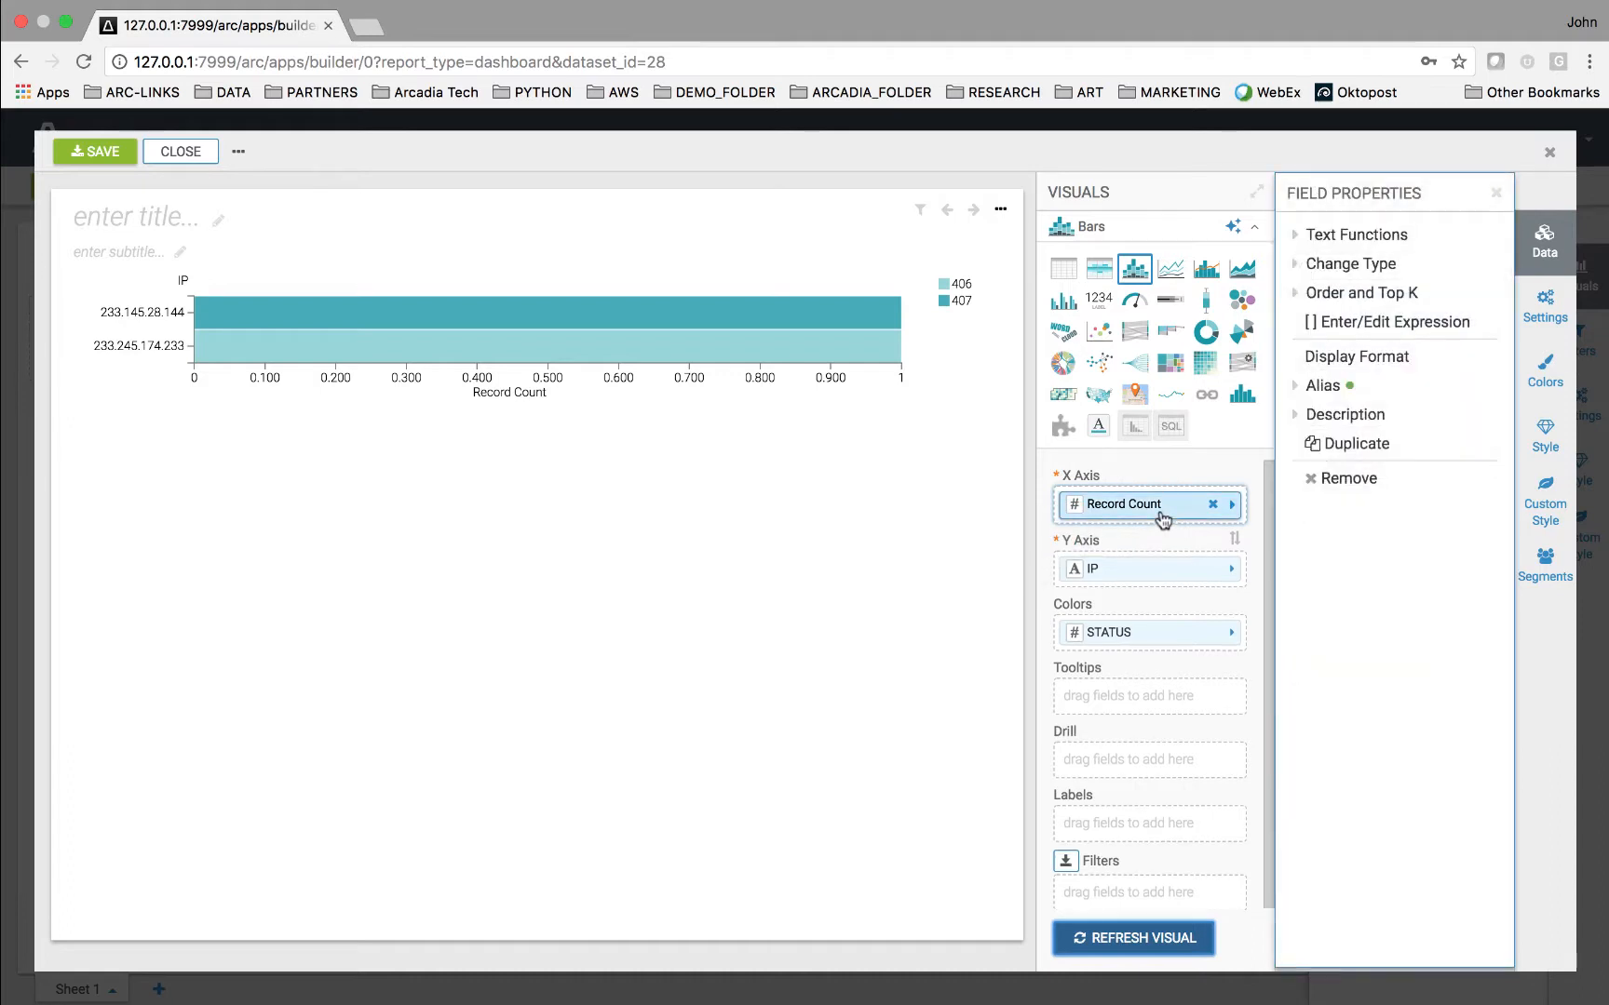
left_click(1300, 296)
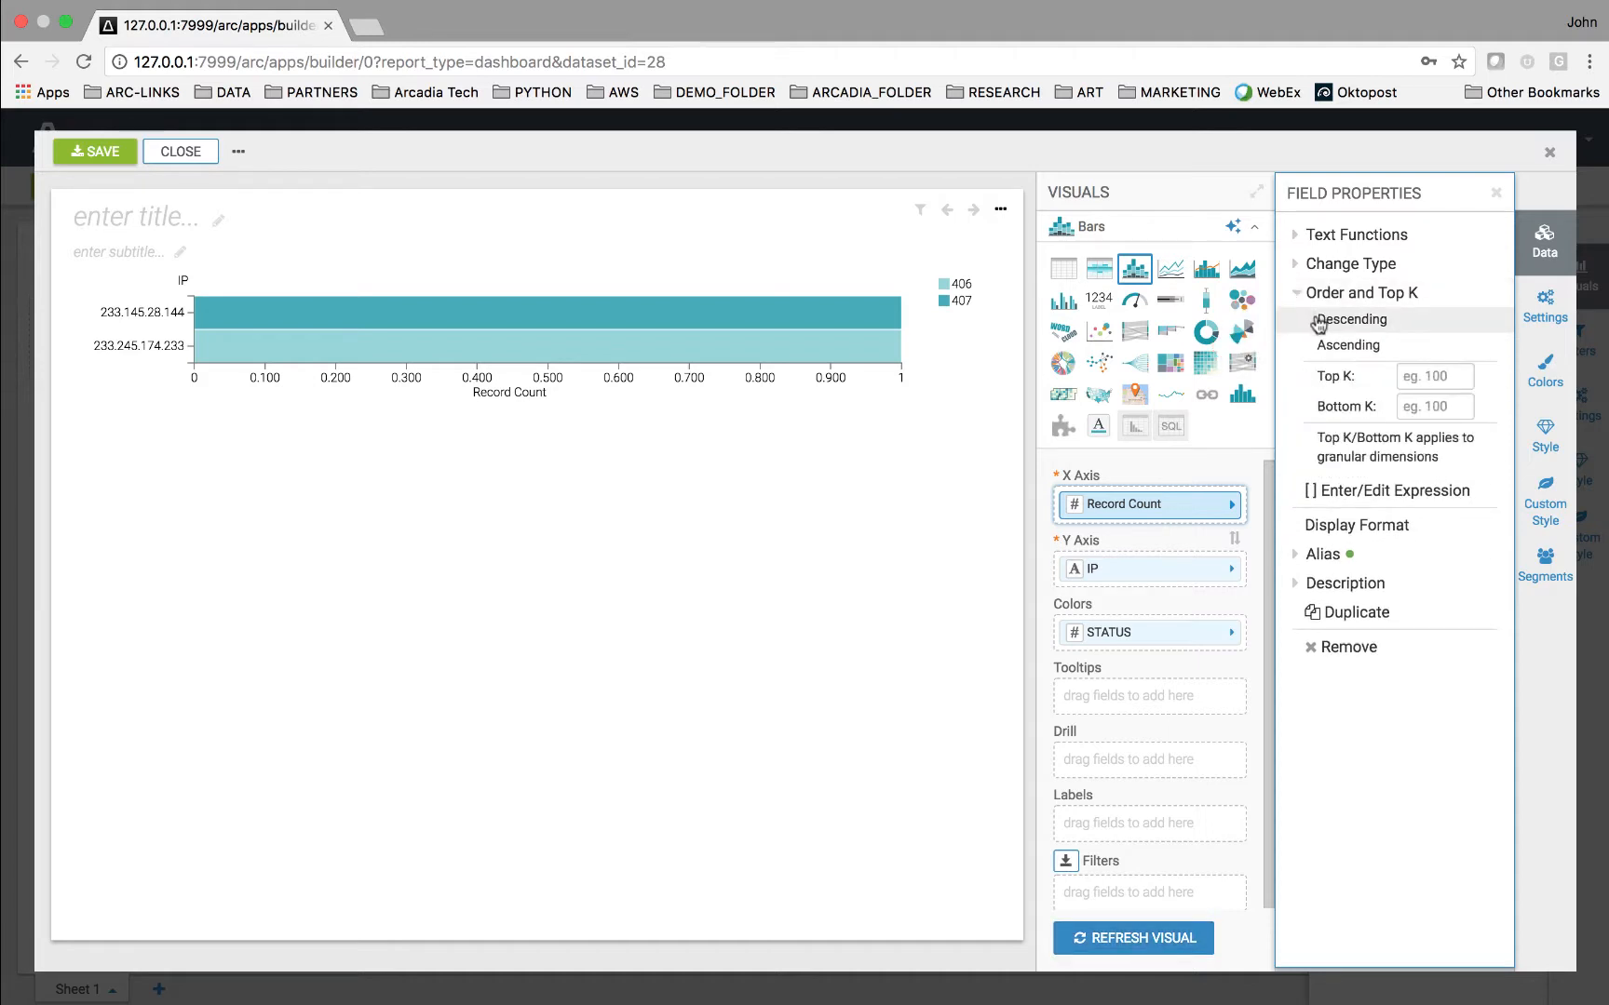
left_click(1318, 323)
left_click(1103, 940)
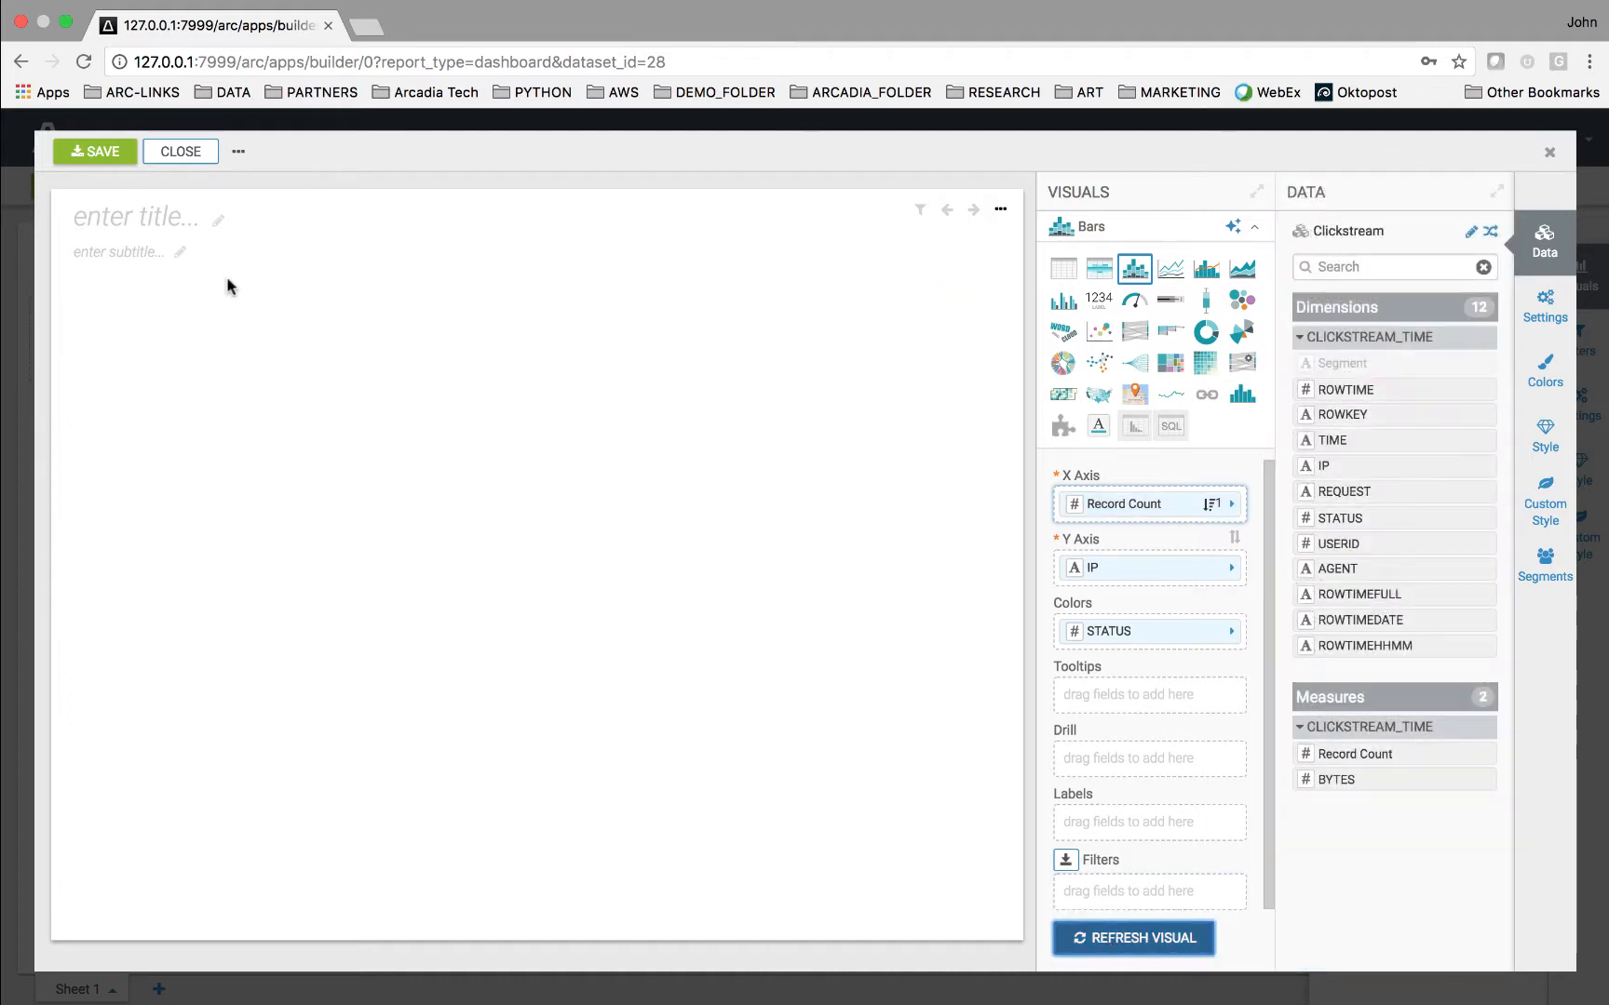
Step: Save and close the bar visual, and save the dashboard
left_click(101, 152)
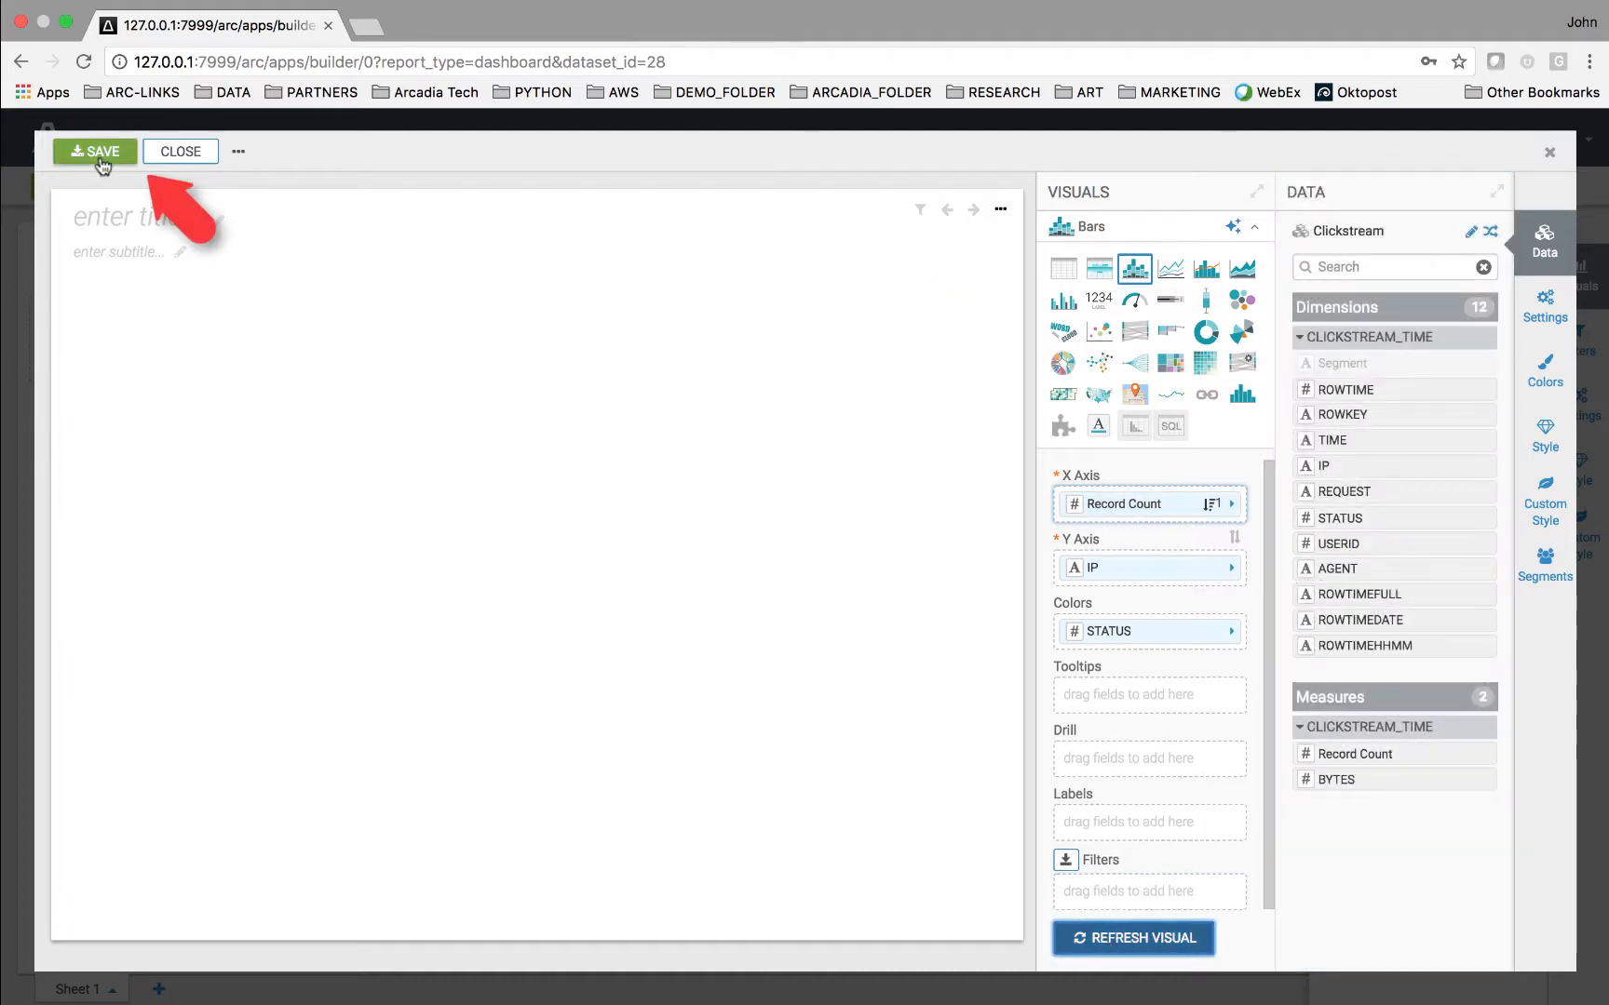
left_click(179, 155)
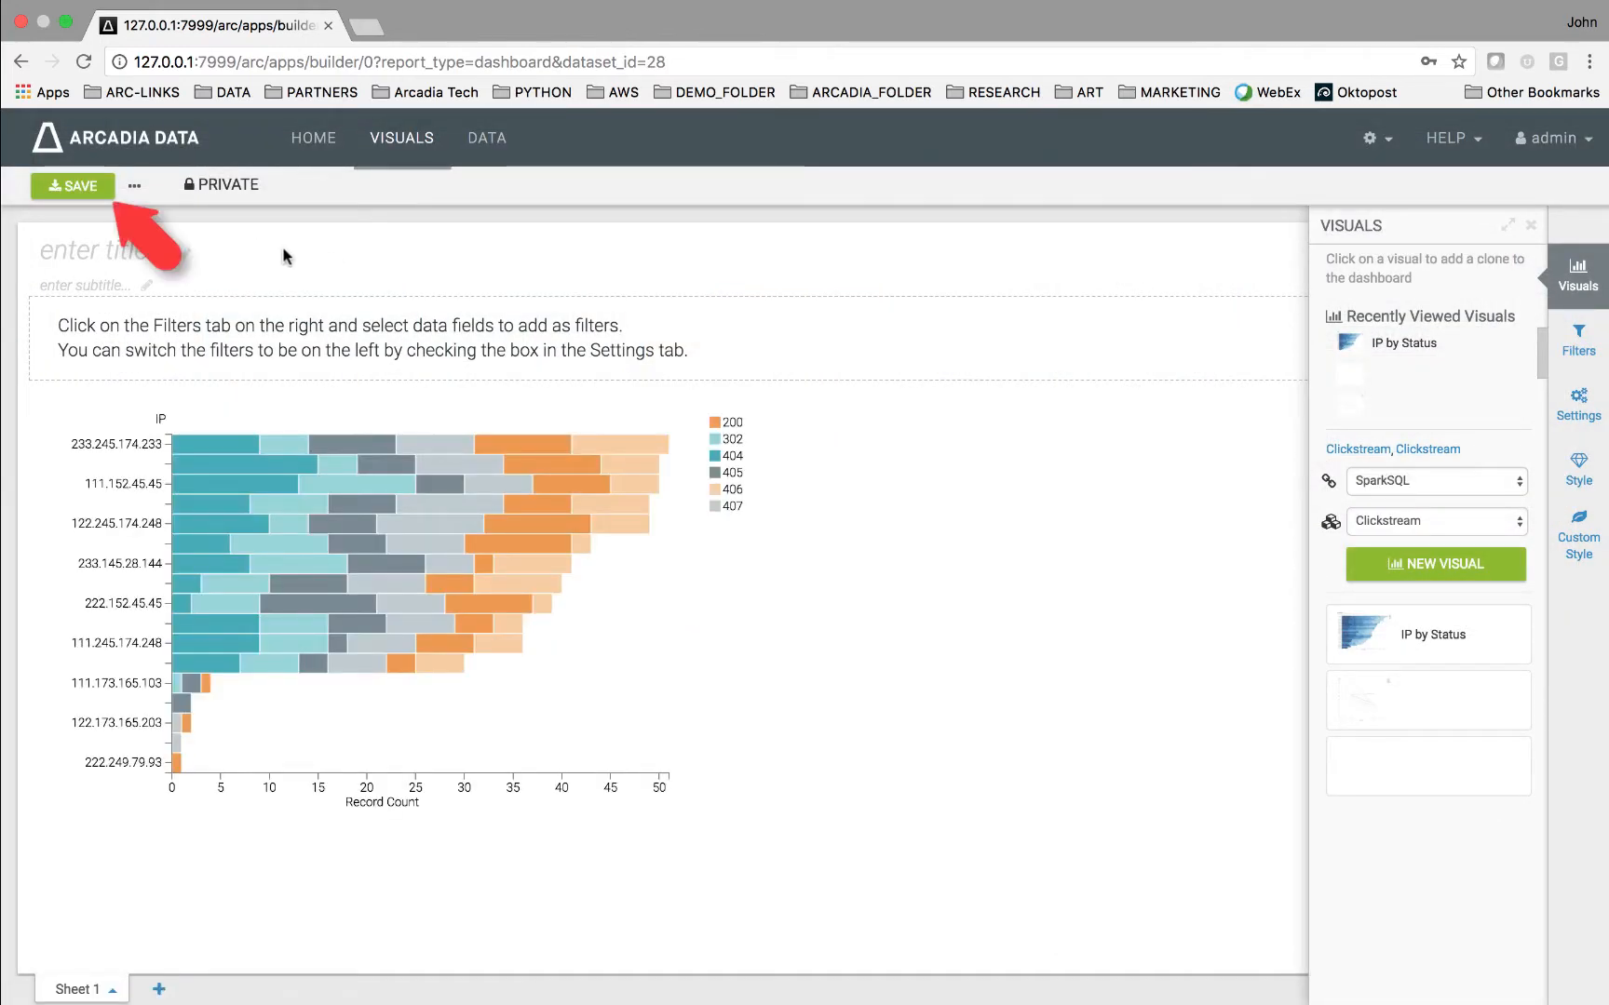
left_click(89, 191)
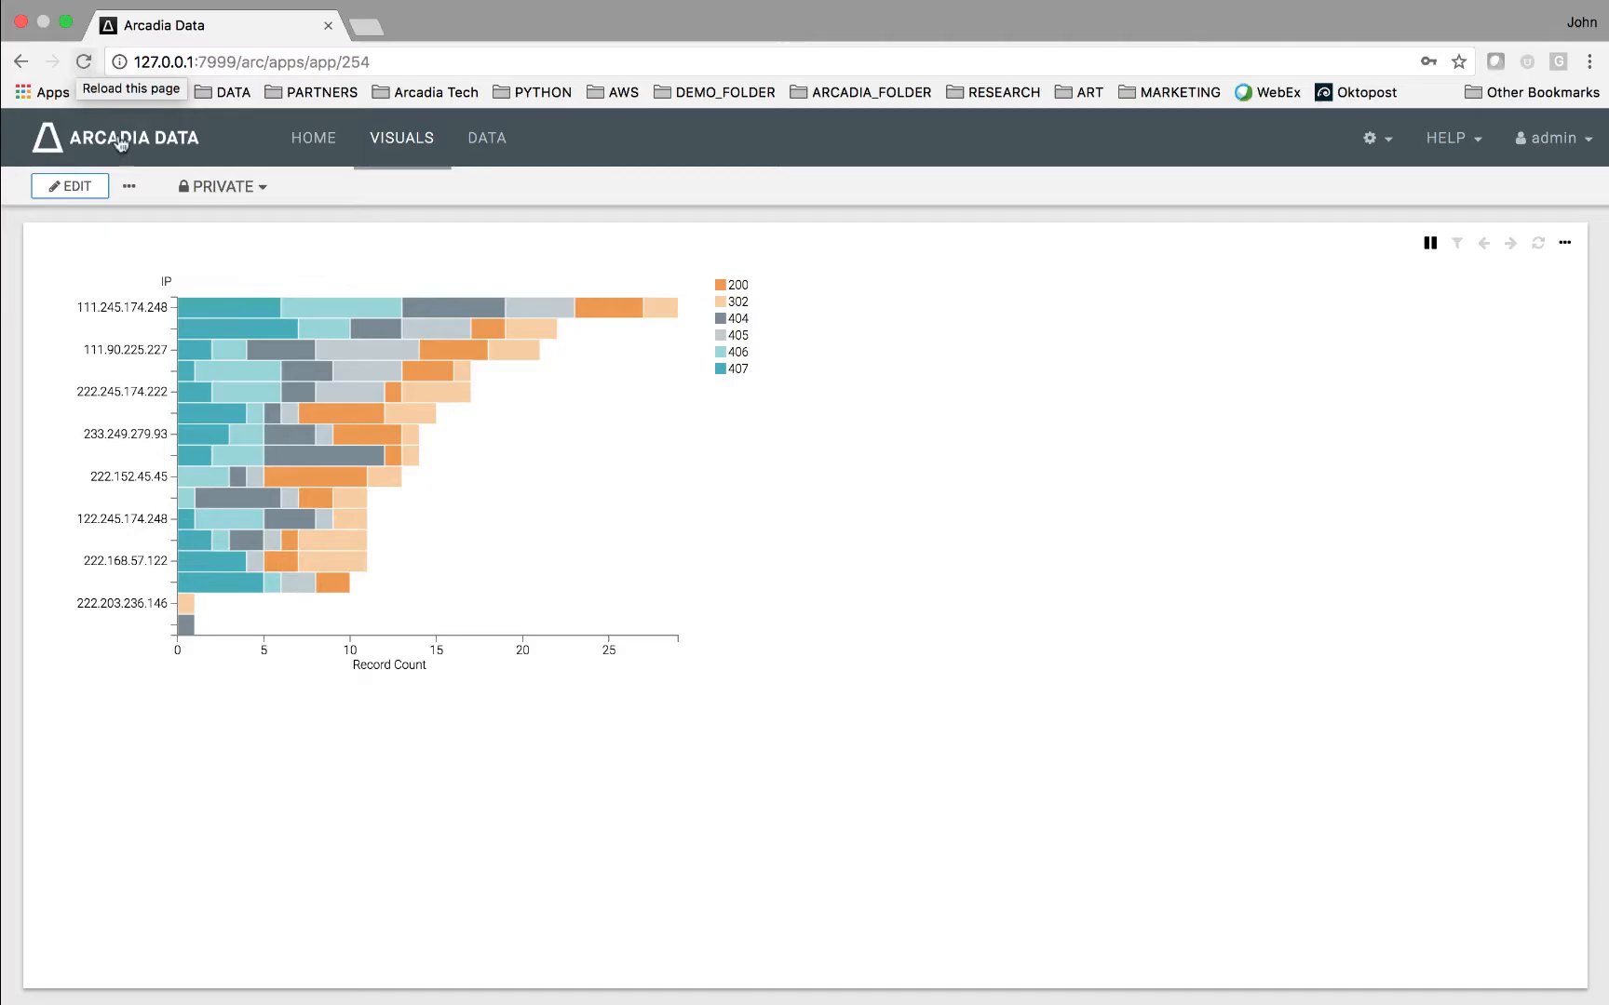
Step: Add the WEB_USERS table from the clickstream_users topic as a join in the Clickstream dataset's data model
left_click(486, 139)
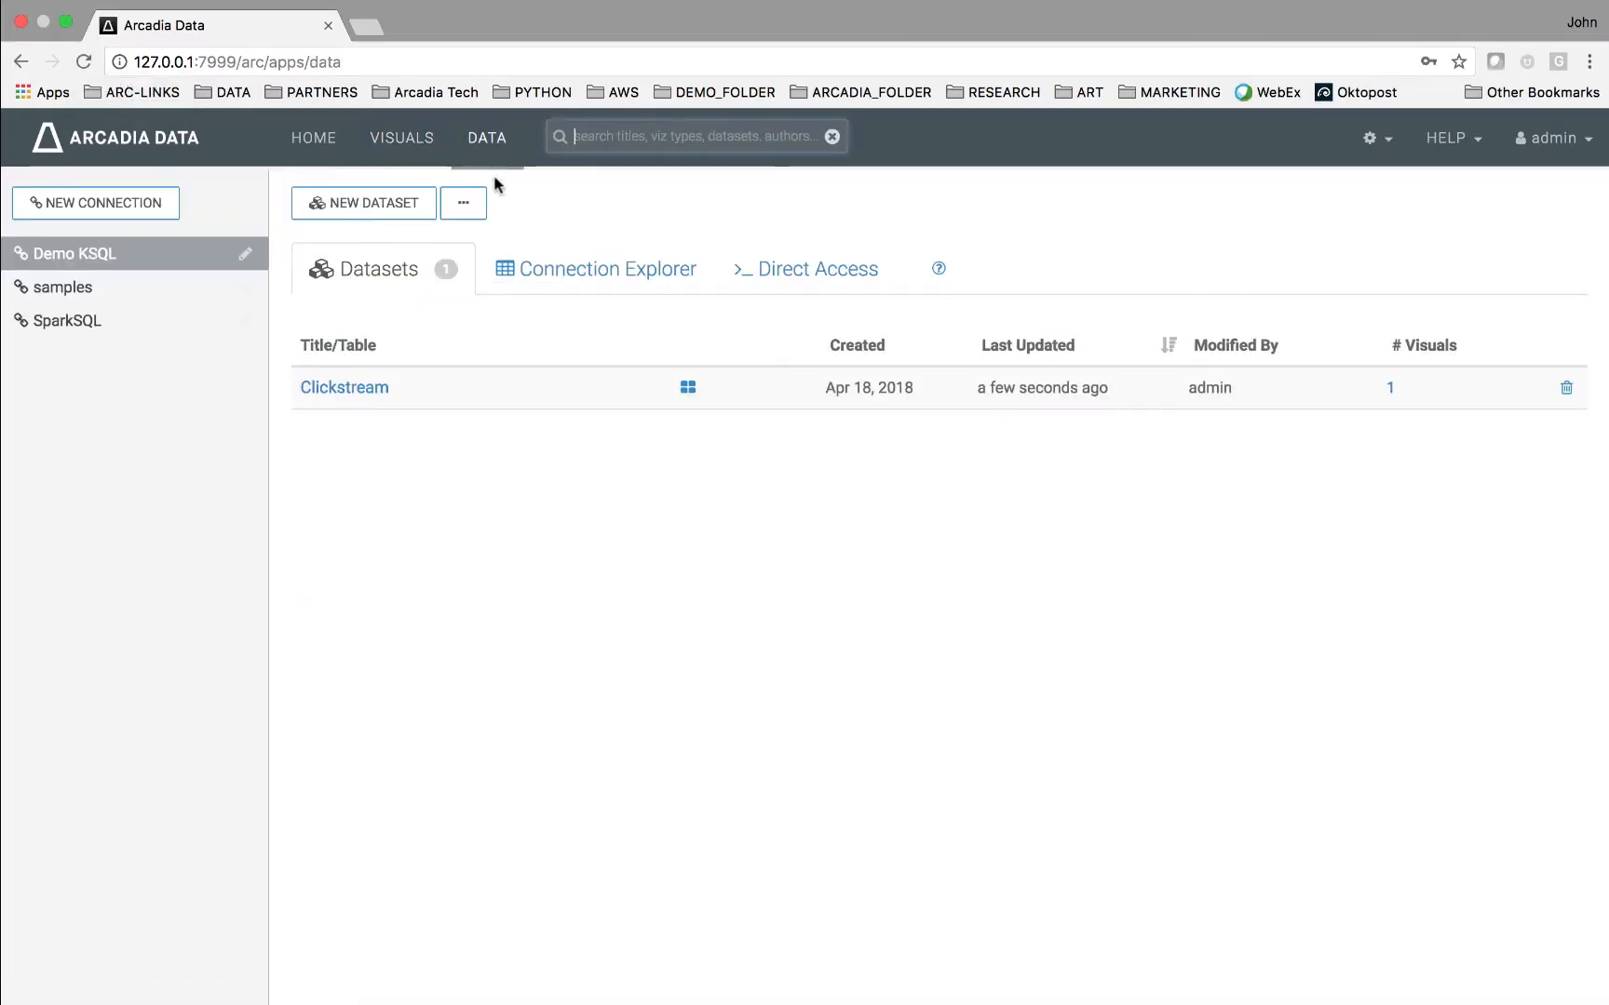
left_click(359, 390)
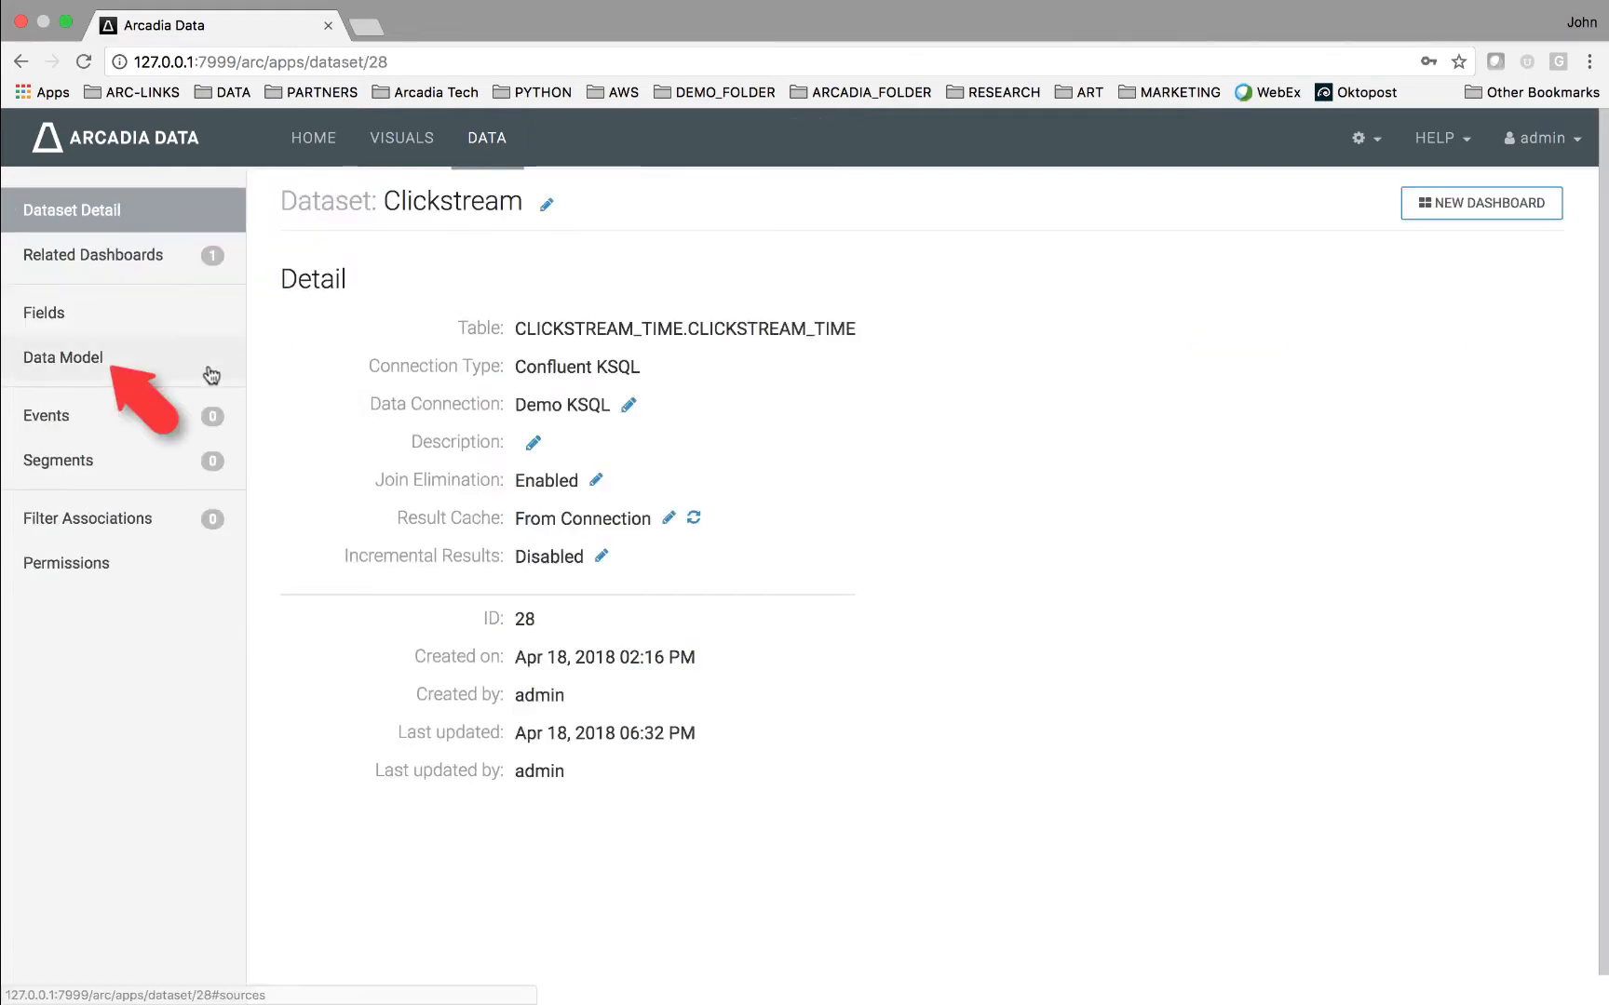
left_click(149, 365)
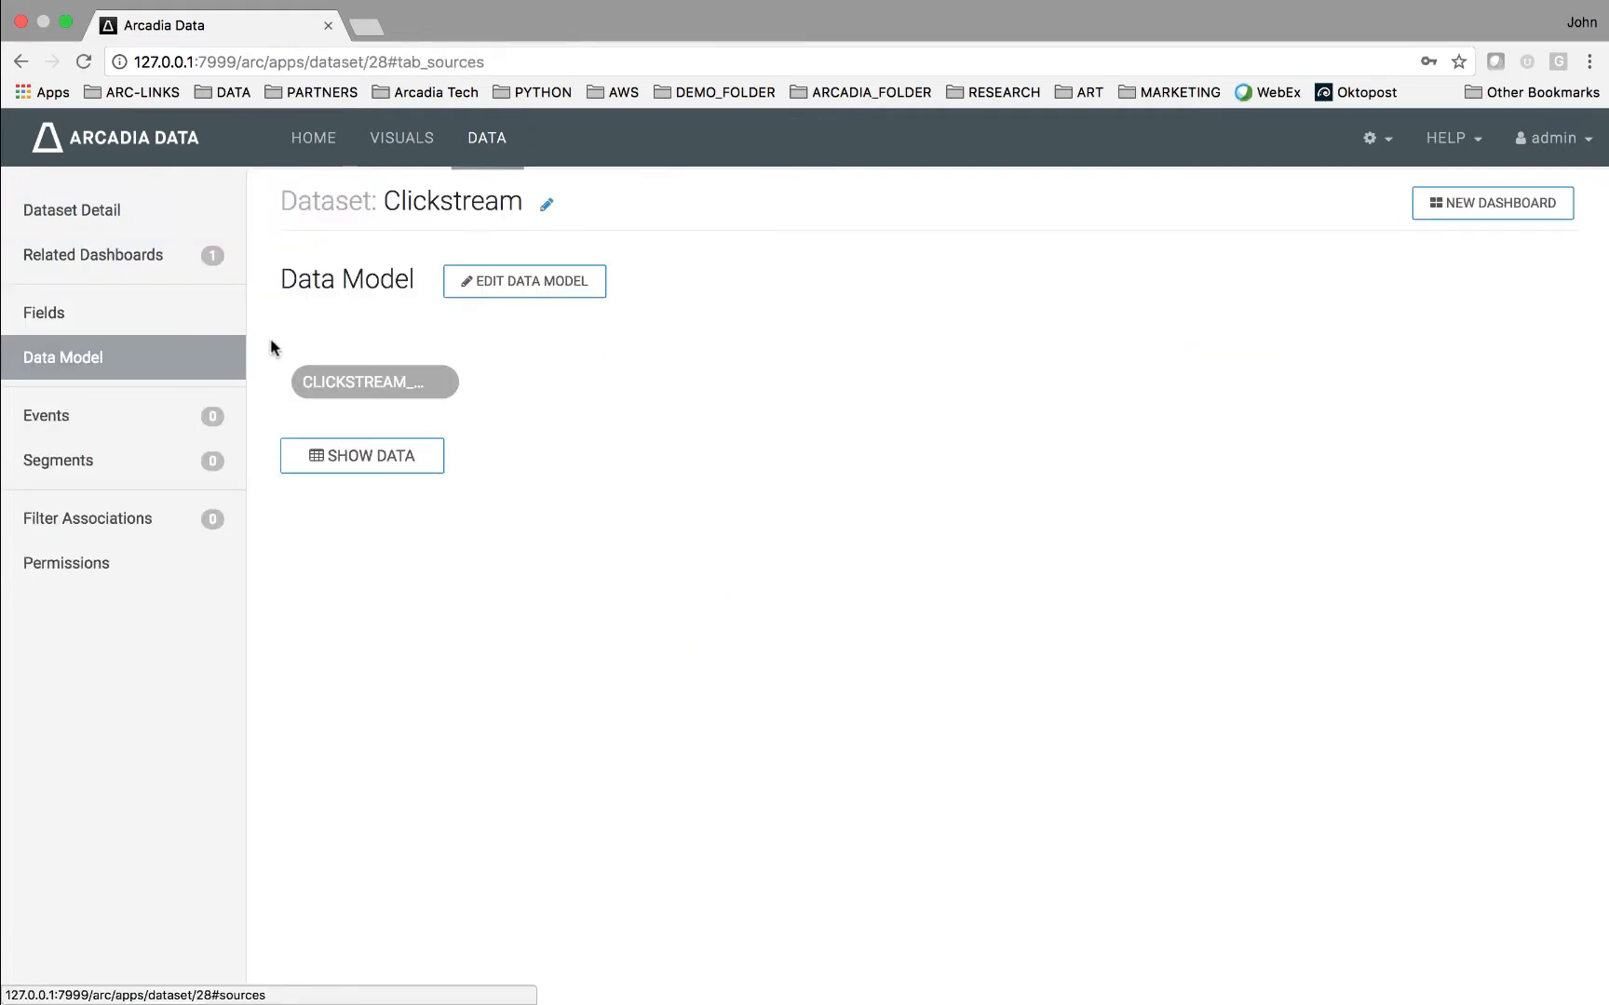
left_click(543, 294)
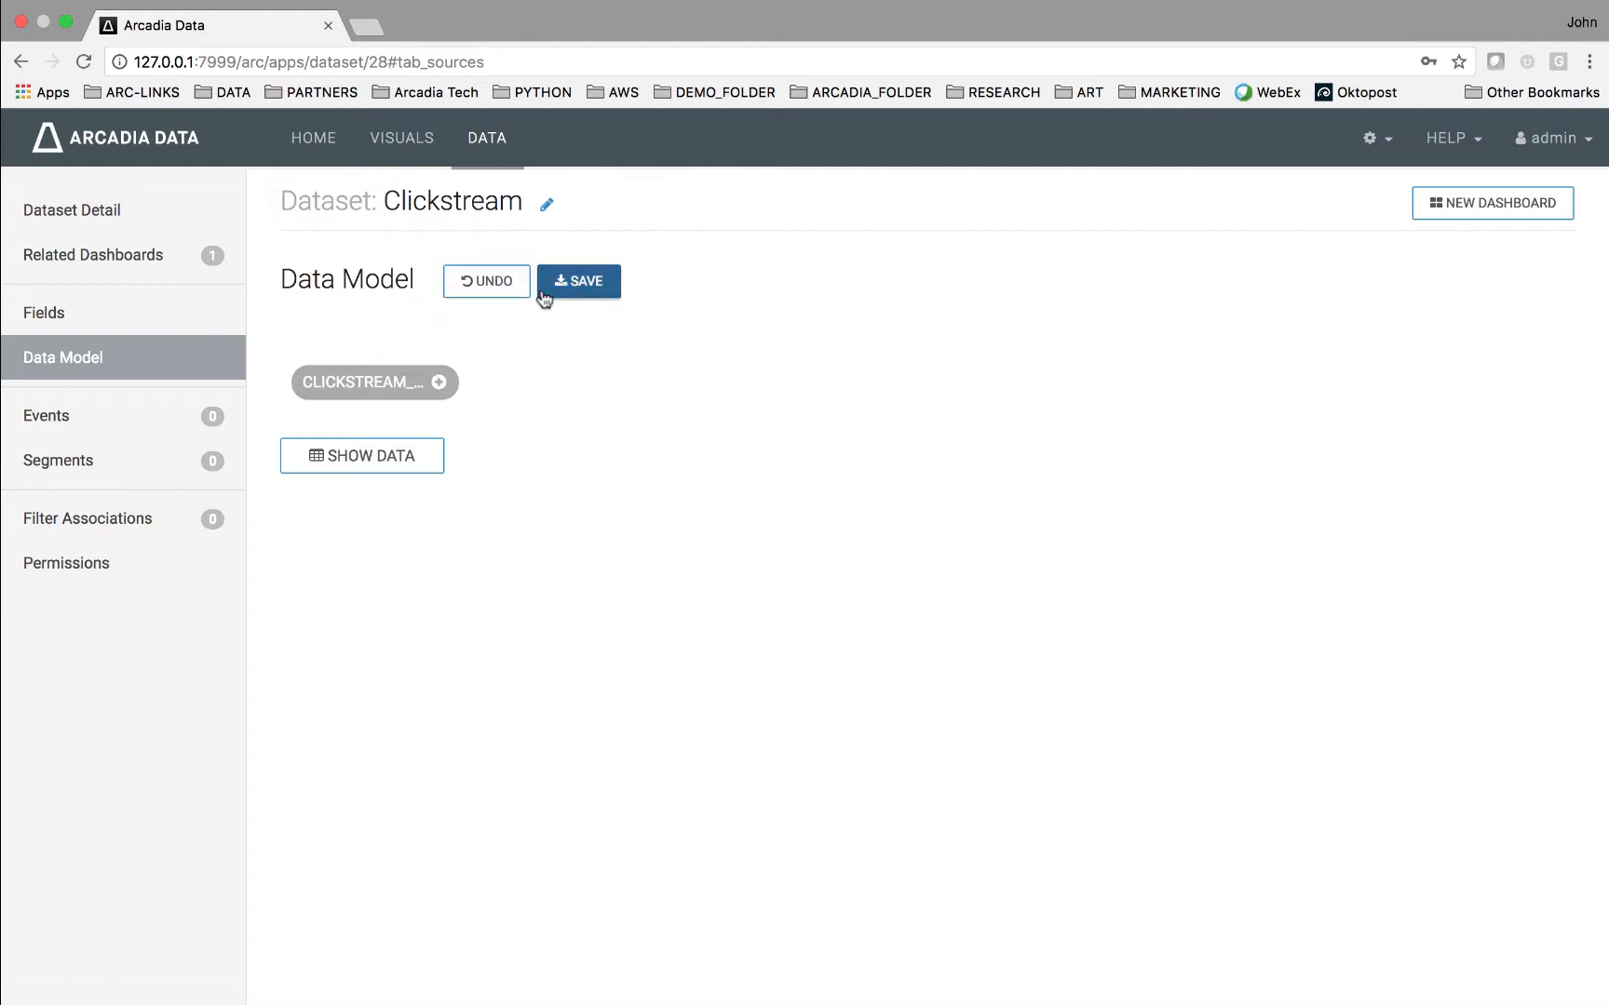
left_click(439, 382)
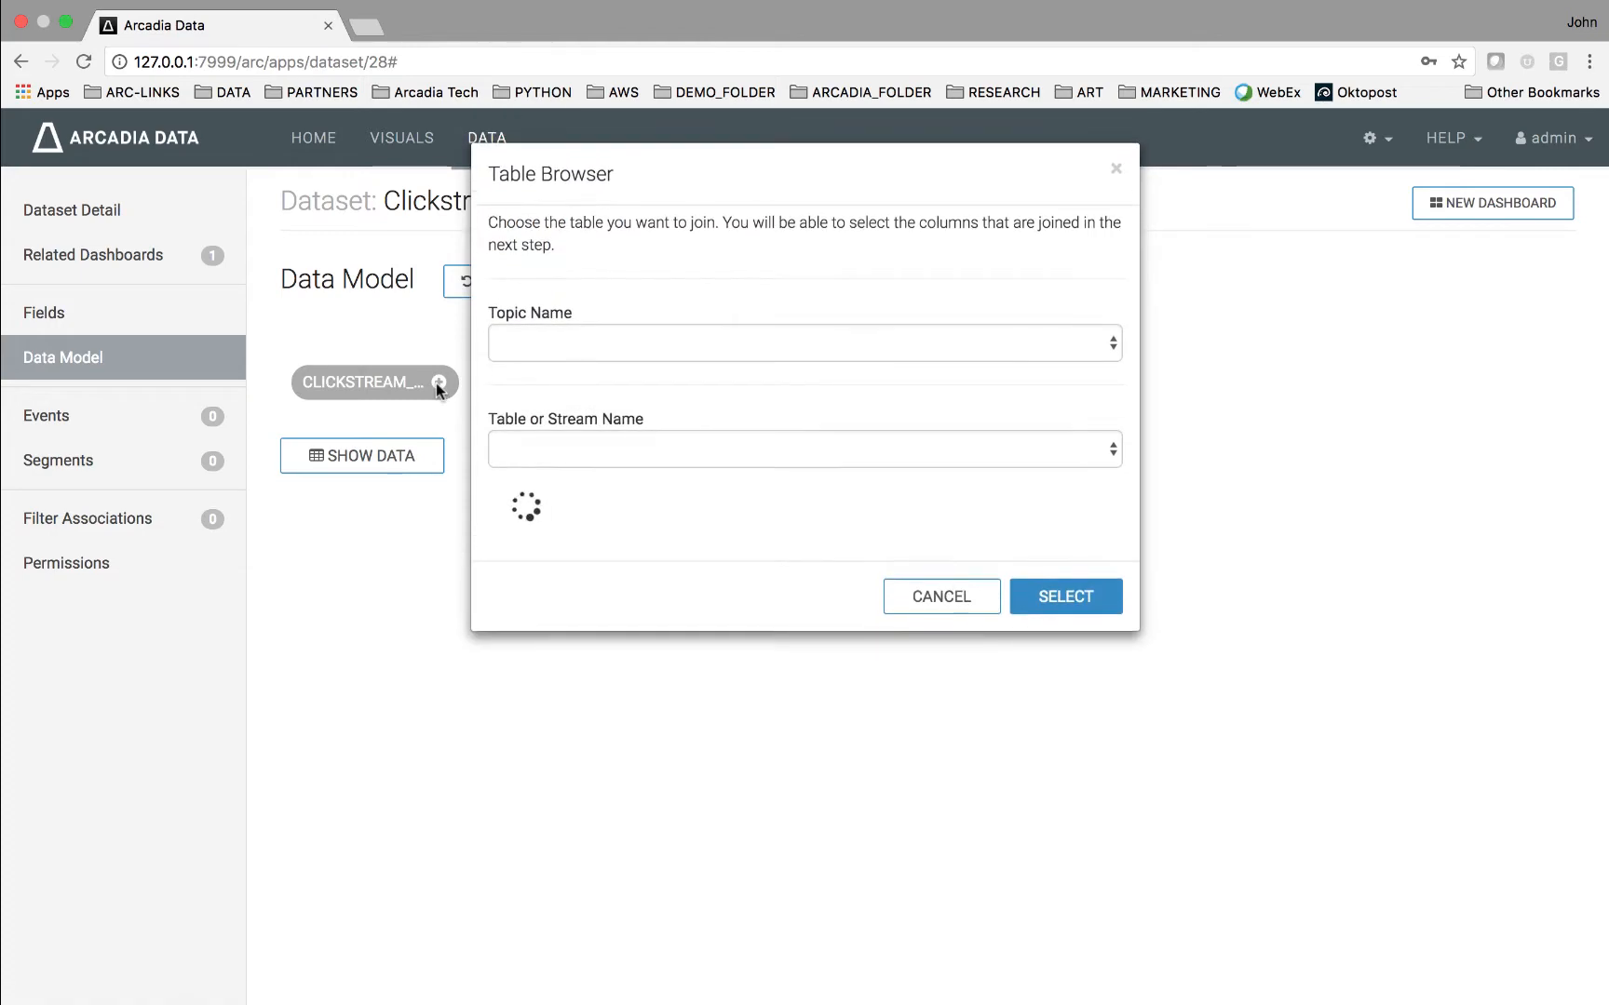
left_click(570, 344)
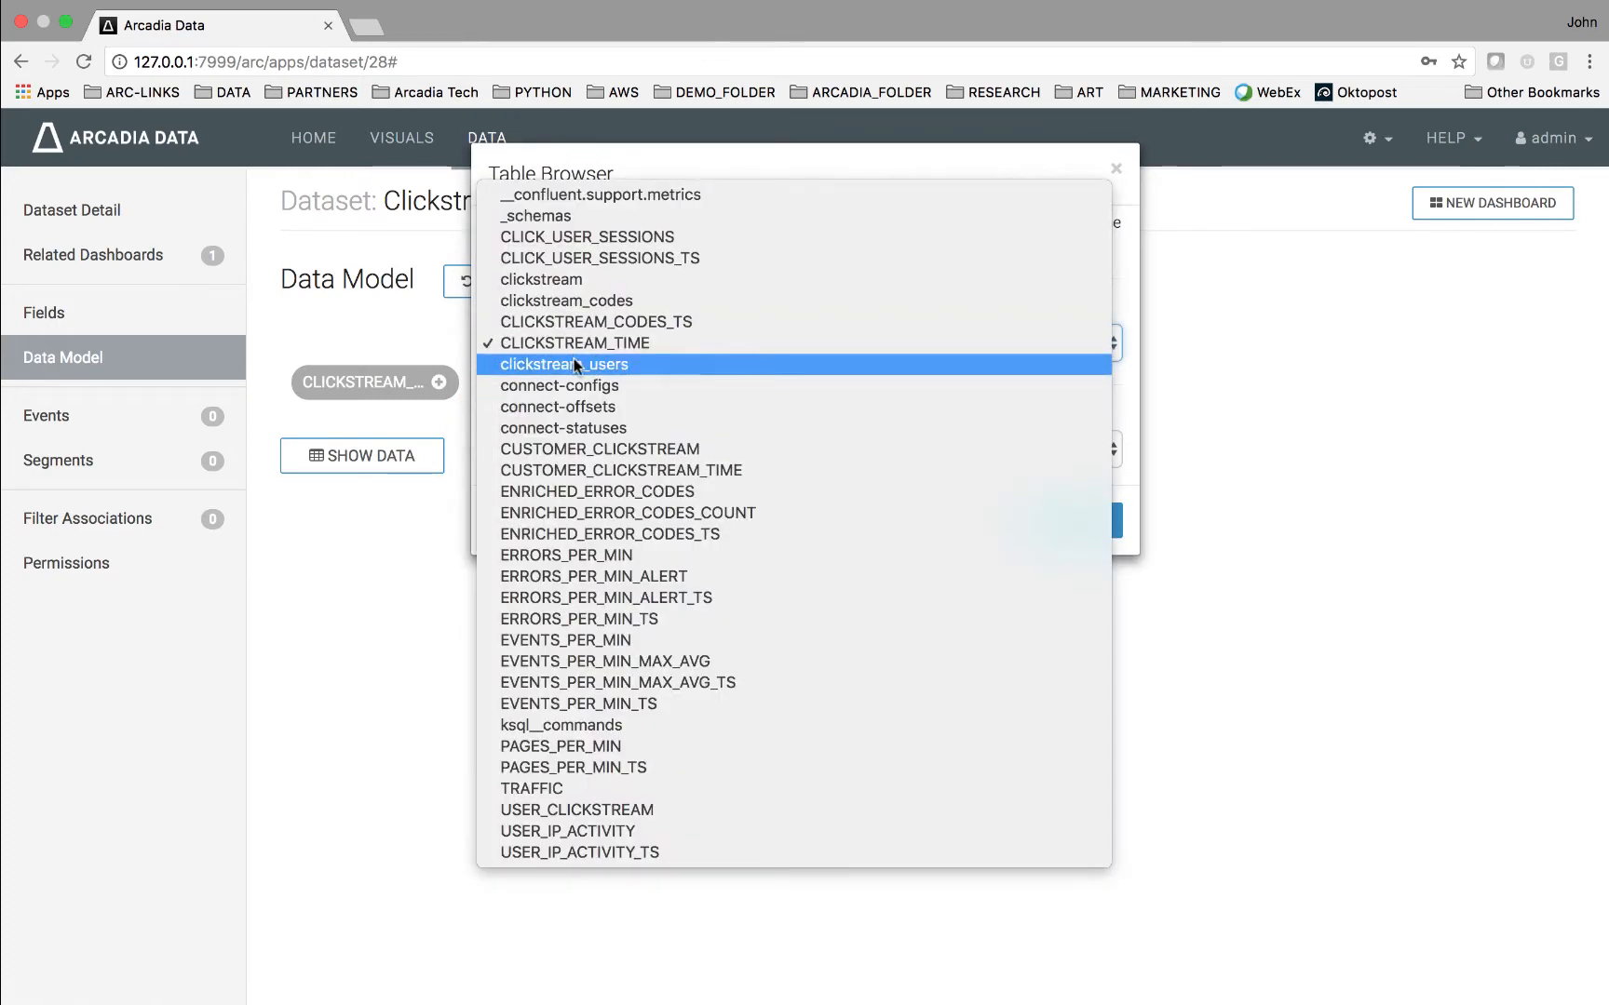
left_click(573, 364)
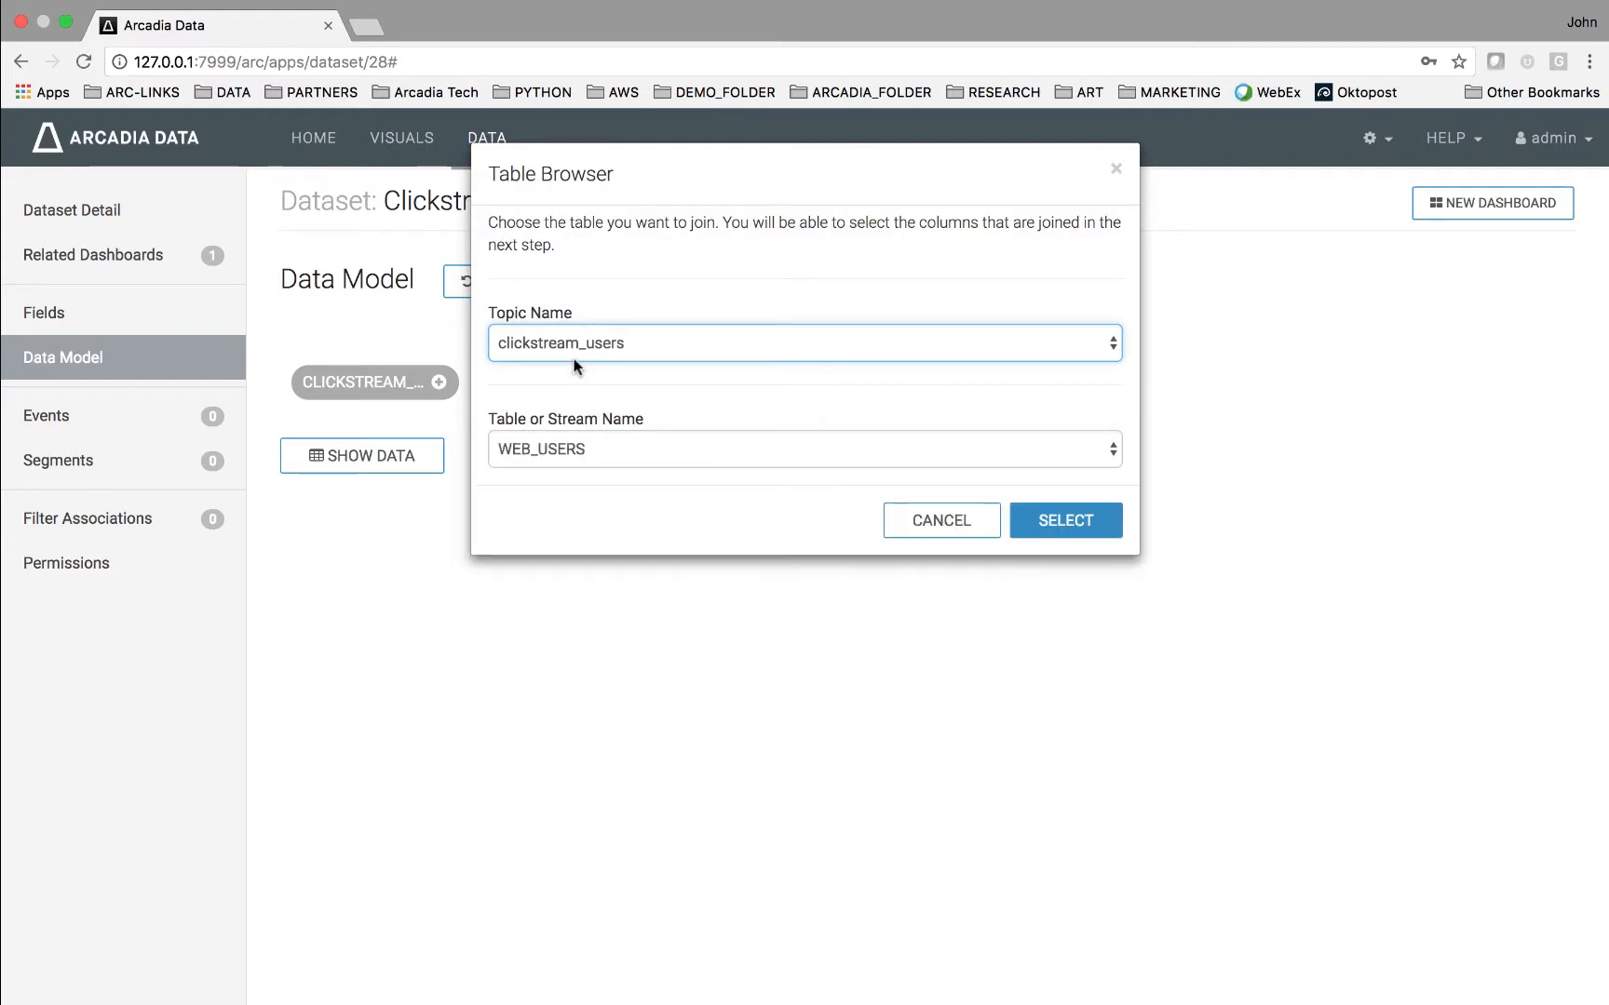
left_click(1066, 523)
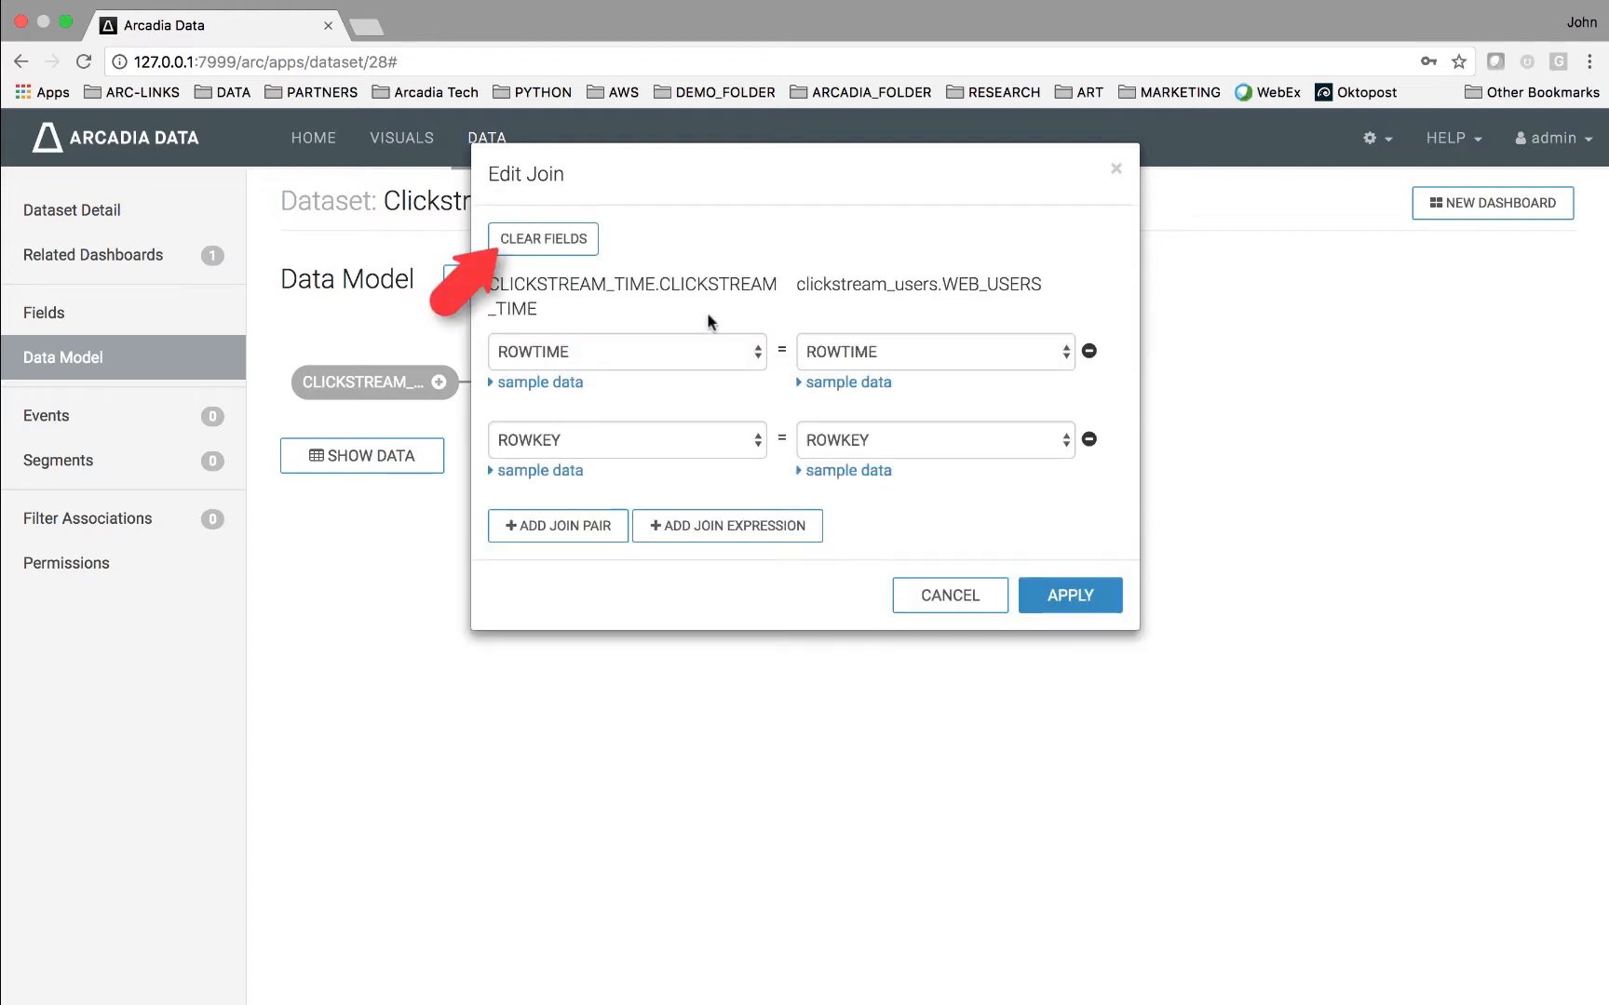
Step: Replace the suggested join fields with USERID = USER_ID, apply the join and save the data model
left_click(570, 242)
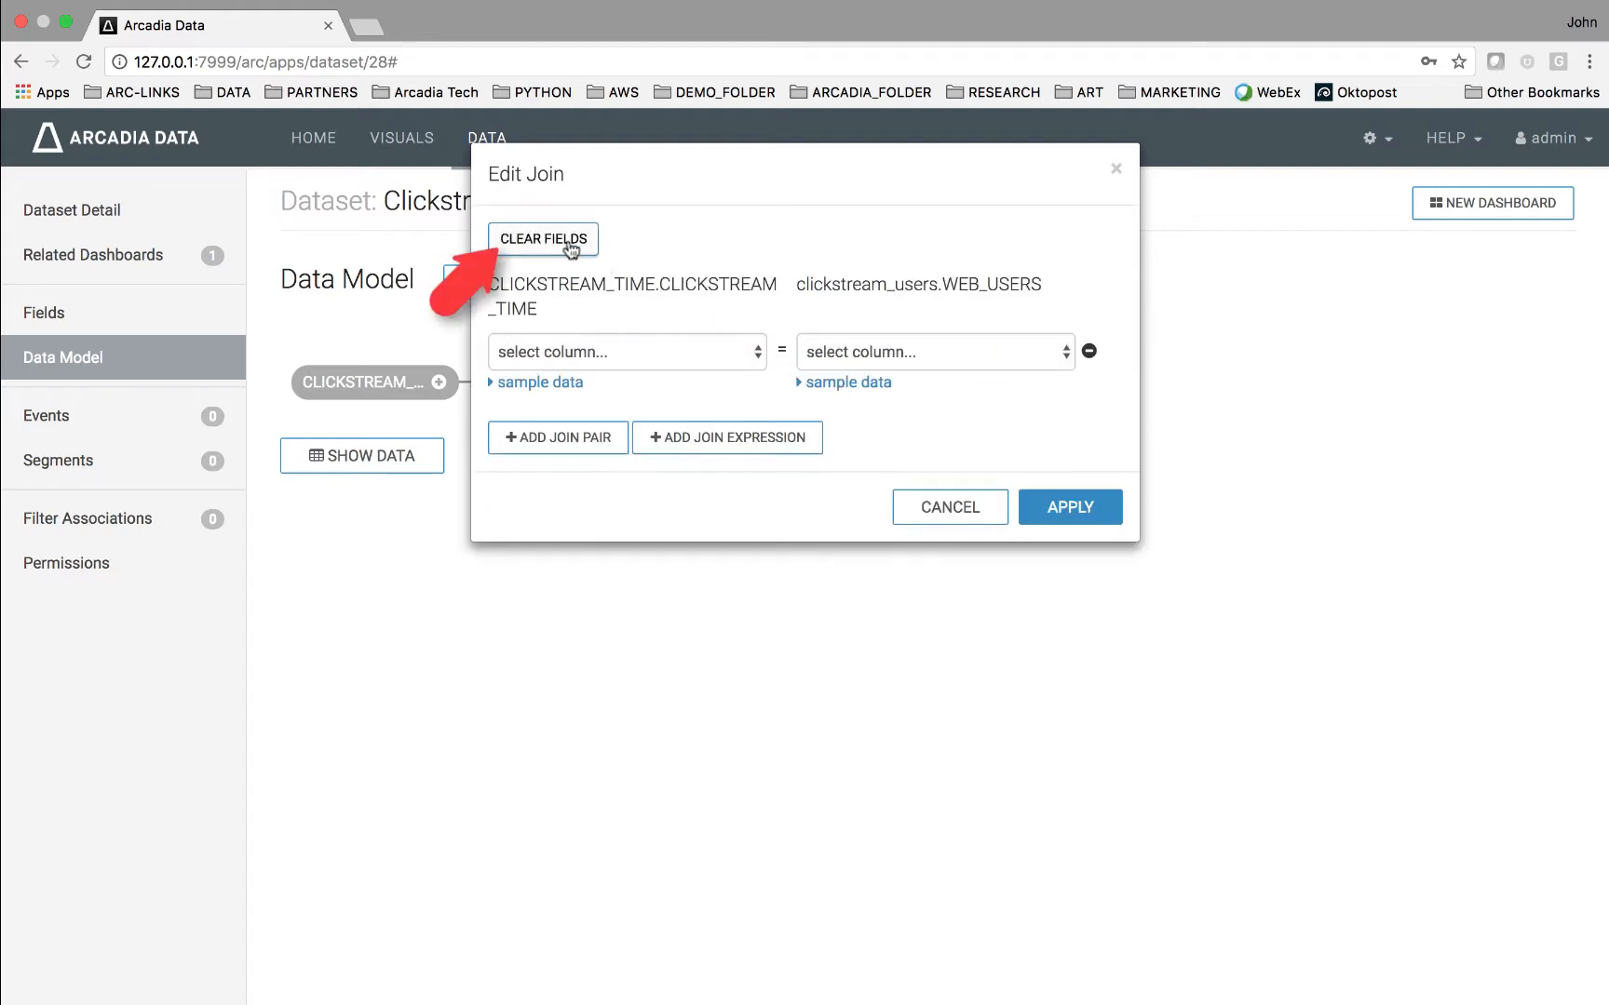
left_click(756, 358)
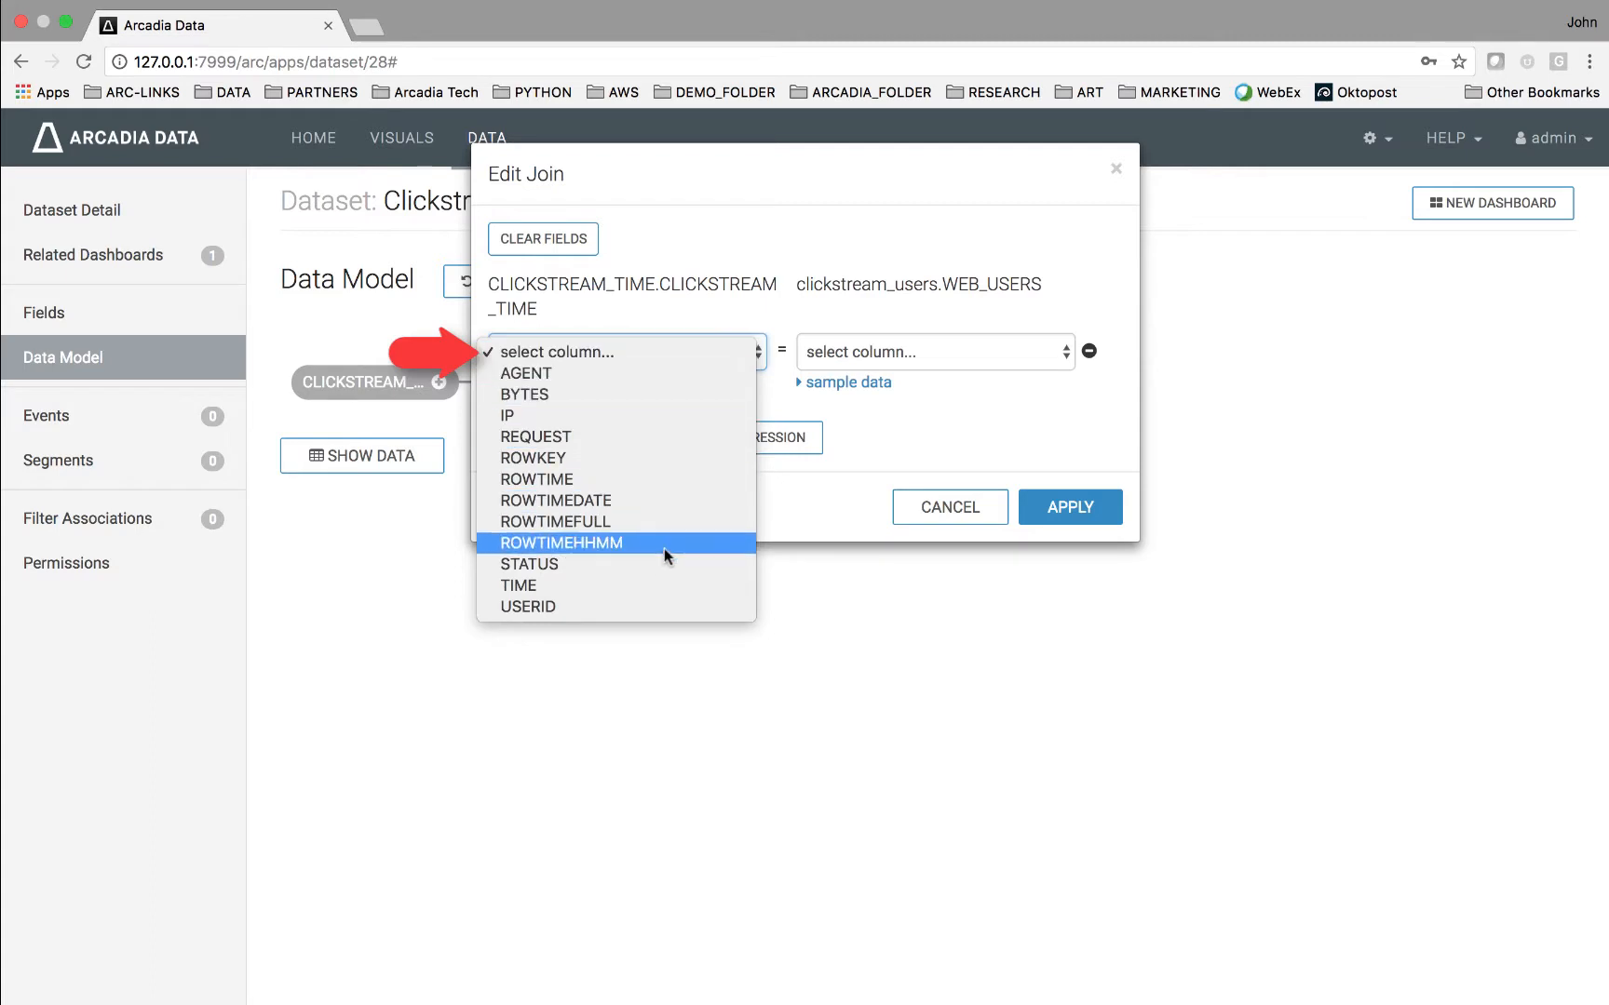
left_click(667, 606)
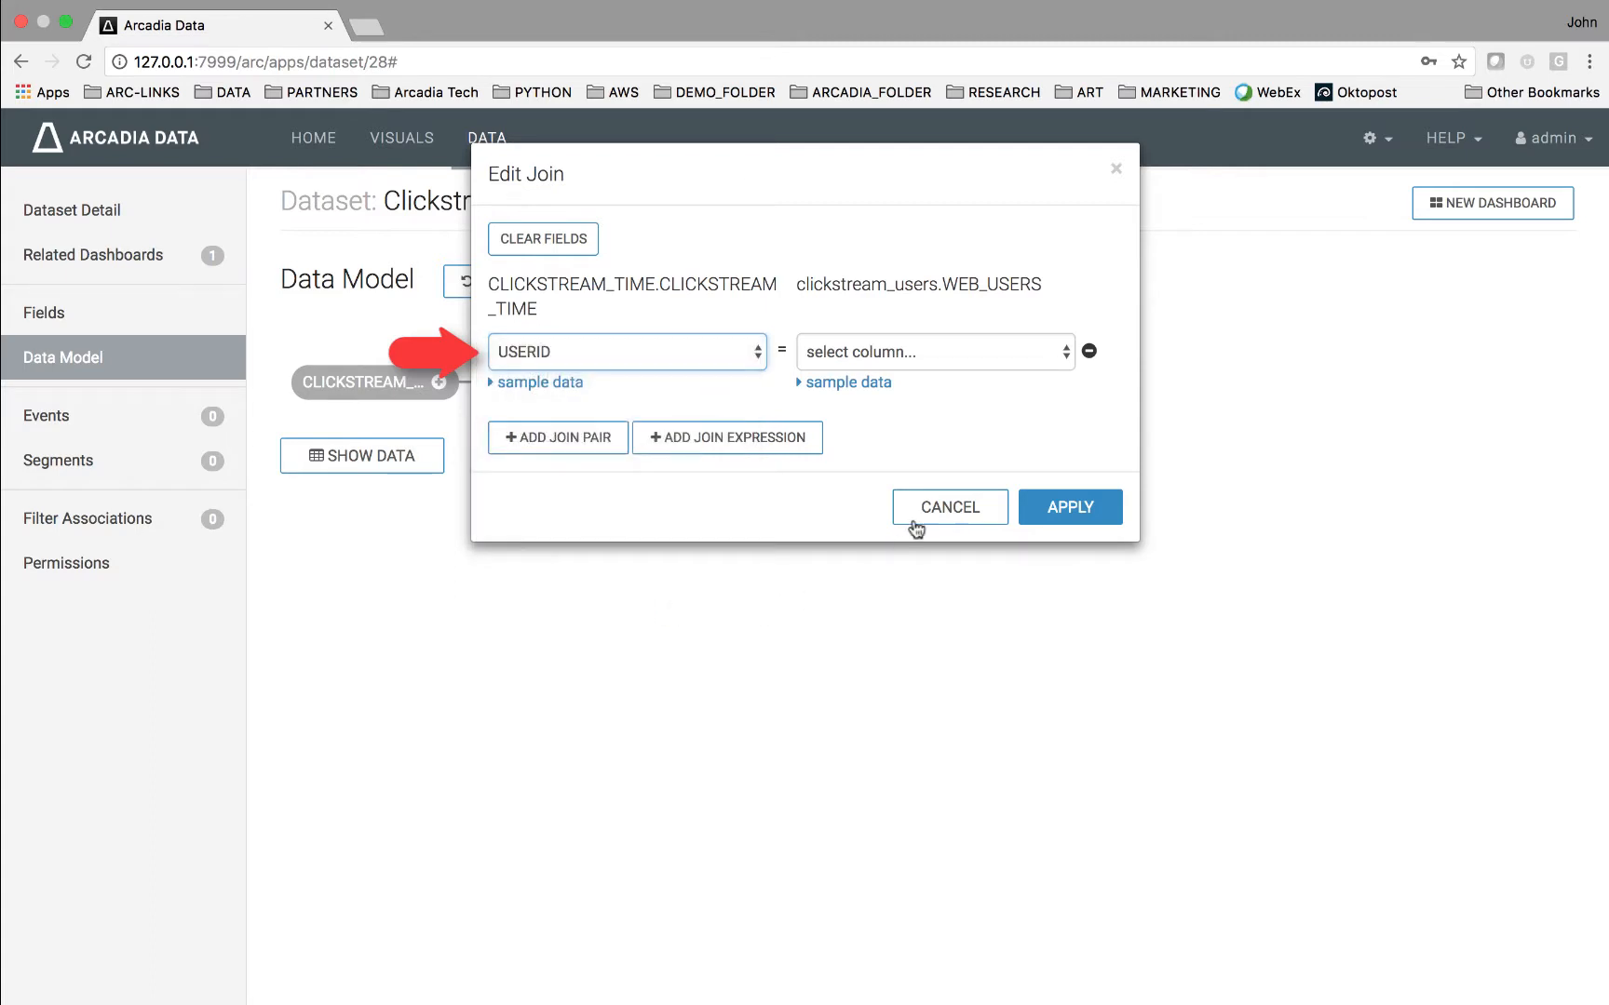
left_click(1067, 353)
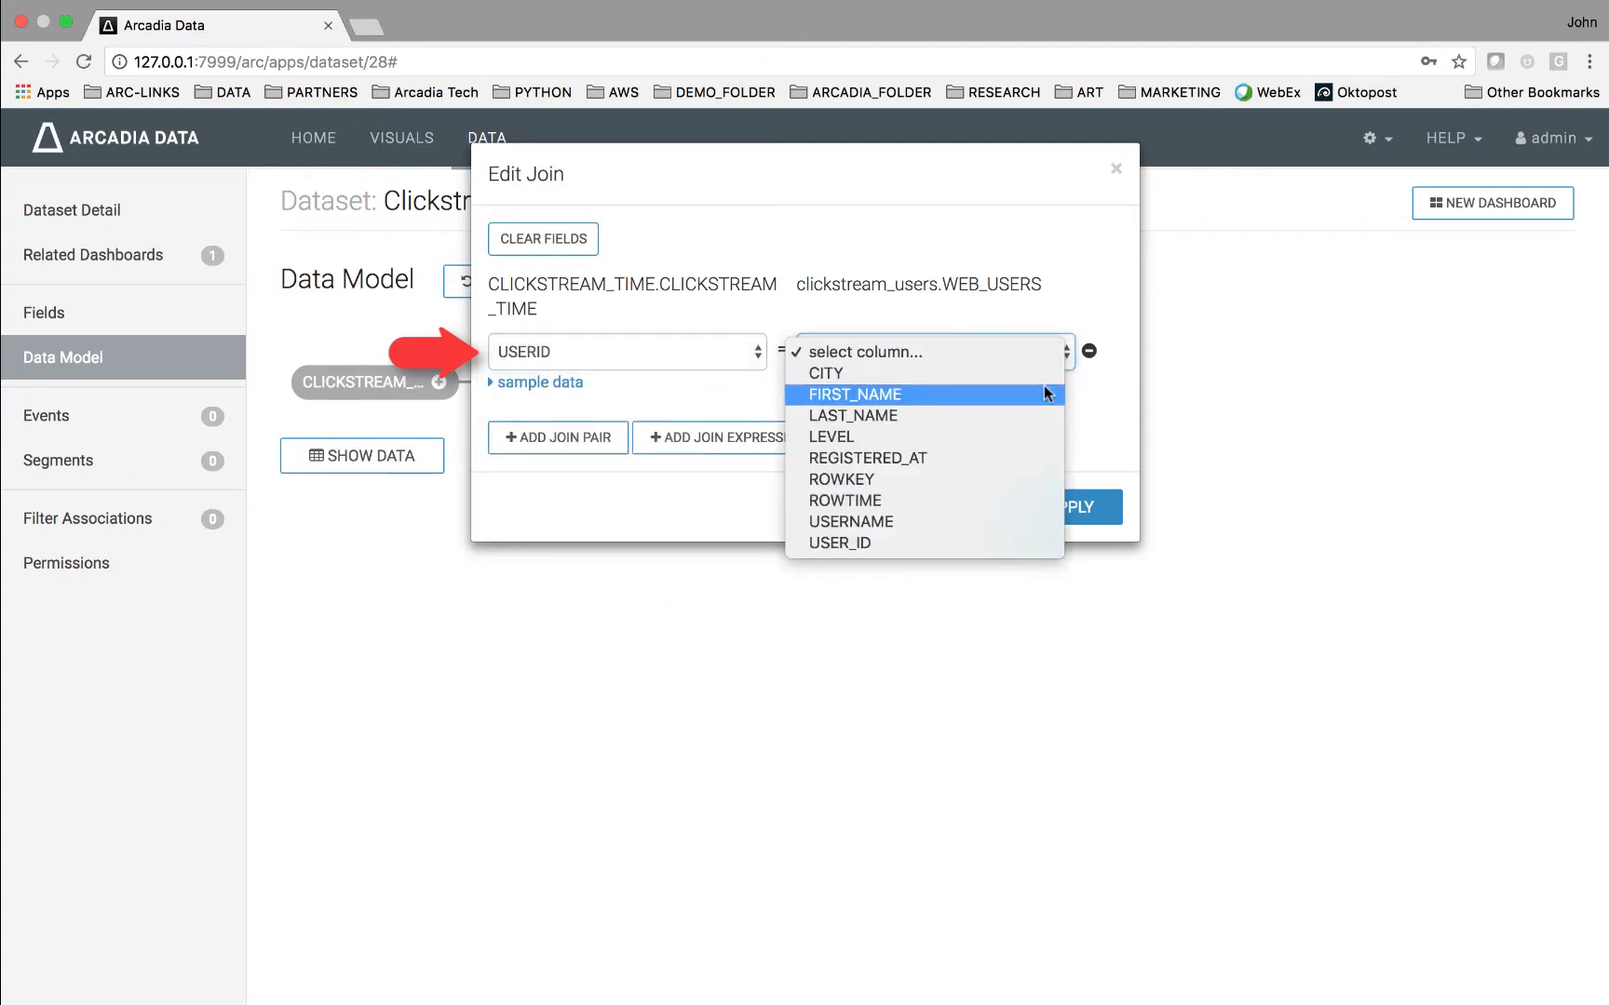
left_click(1002, 538)
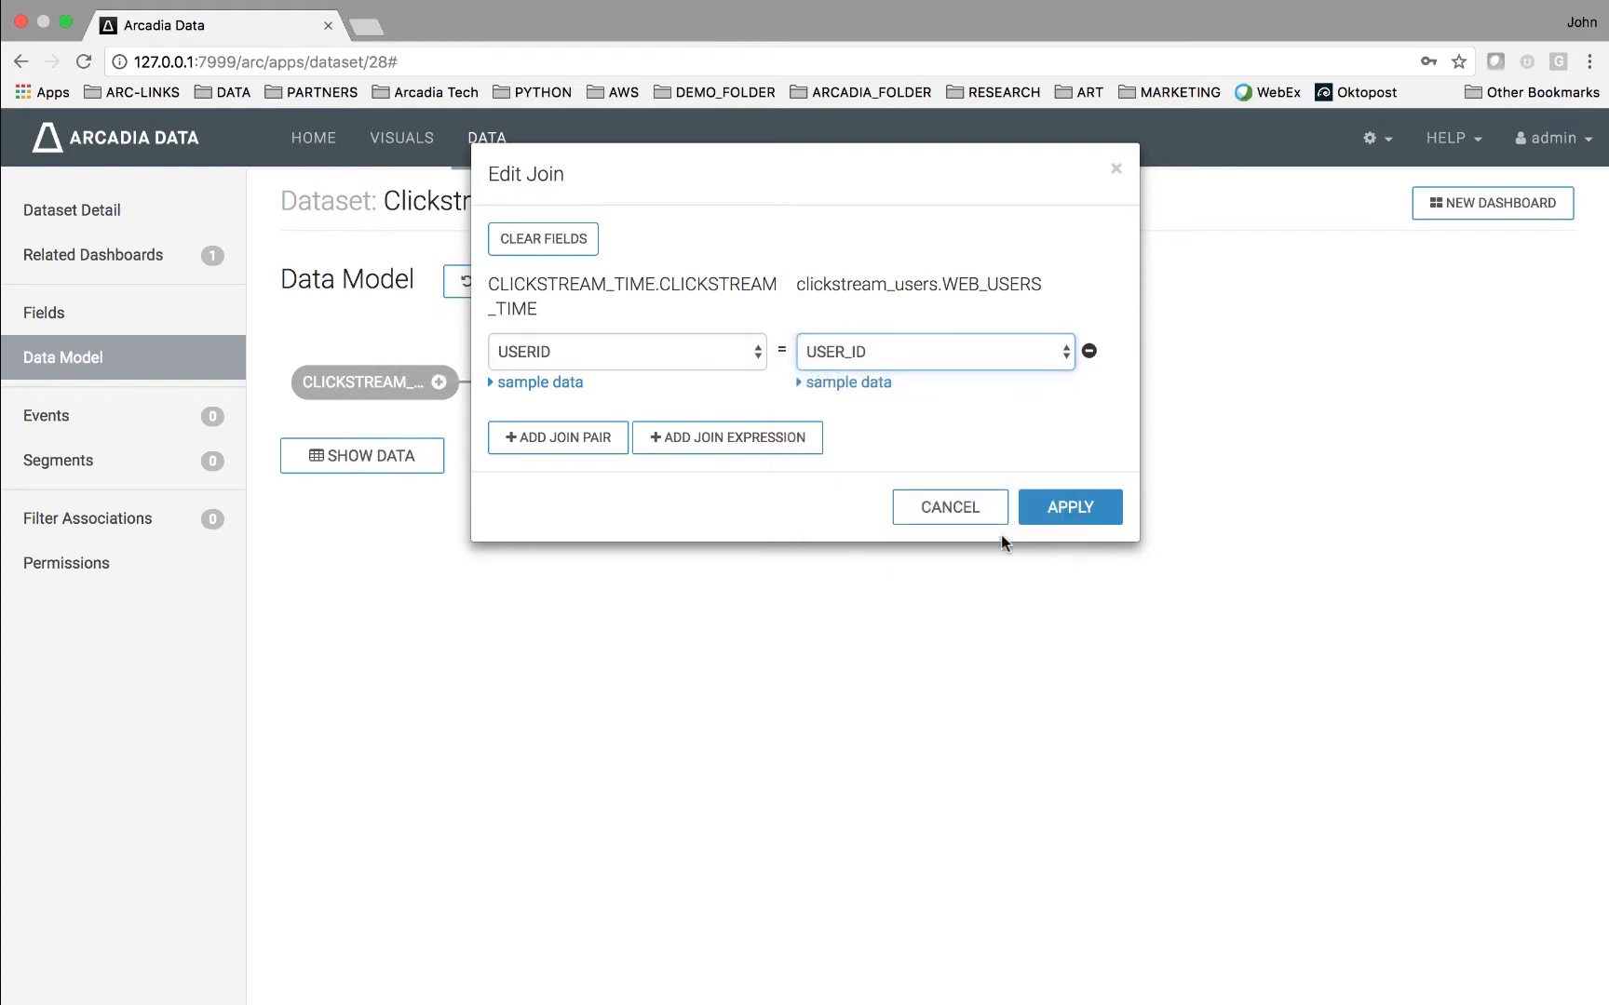
left_click(1050, 510)
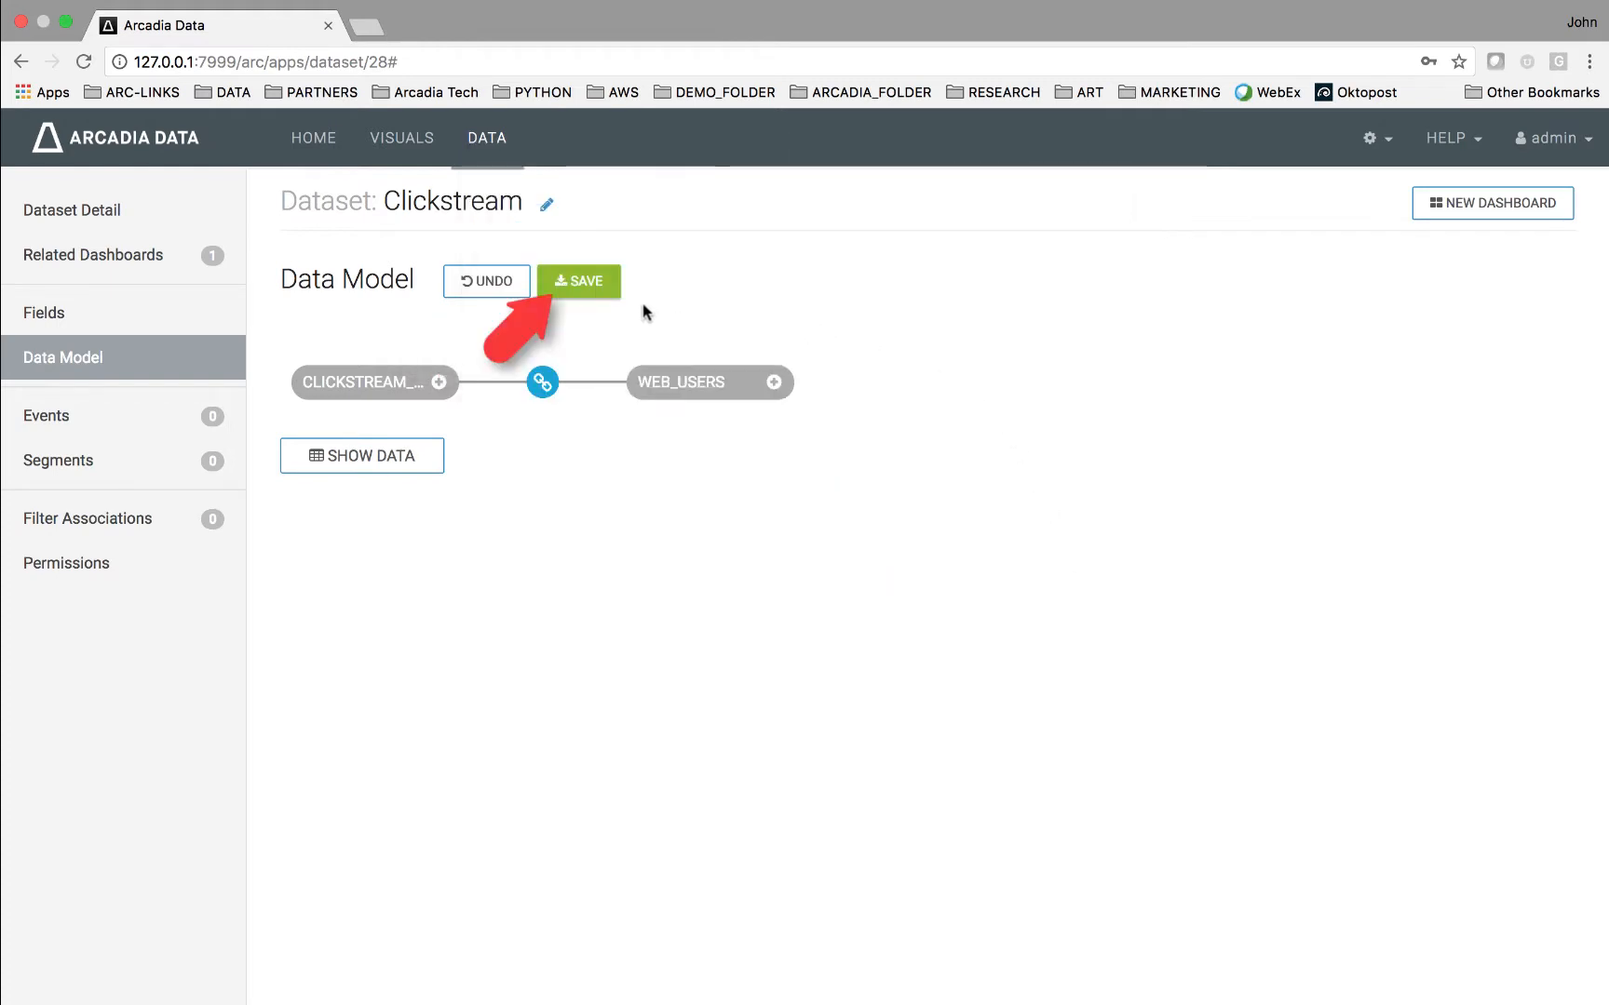
left_click(597, 296)
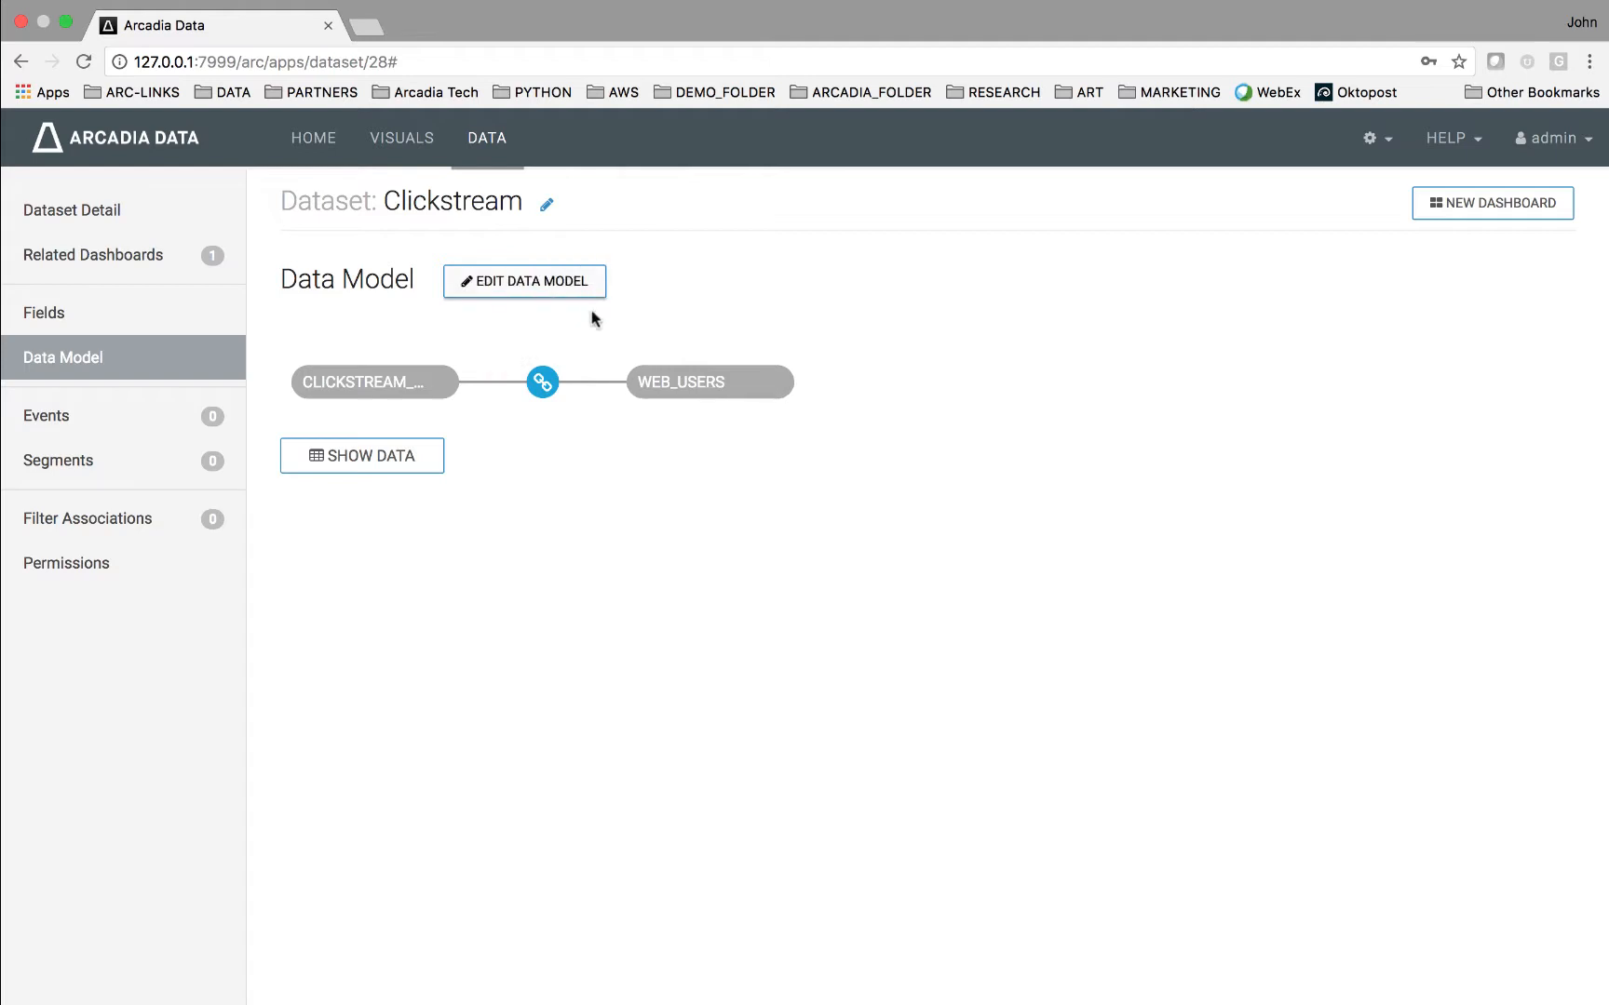
Step: Show the joined data, convert WEB_USERS ROWTIME, USER ID and REGISTERED AT to dimensions in the Clickstream fields, and save them
left_click(407, 466)
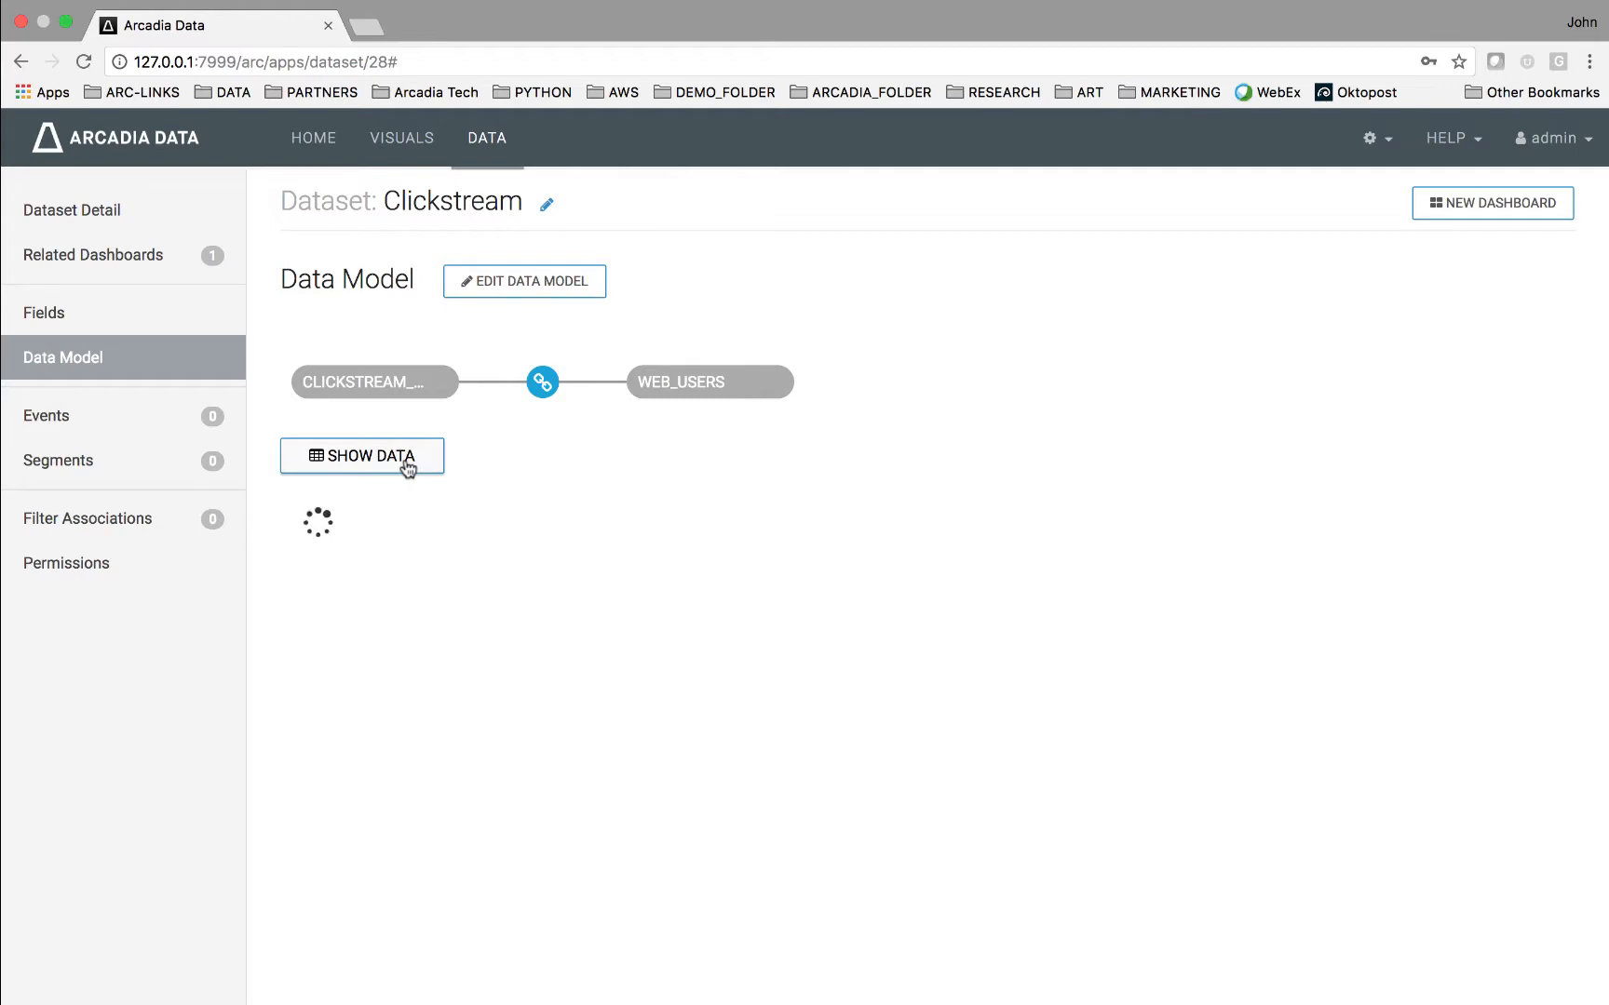
left_click(90, 321)
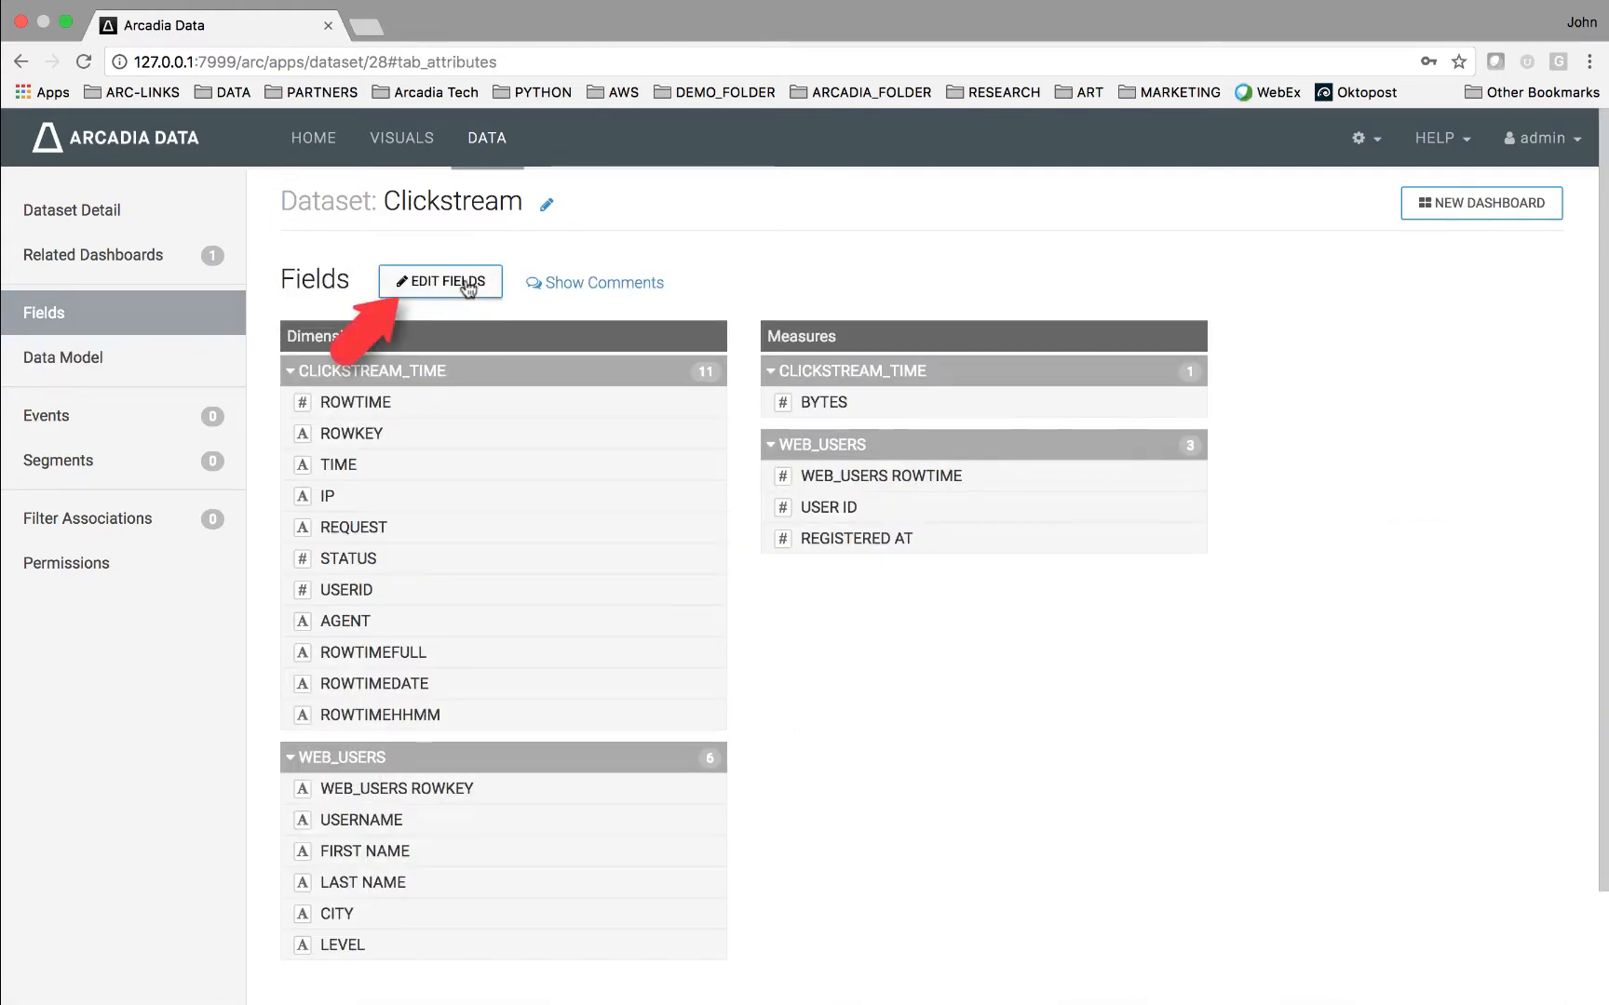
left_click(468, 288)
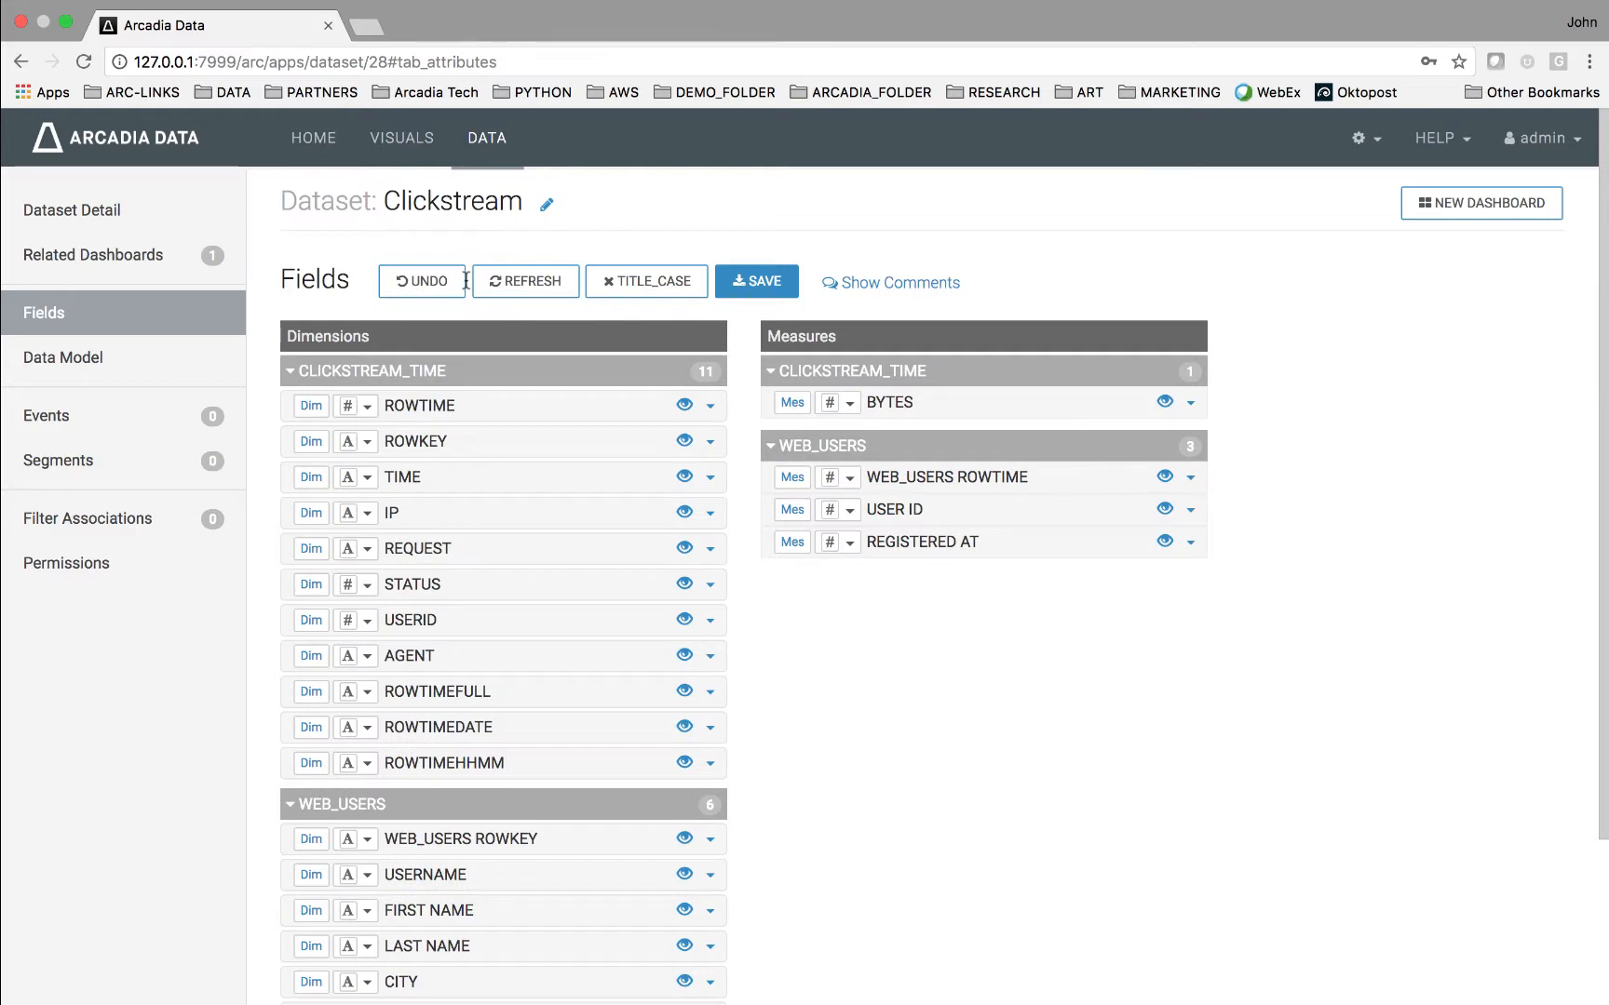
left_click(791, 478)
left_click(792, 511)
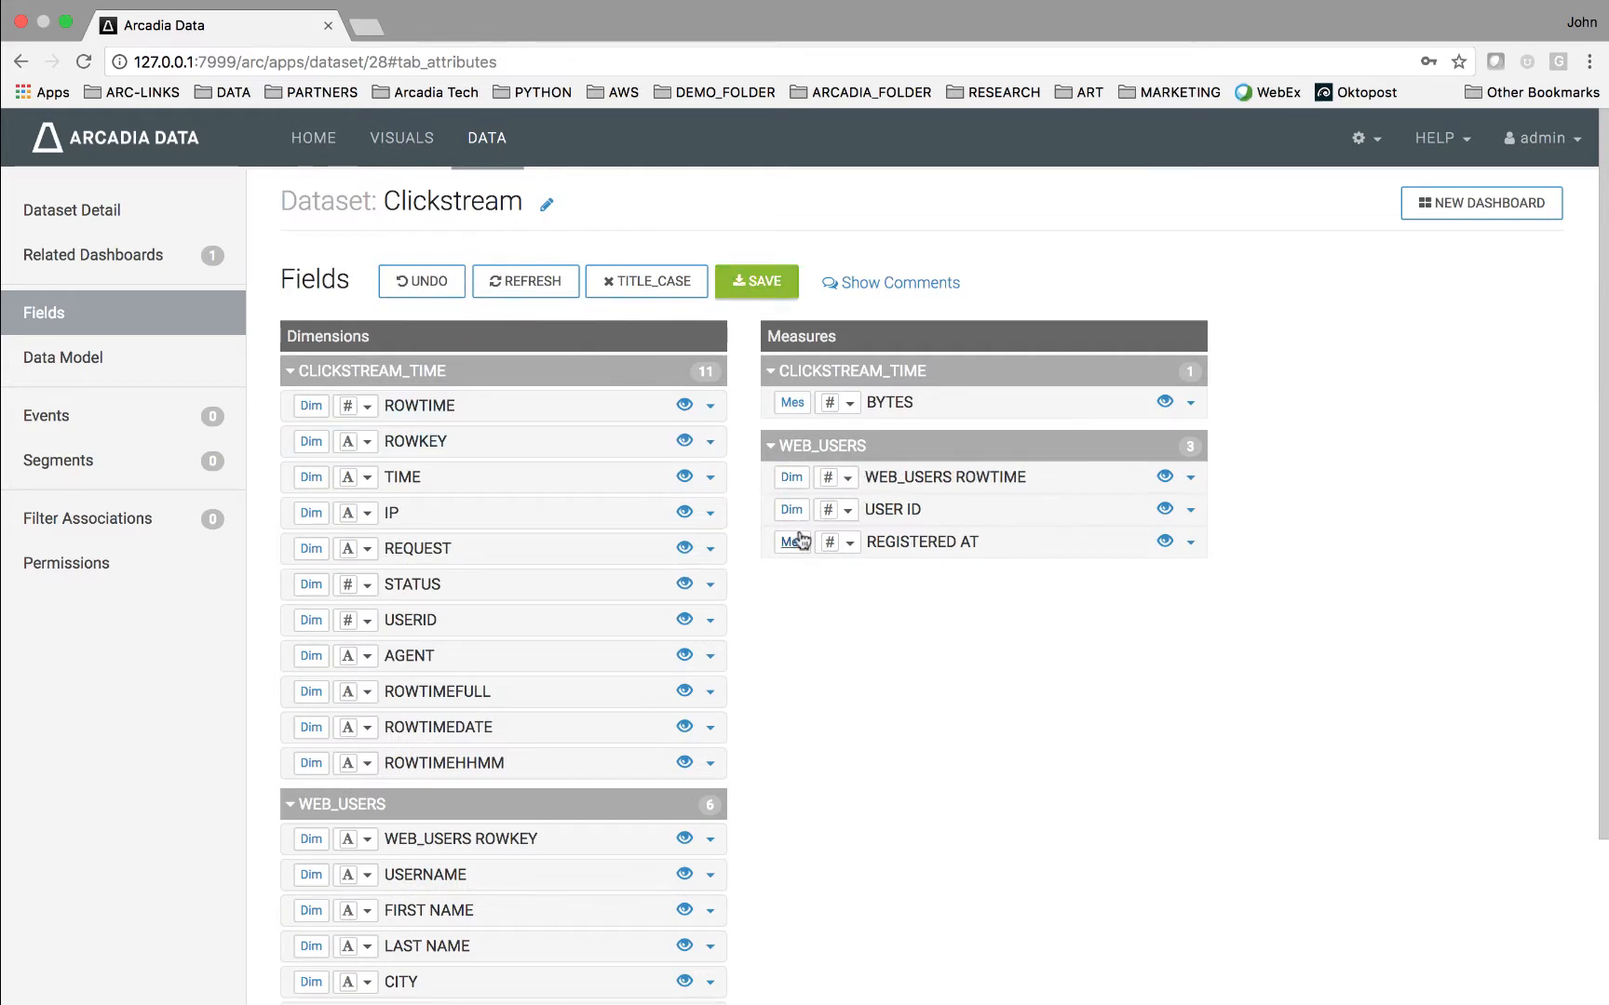
left_click(792, 545)
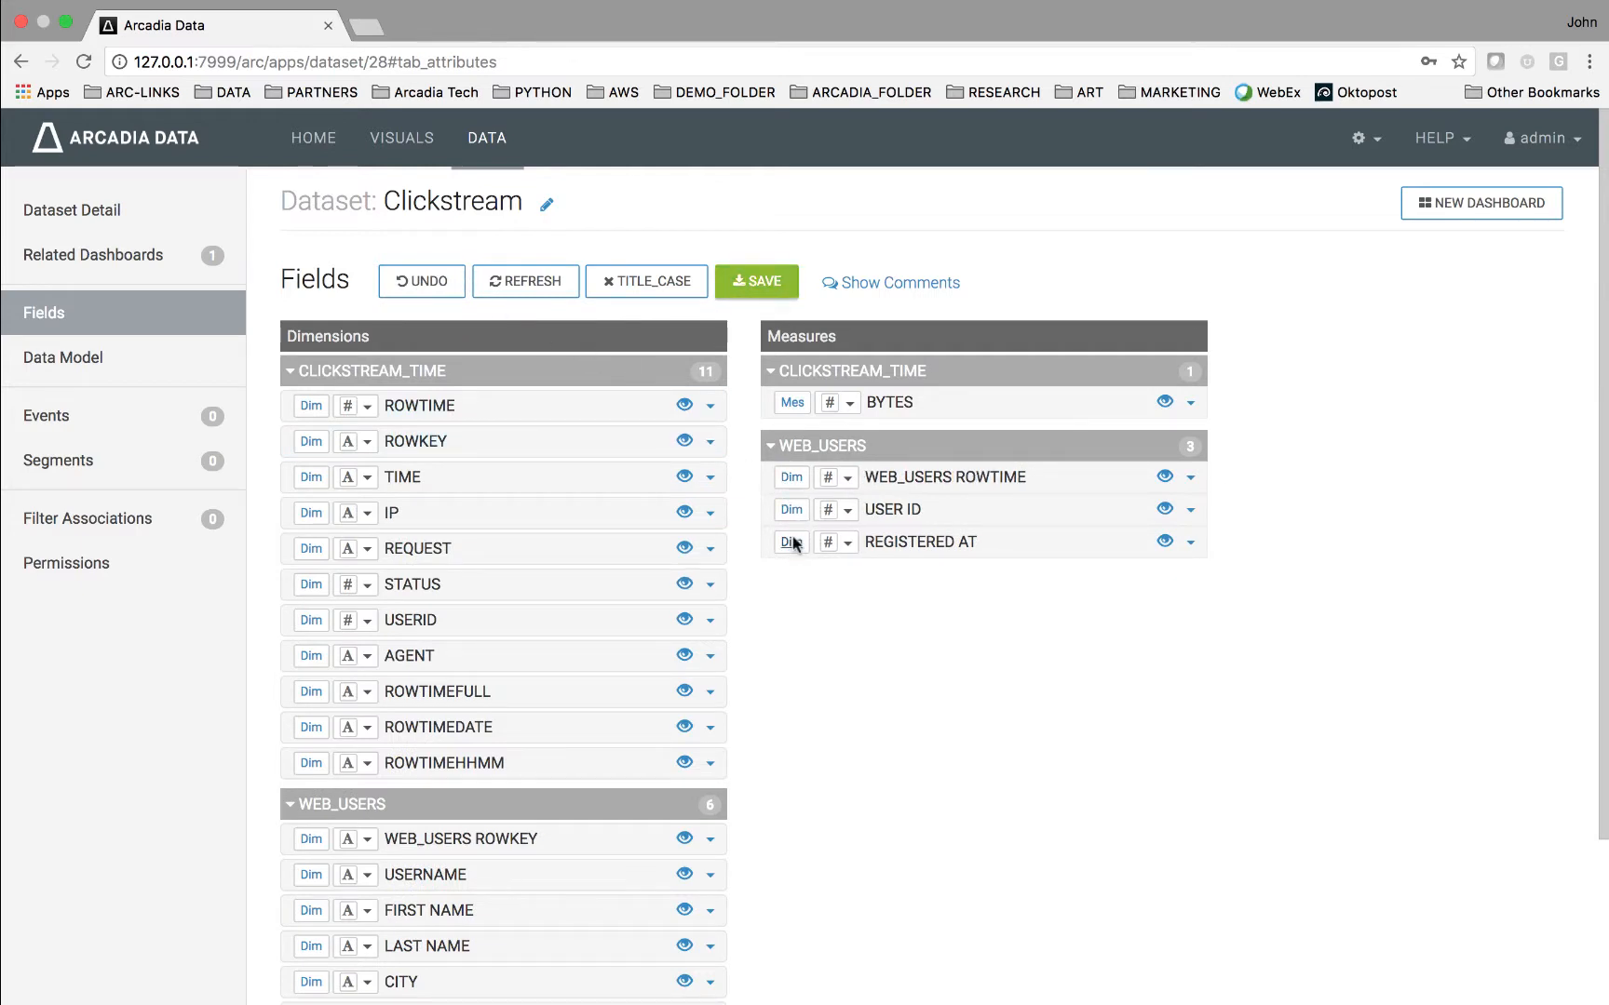
left_click(758, 296)
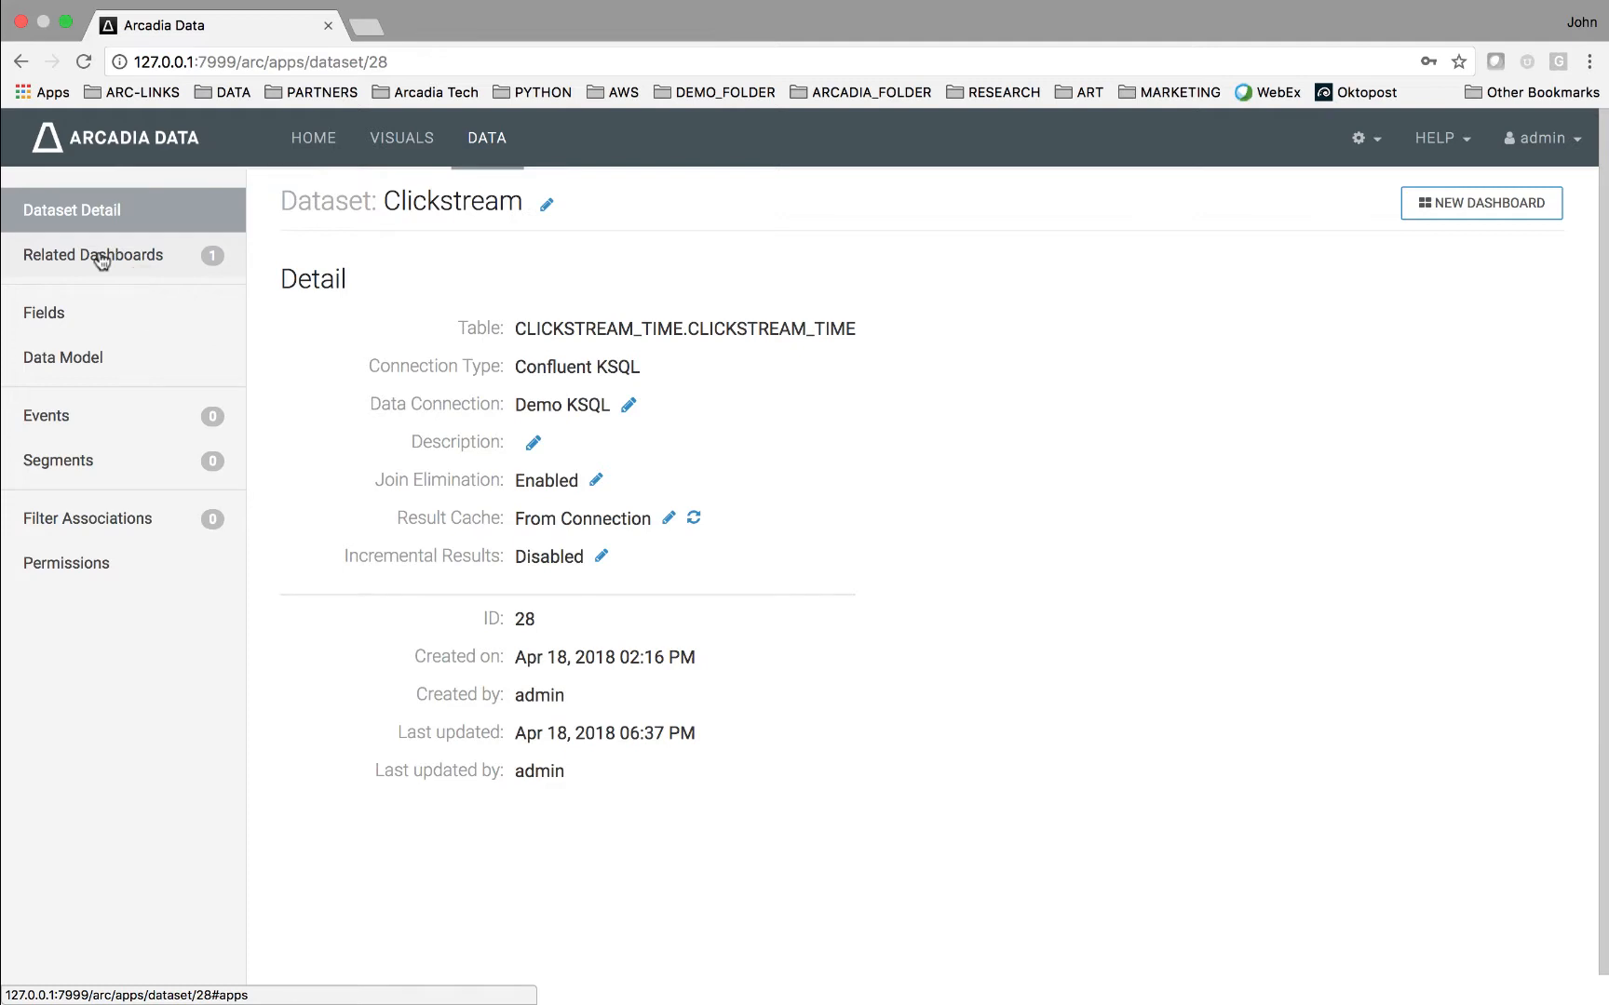
Step: Open the Clickstream dataset's related dashboard for editing and add a new visual based on the Clickstream dataset
left_click(101, 257)
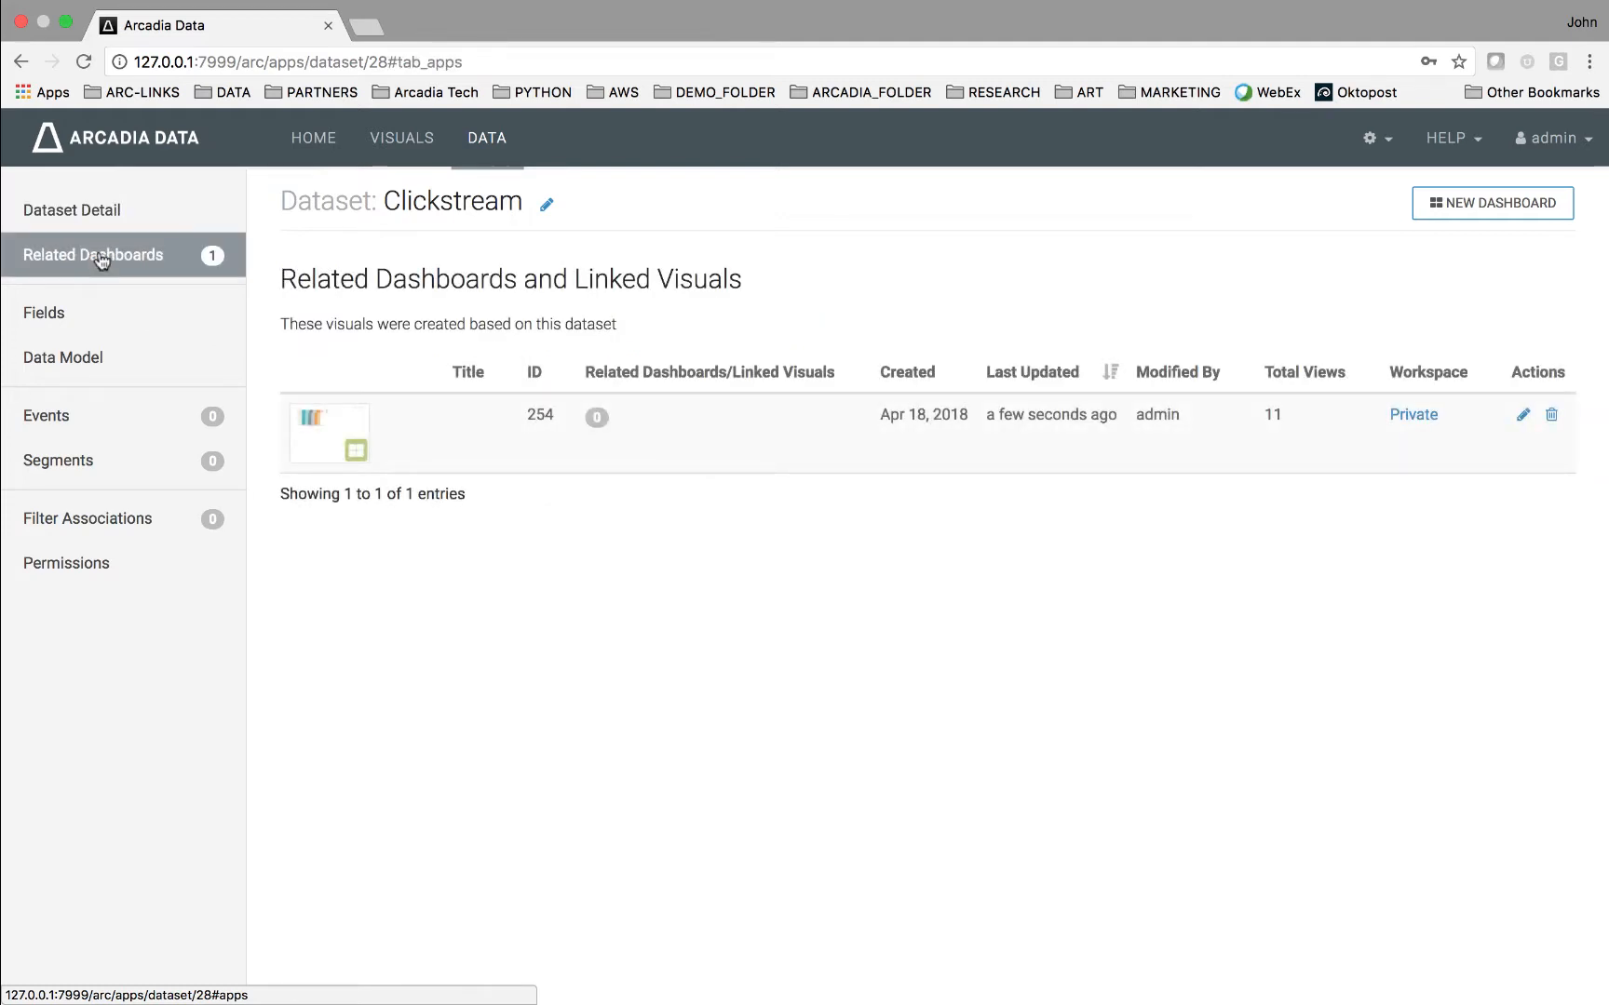
left_click(320, 431)
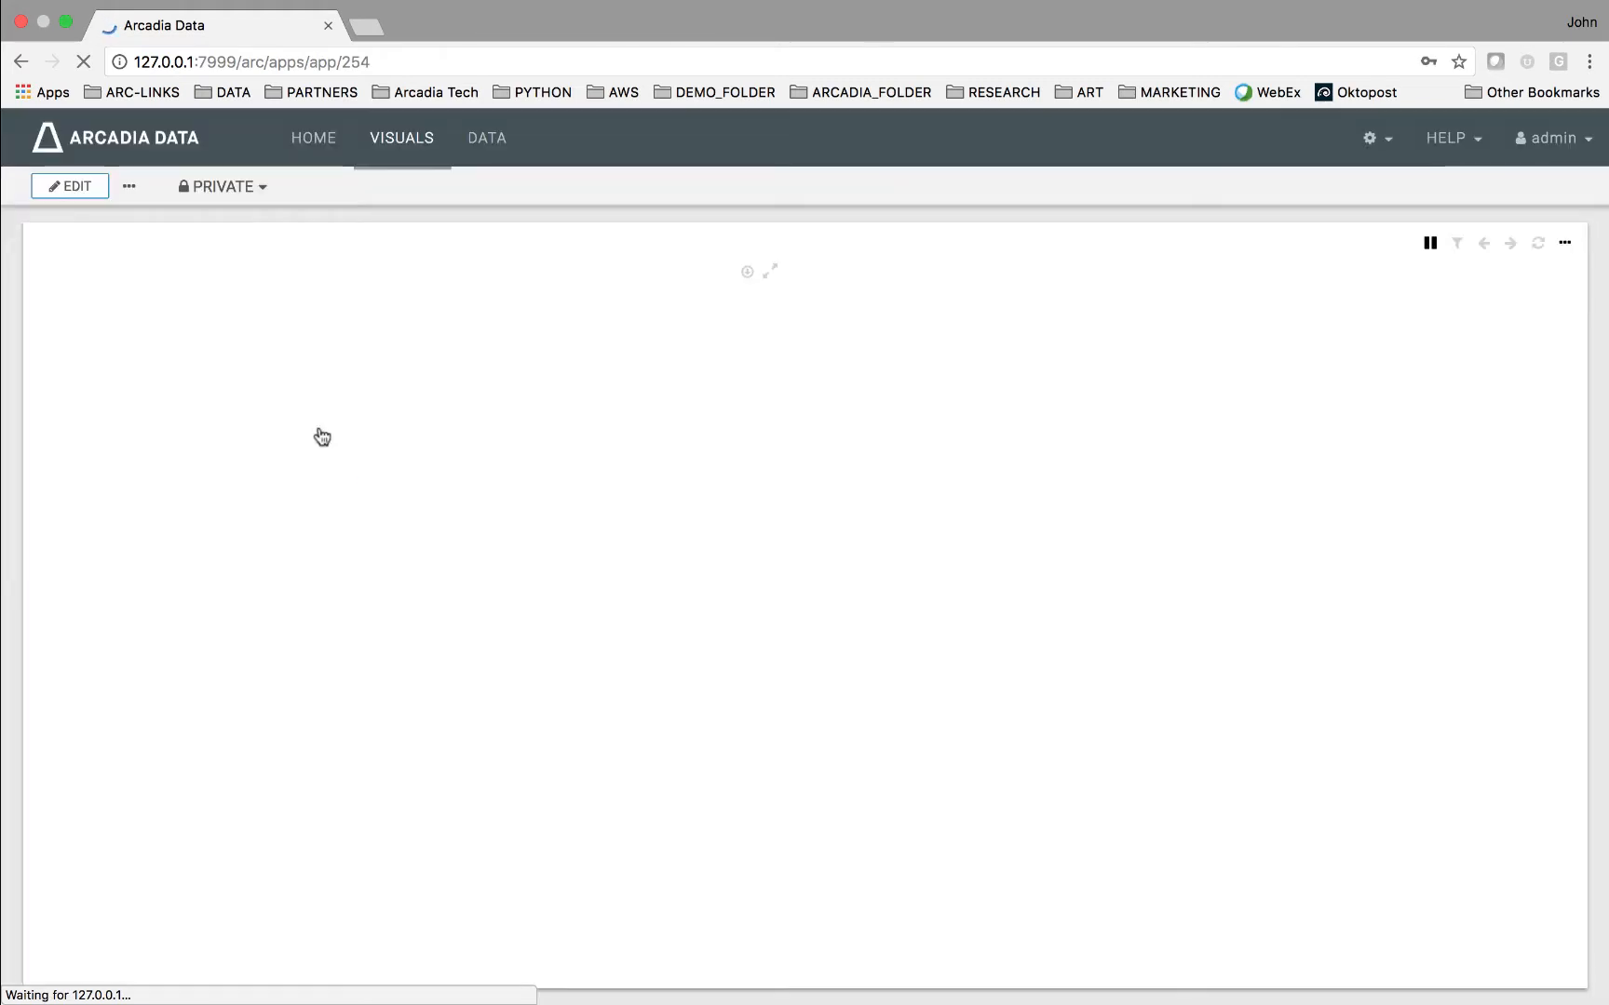
left_click(80, 188)
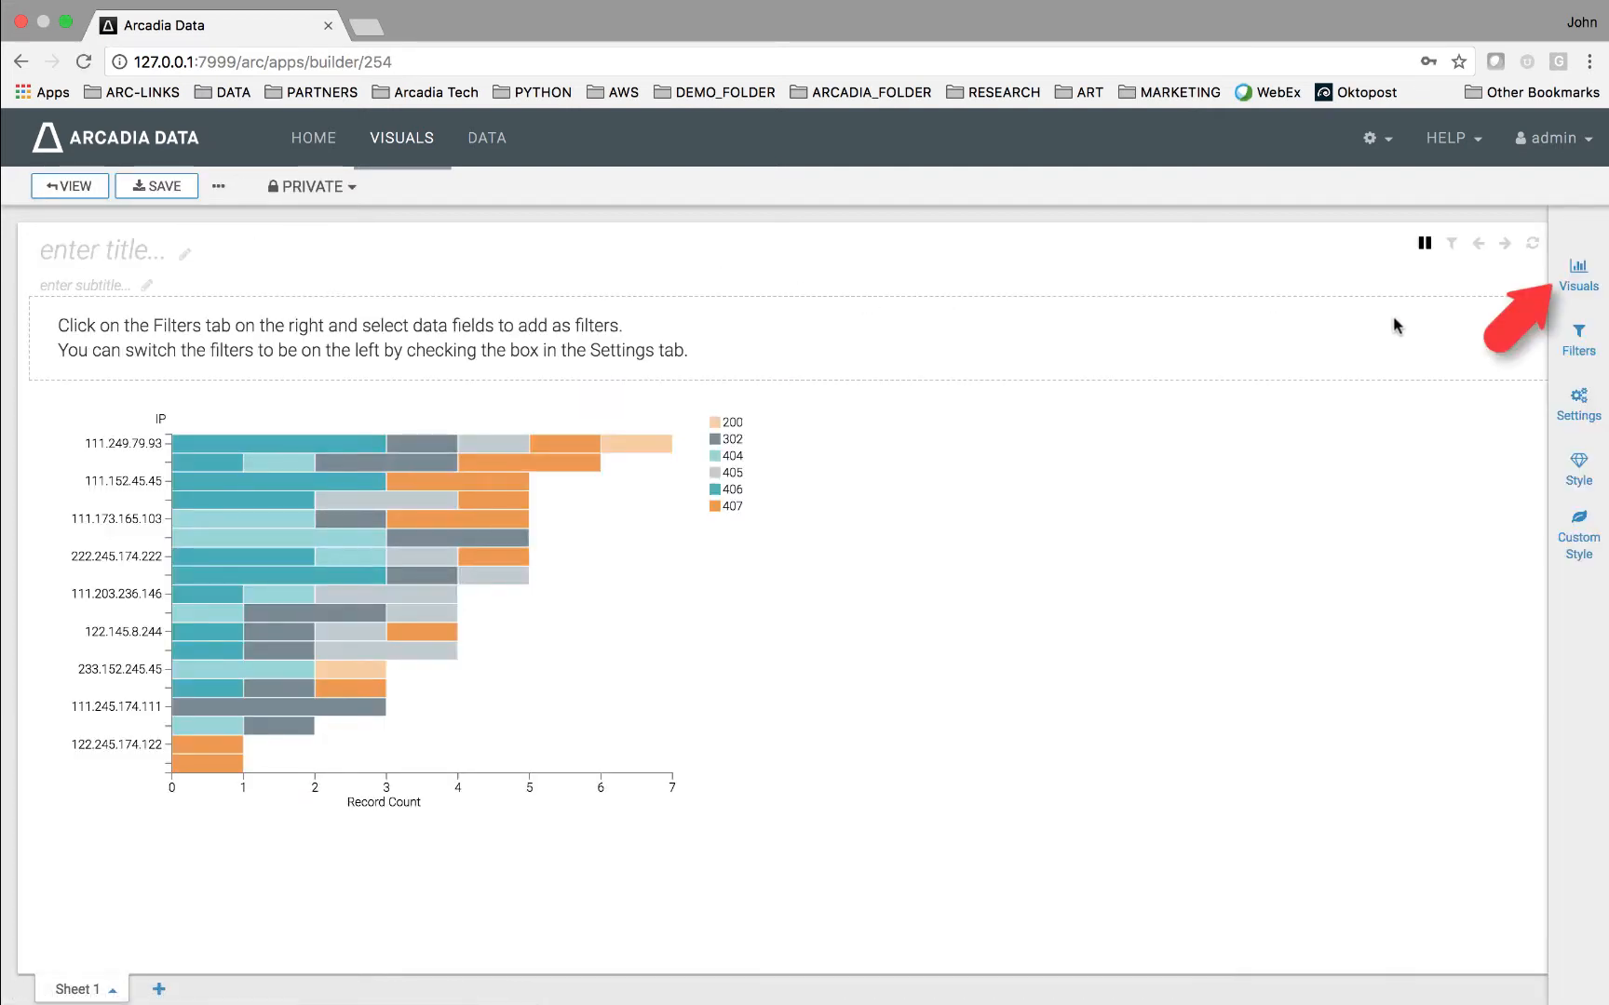
left_click(1574, 284)
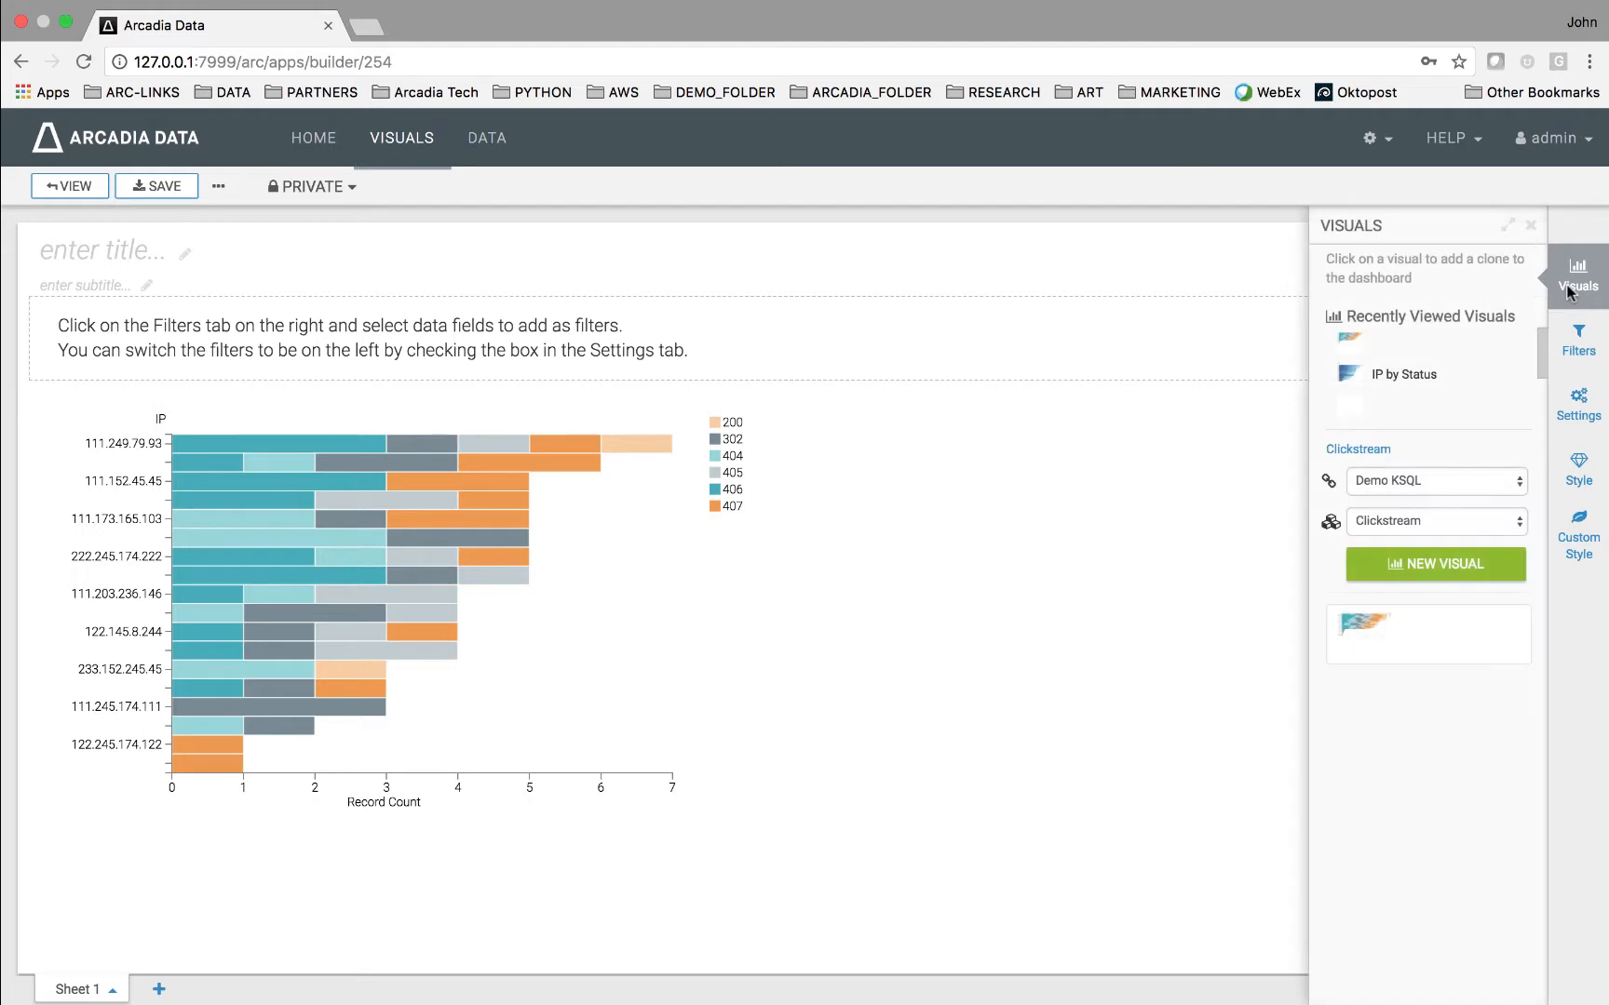
left_click(1455, 572)
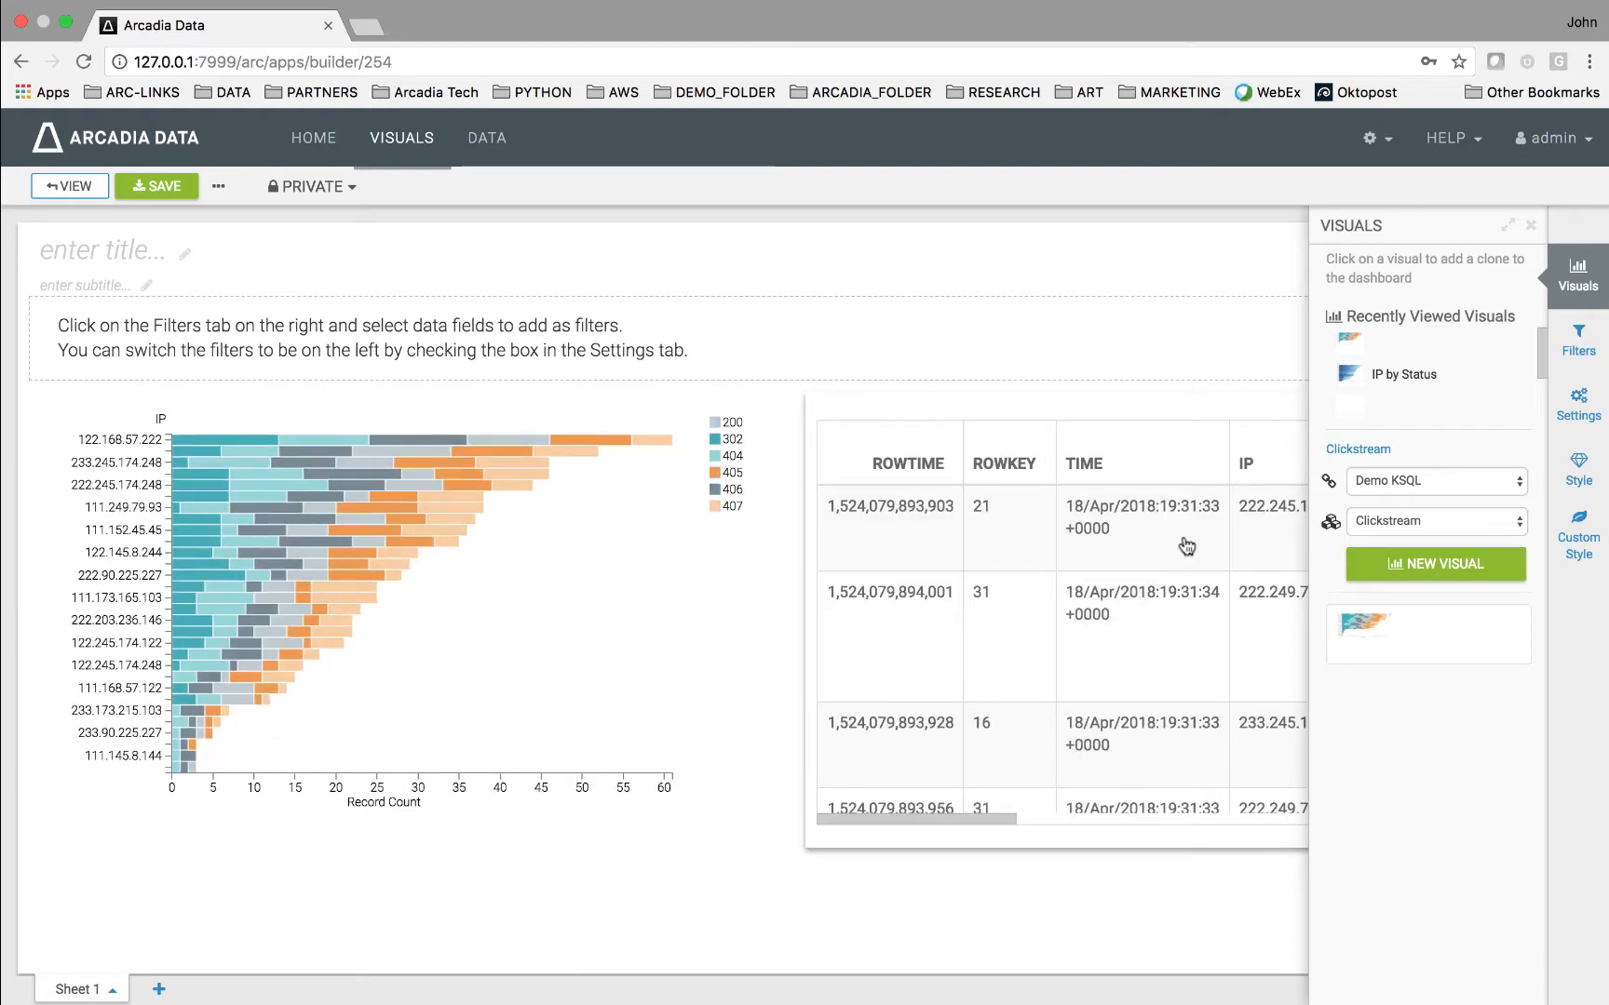
Step: Make the new visual a Lines chart with ROWTIMEHHMM on X, Record Count on Y and CITY as colors, and refresh it
left_click(1187, 547)
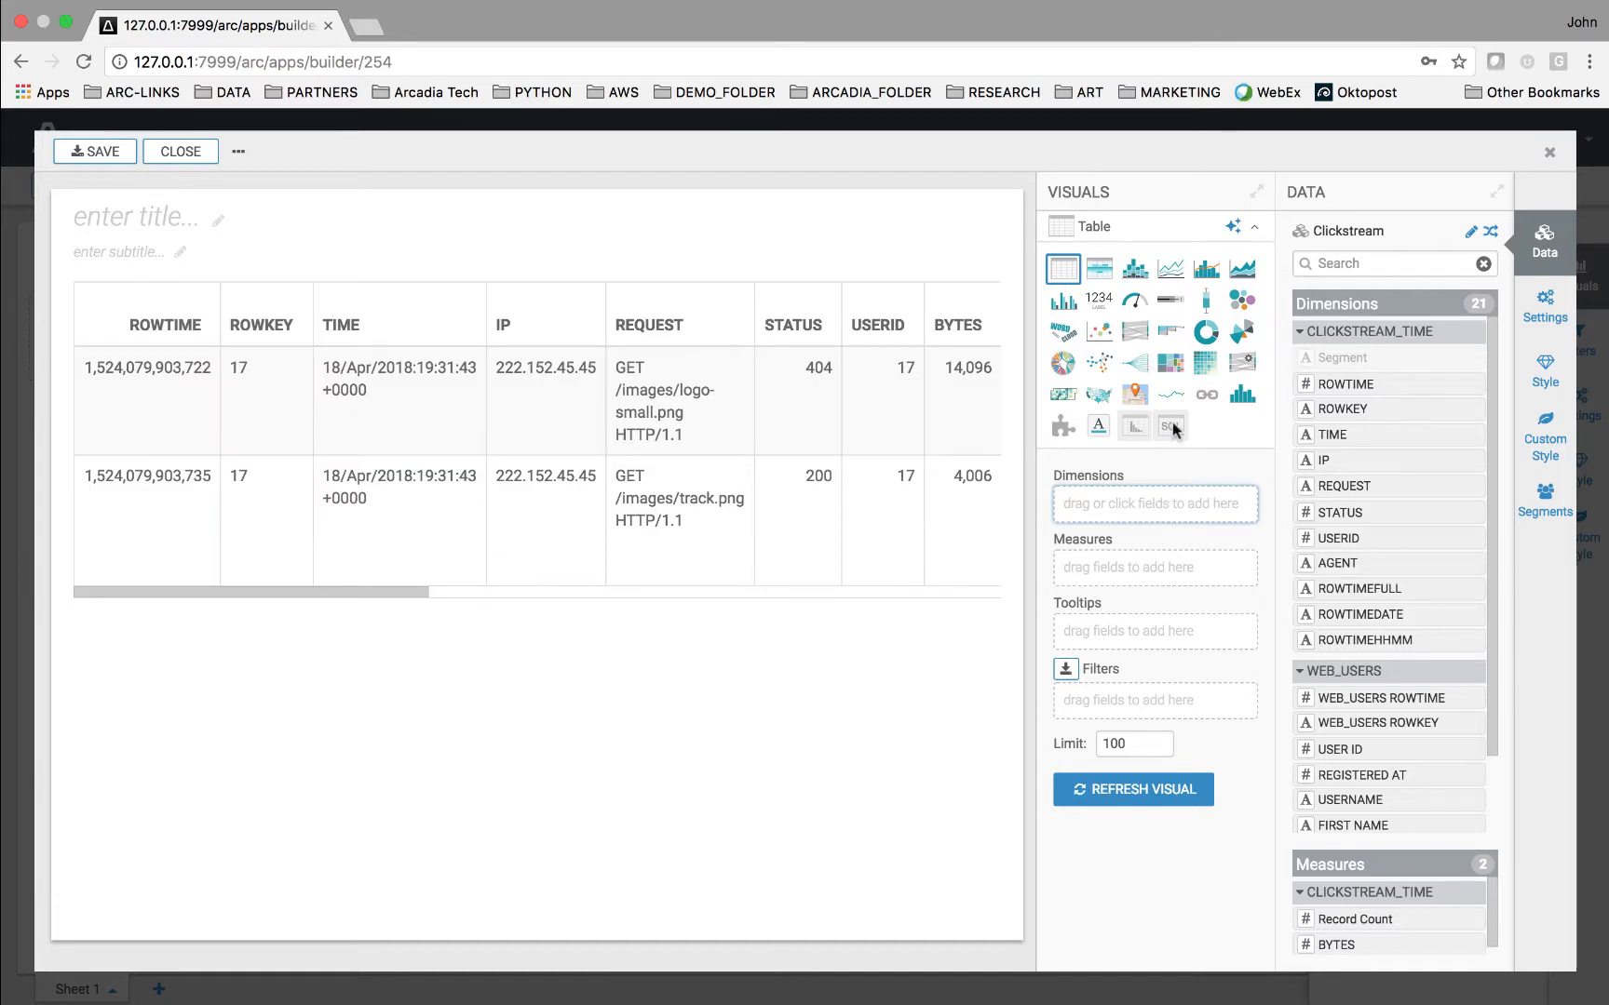
left_click(1171, 270)
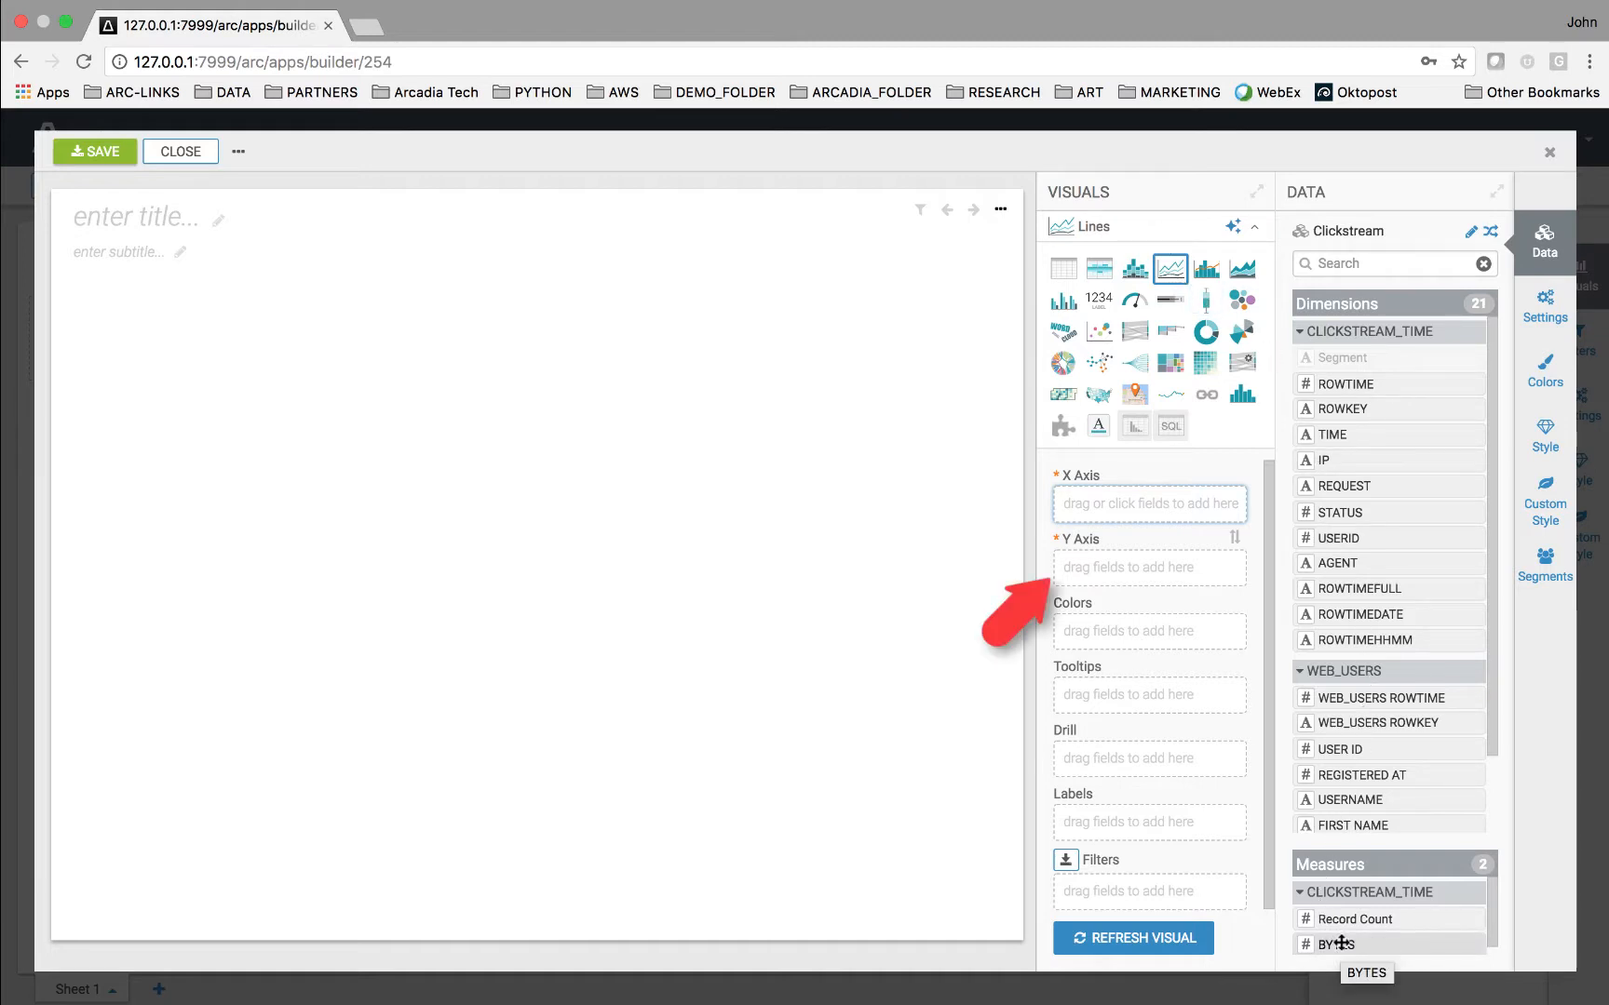
left_click_drag(1340, 920, 1118, 572)
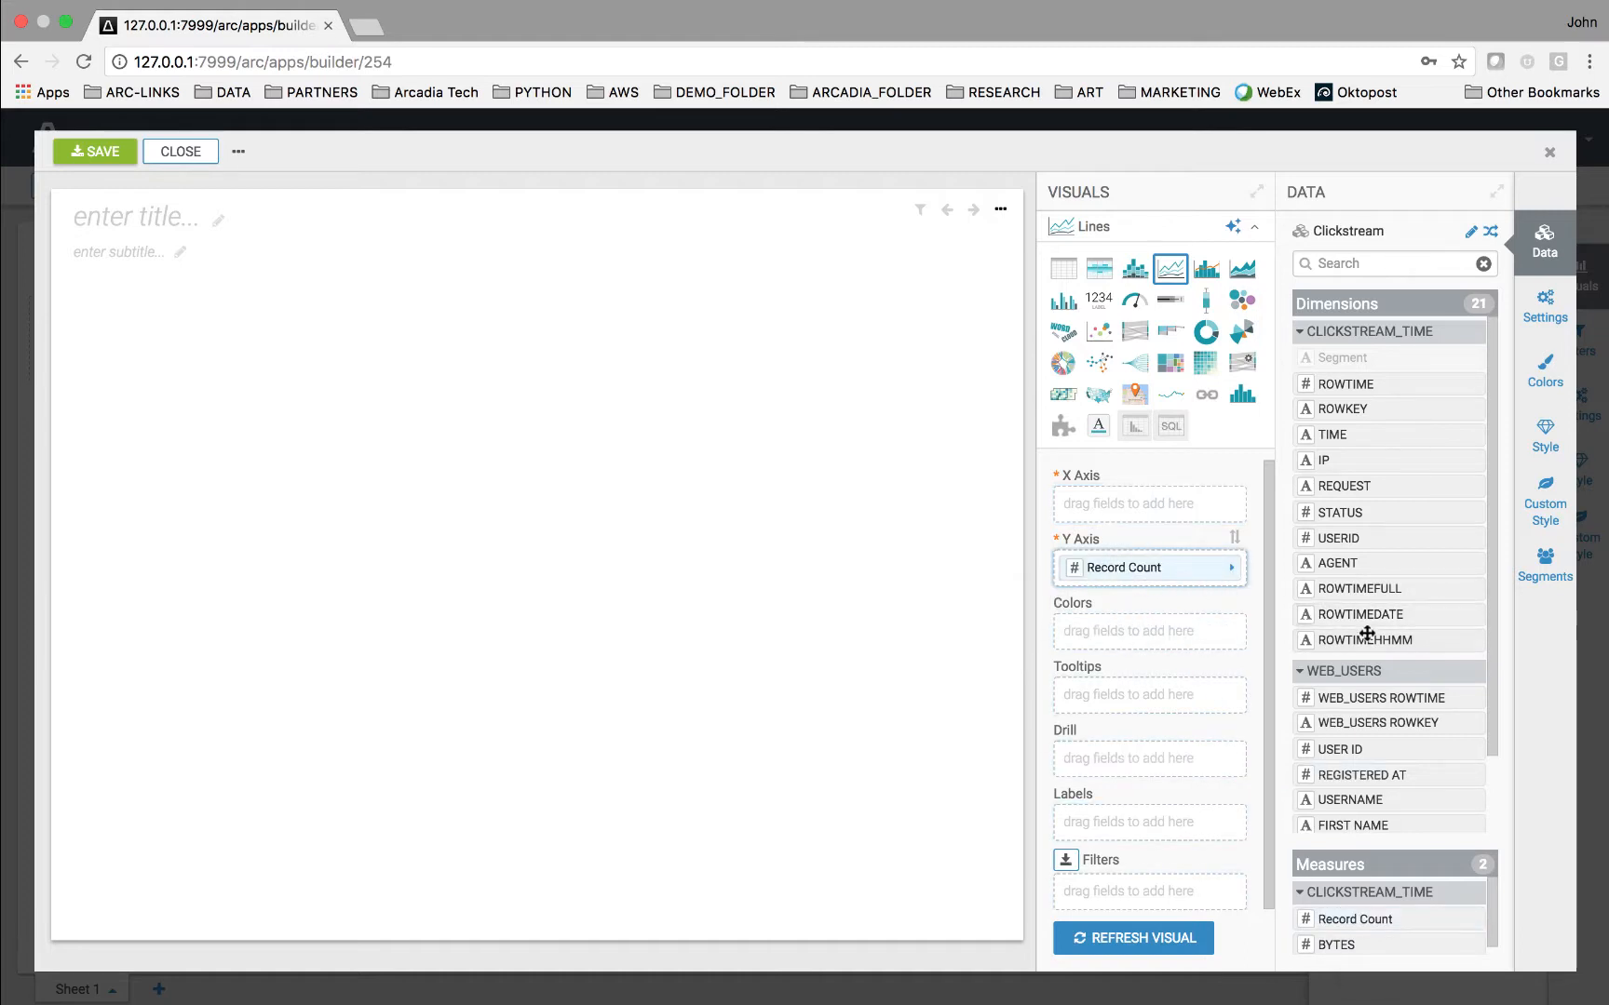
left_click_drag(1367, 633, 1133, 504)
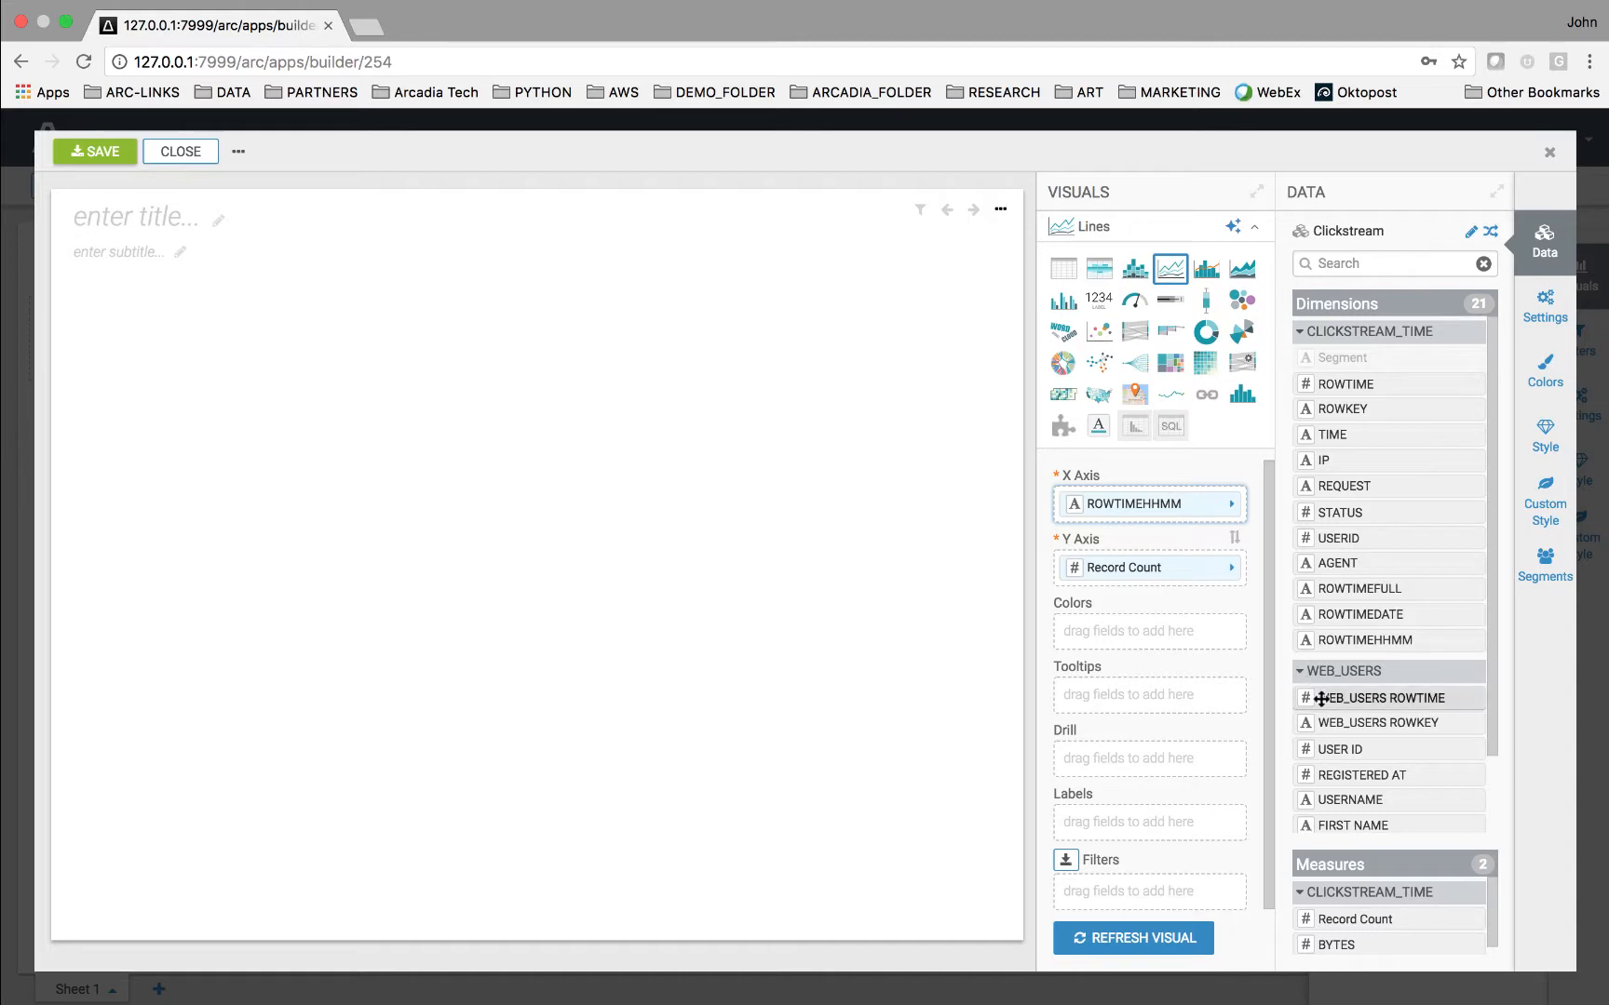
left_click_drag(1492, 671, 1500, 765)
left_click_drag(1383, 780, 1175, 638)
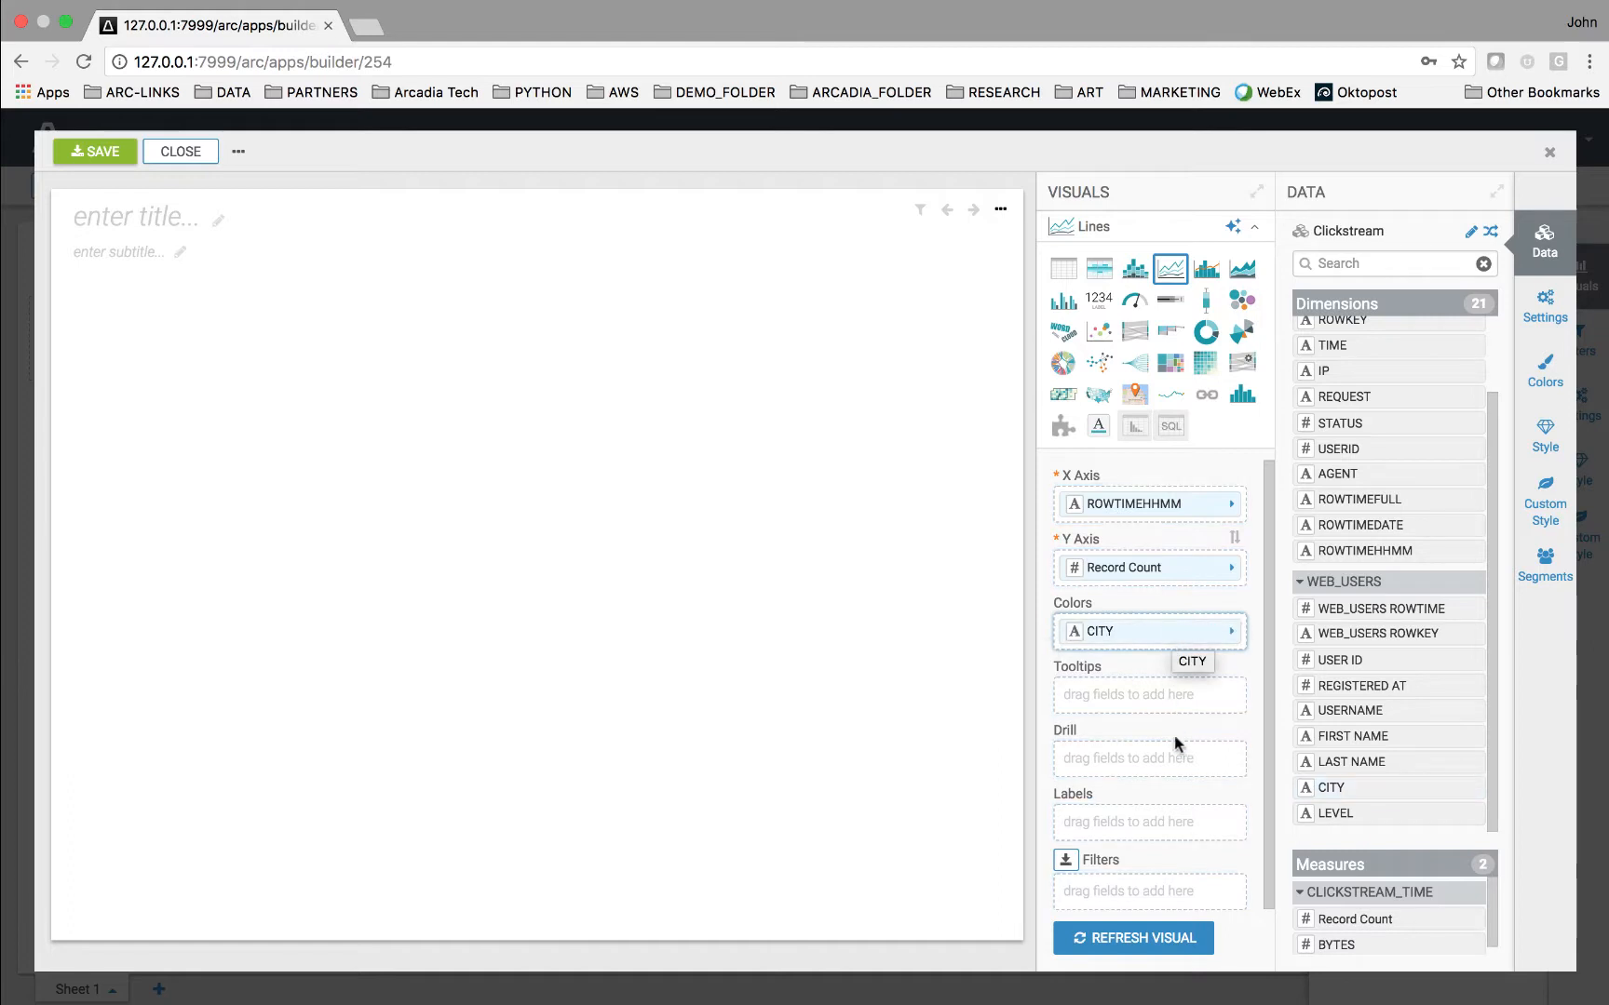
left_click(1166, 941)
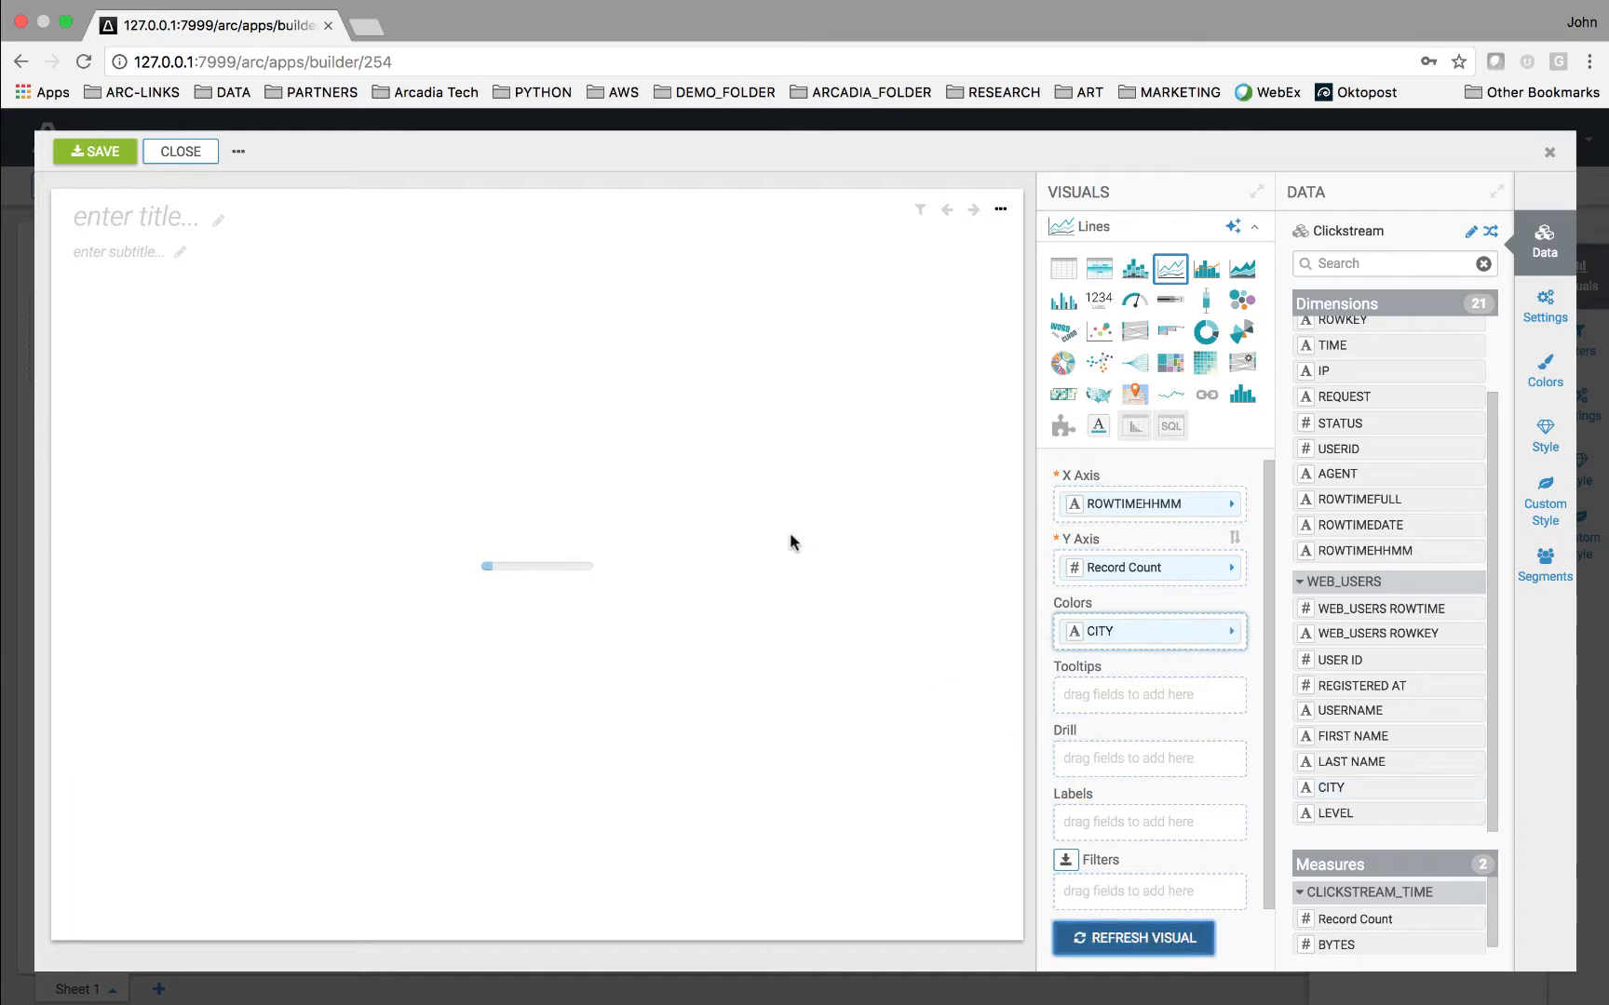
Step: Save the line visual and close its editor to return to the dashboard
left_click(98, 157)
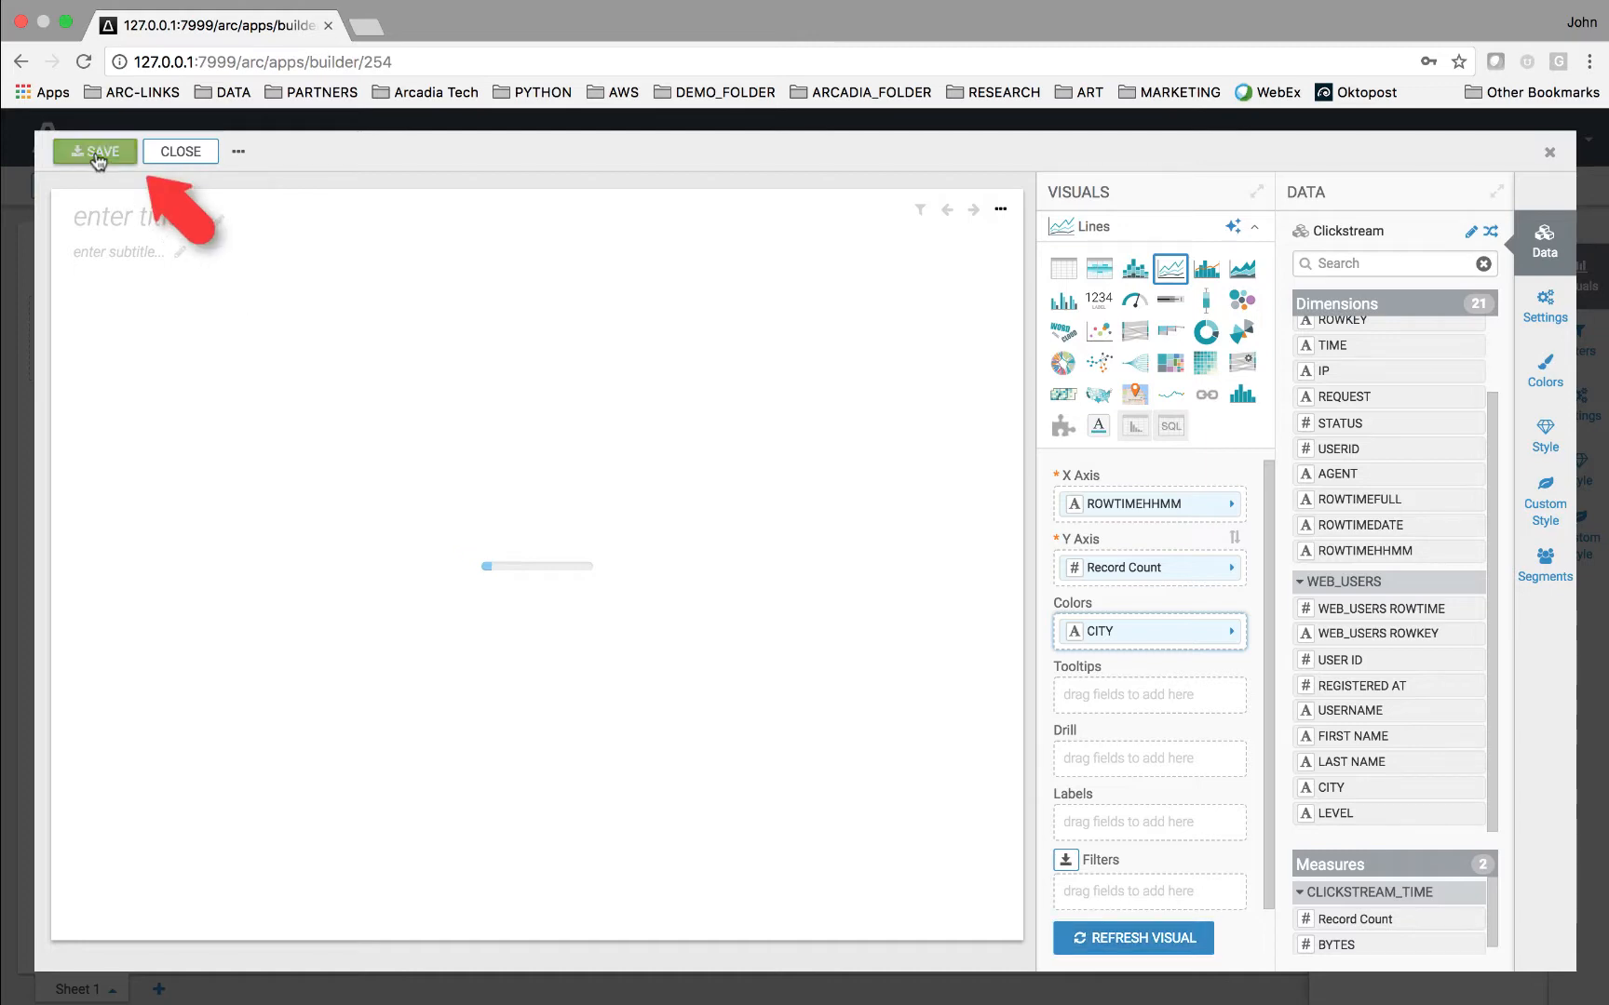
left_click(167, 155)
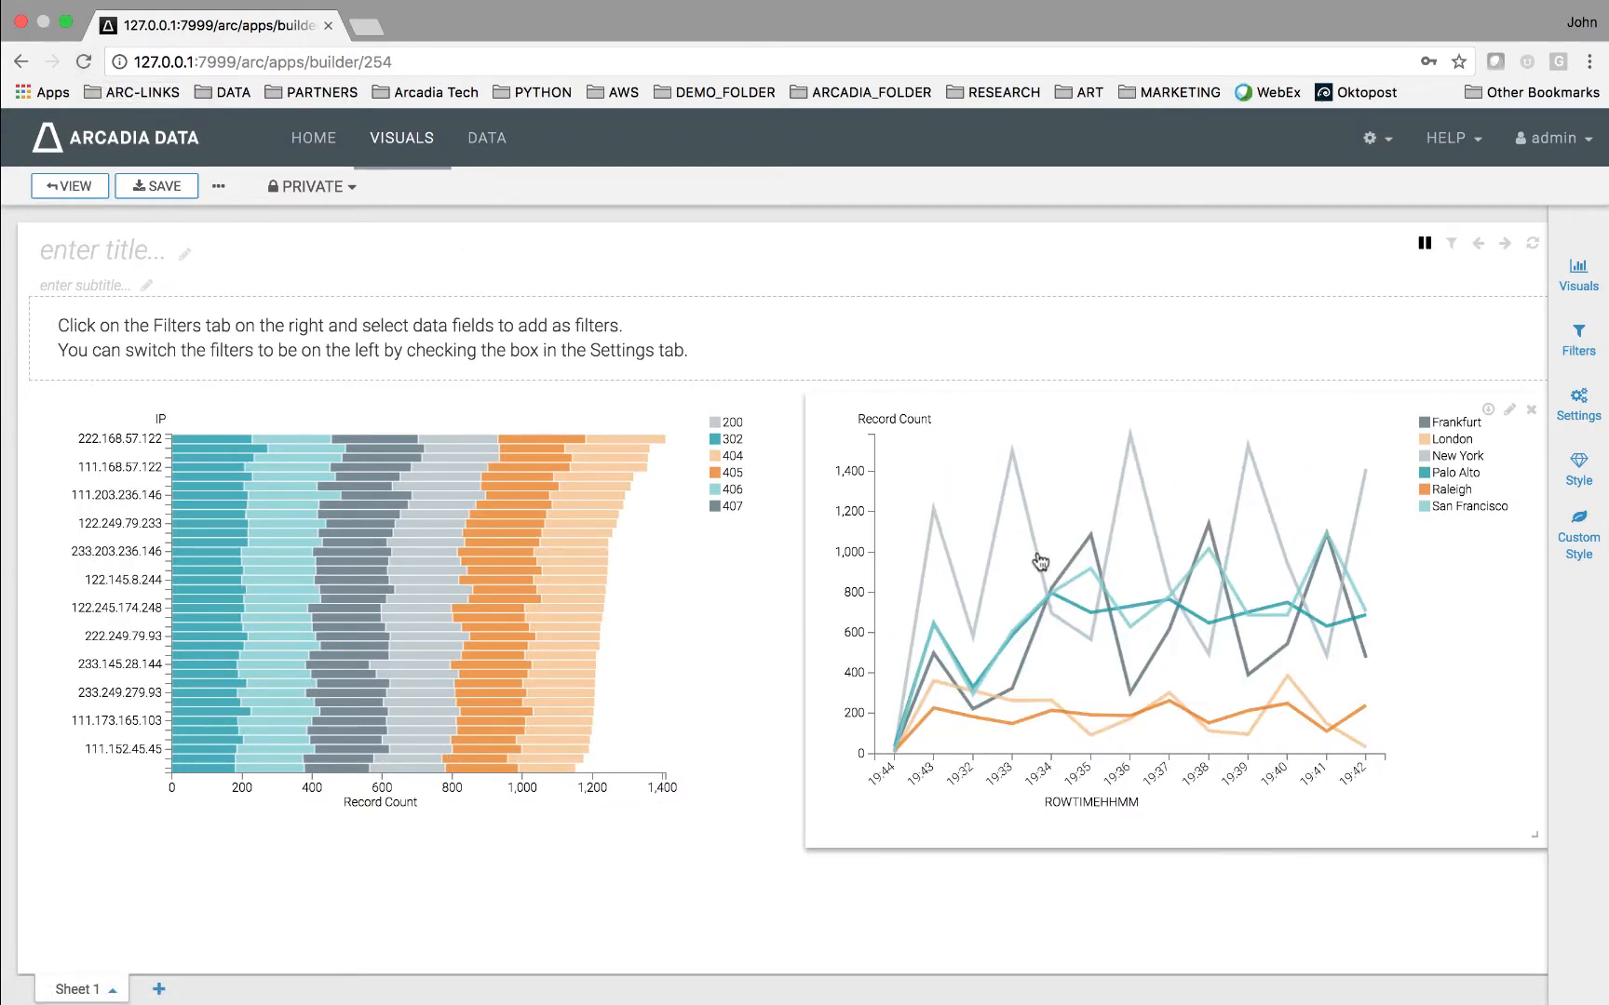
mouse_move(1091, 539)
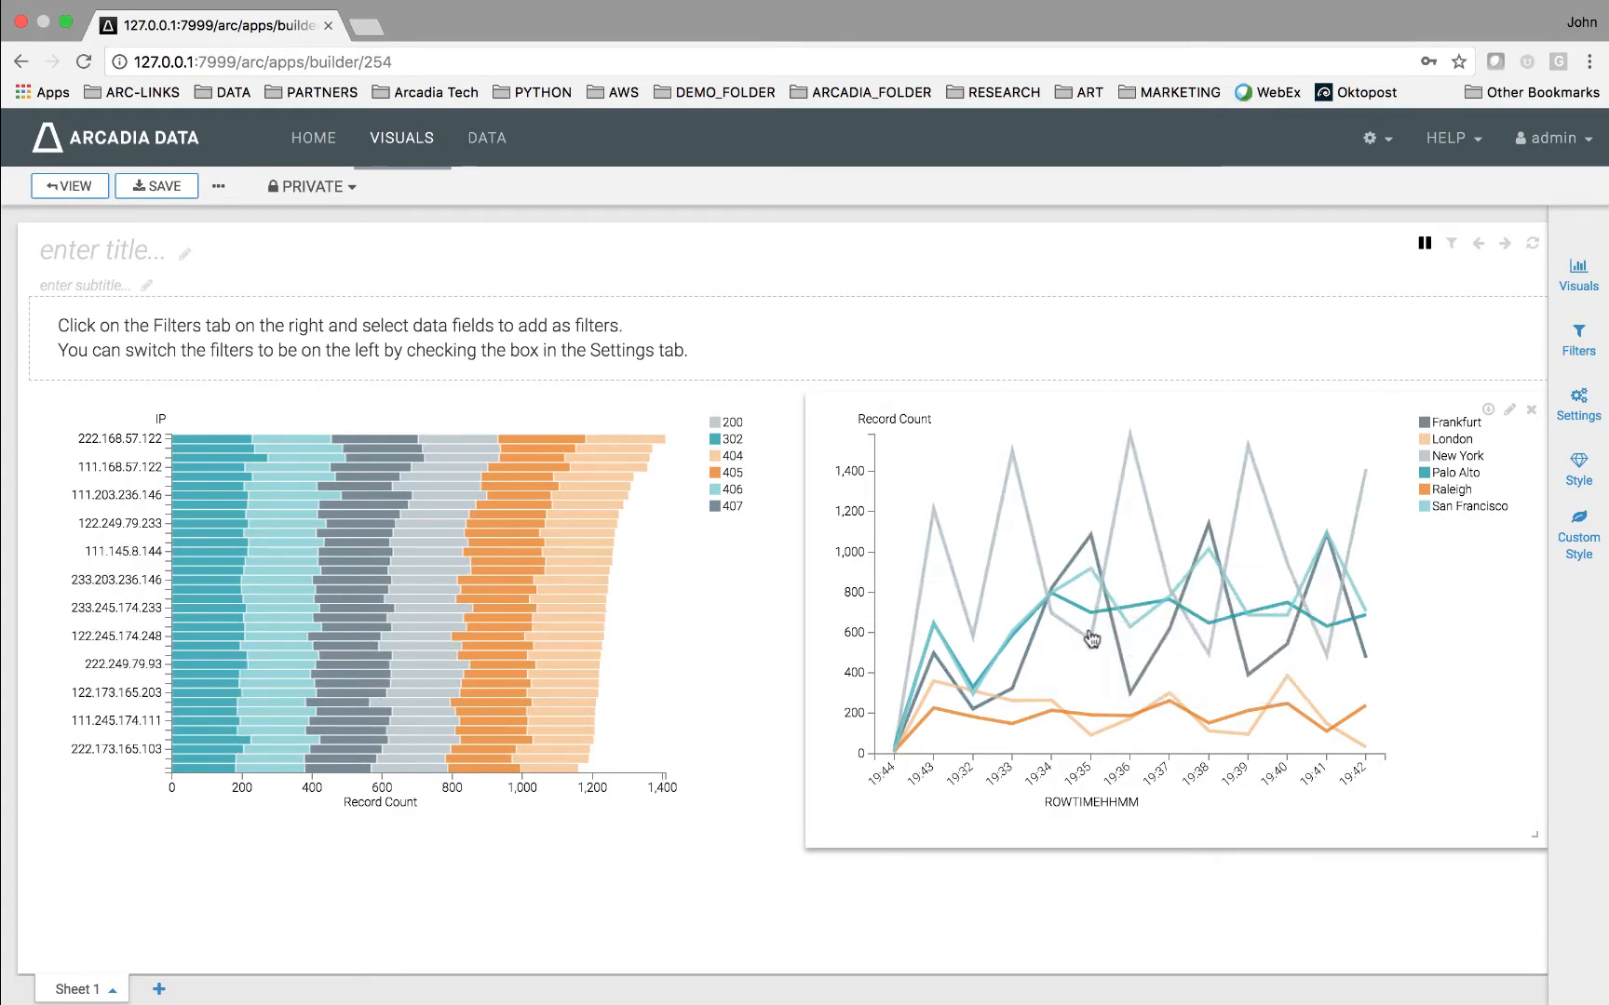
mouse_move(1091, 643)
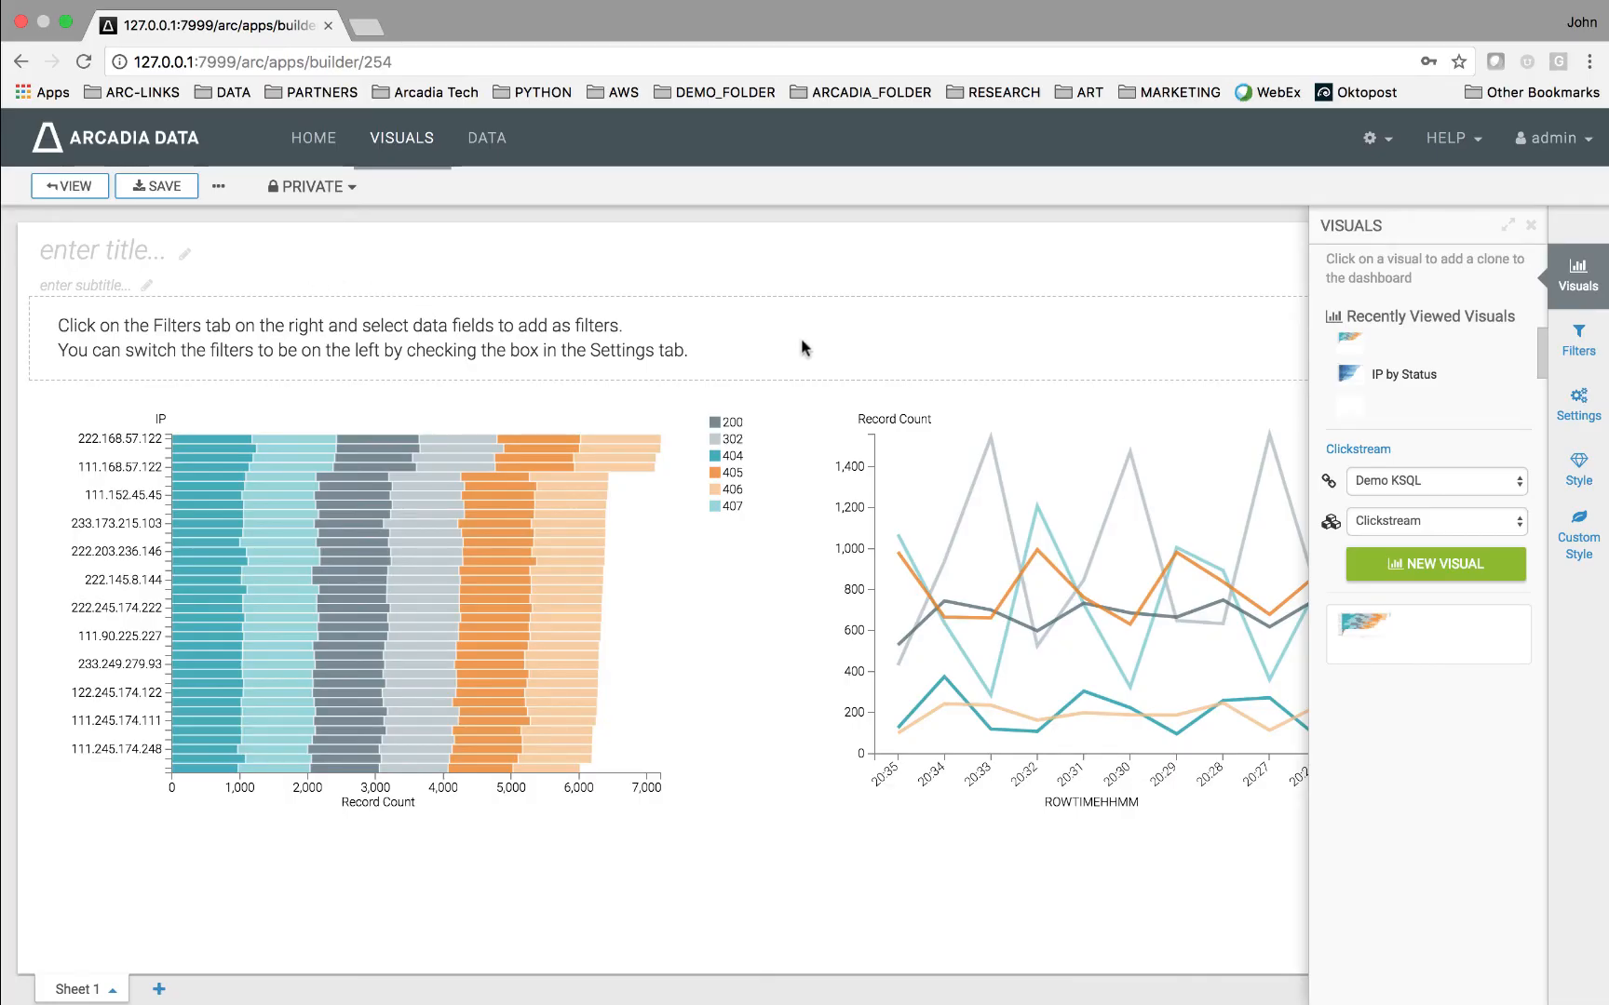
Step: Add another Clickstream visual to the dashboard and set its type to Packed Bubbles
left_click(1416, 573)
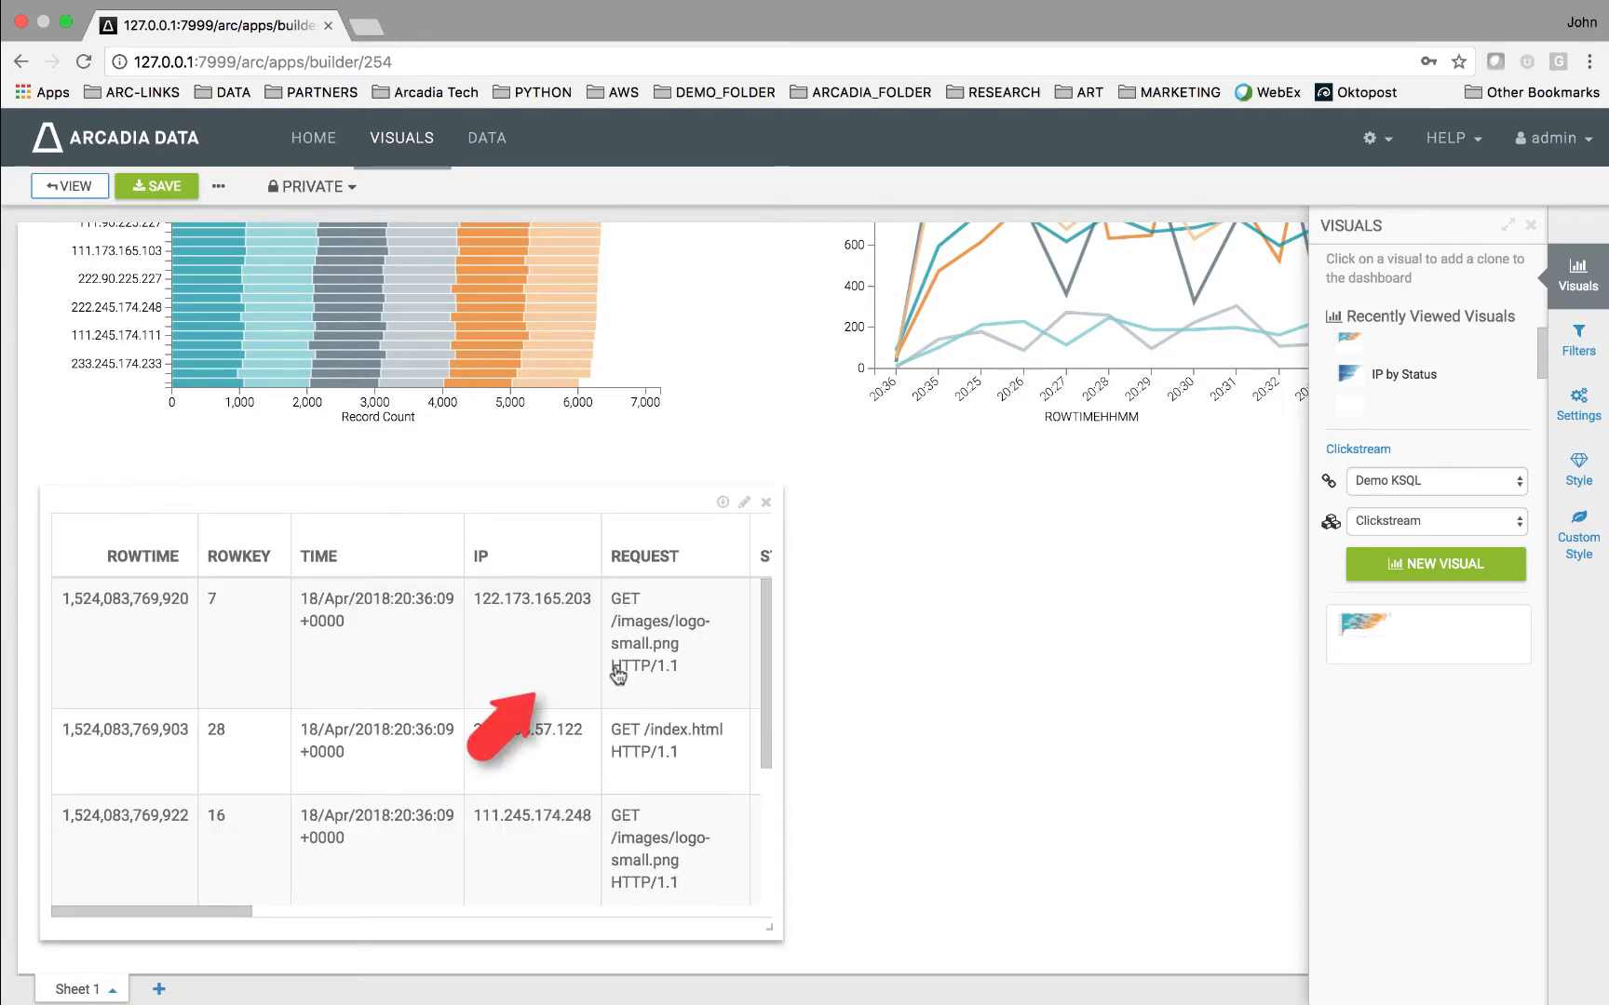
double_click(573, 684)
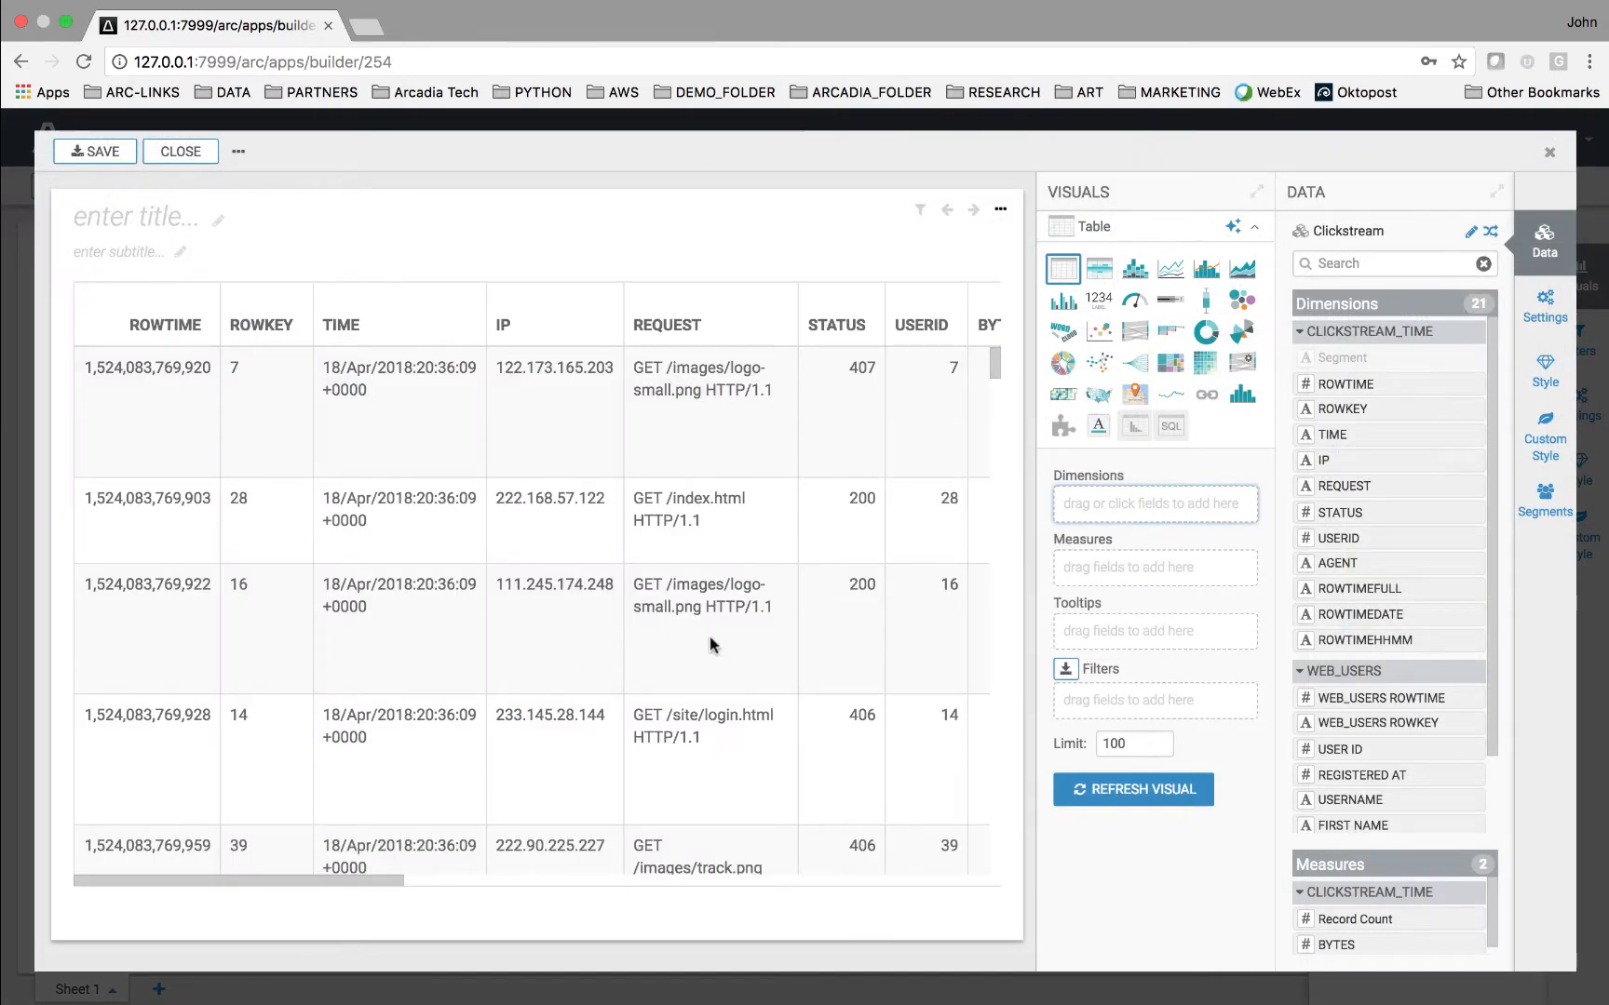
left_click(1243, 303)
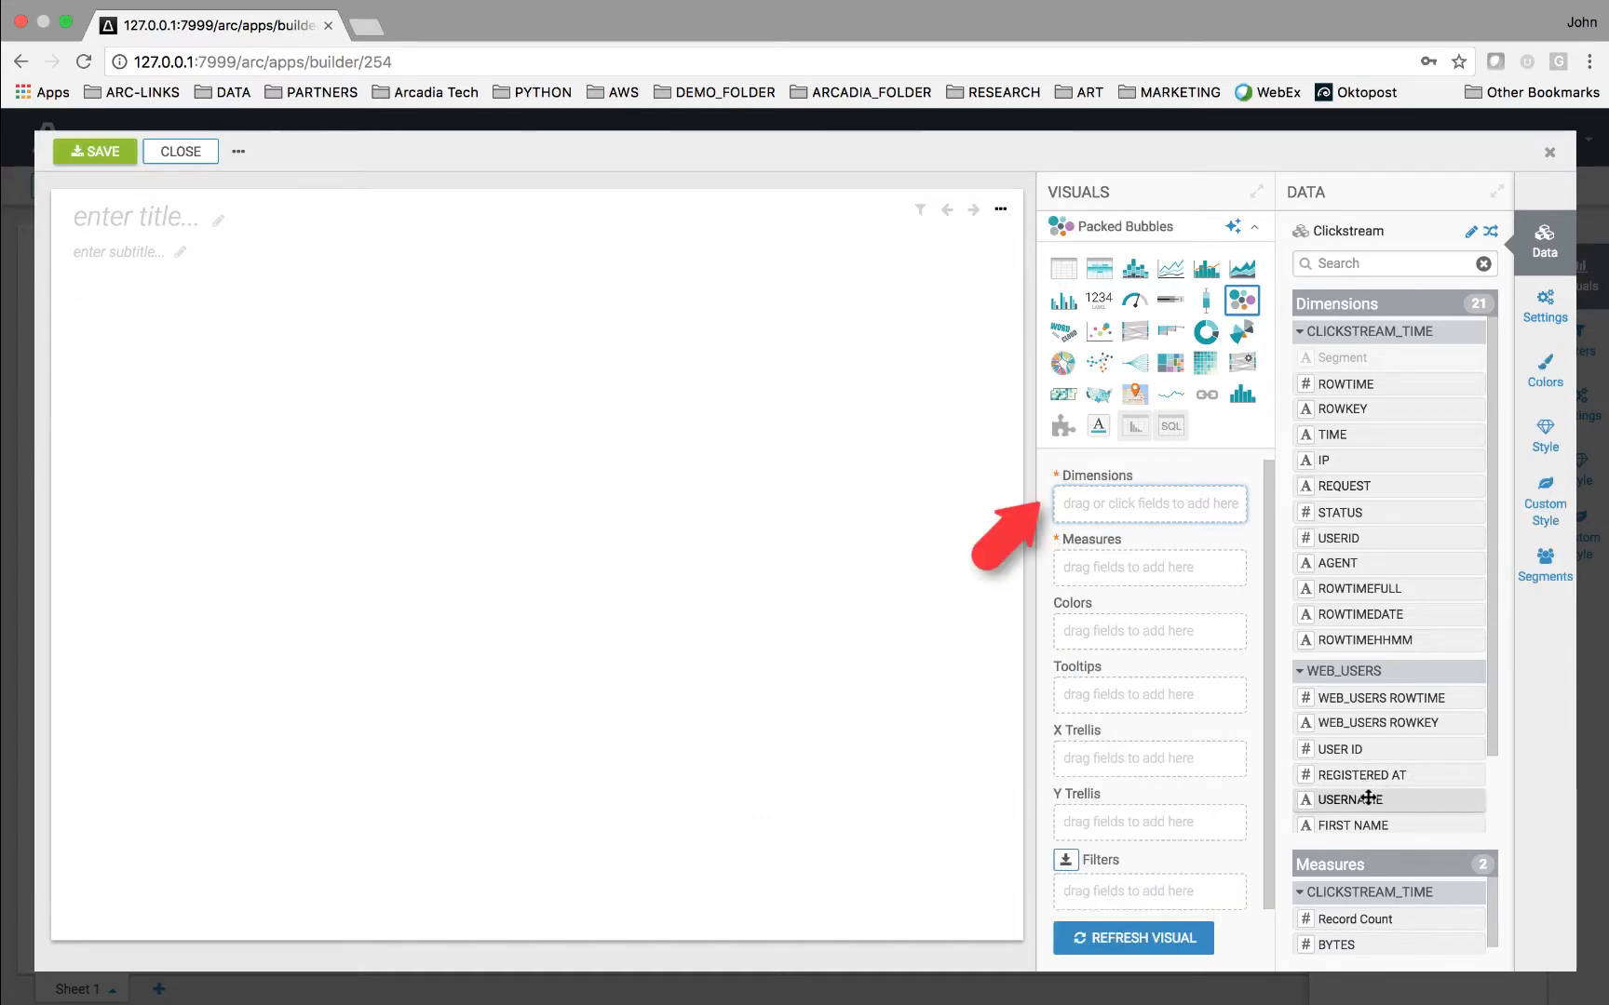
Step: Assign USERNAME as the bubble visual's dimension and BYTES as its measure, and add BYTES as a filter without selecting values
left_click_drag(1368, 798, 1145, 505)
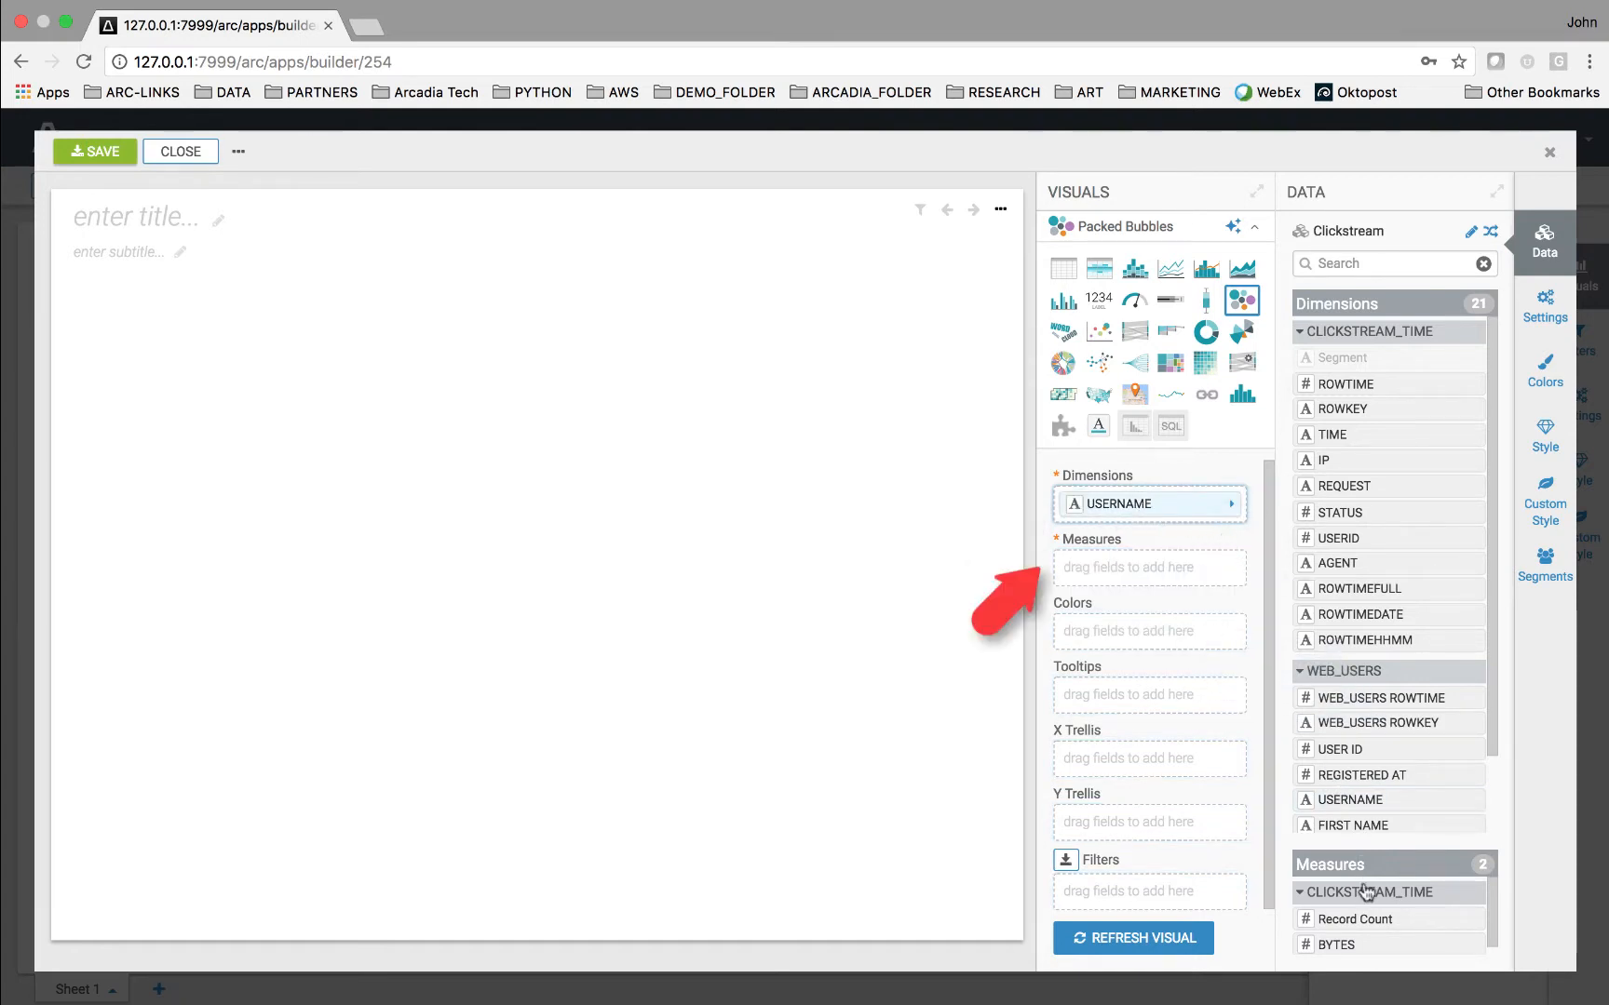
left_click_drag(1350, 945, 1140, 577)
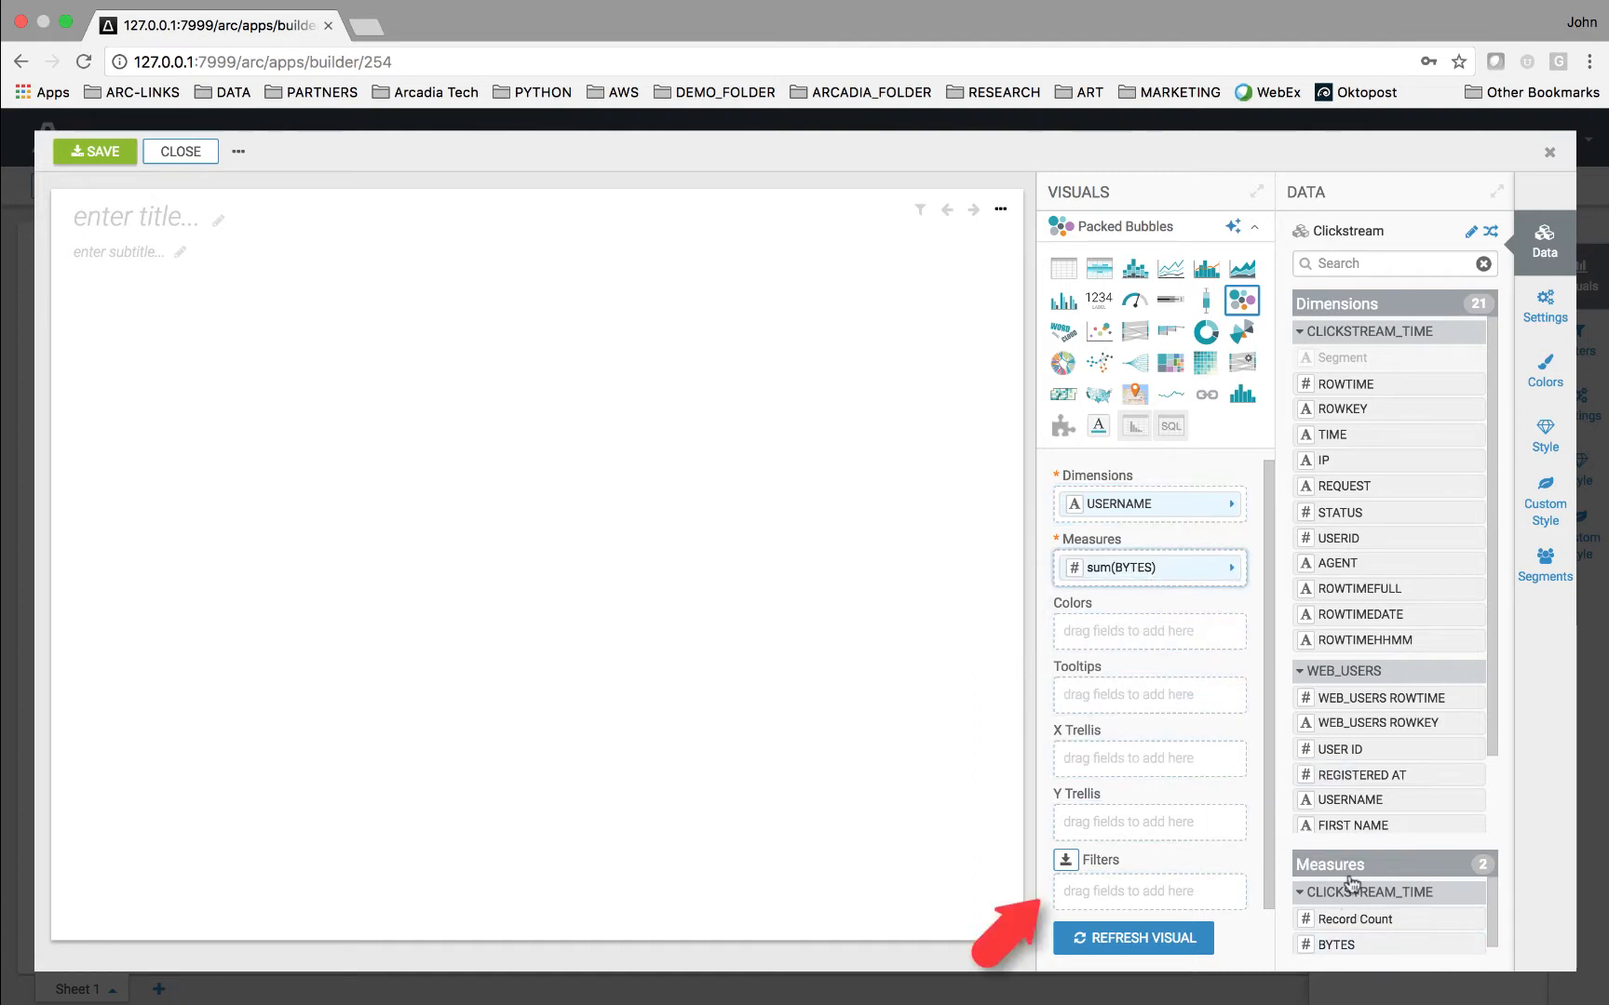
left_click_drag(1350, 944, 1139, 896)
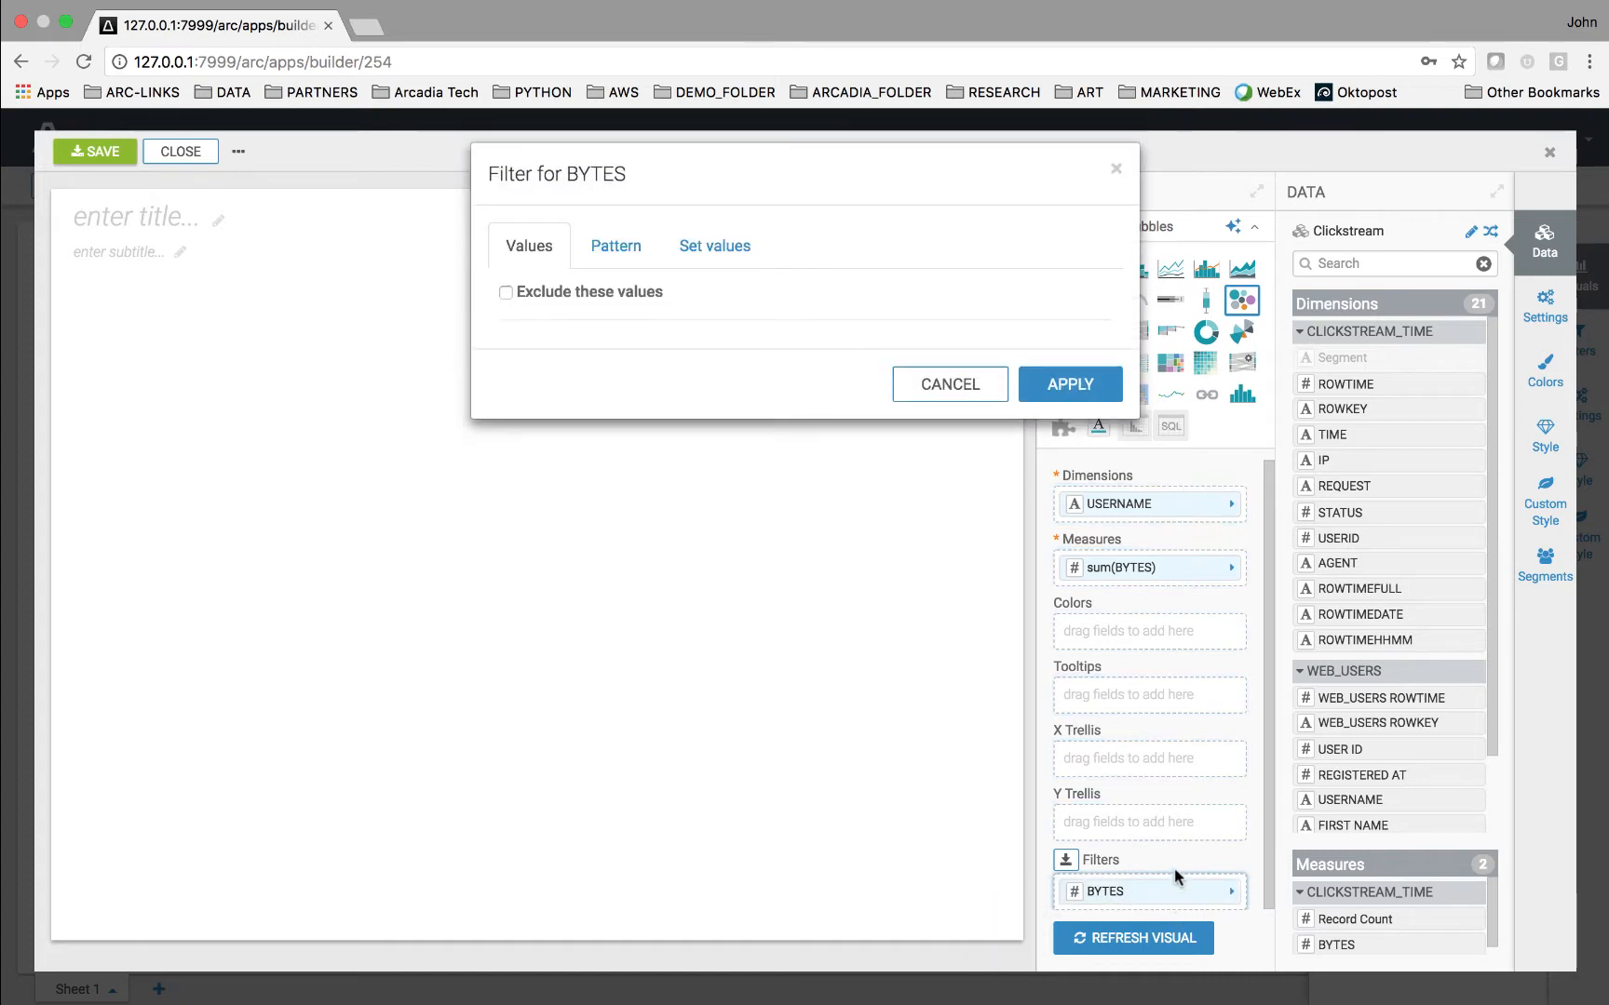
left_click(1112, 172)
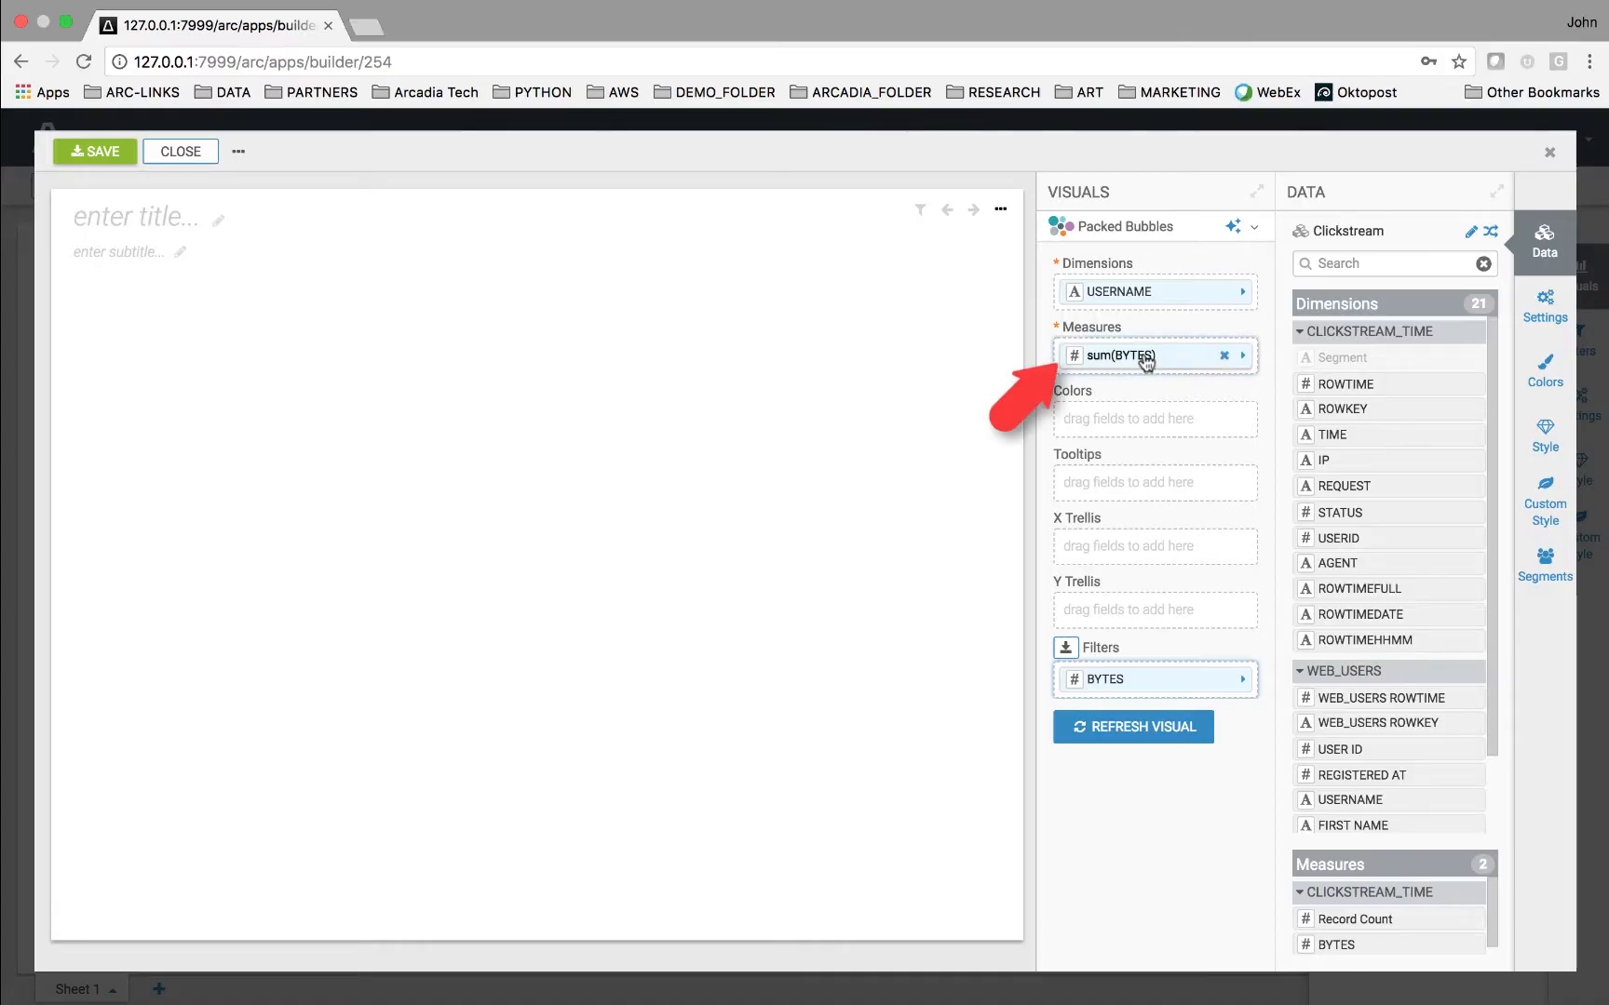
Step: Change the bubble visual's BYTES measure expression to sum([BYTES]/1024), validate it and save it
left_click(1145, 361)
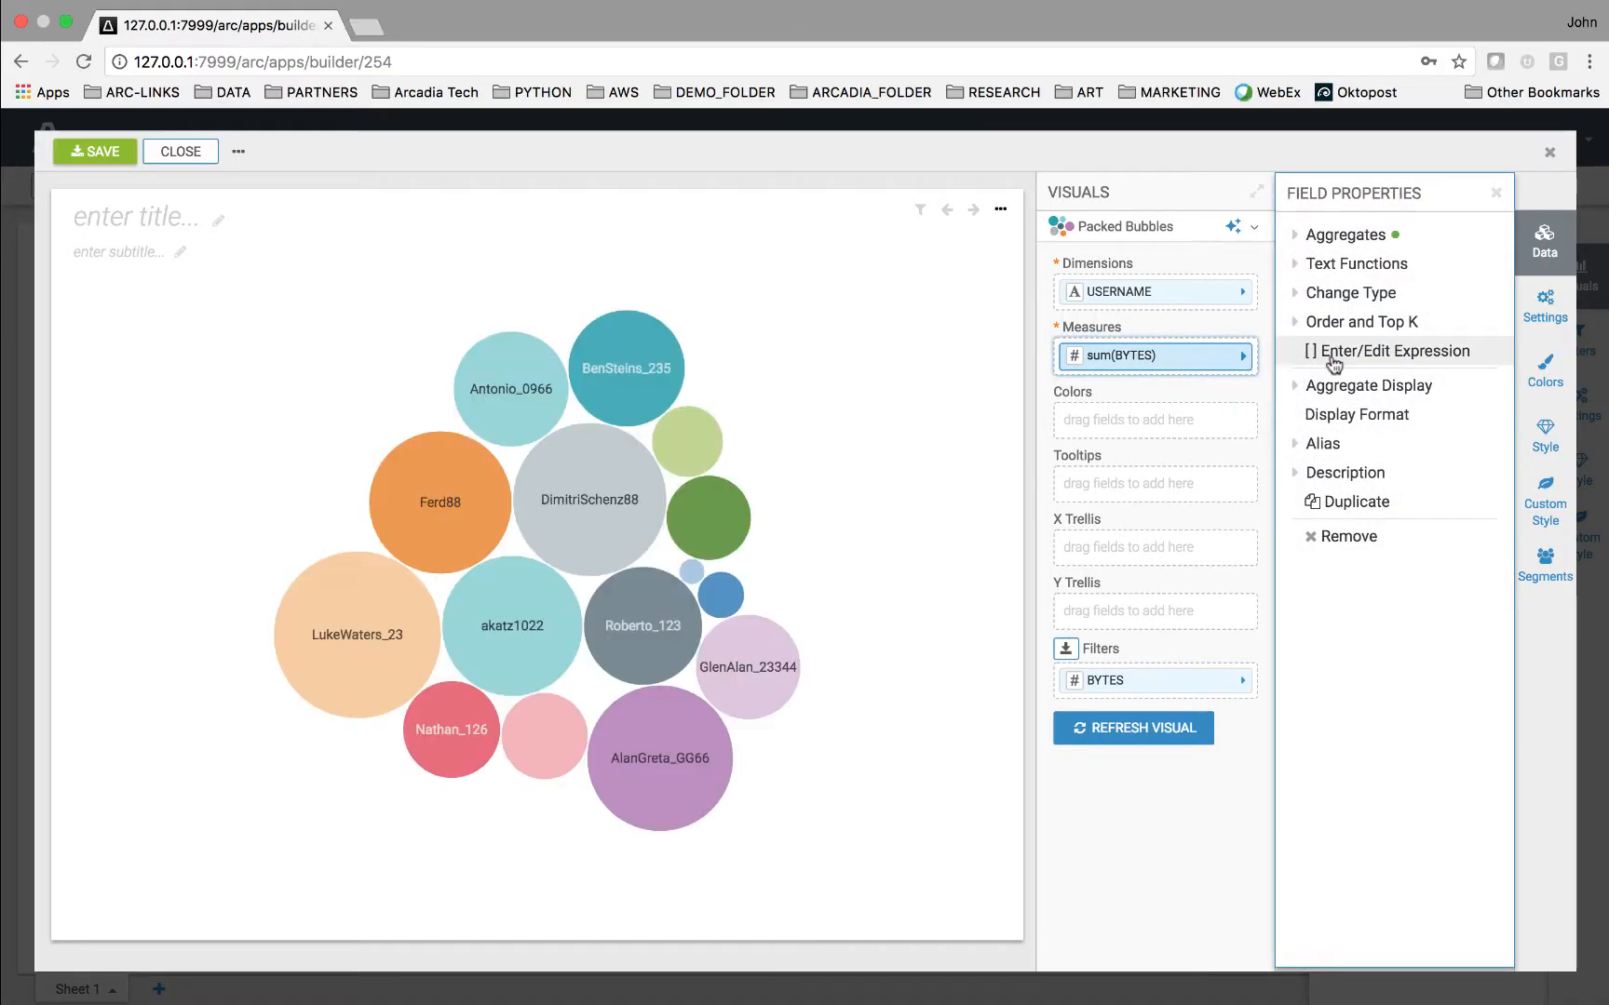
left_click(1333, 358)
triple_click(472, 243)
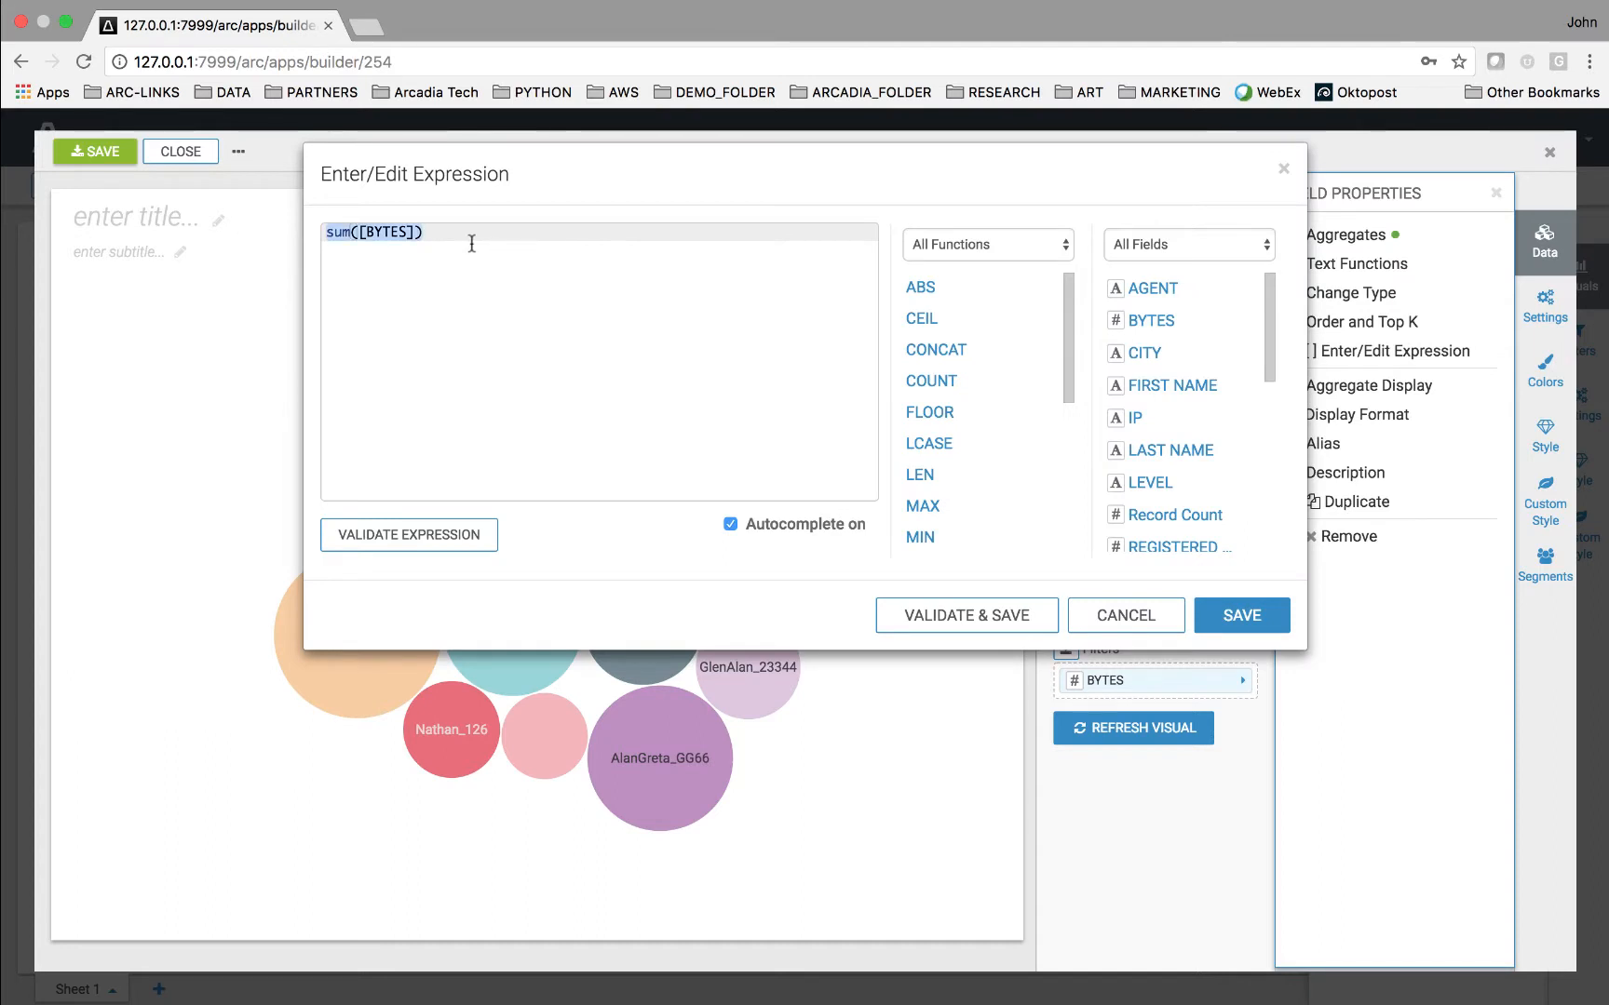
type("sum([BYTES]/1024)")
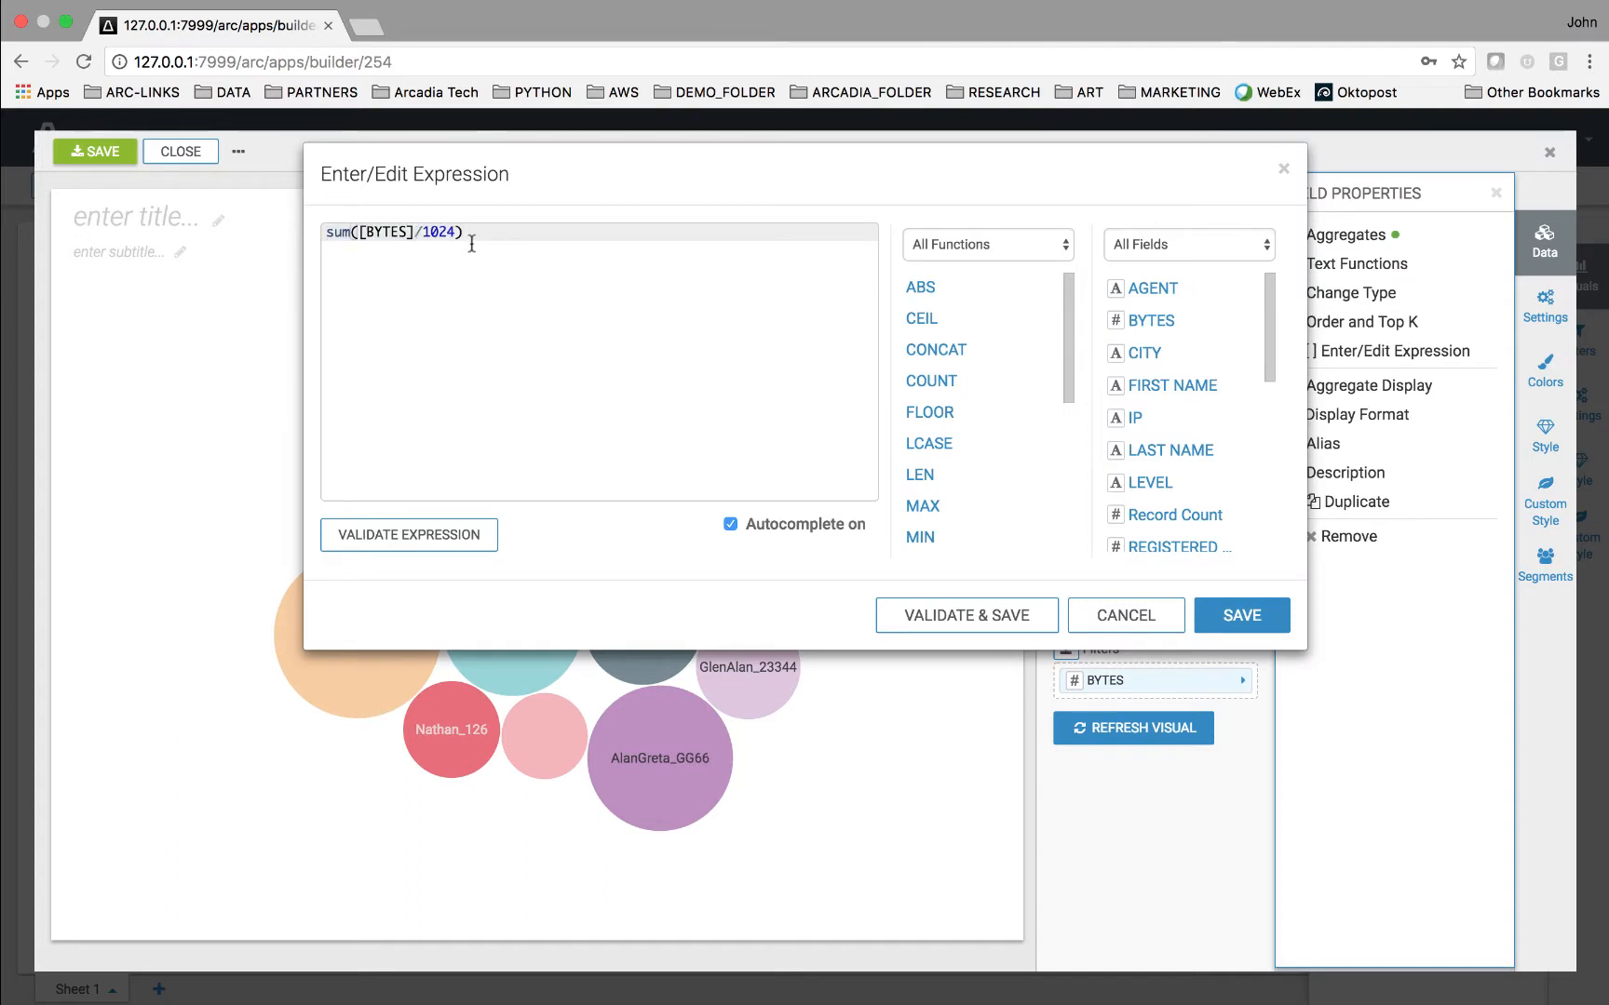
left_click(437, 545)
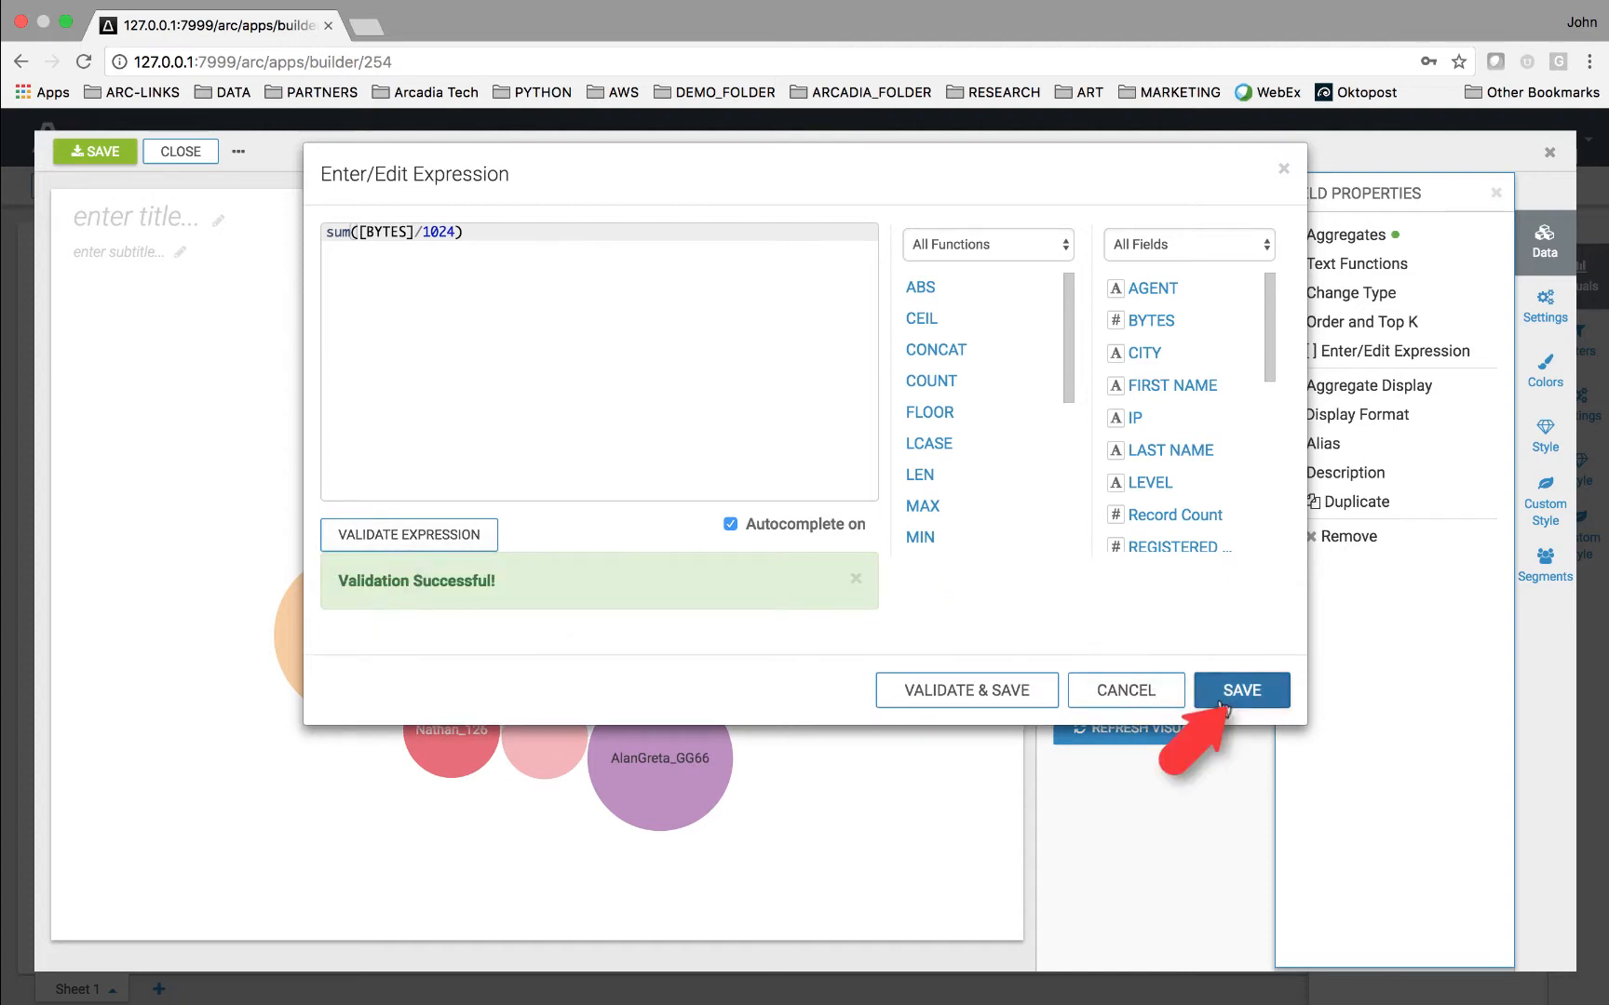
left_click(1229, 696)
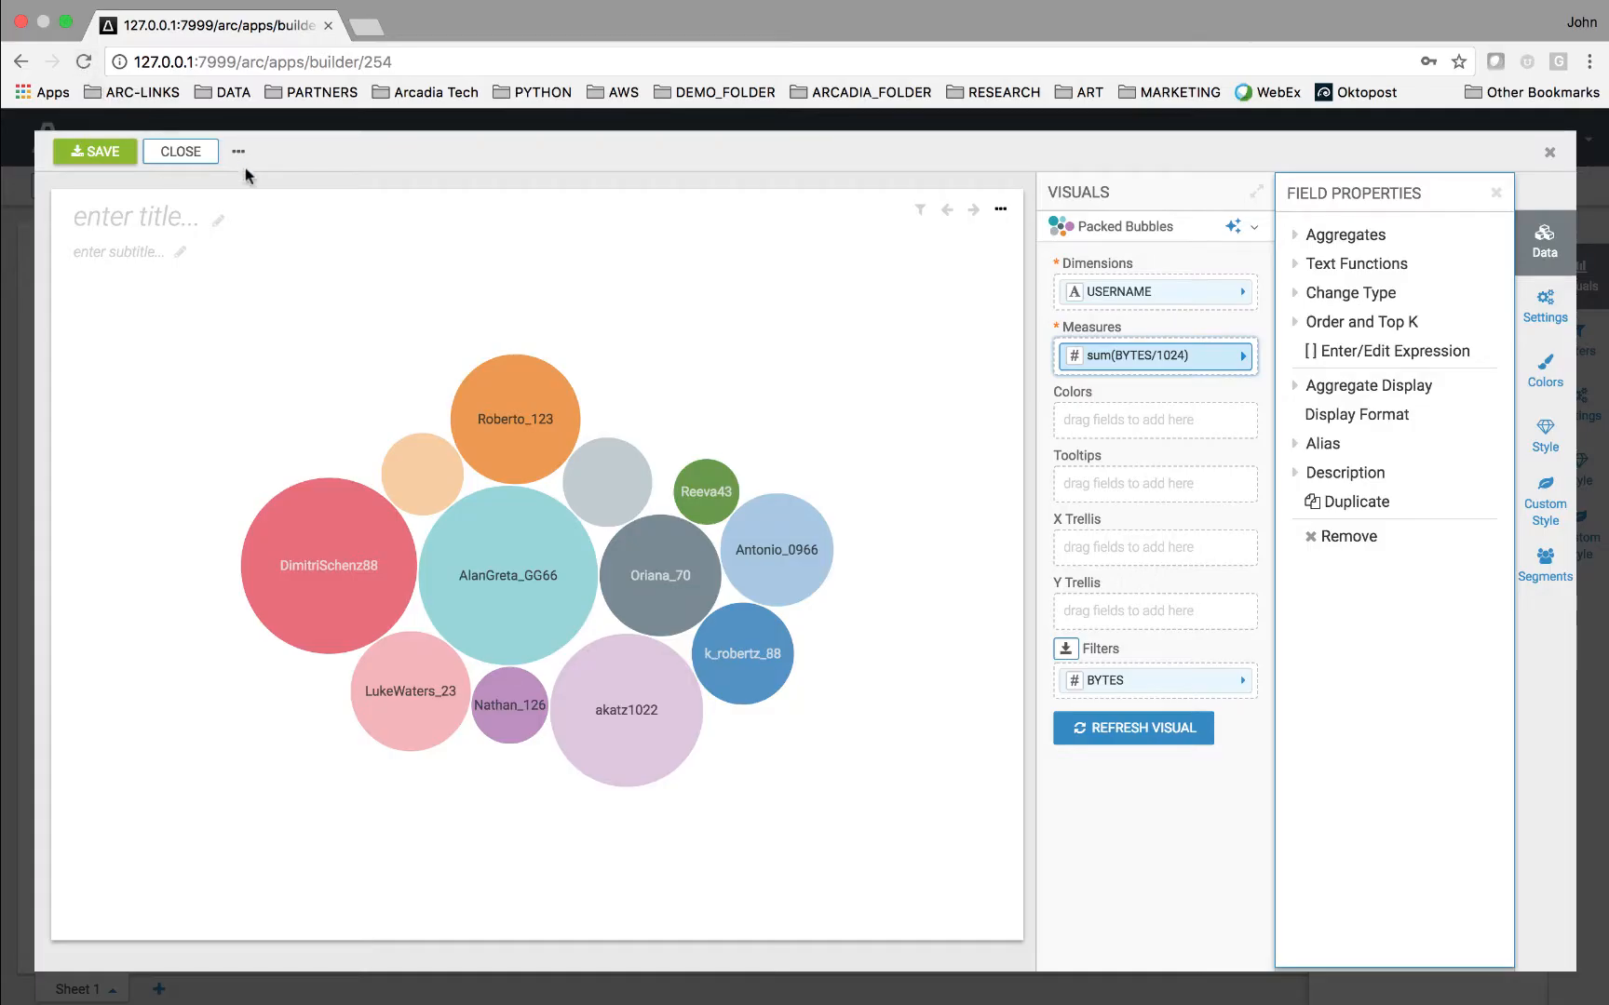
Step: Change the bubble visual's BYTES filter expression to sum([BYTES]/1024)>50, validate it and save it
left_click(1132, 678)
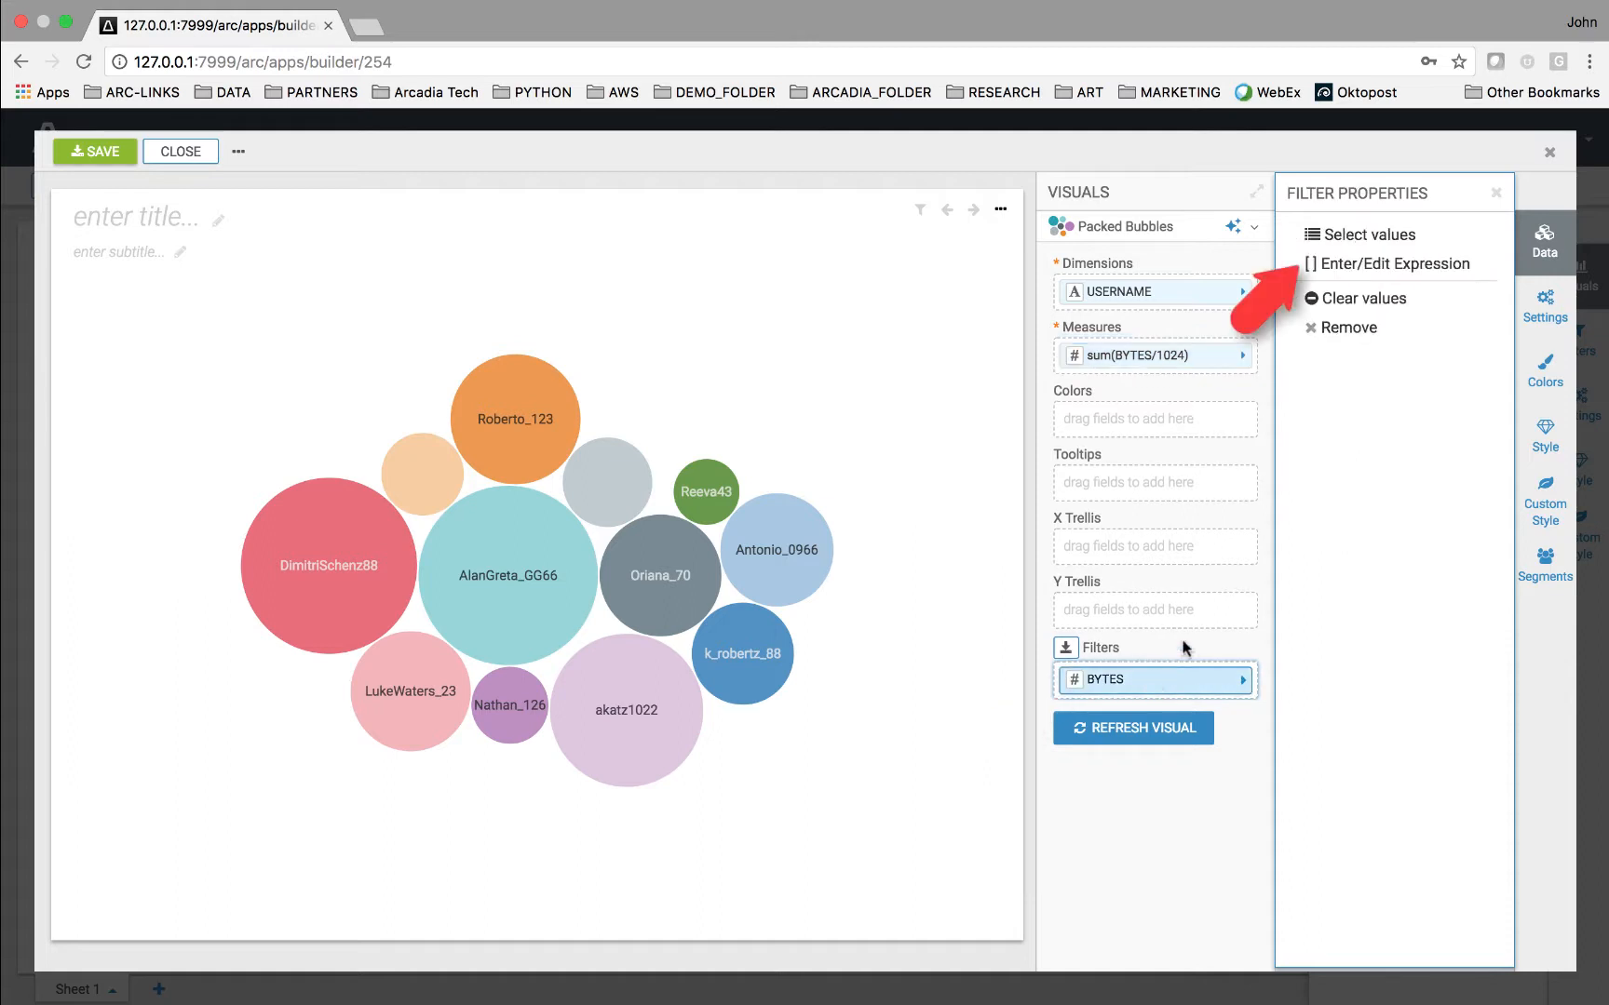
left_click(1337, 267)
triple_click(387, 238)
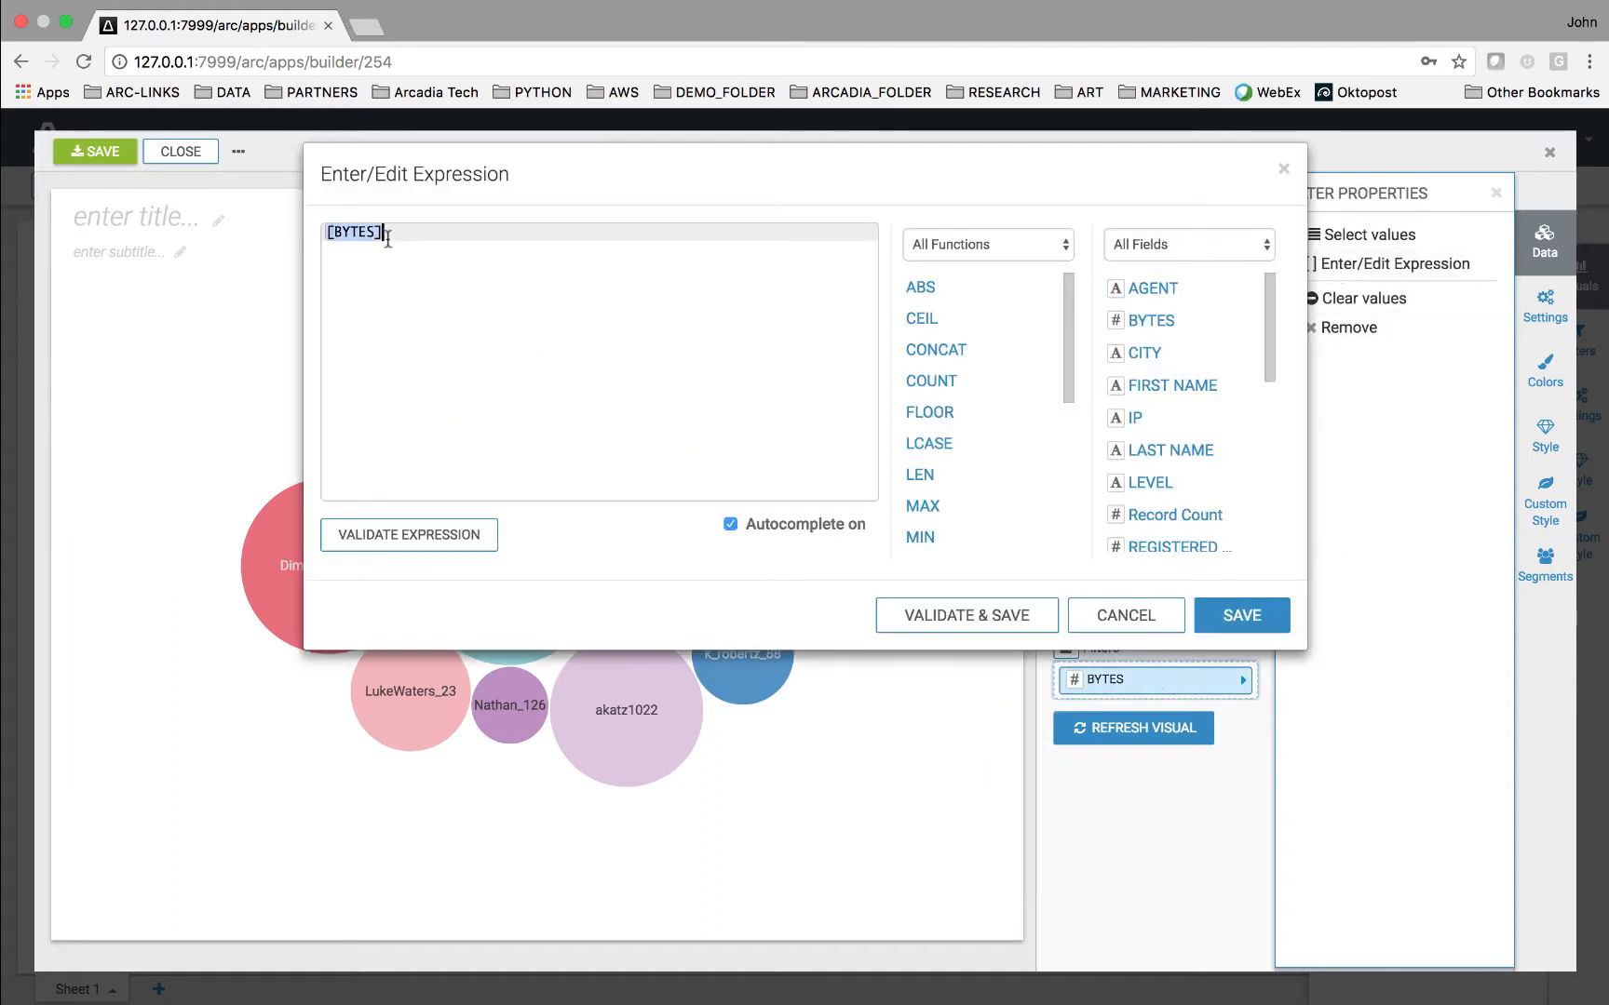
type("sum([BYTES]/1024)>50")
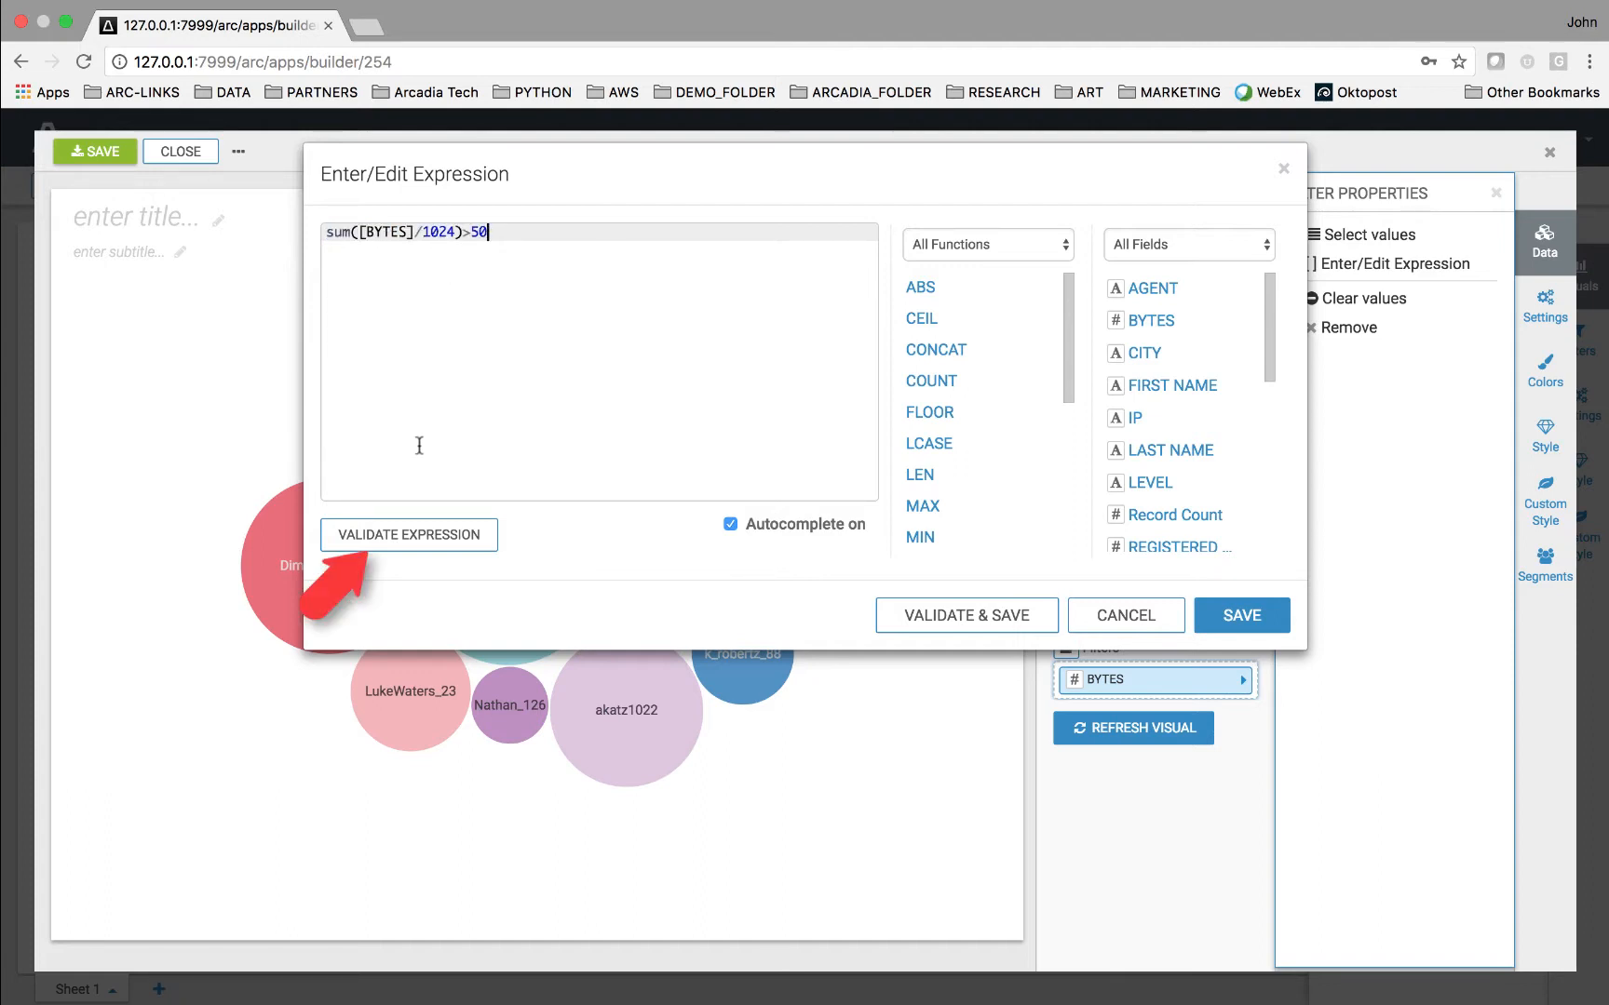
left_click(414, 536)
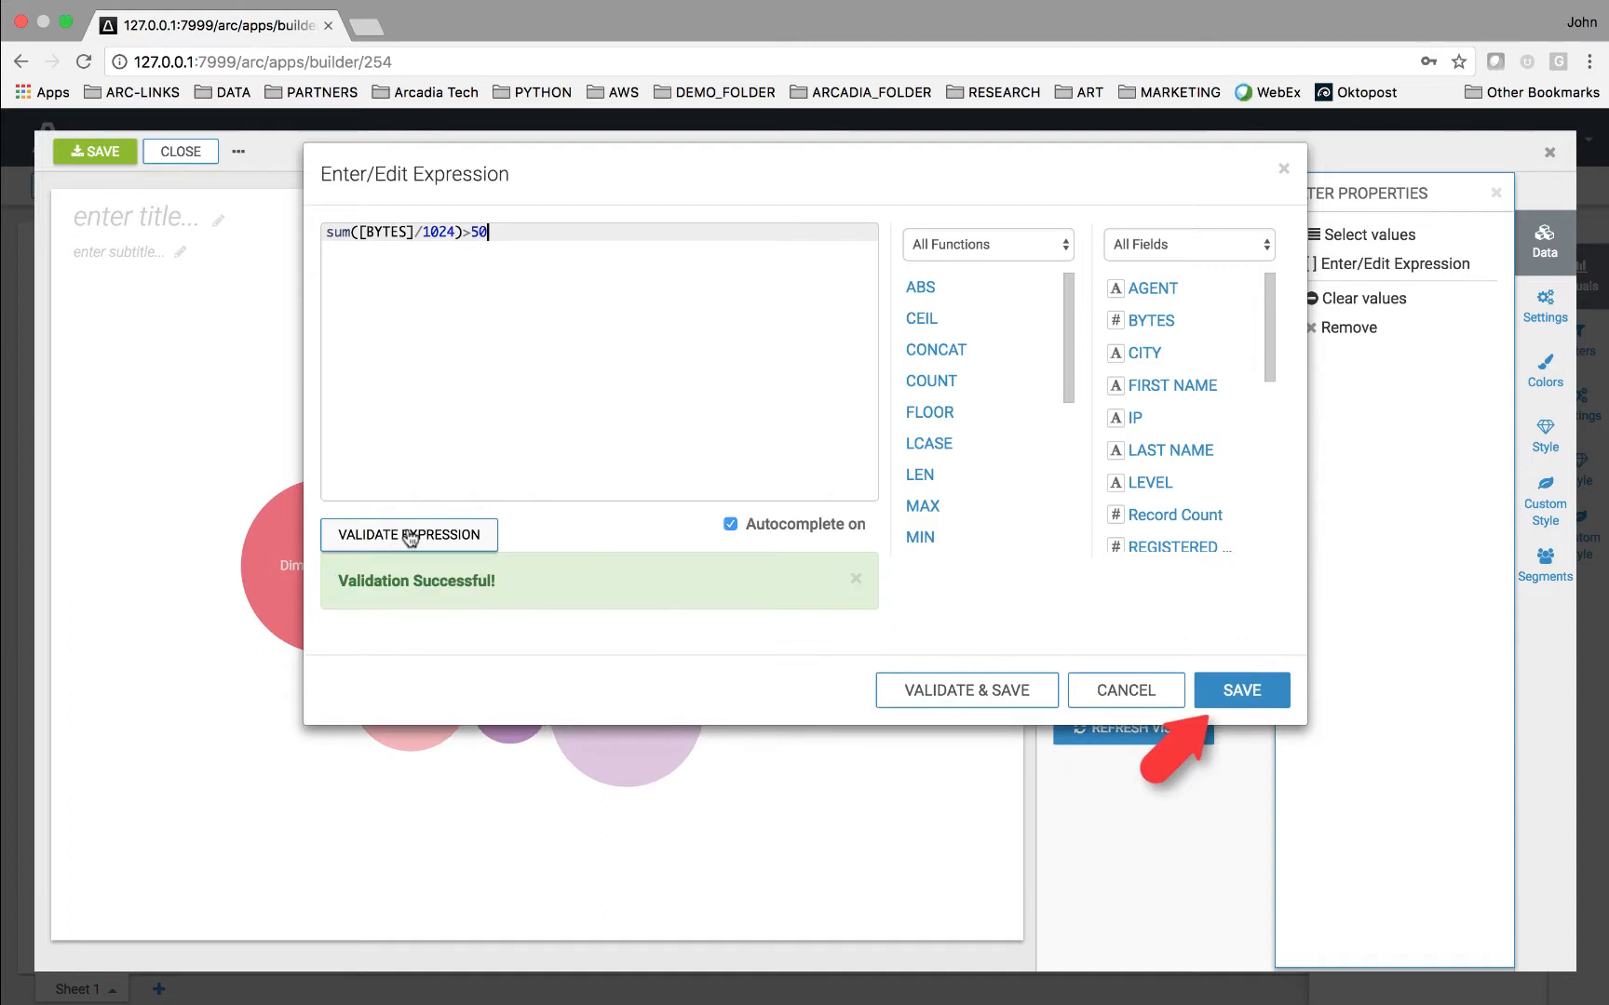
left_click(1238, 693)
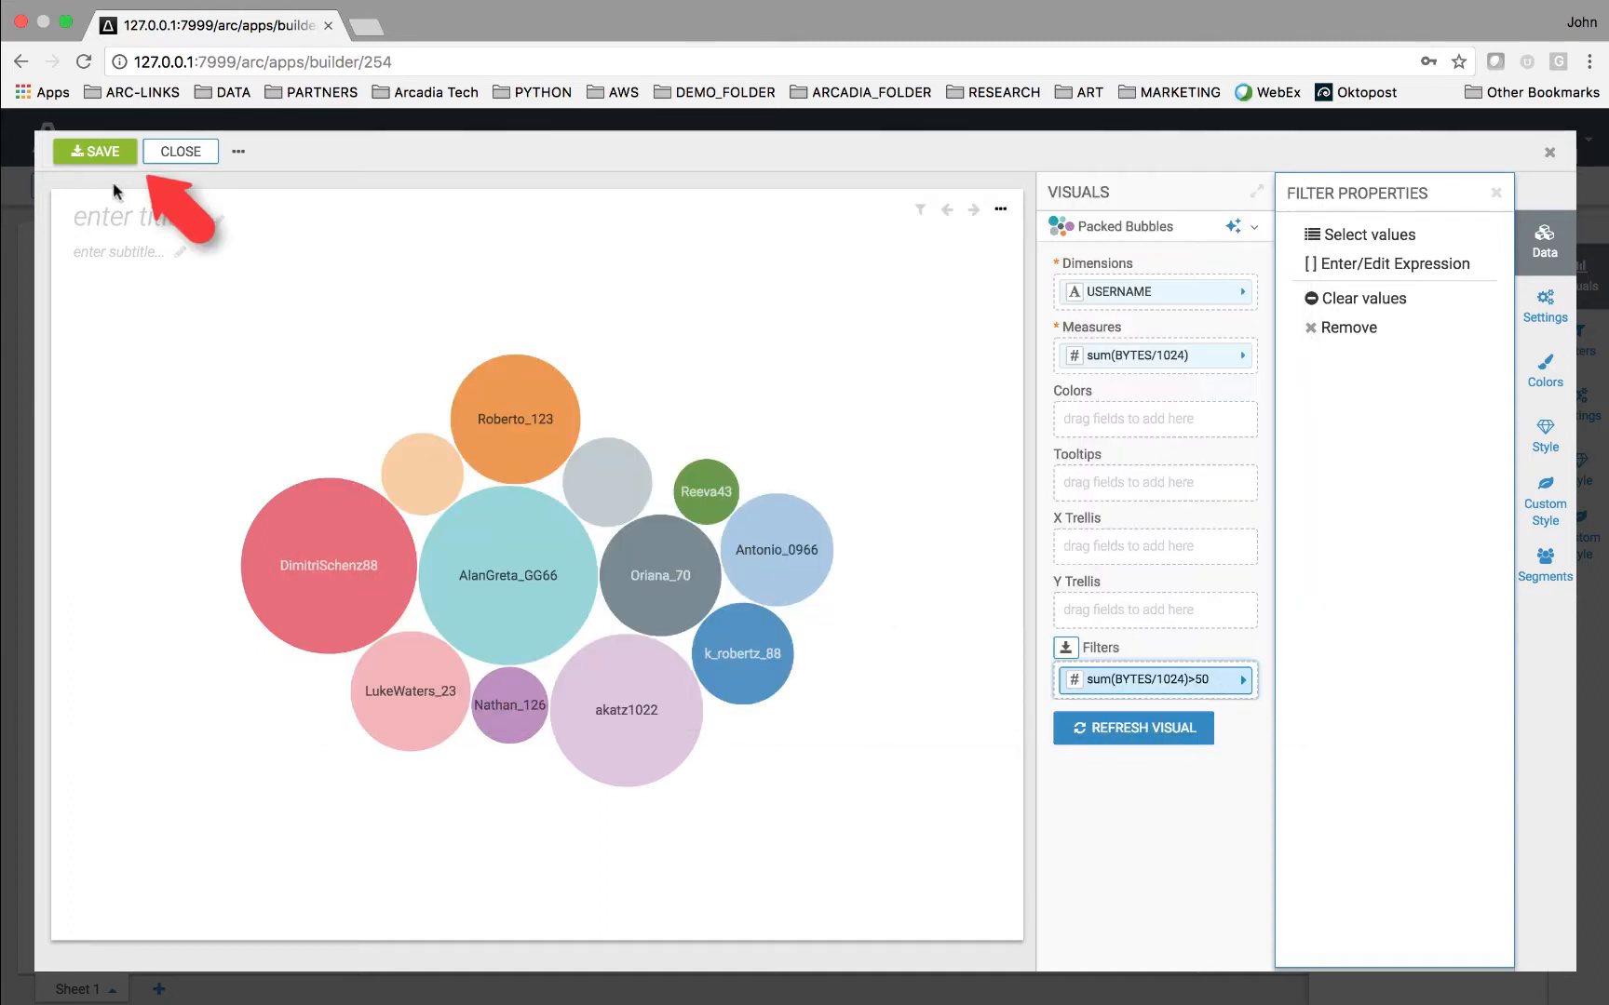
Step: Save the bubble visual, return to the dashboard and save the dashboard as well
left_click(96, 158)
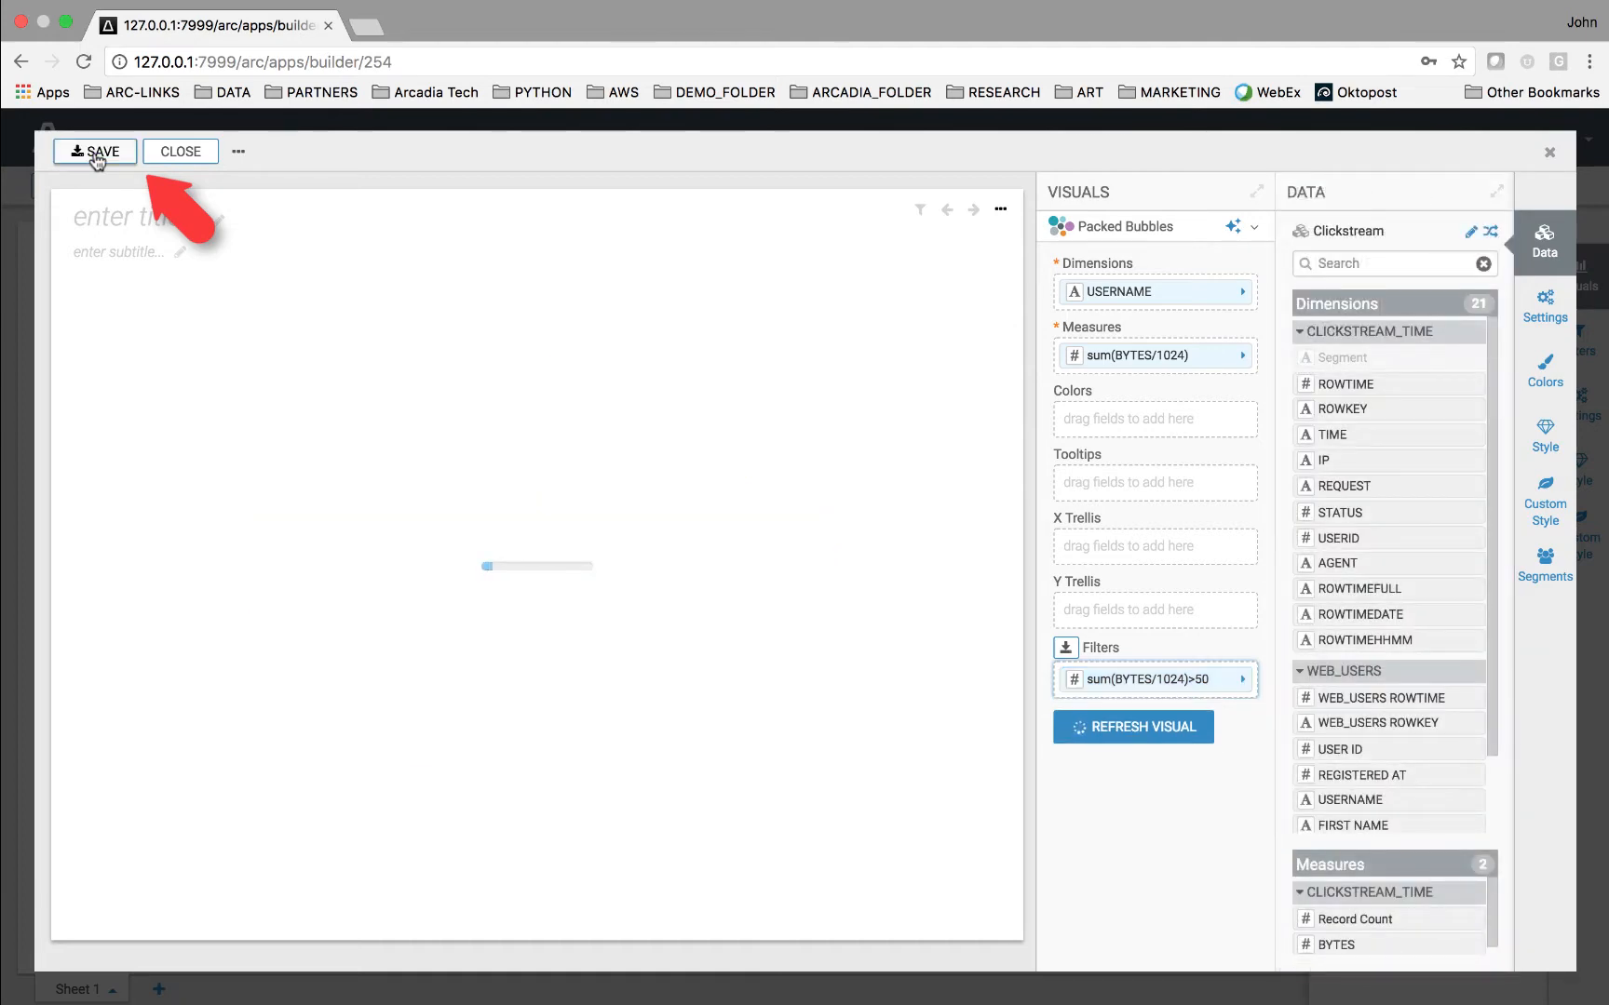
left_click(178, 152)
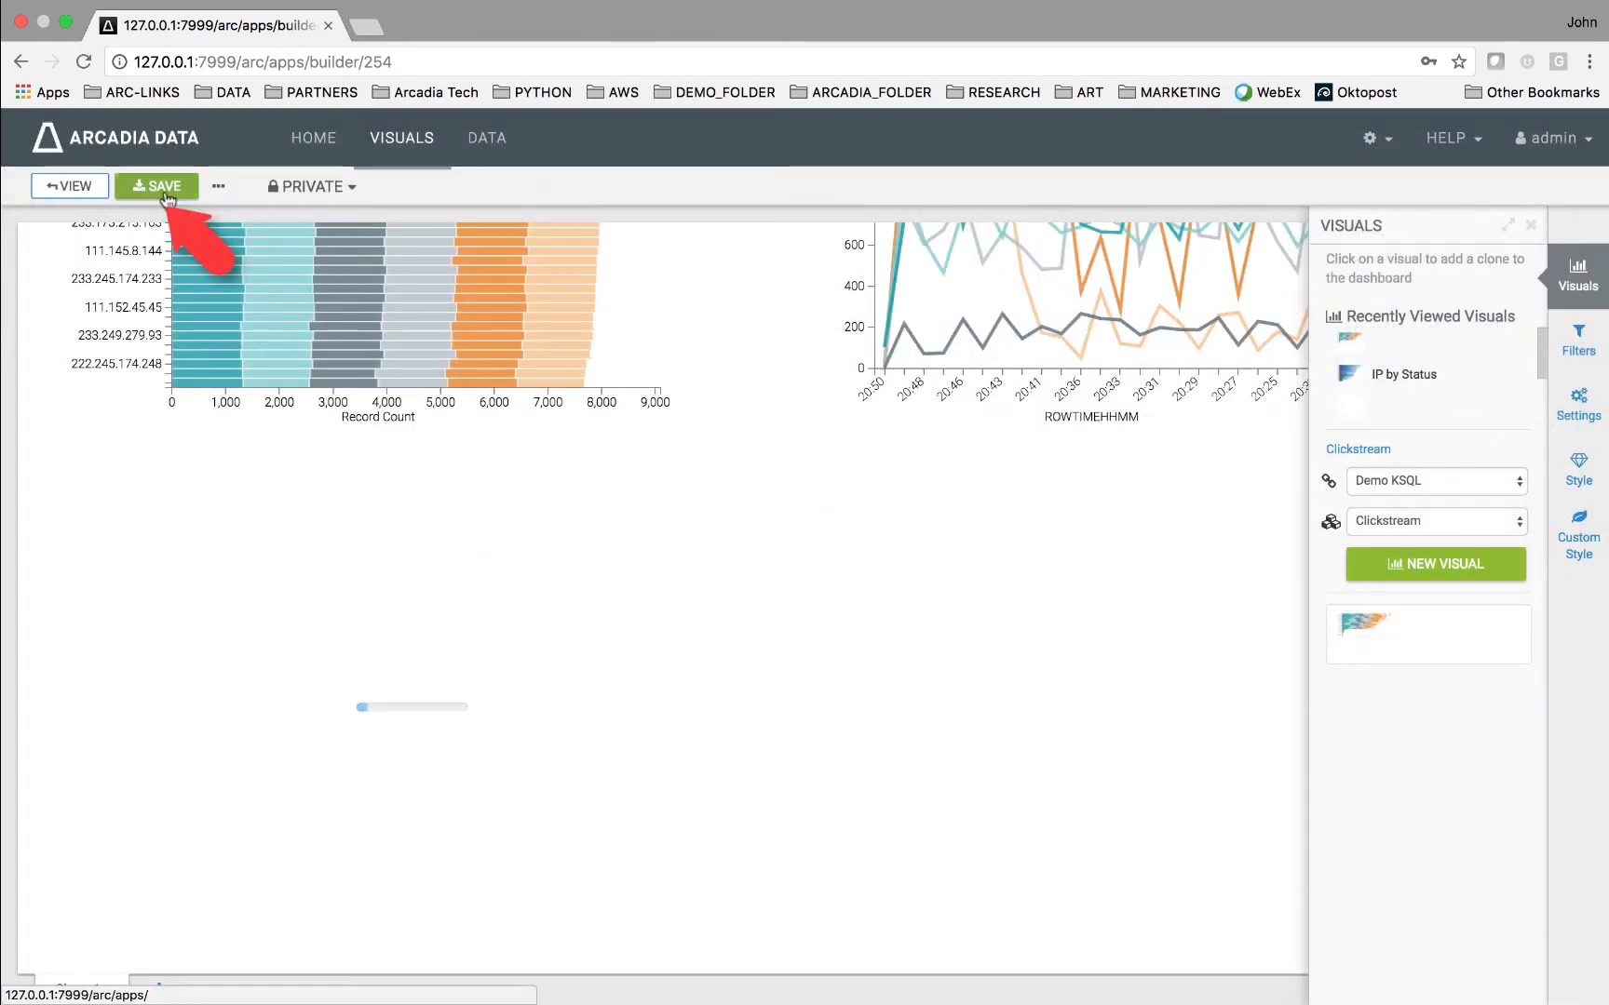
left_click(164, 189)
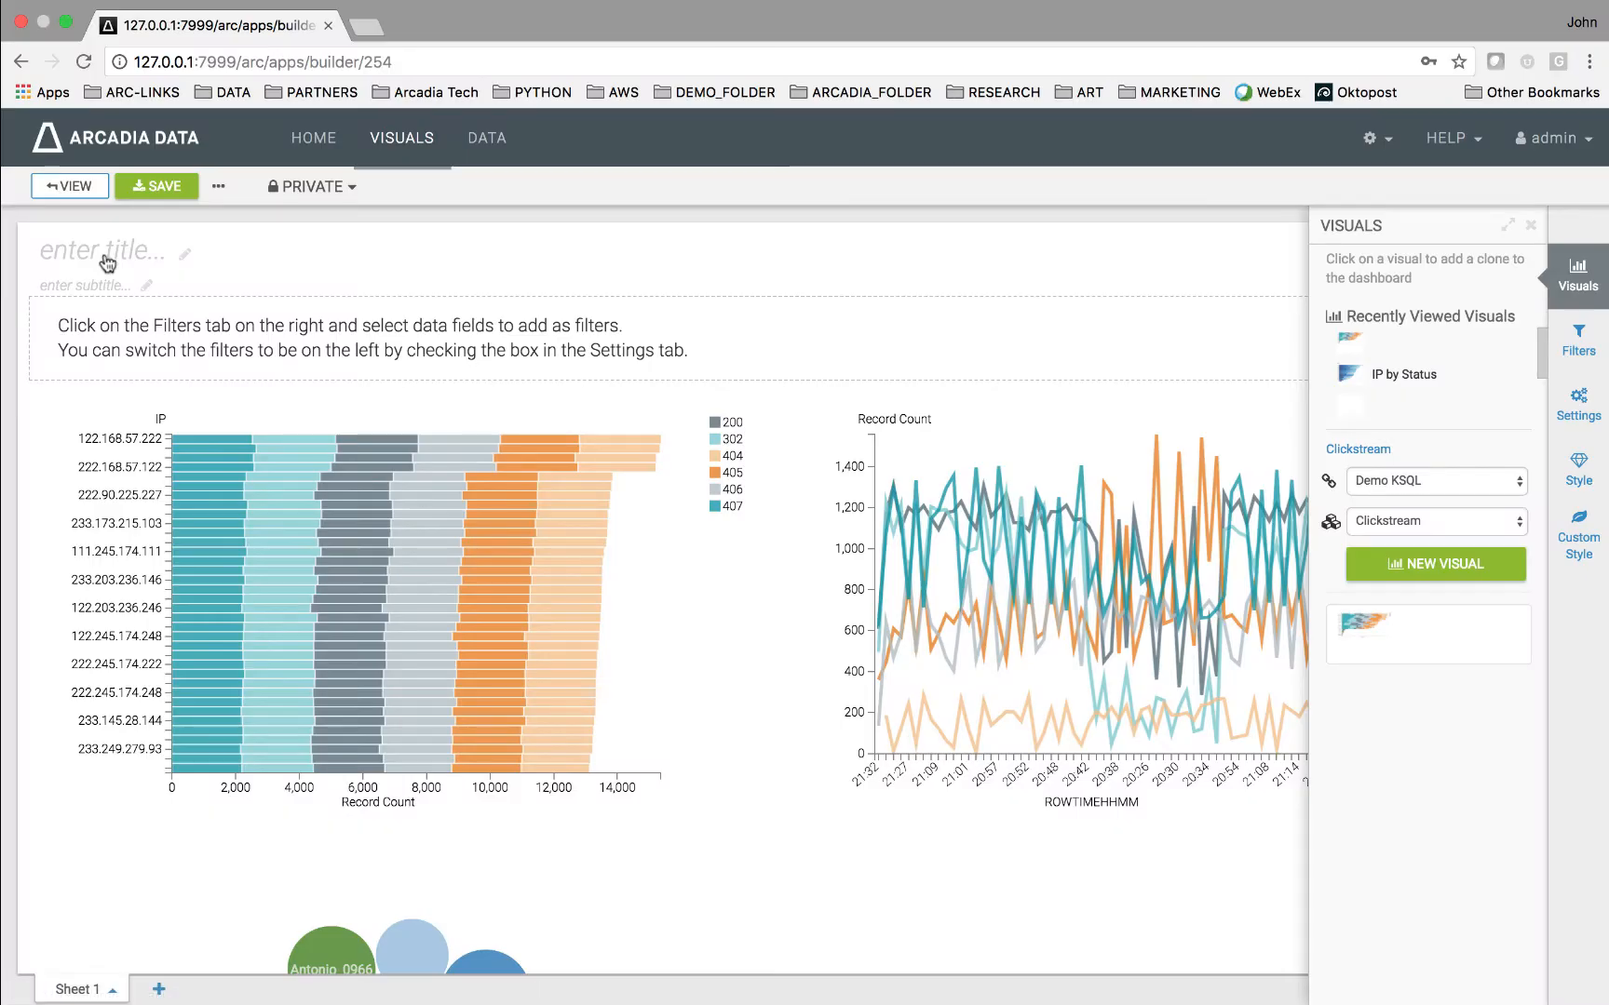
Step: Title the dashboard "KSQL Real-Time Dashboard"
left_click(104, 253)
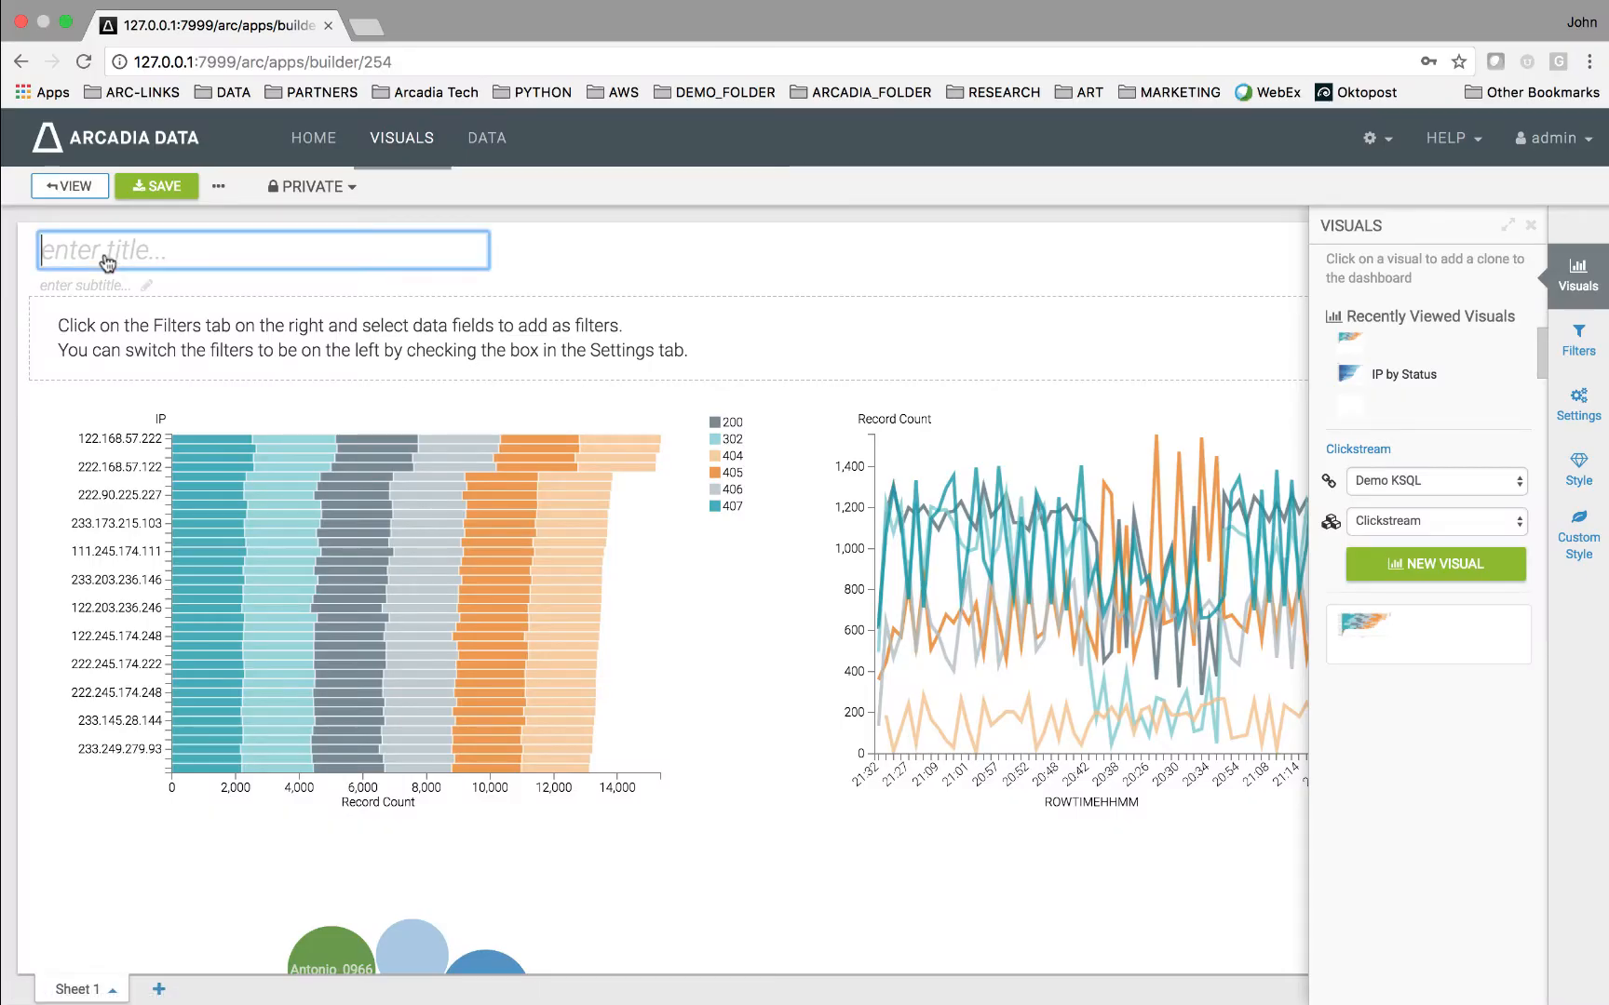
type("KSQL Real-Time Dashboard")
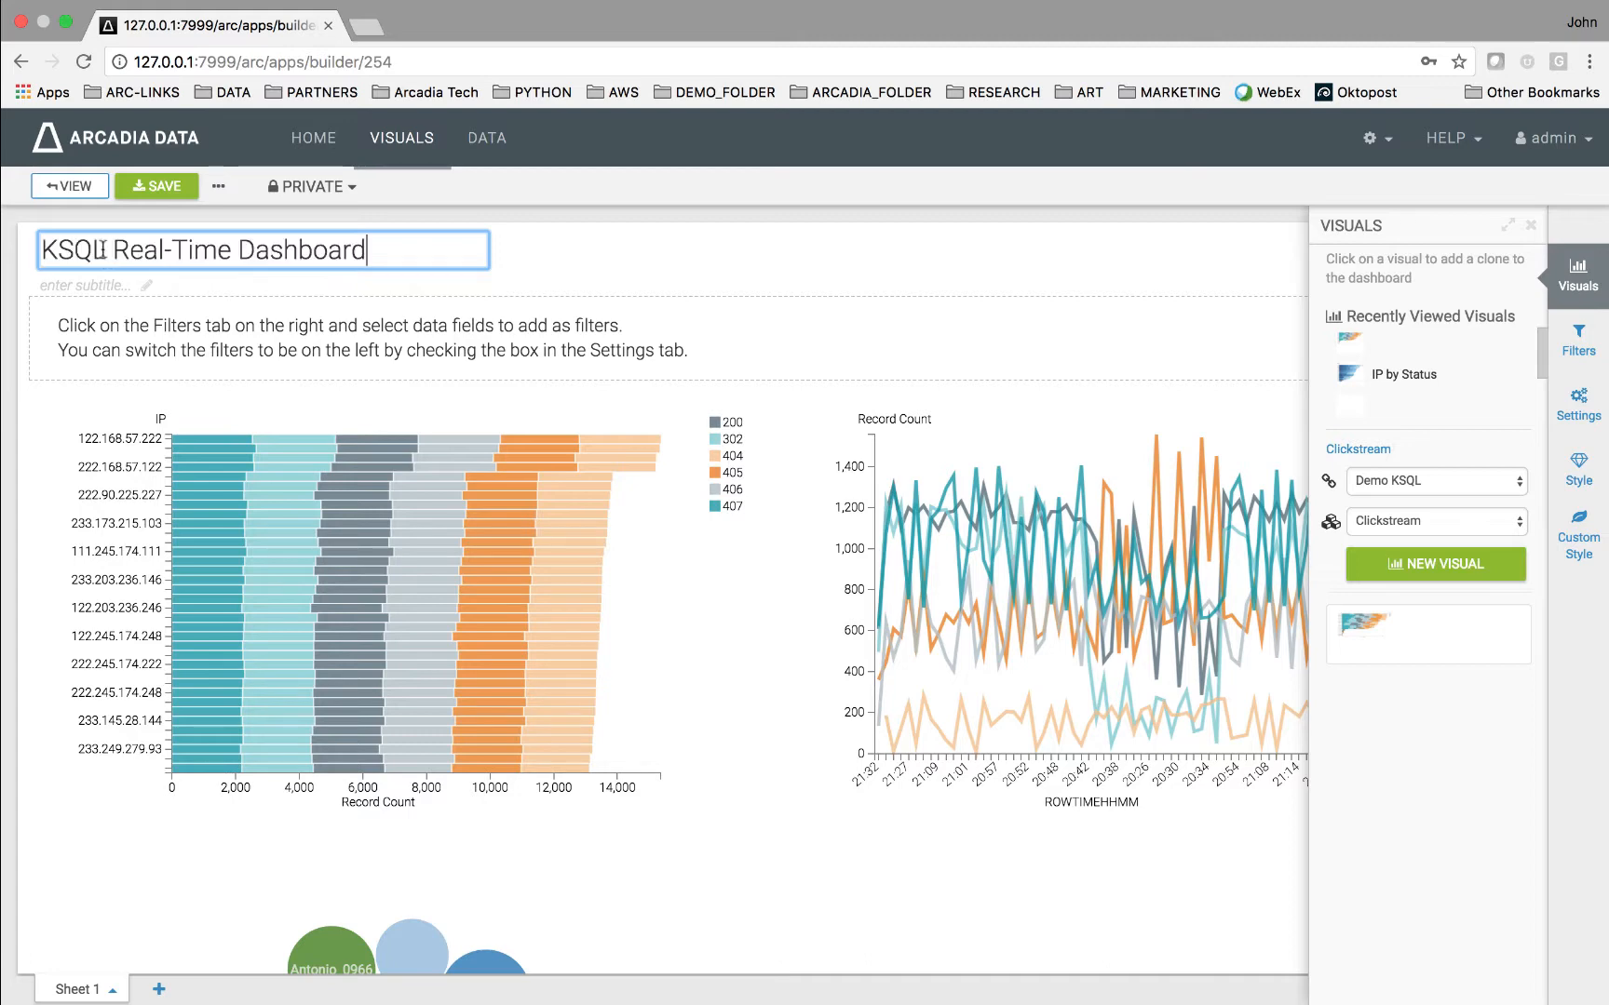
left_click(531, 284)
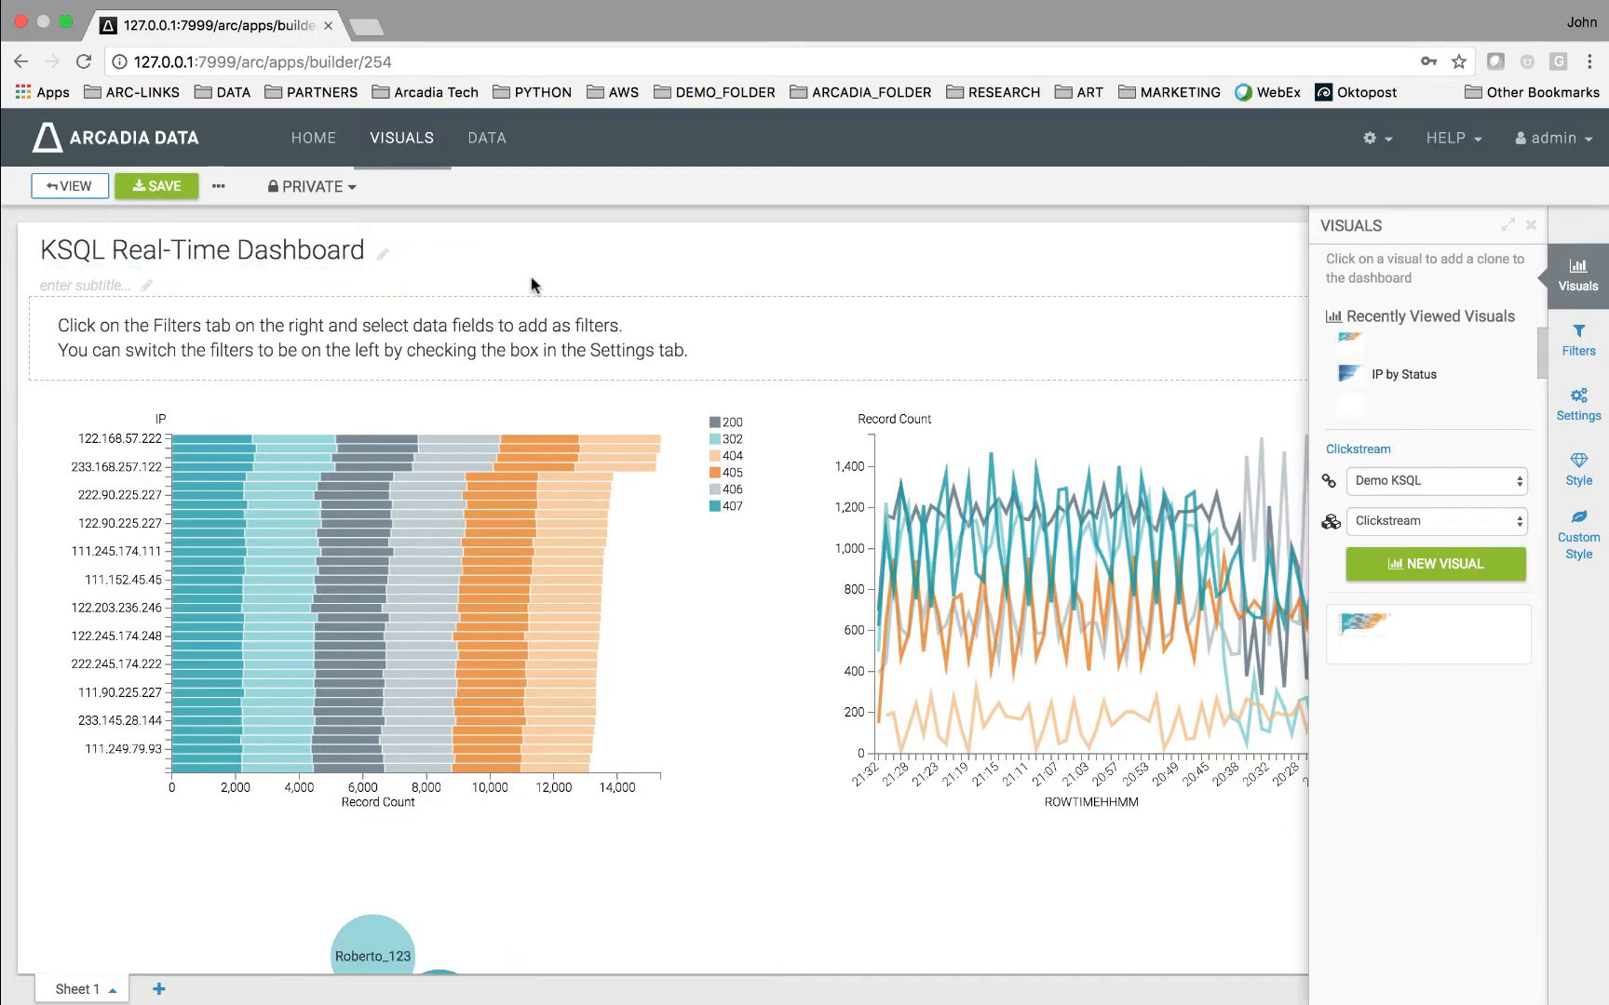
Step: Apply the turquoise gradient palette in reversed color order to the IP bar visual, save it and return to the dashboard
scroll(540, 316, "down", 2)
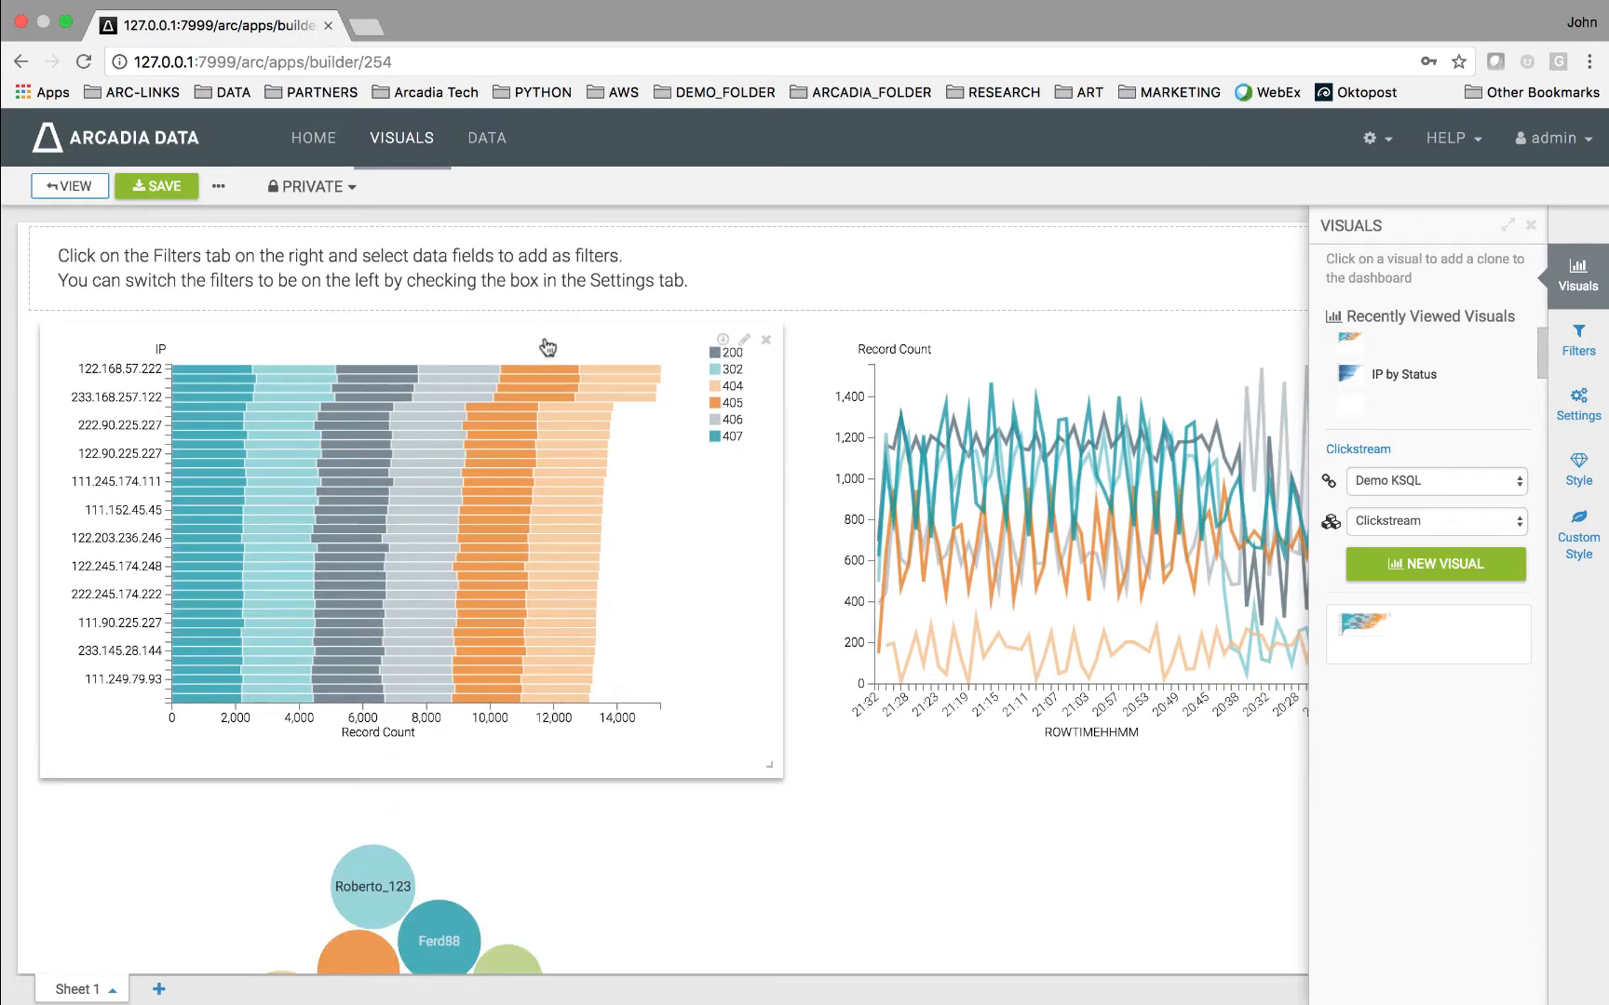
left_click(548, 347)
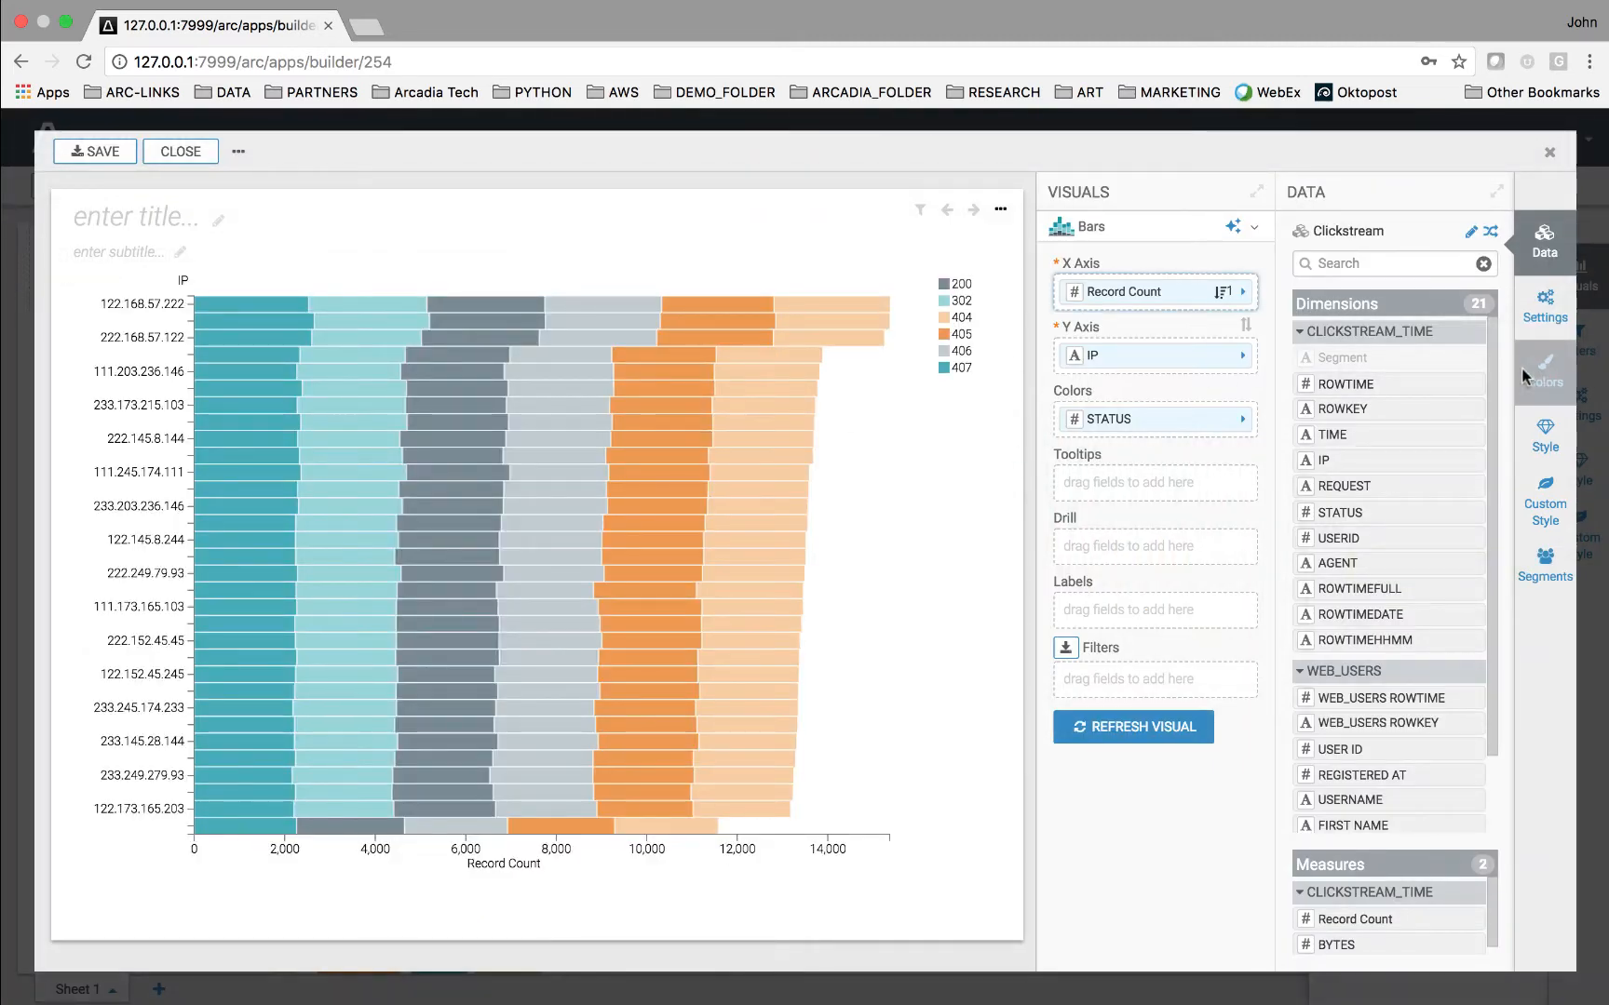
left_click(1526, 374)
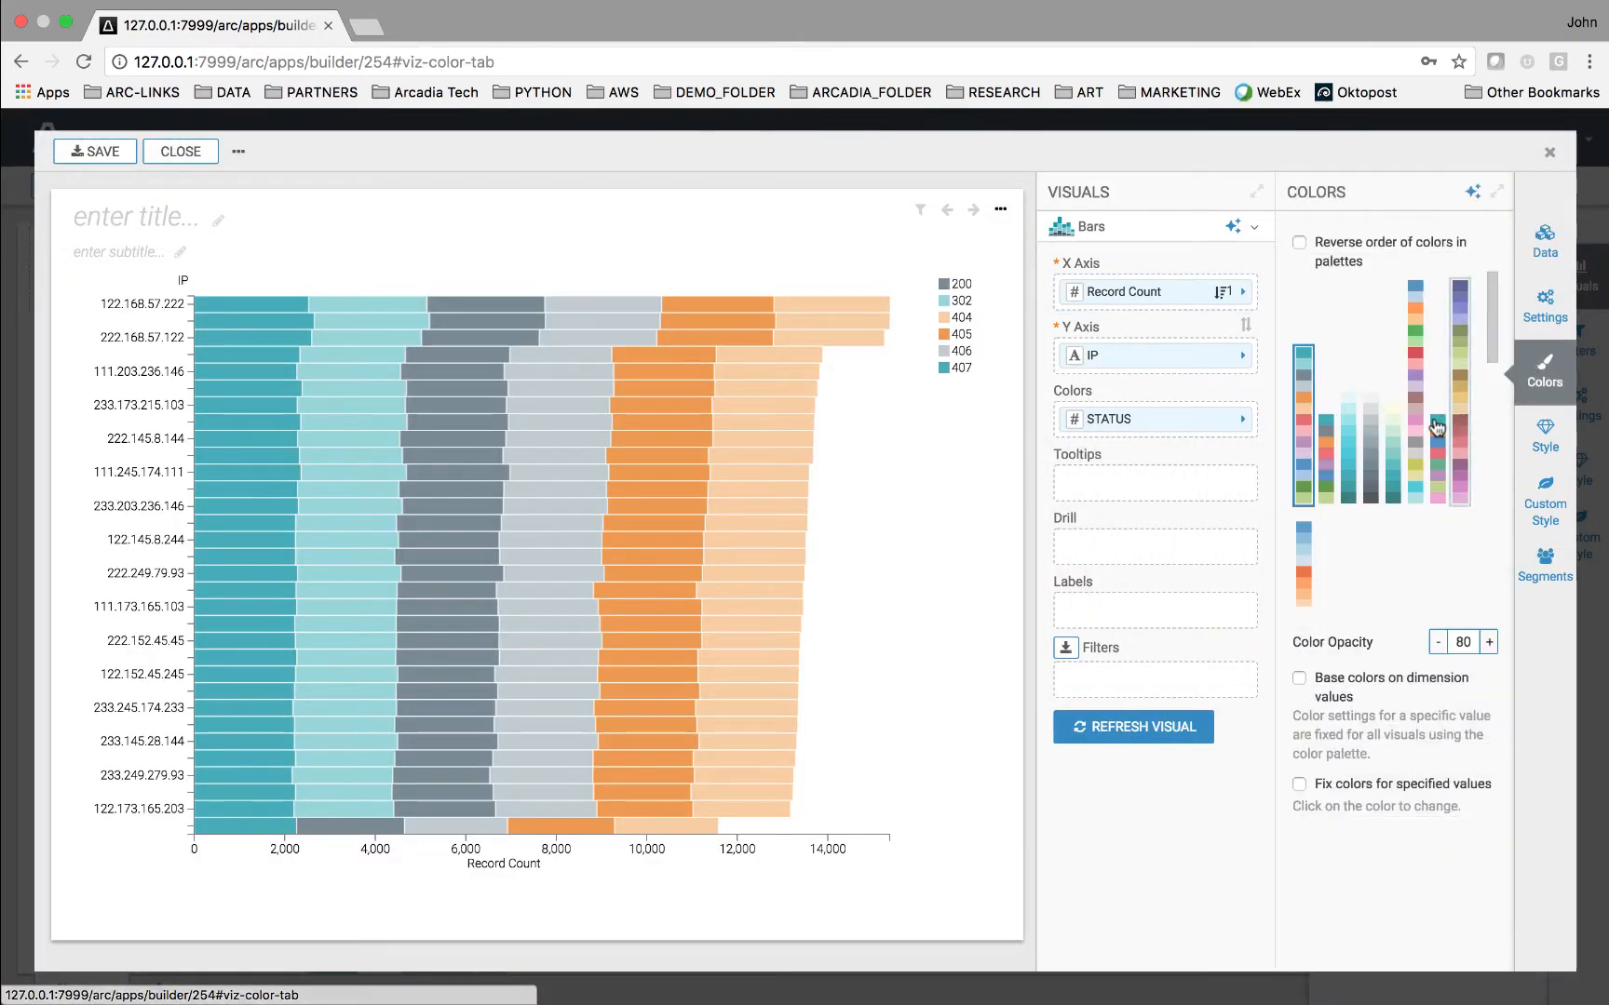
left_click(1352, 463)
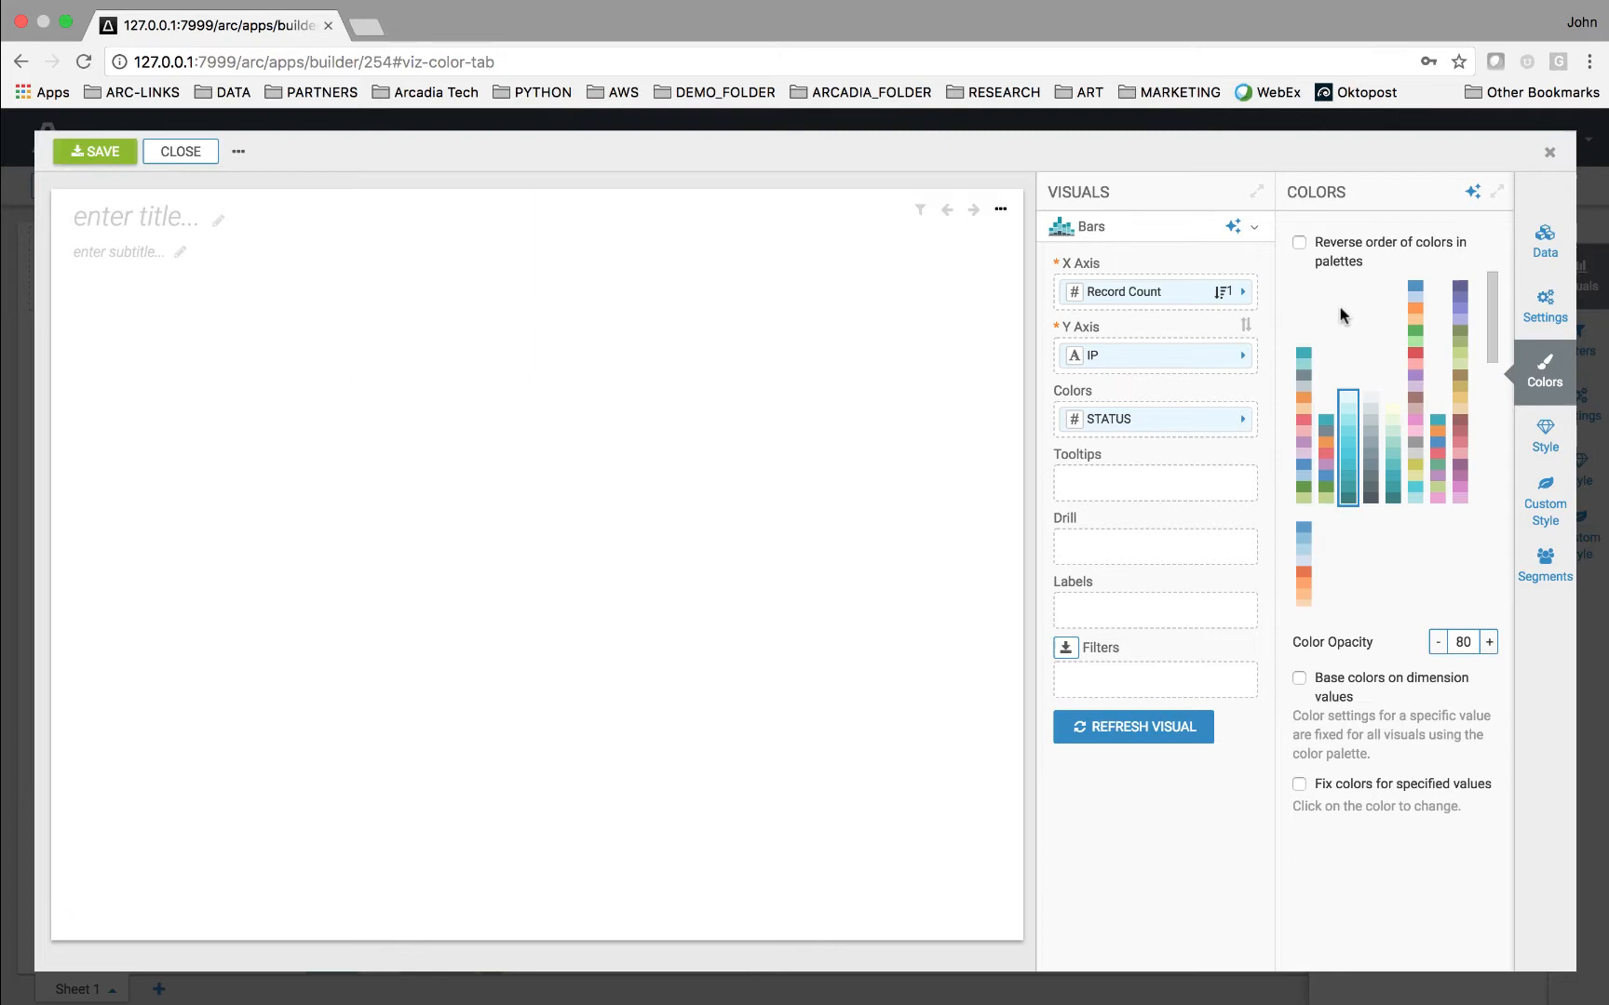
left_click(1300, 243)
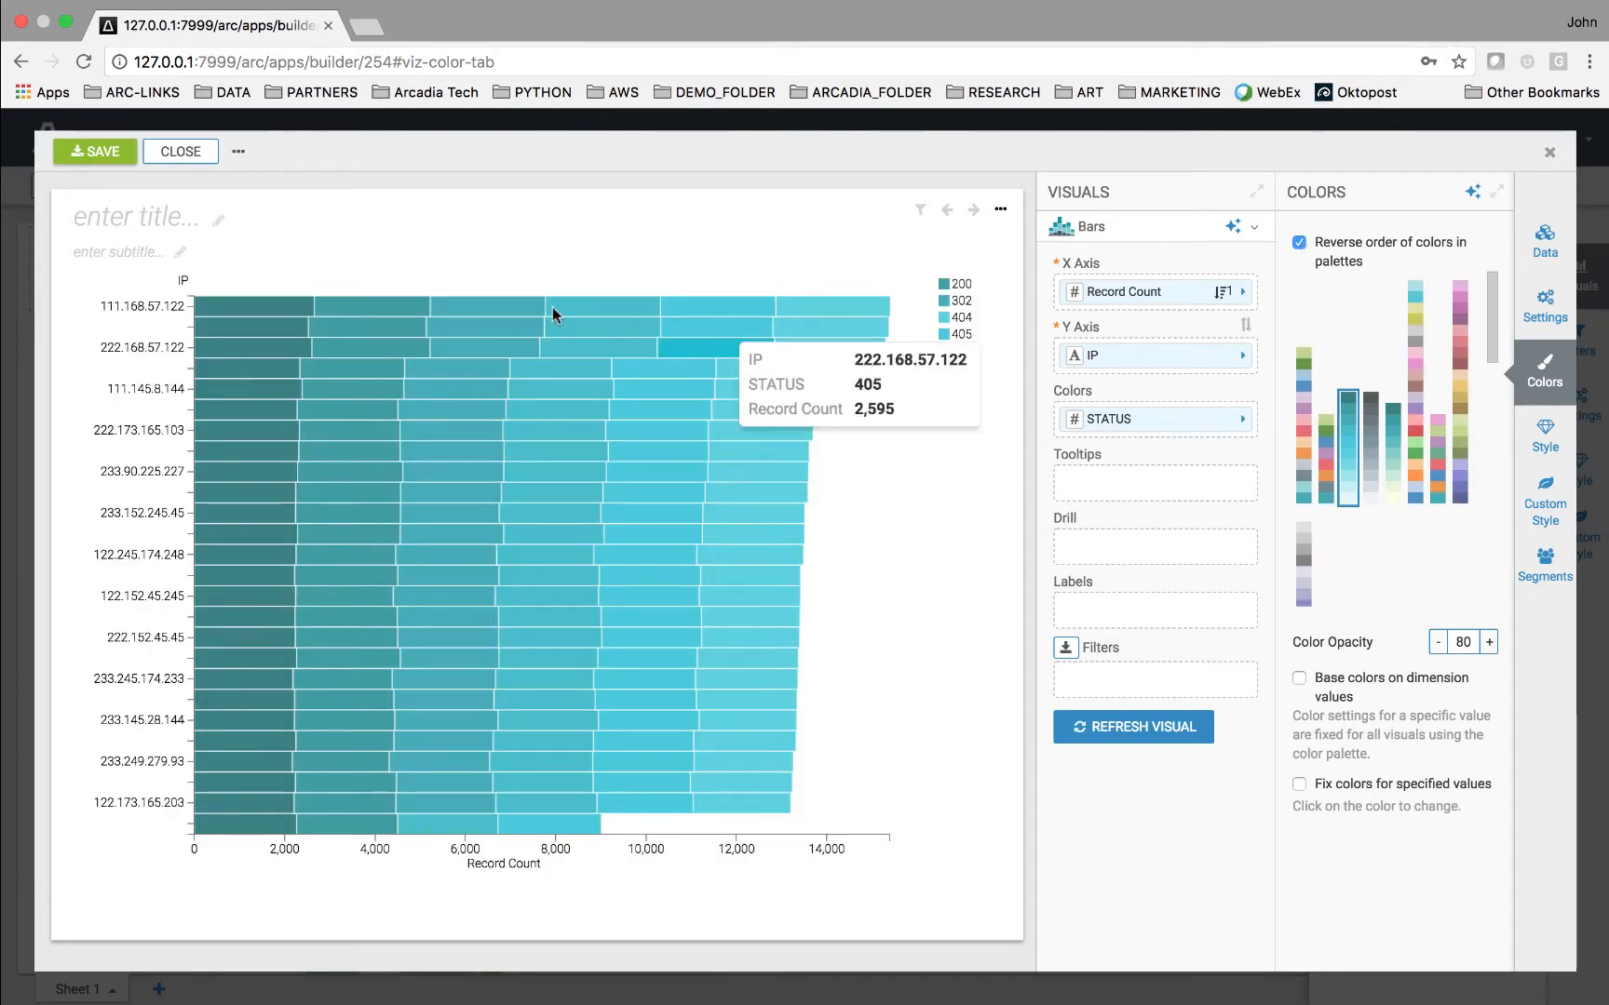
left_click(89, 156)
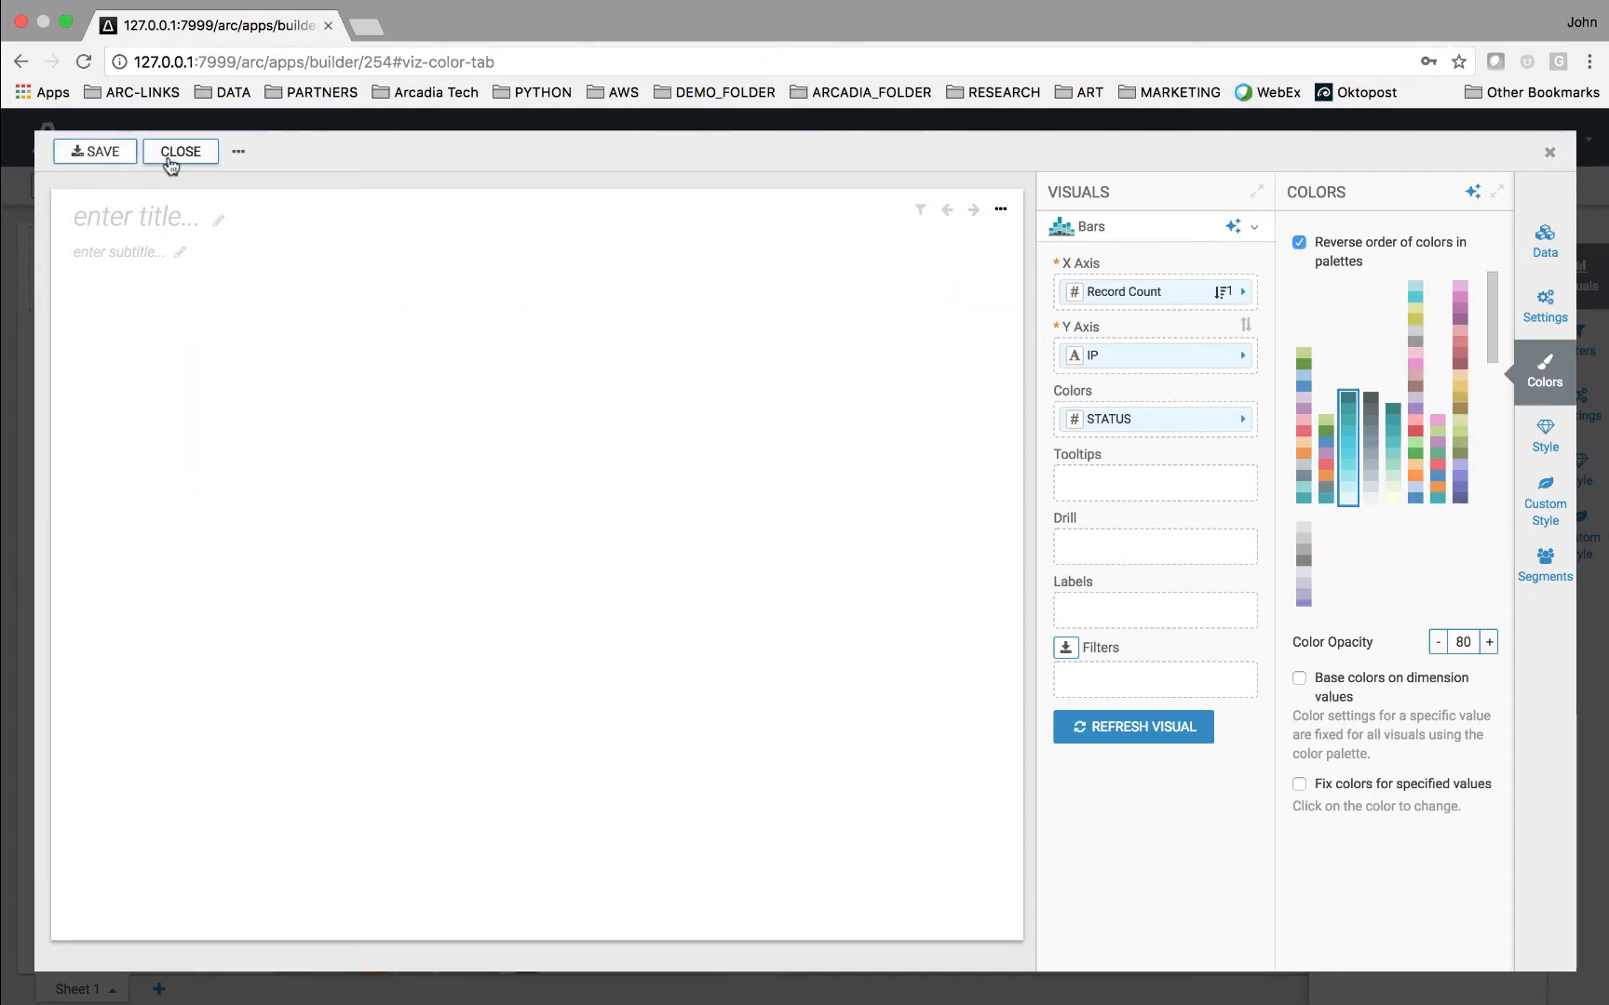
left_click(177, 152)
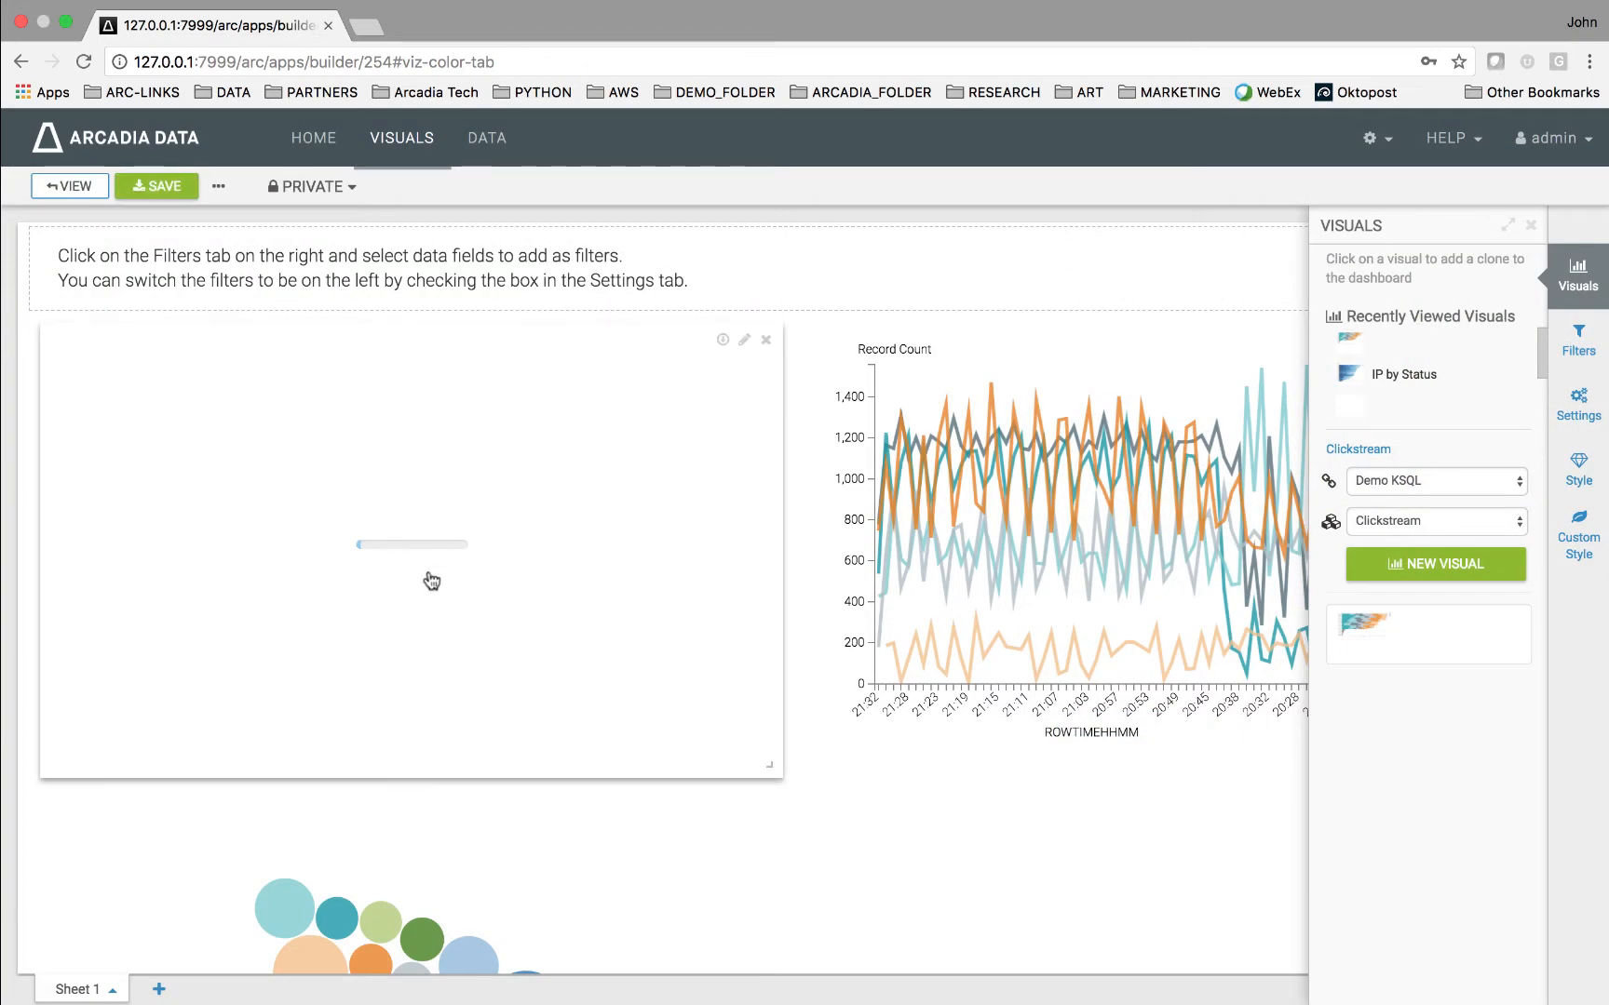
Step: Title the packed bubbles visual "Suspicious Users > 50 kb", save it and return to the dashboard
mouse_move(431, 579)
scroll(431, 579, "down", 3)
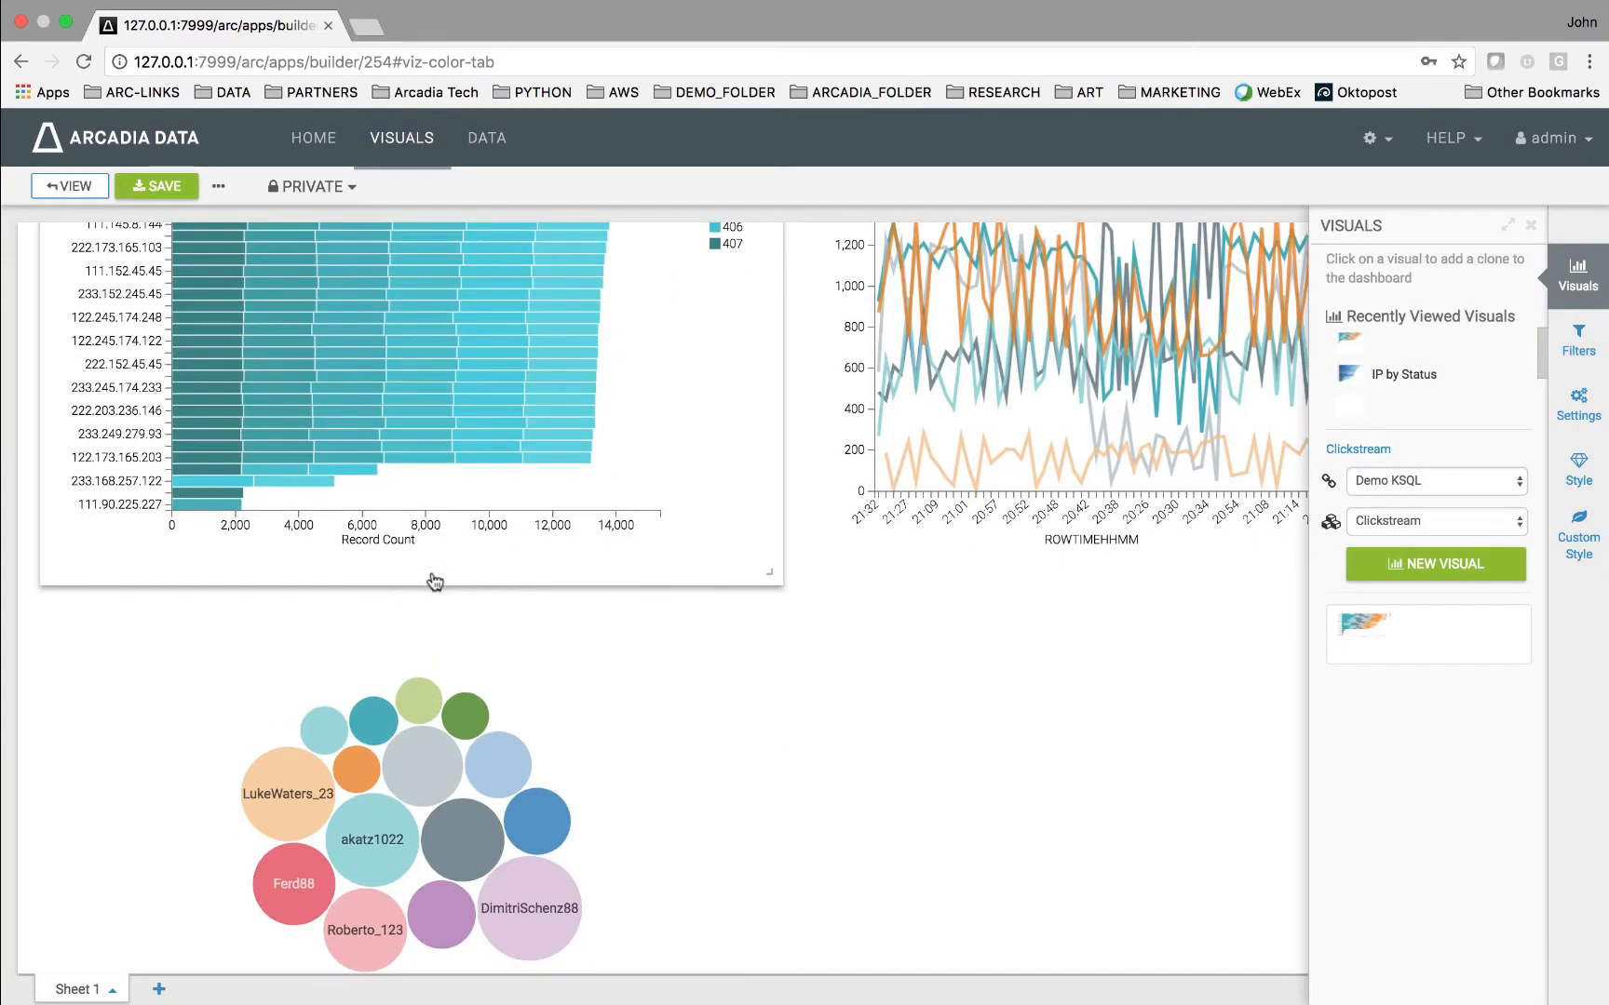
left_click(545, 681)
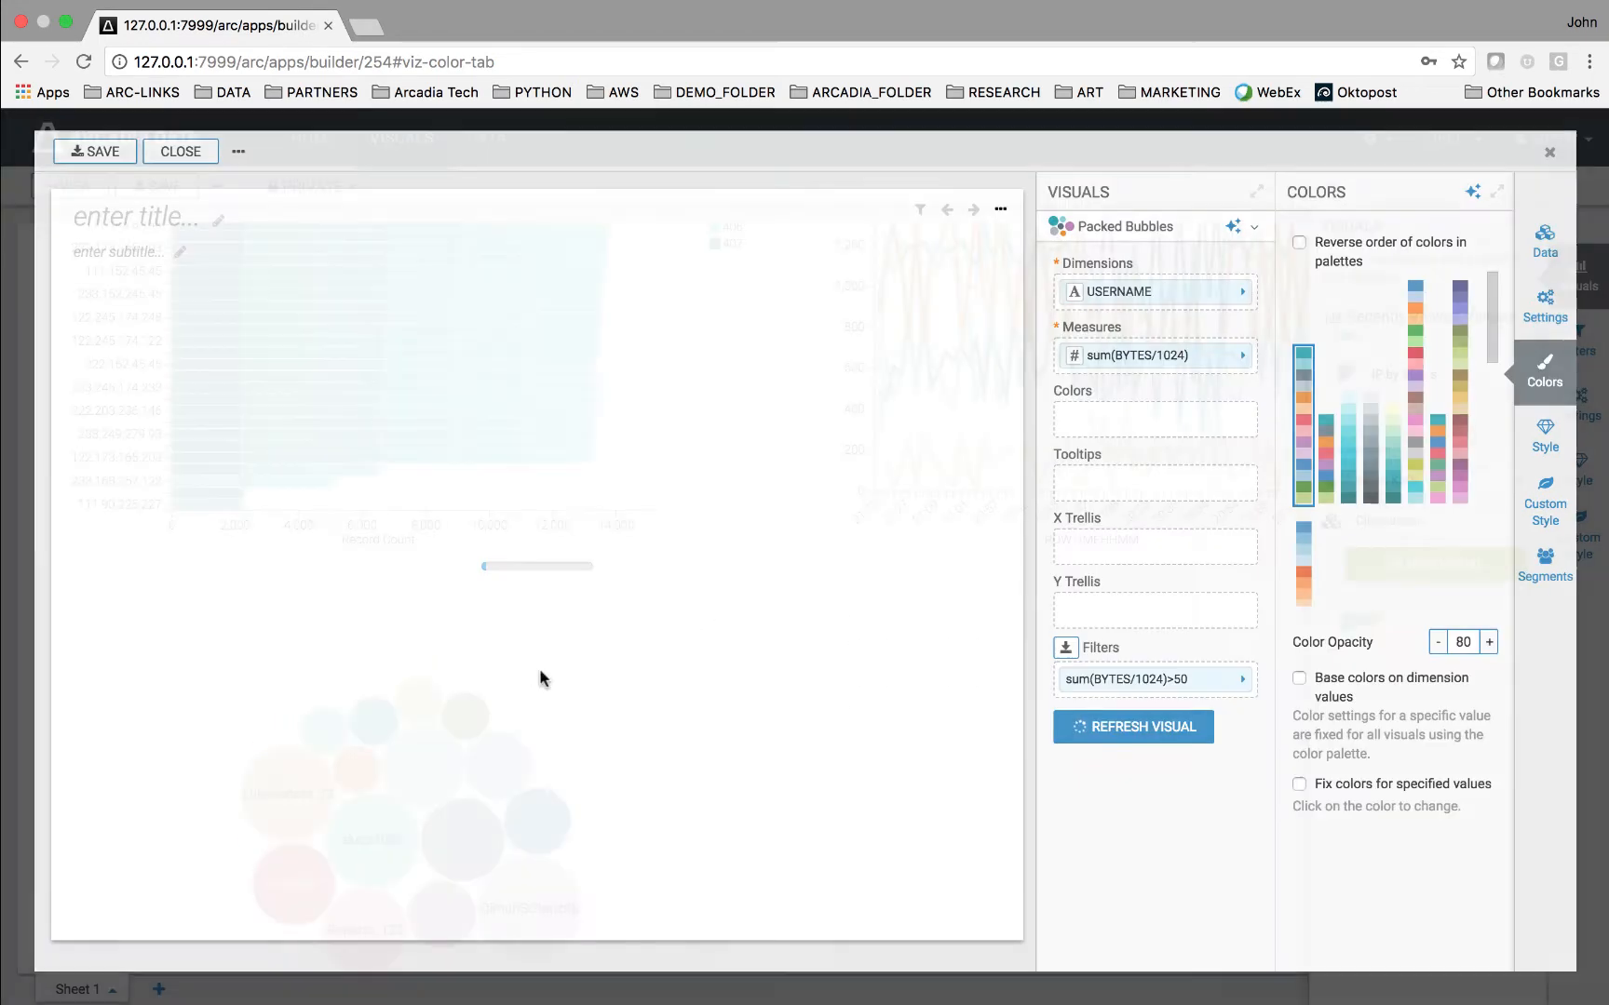
left_click(172, 214)
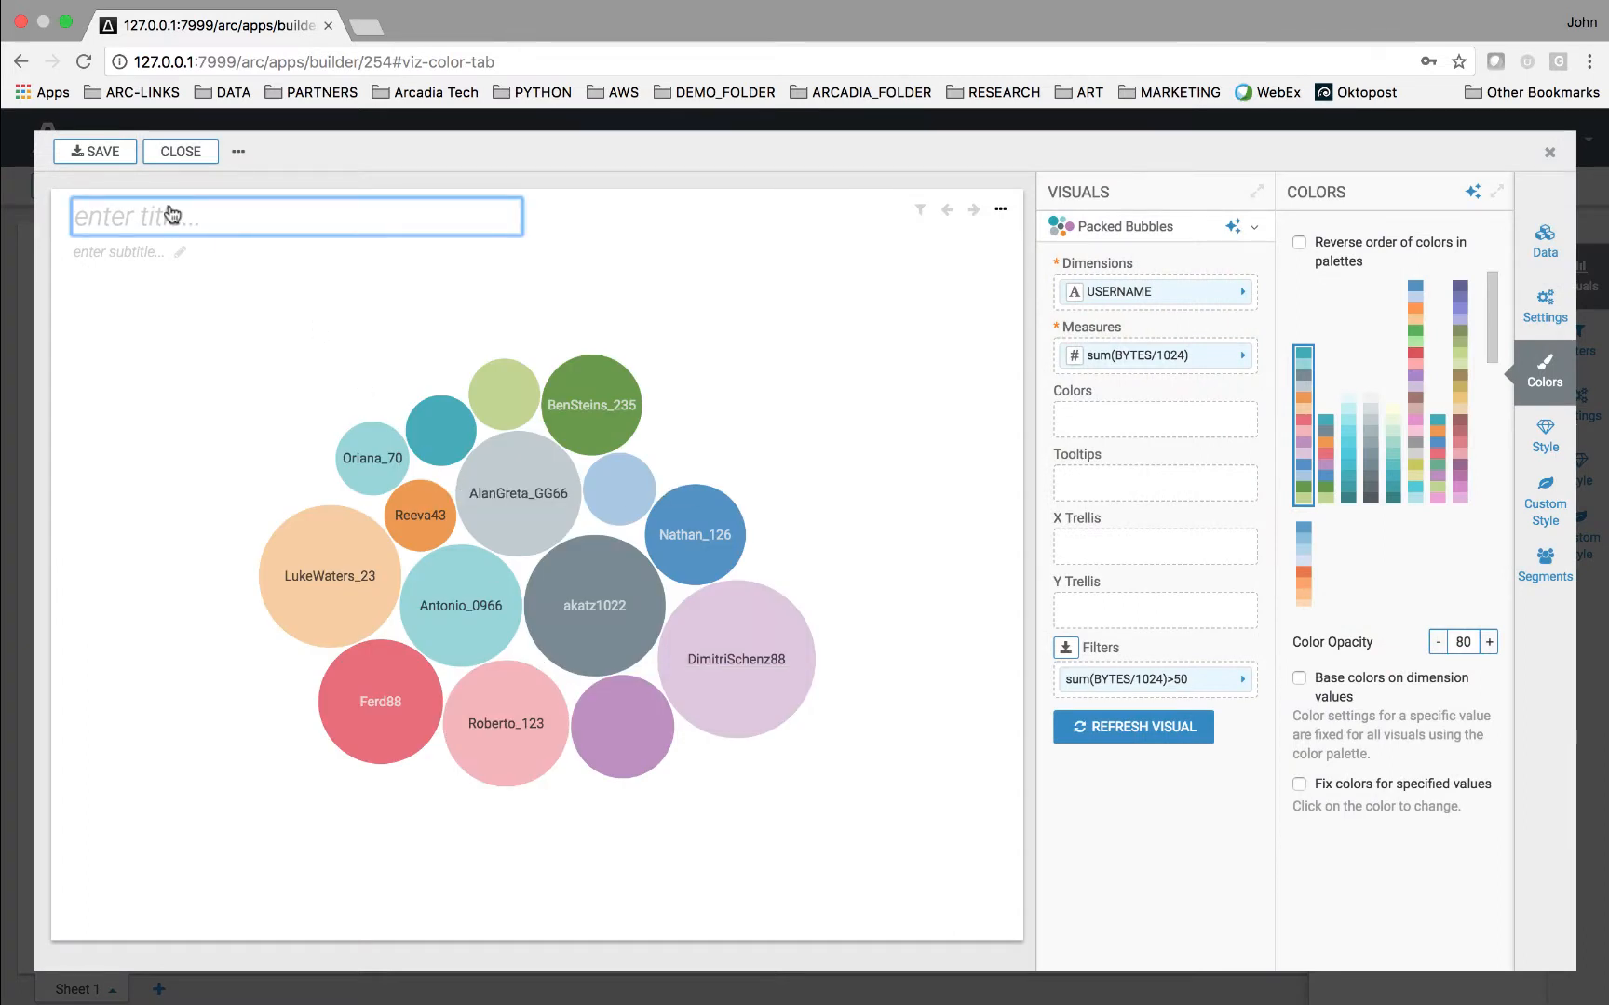
type("Suspi")
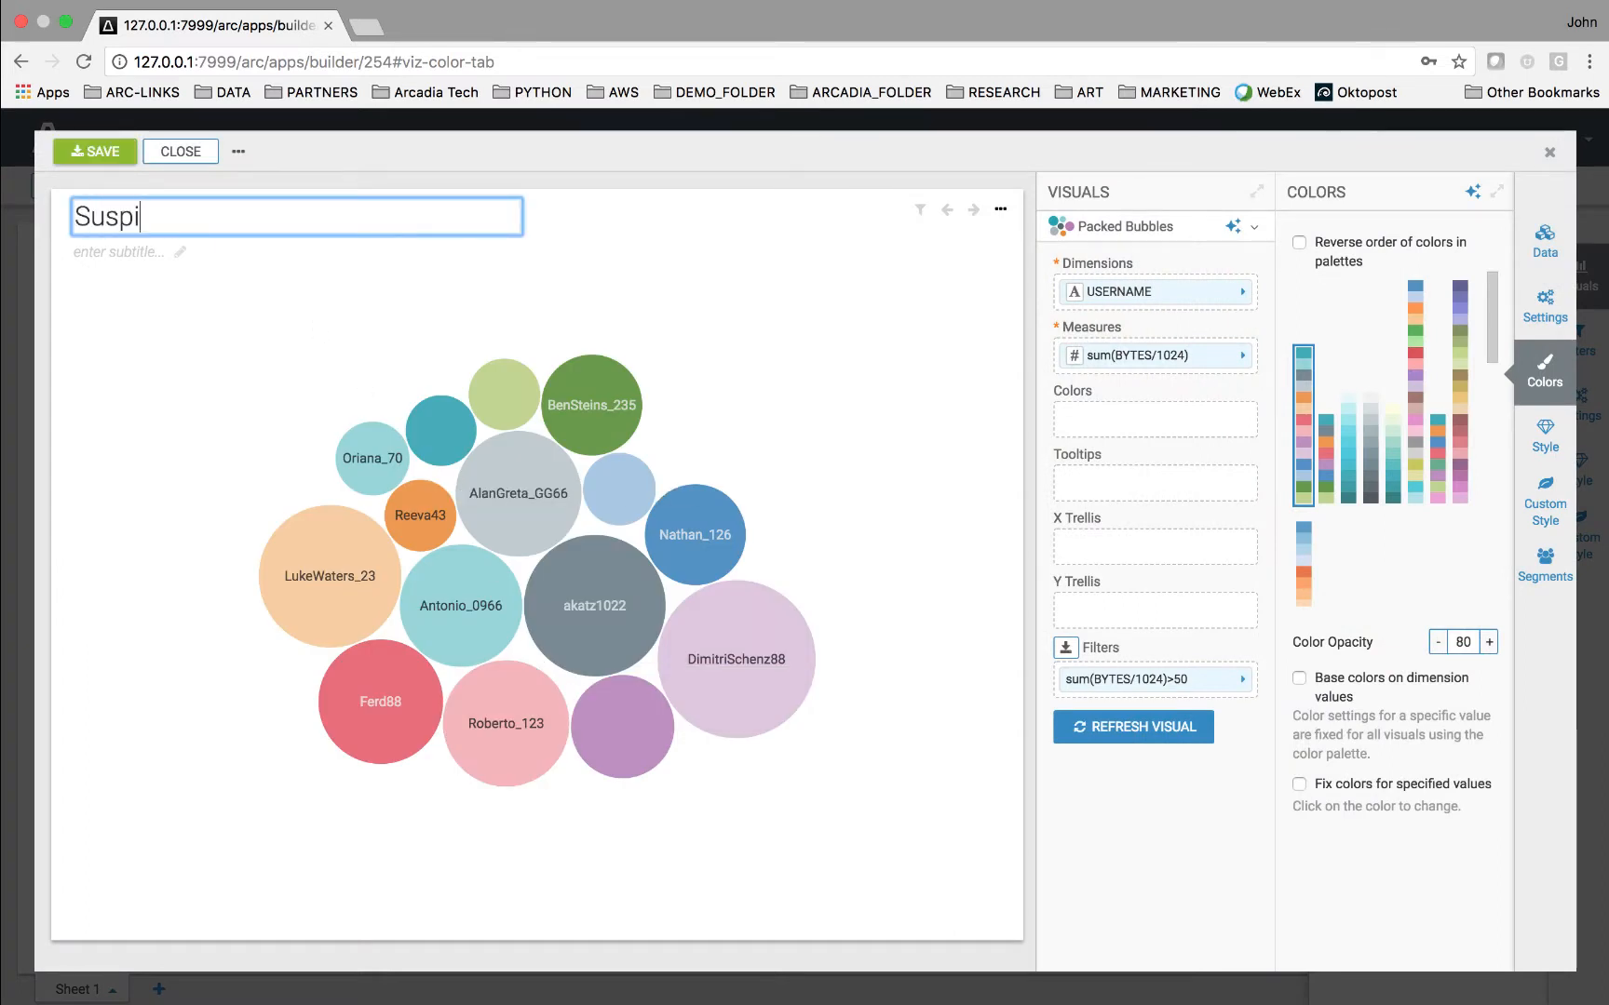
type("cious Users")
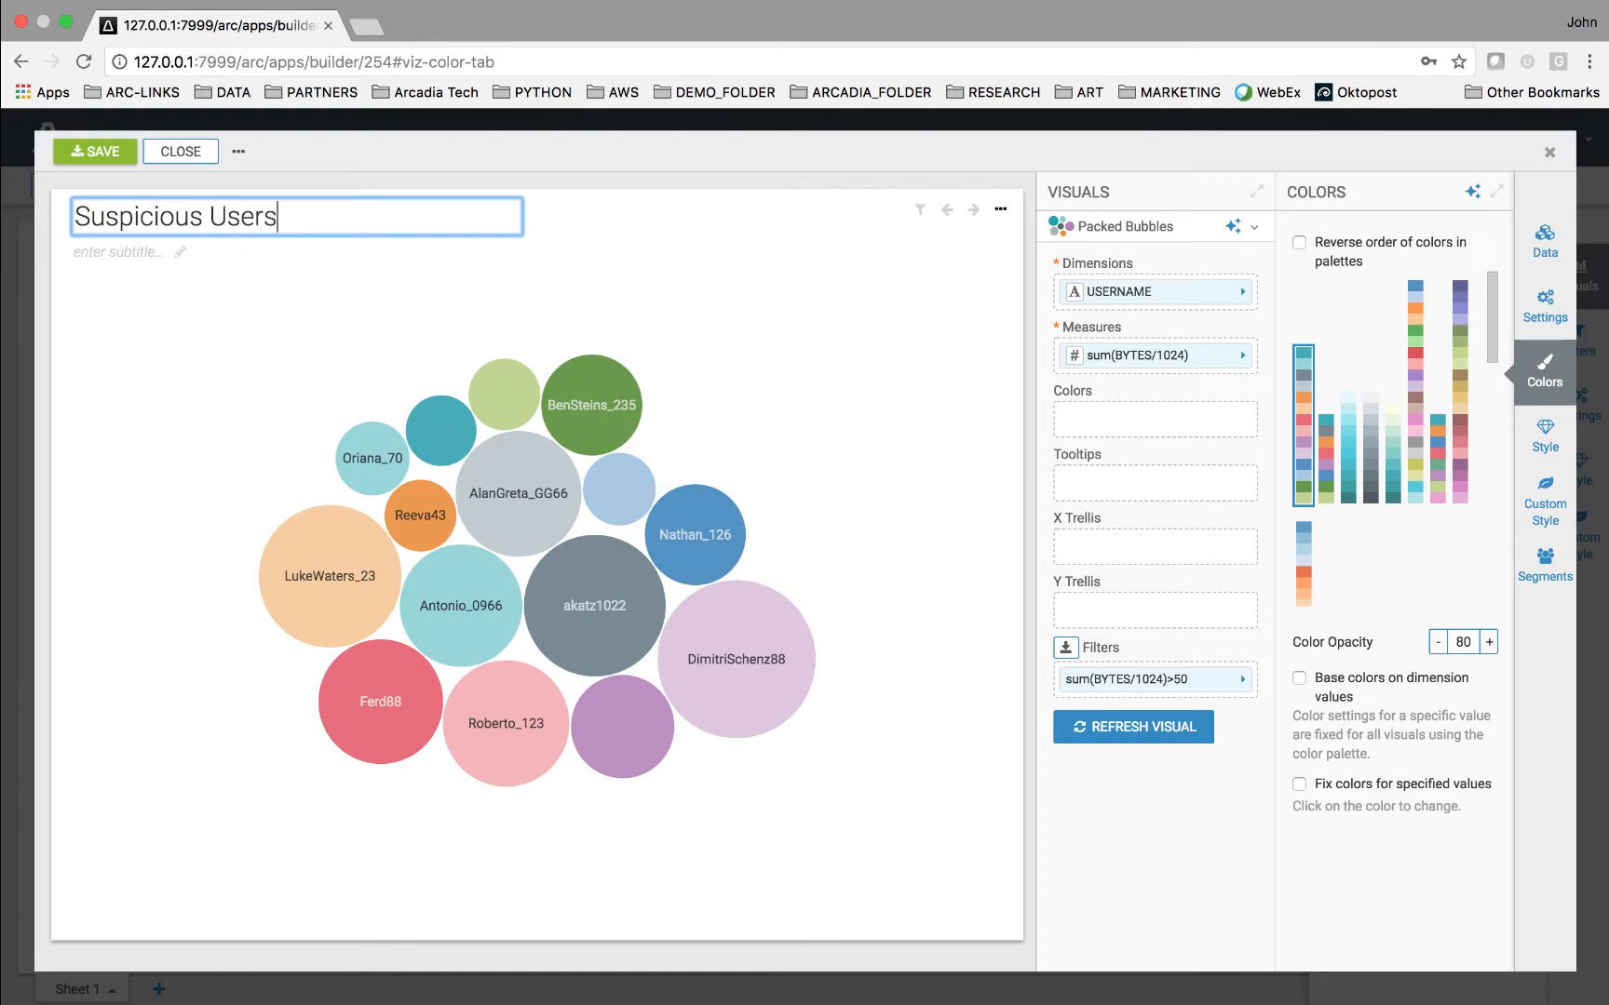
type(" > 50 kb")
left_click(91, 155)
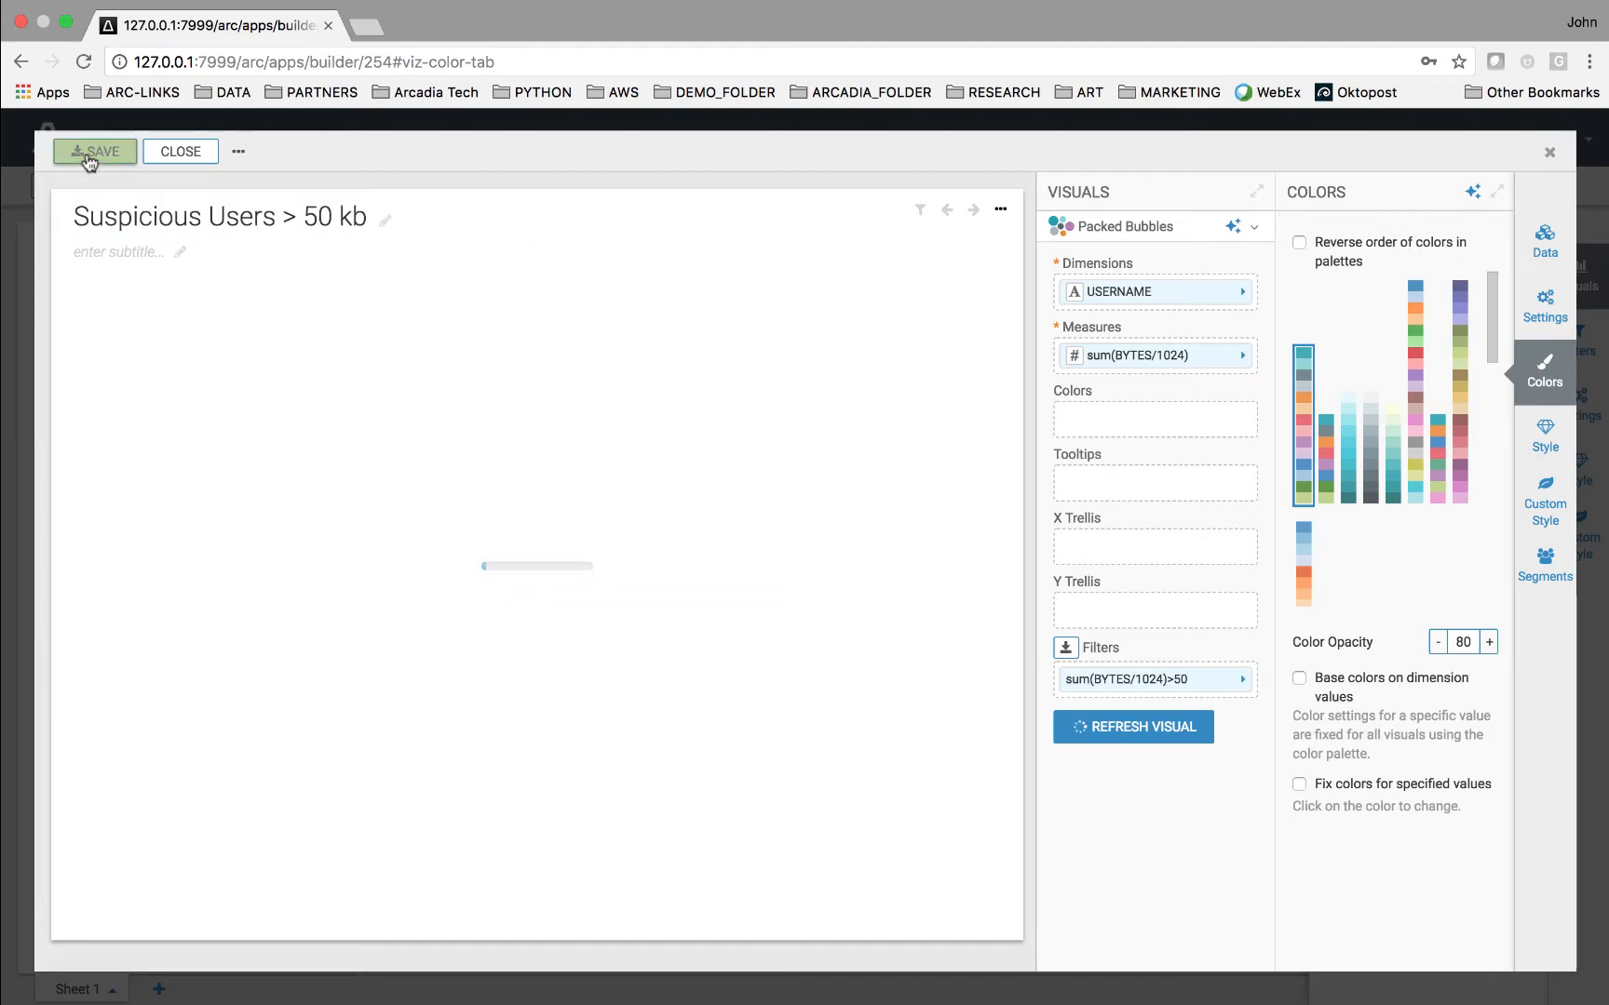
left_click(151, 158)
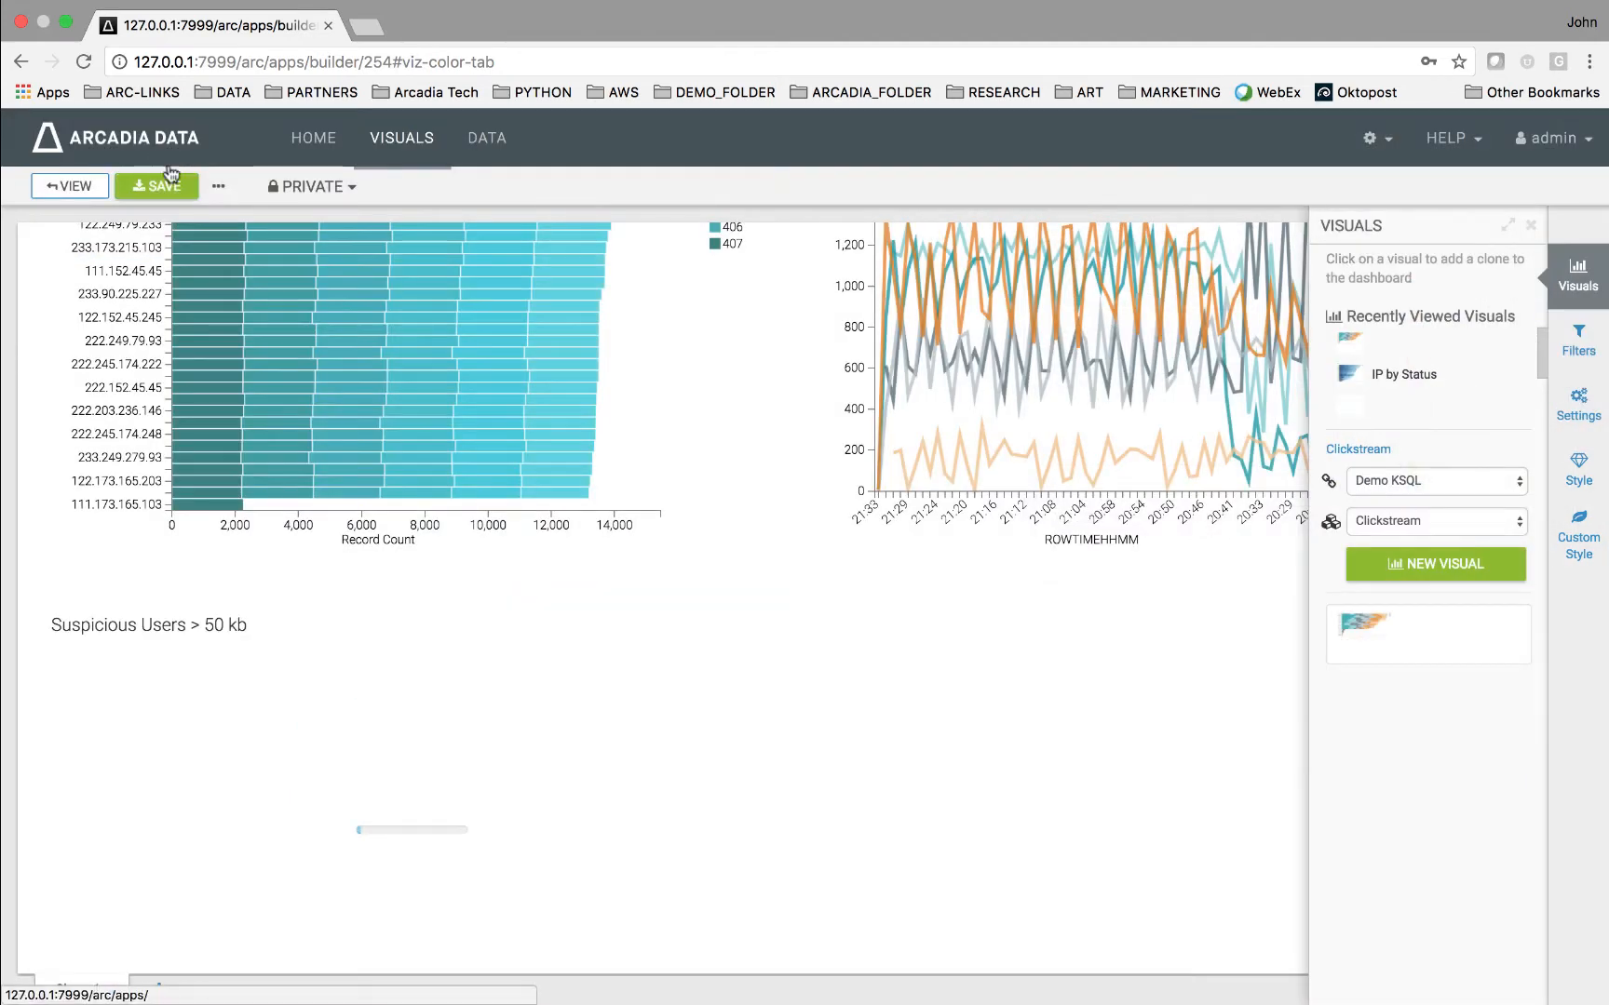
Step: Save the KSQL Real-Time Dashboard and switch it from editing to view mode
scroll(812, 418, "up", 2)
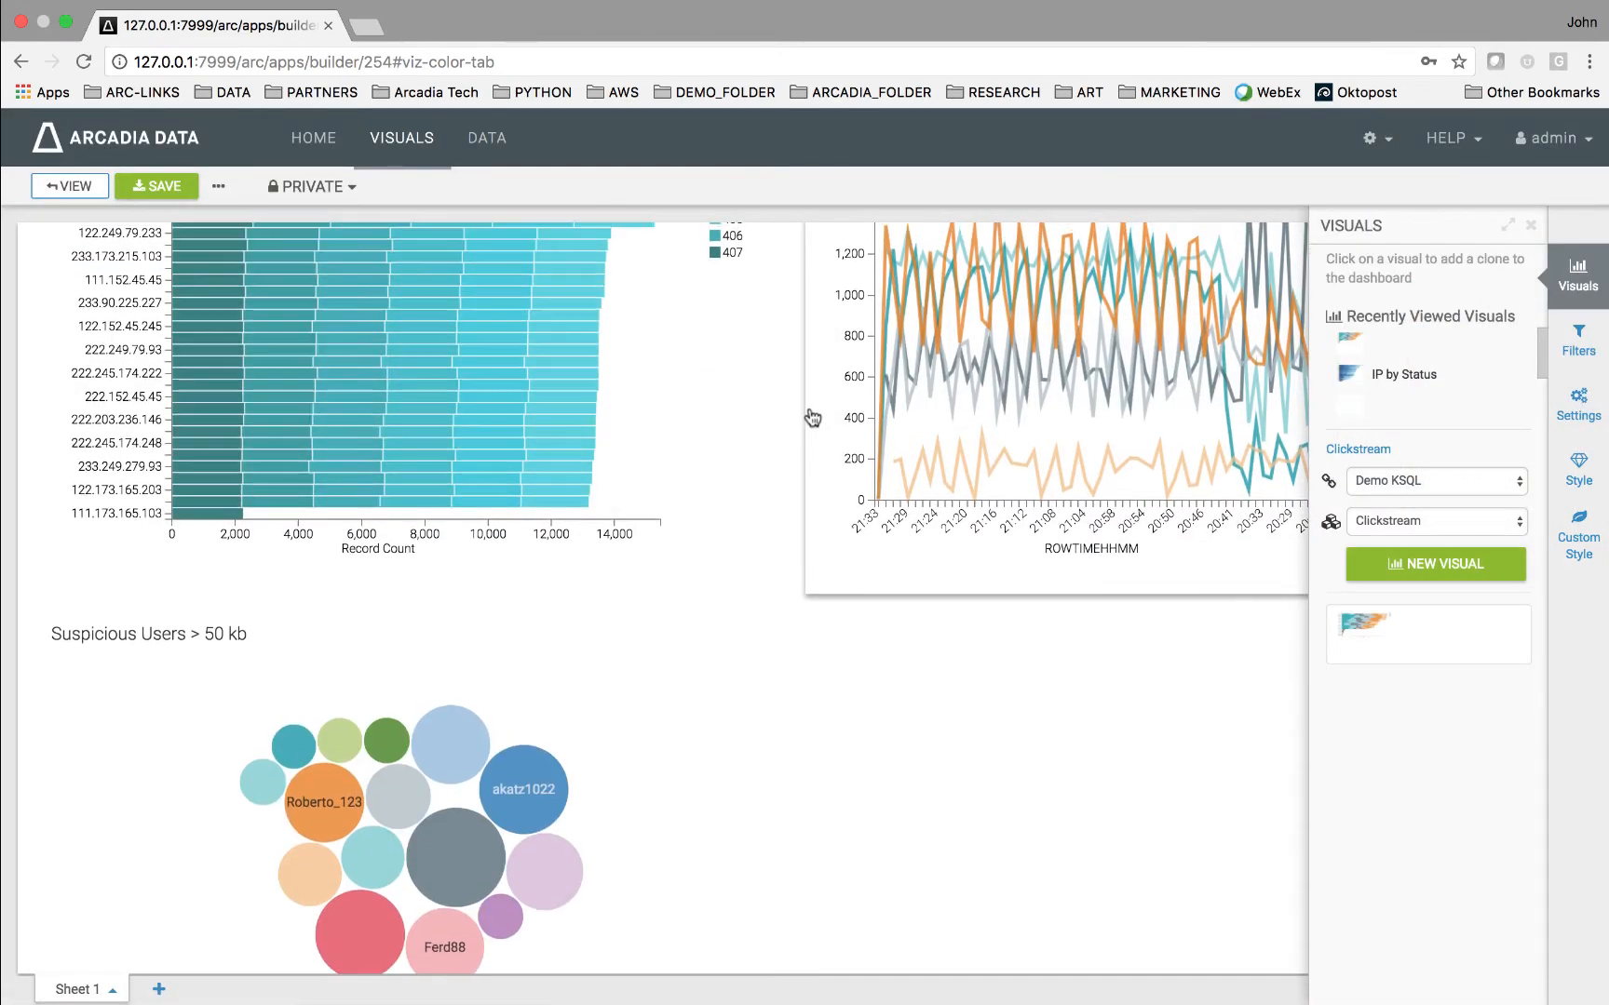
scroll(812, 418, "up", 5)
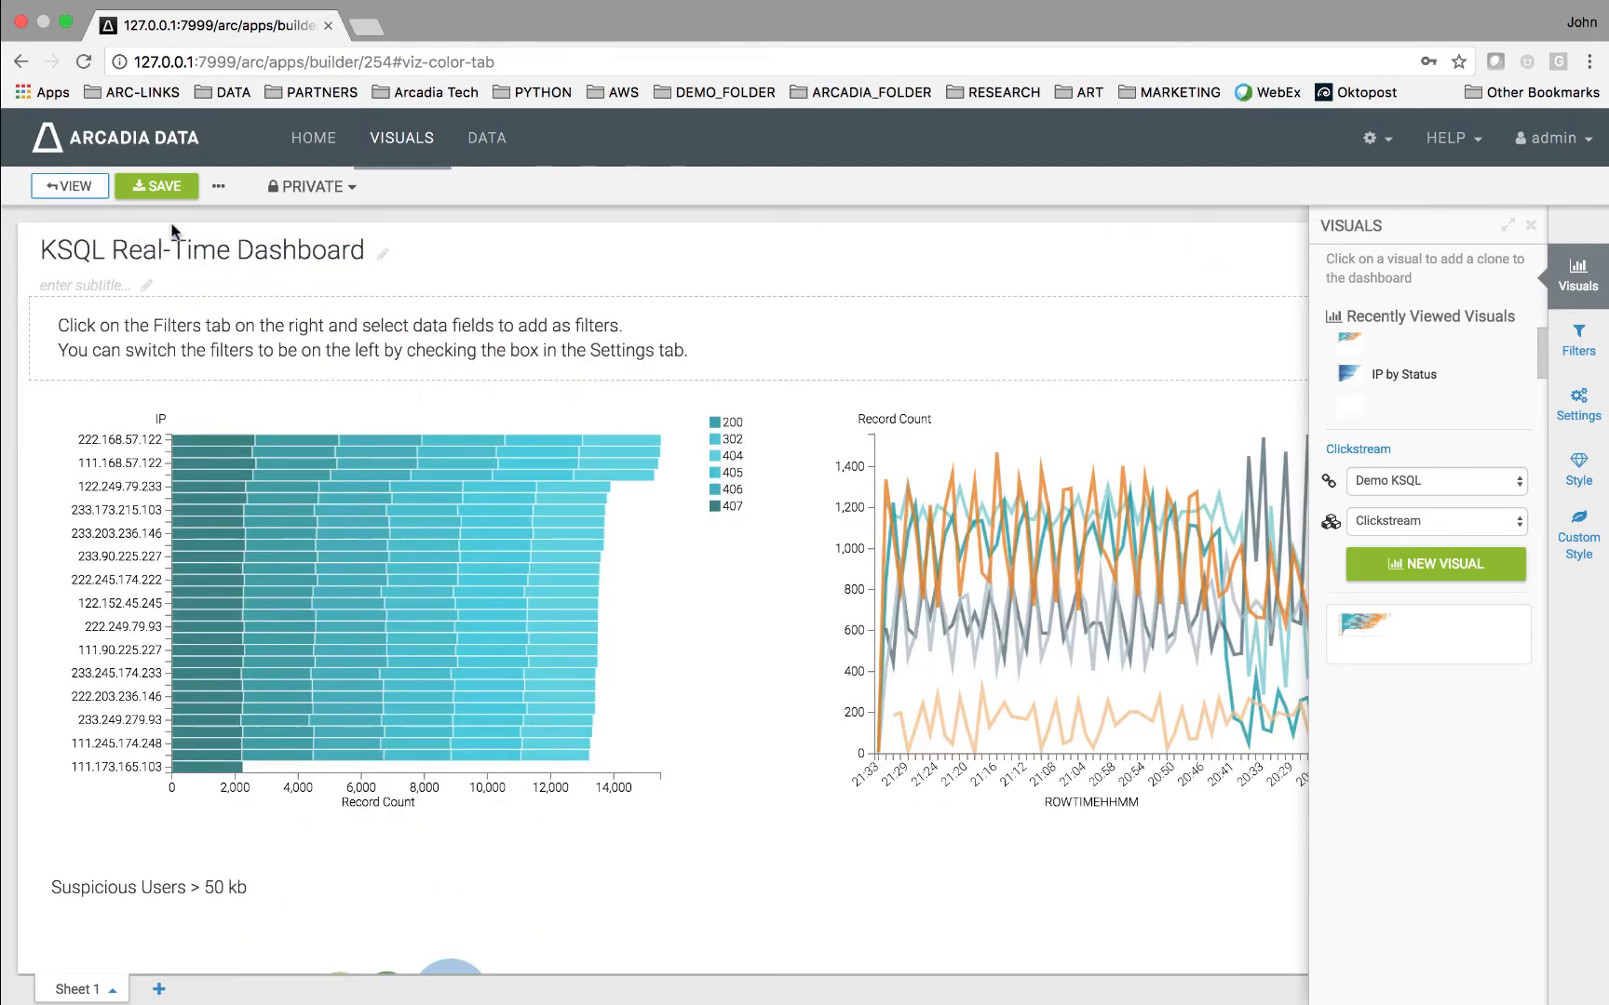
left_click(164, 189)
left_click(75, 188)
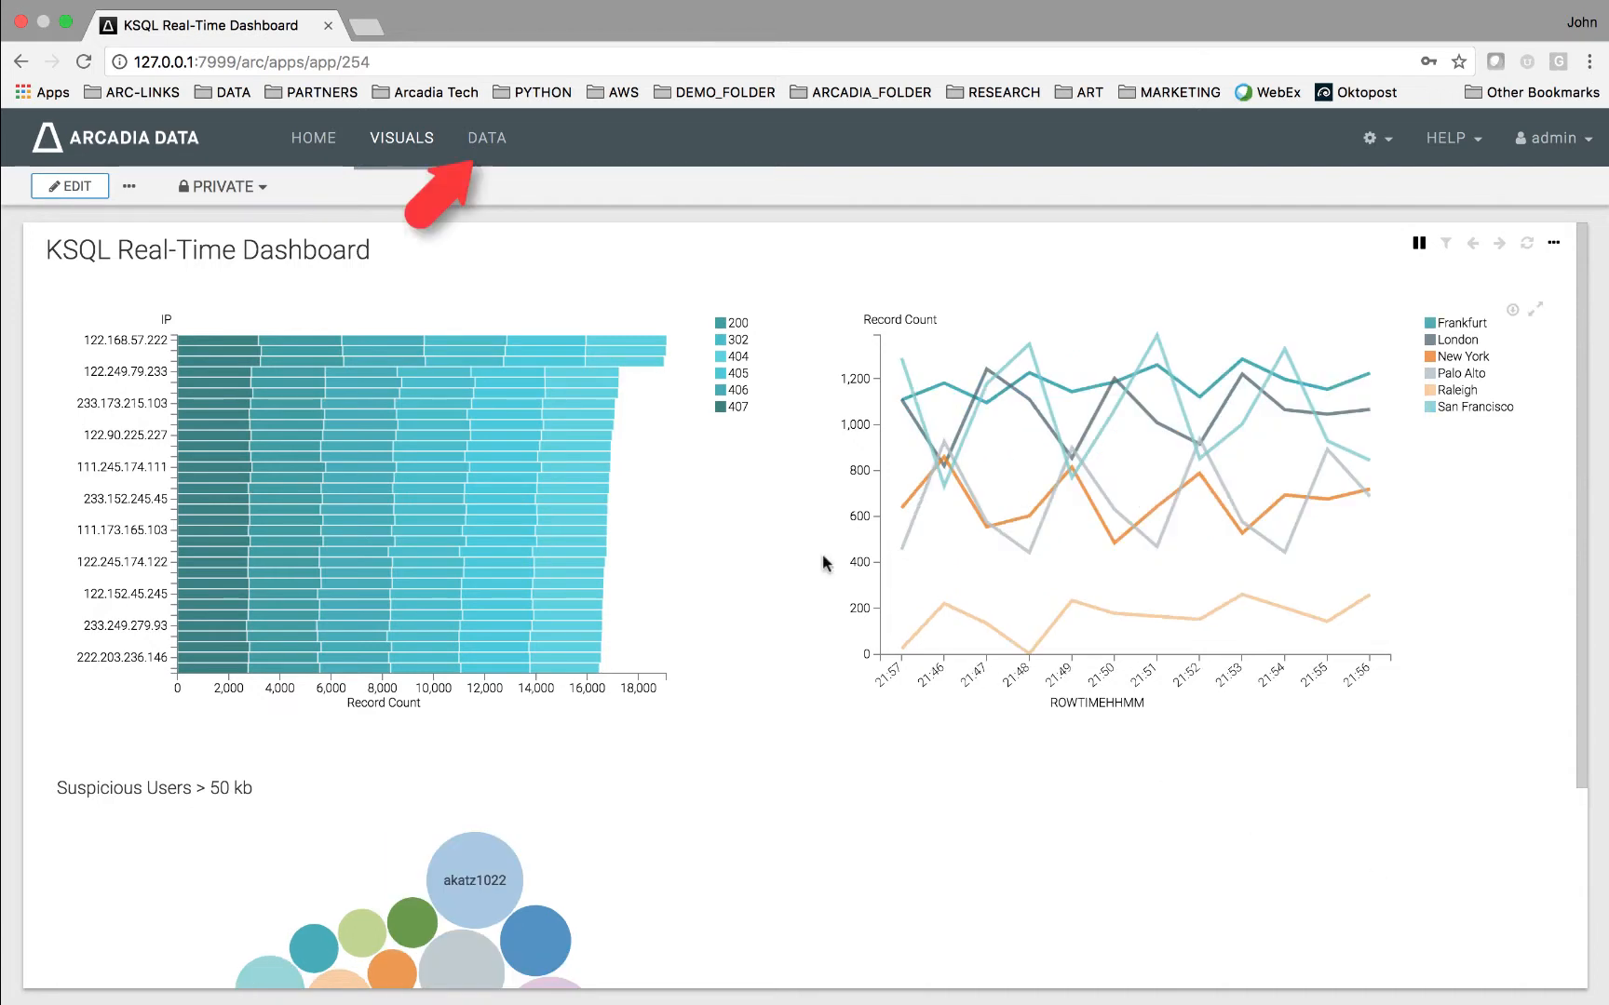
Step: Import the visual artifacts from OnlineFraudAnalysis.json into the Private workspace through the Demo KSQL connection and accept the planned import
left_click(495, 151)
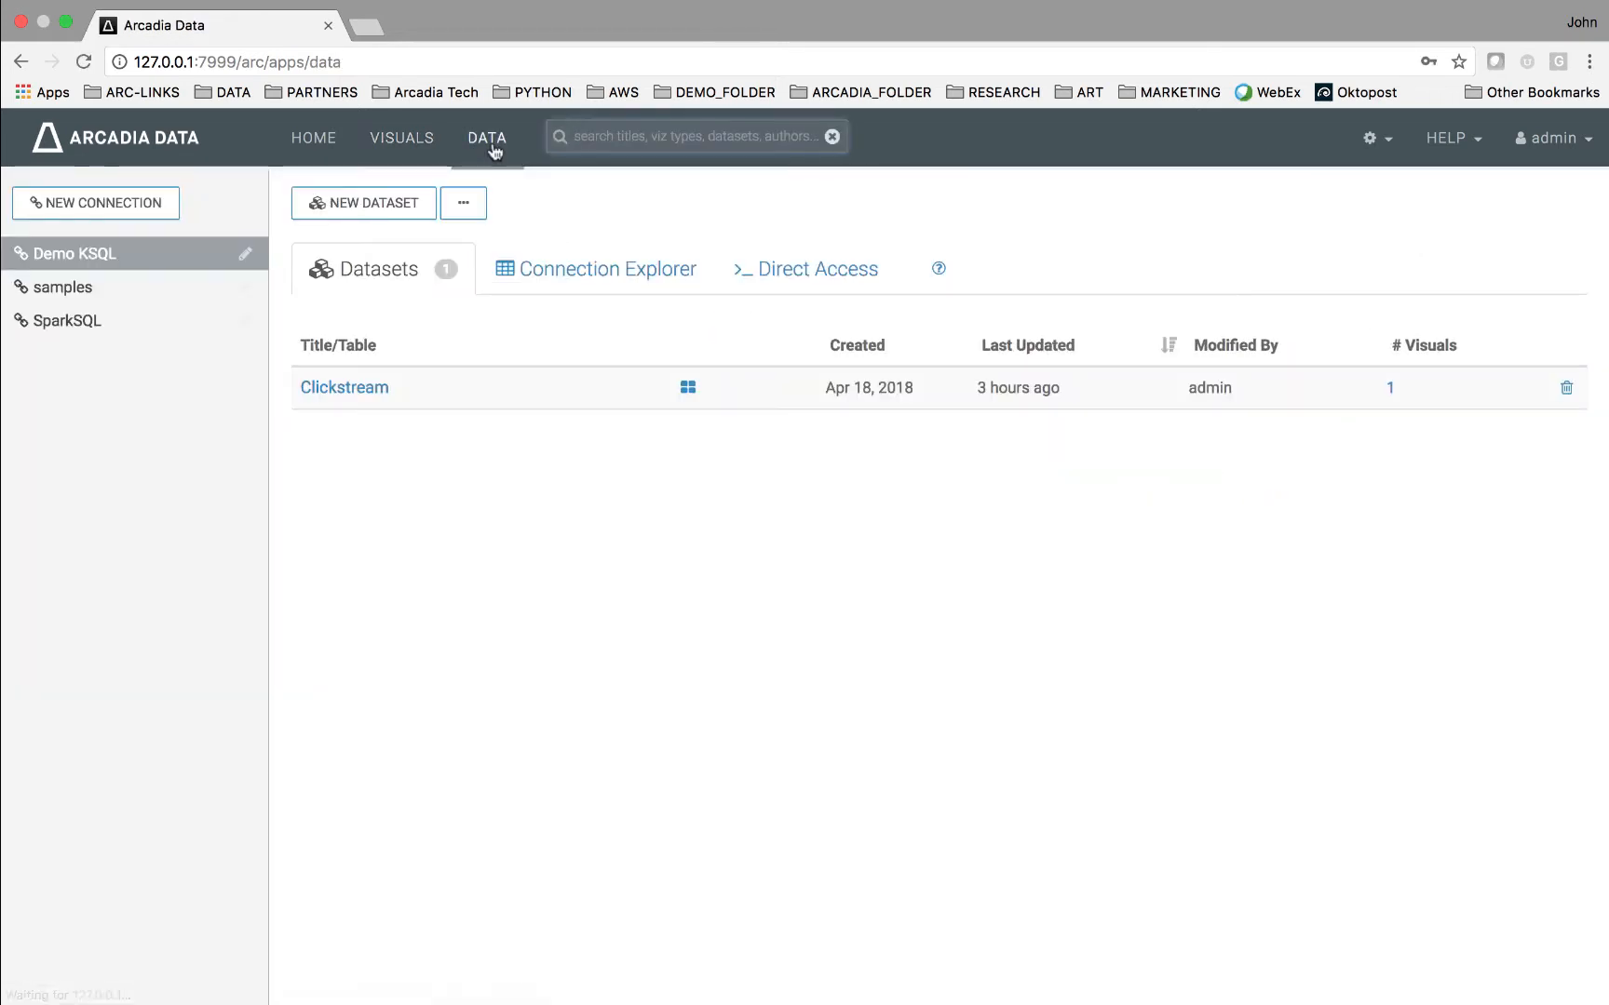
left_click(465, 207)
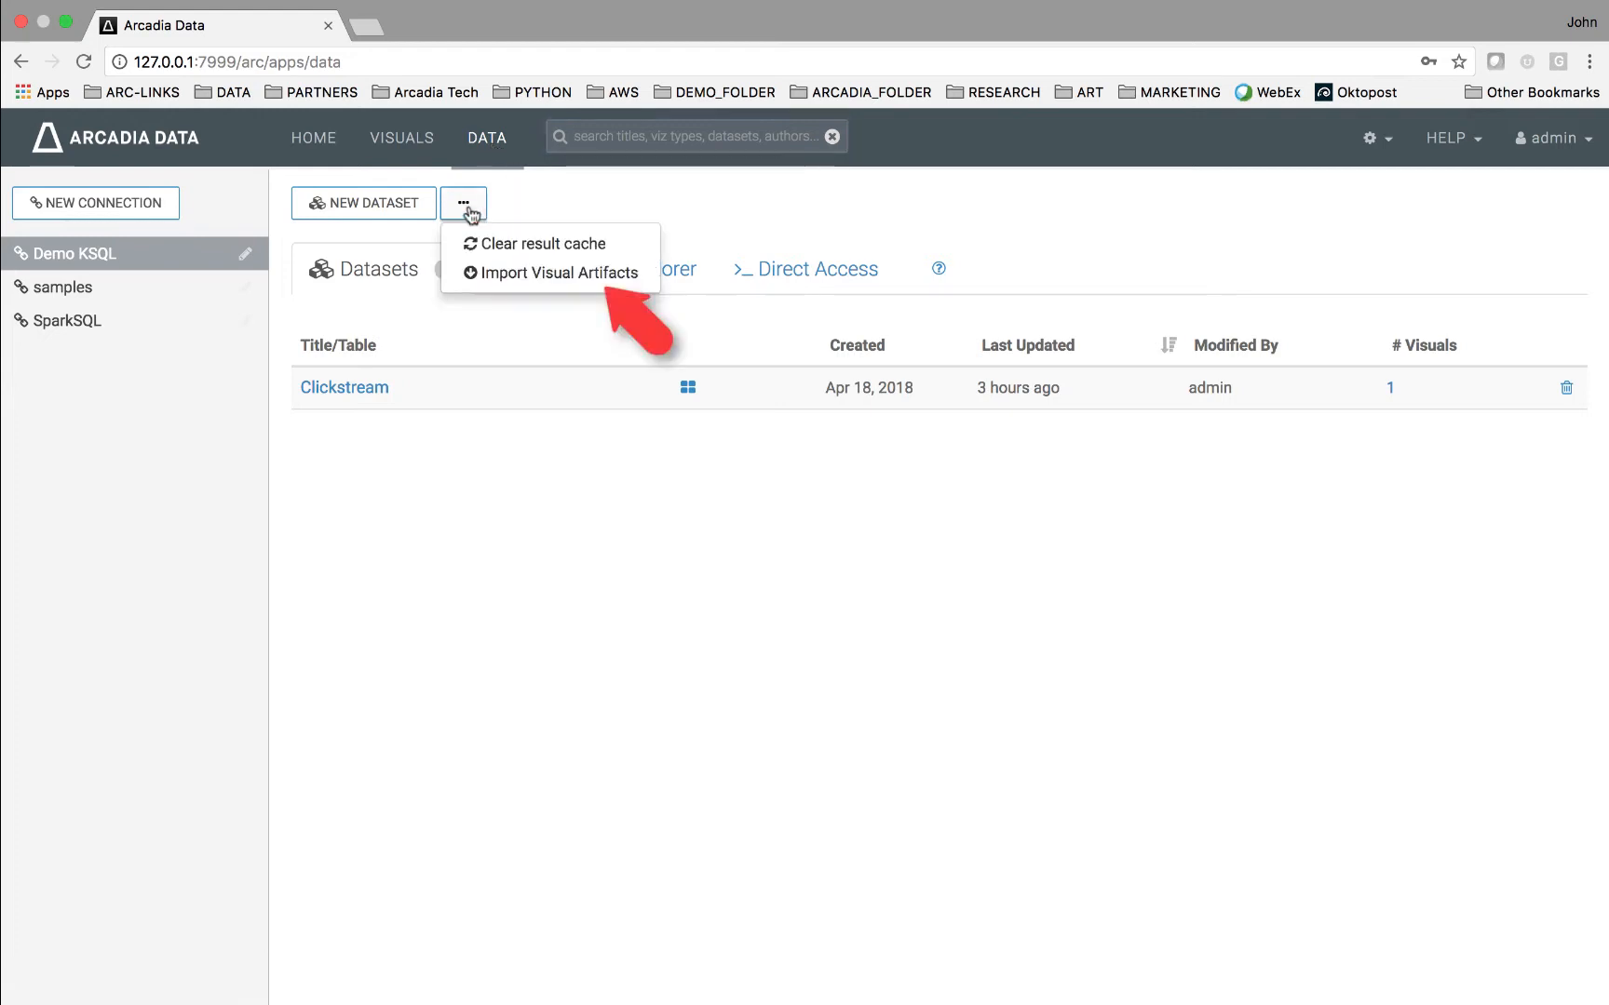
left_click(532, 273)
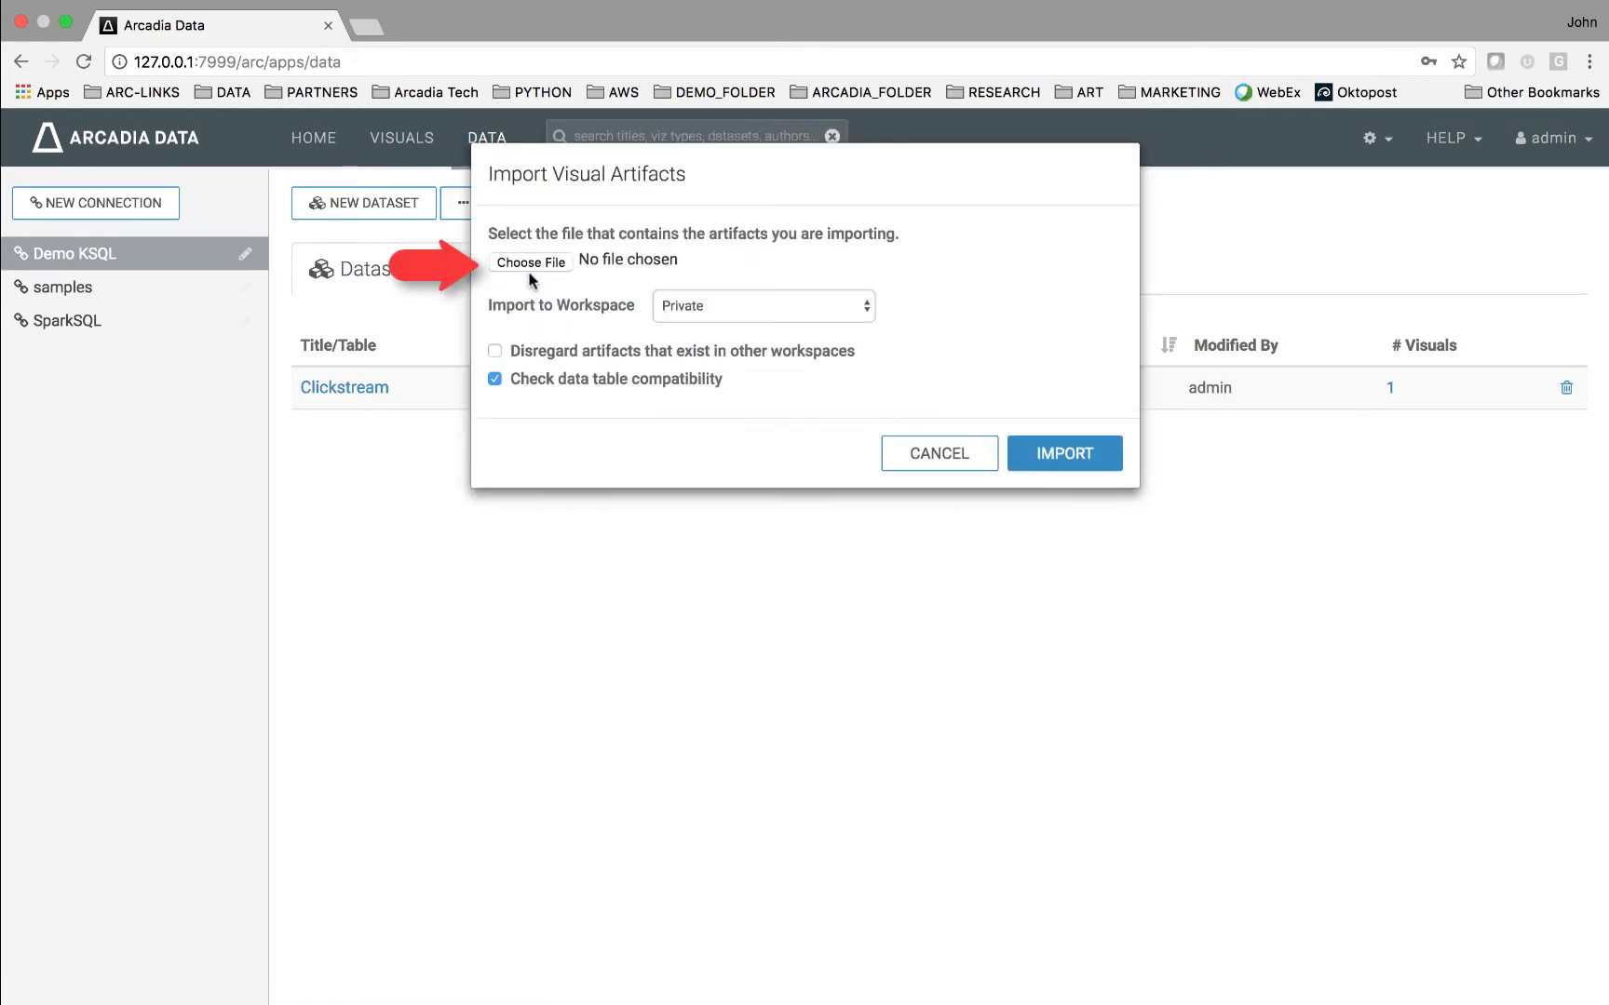
left_click(529, 264)
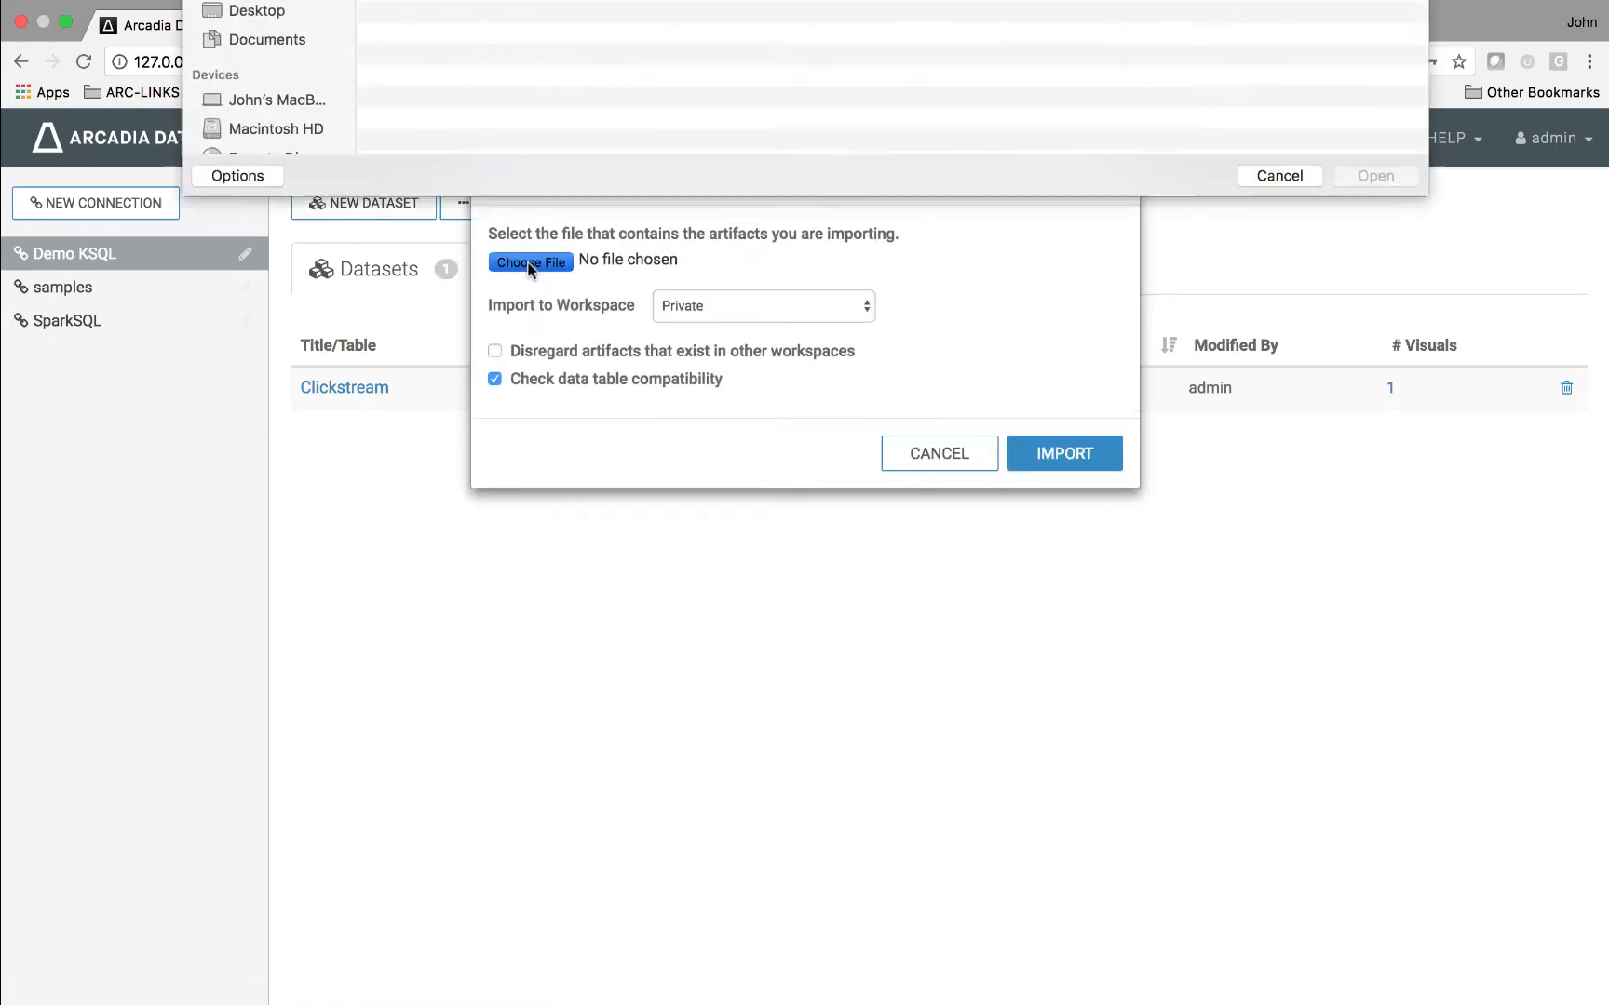
left_click(440, 80)
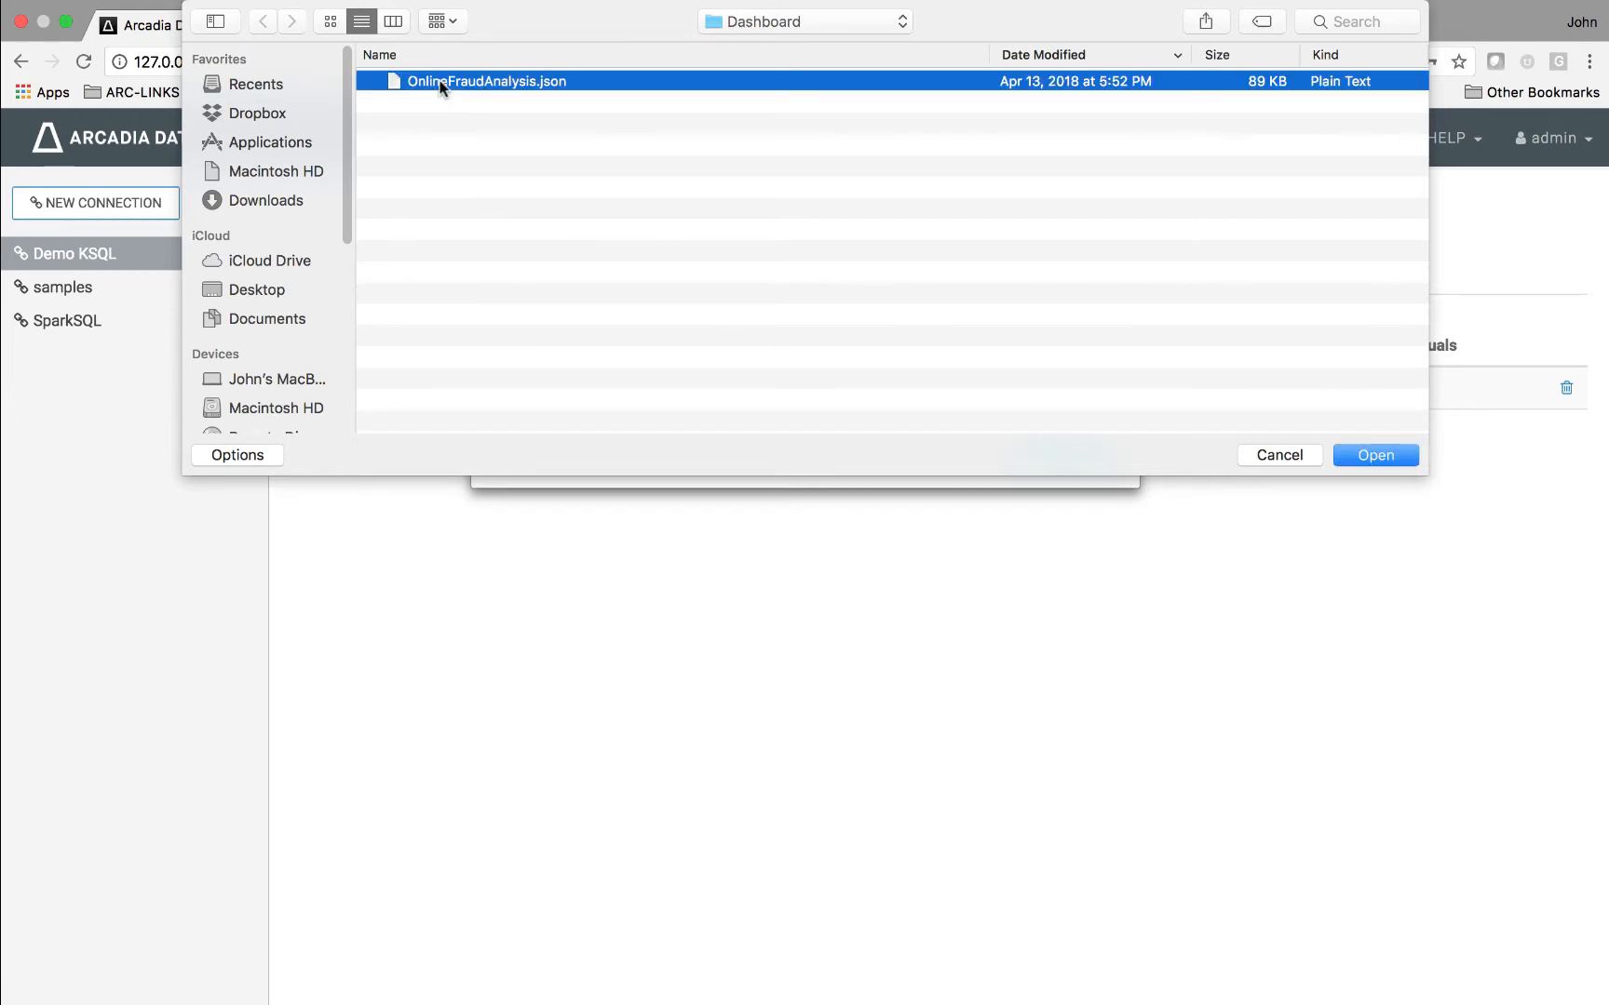
left_click(1378, 455)
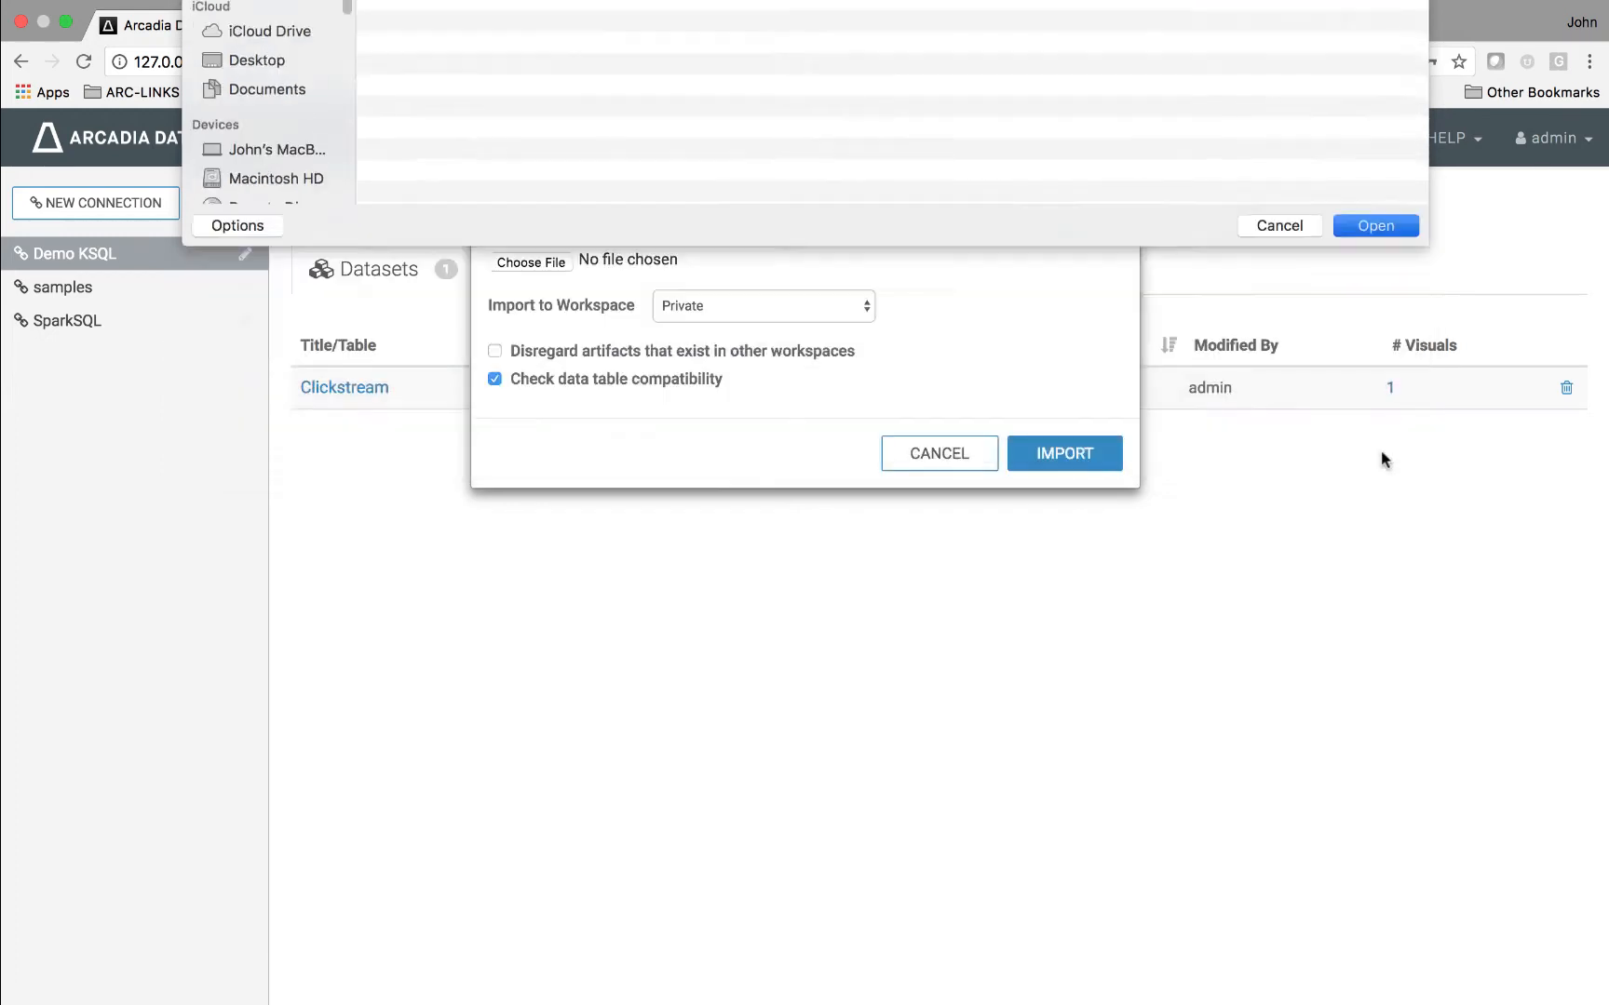
left_click(1091, 456)
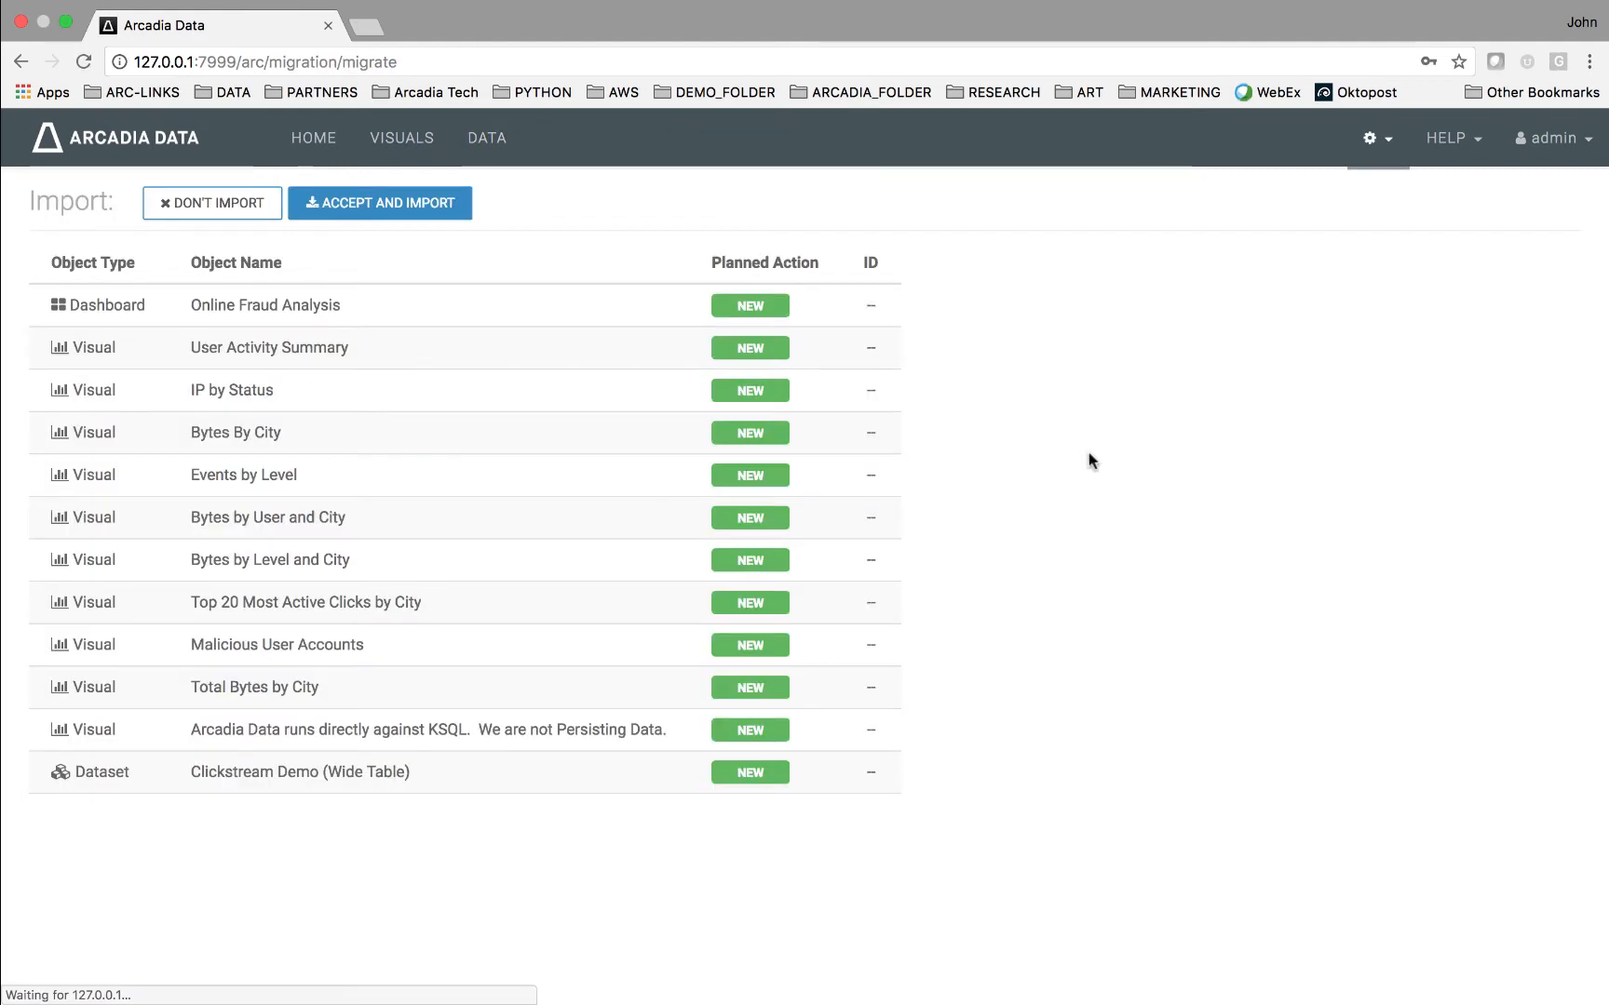
left_click(430, 209)
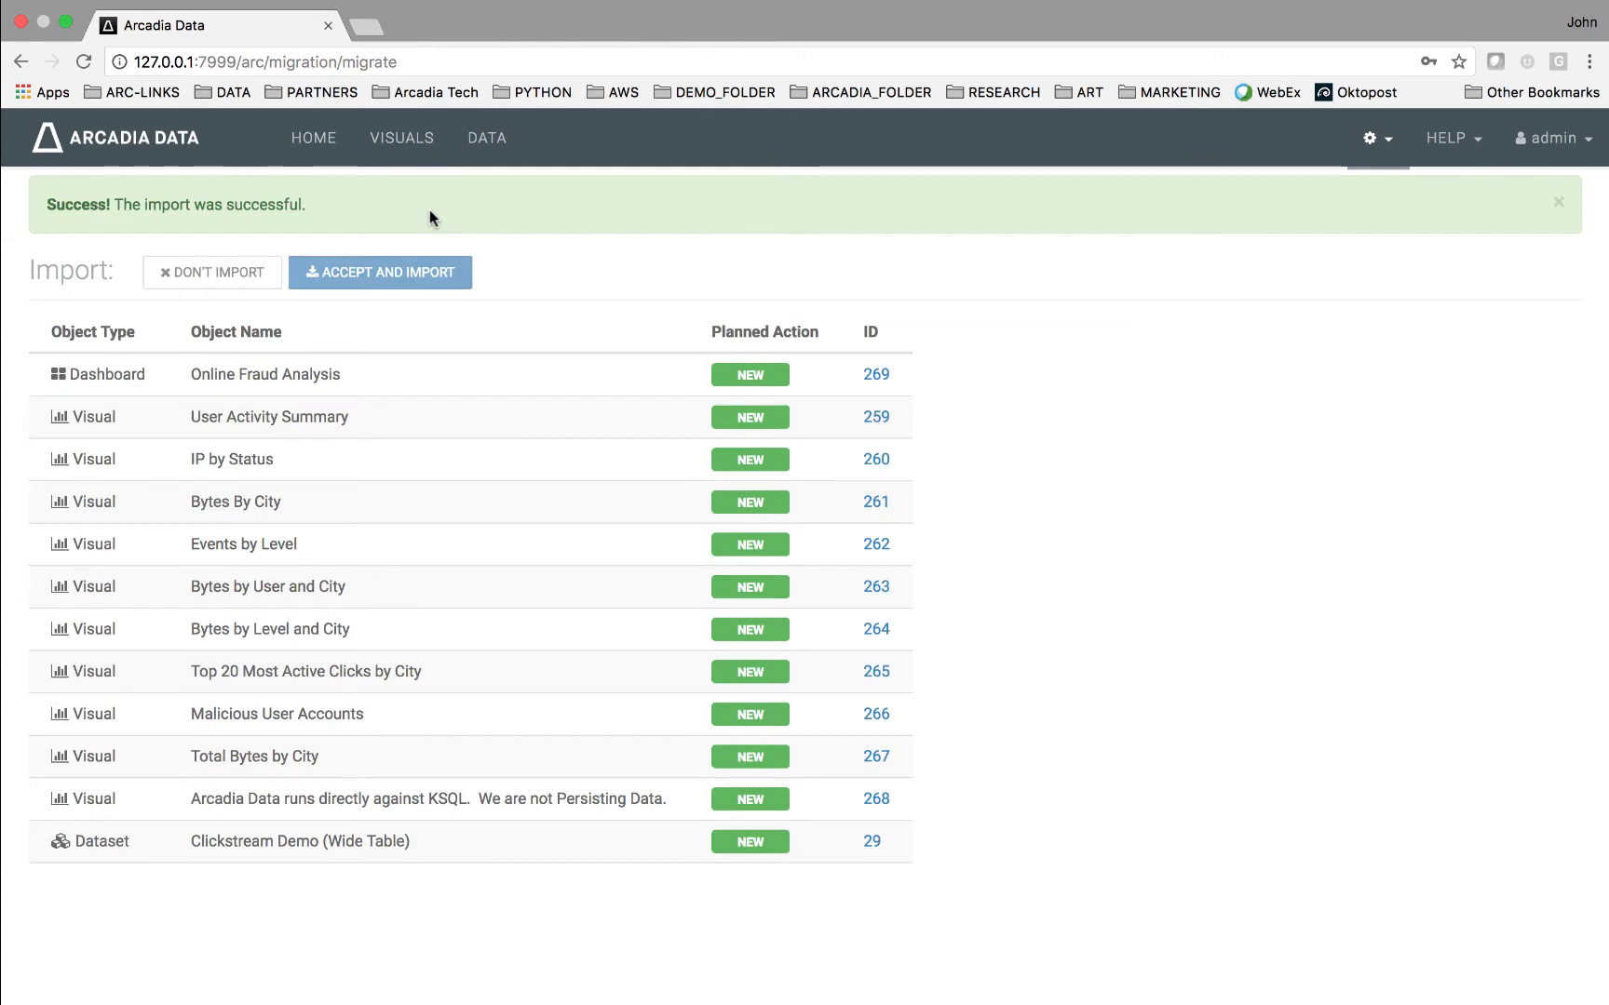
Step: Open the Online Fraud Analysis dashboard and examine its visuals from IP by Status down to User Activity Summary and Total Bytes by City
left_click(401, 144)
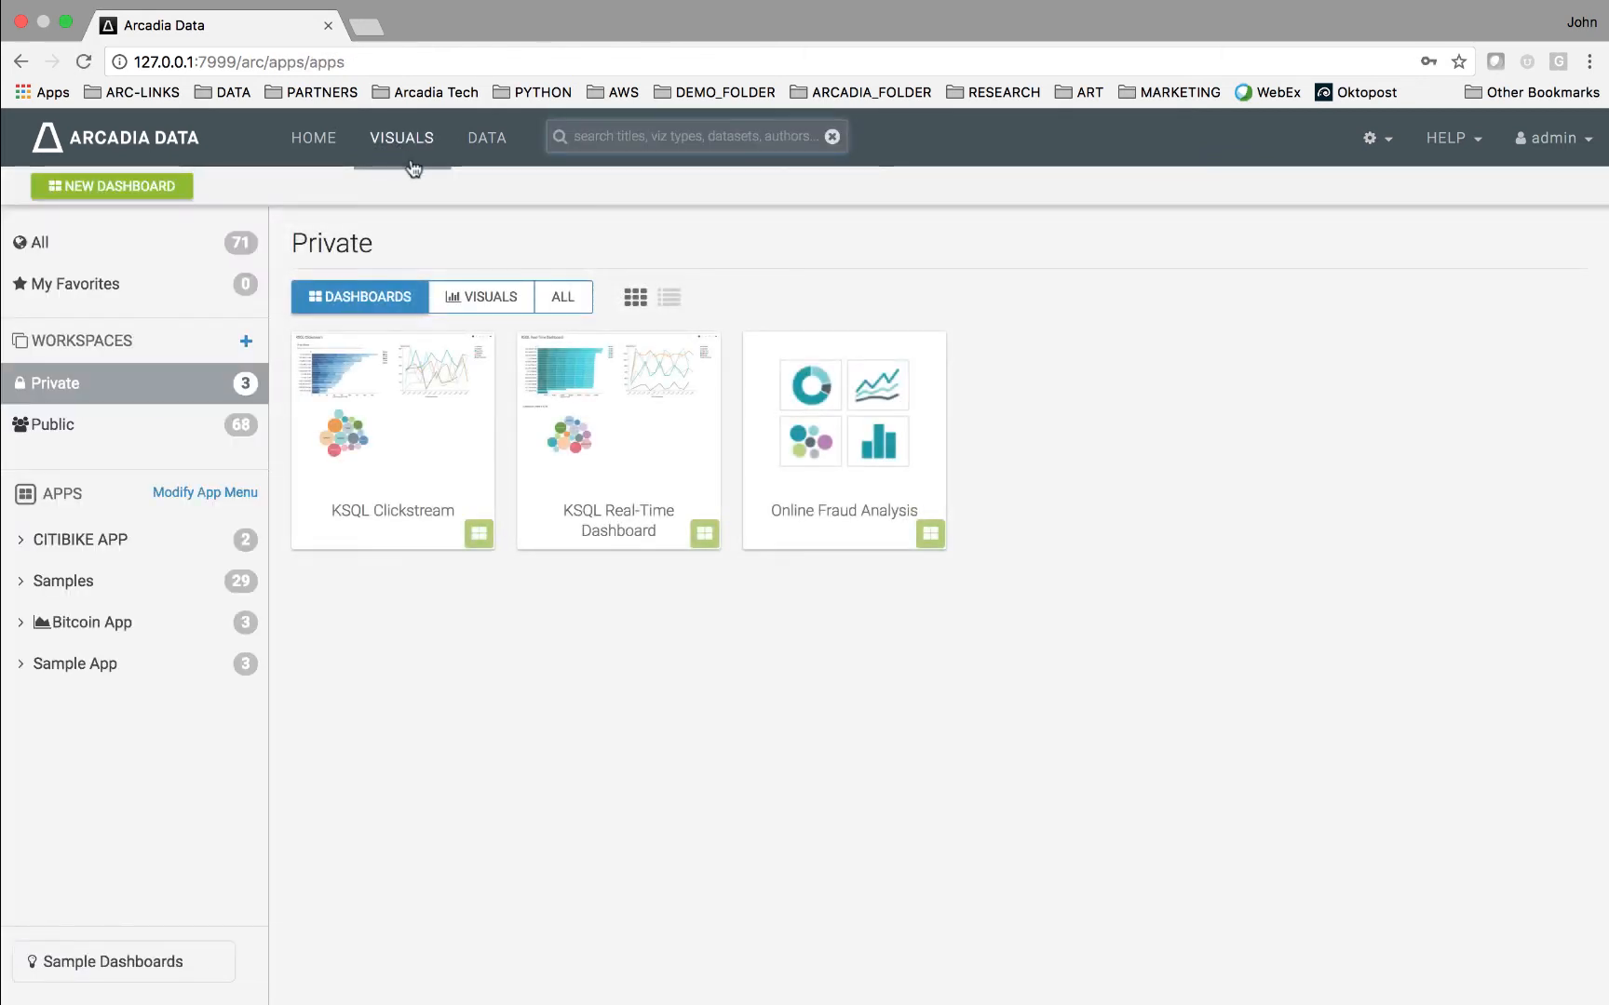
left_click(825, 415)
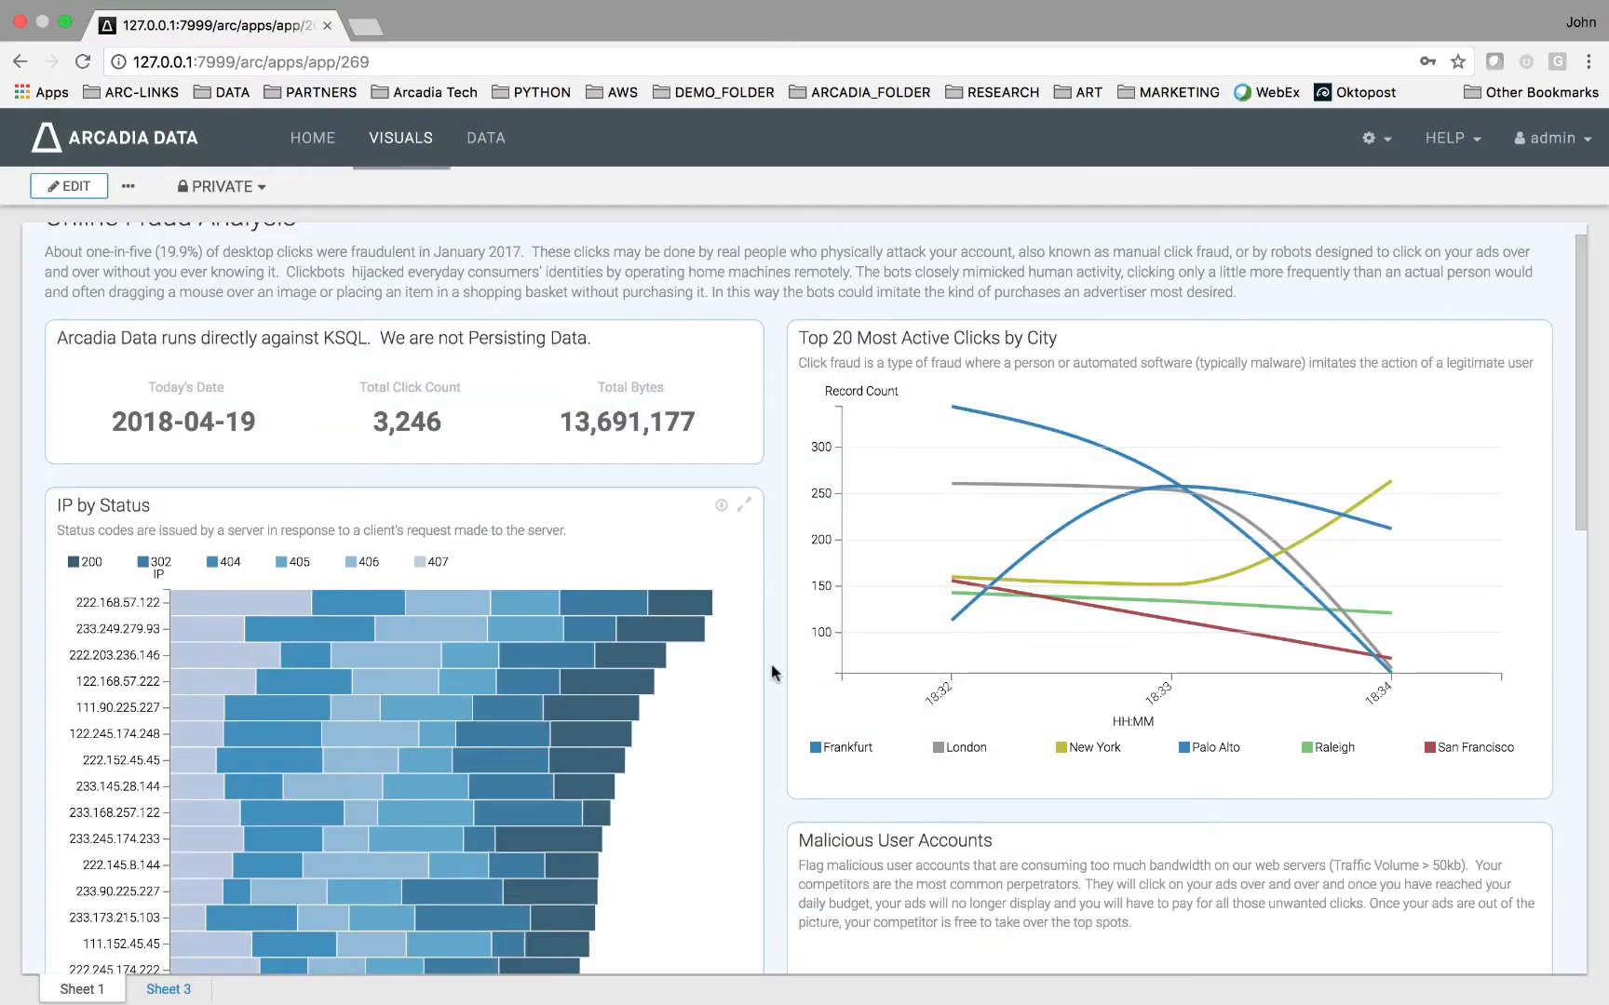
scroll(772, 672, "down", 5)
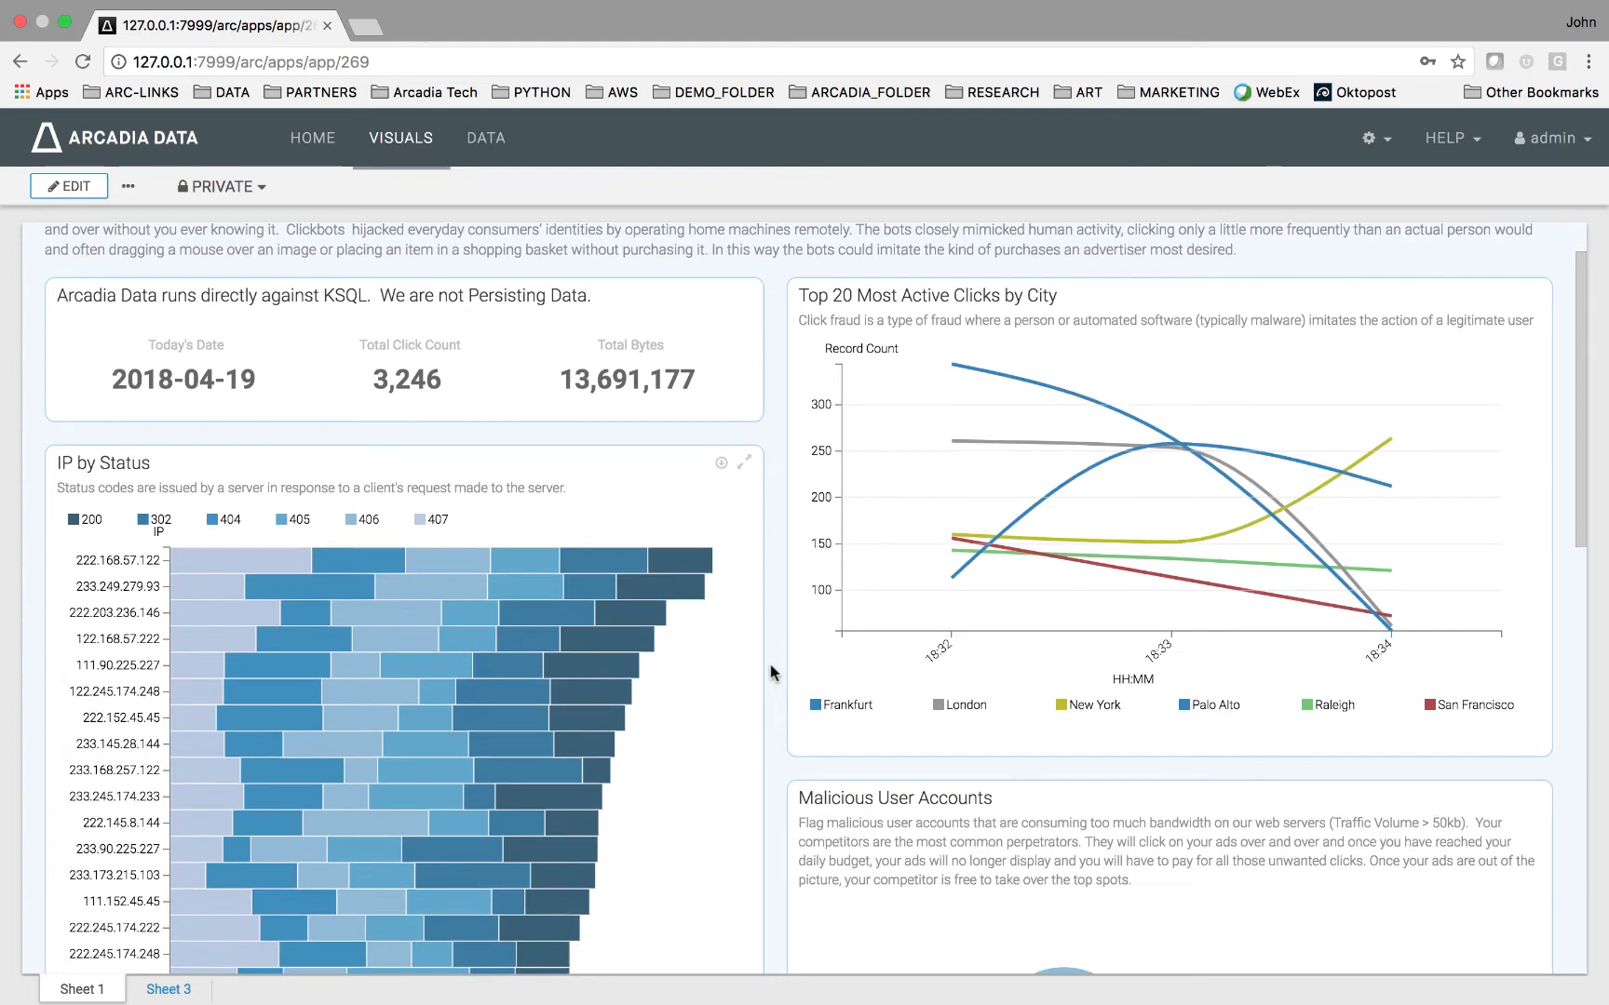
scroll(772, 672, "down", 8)
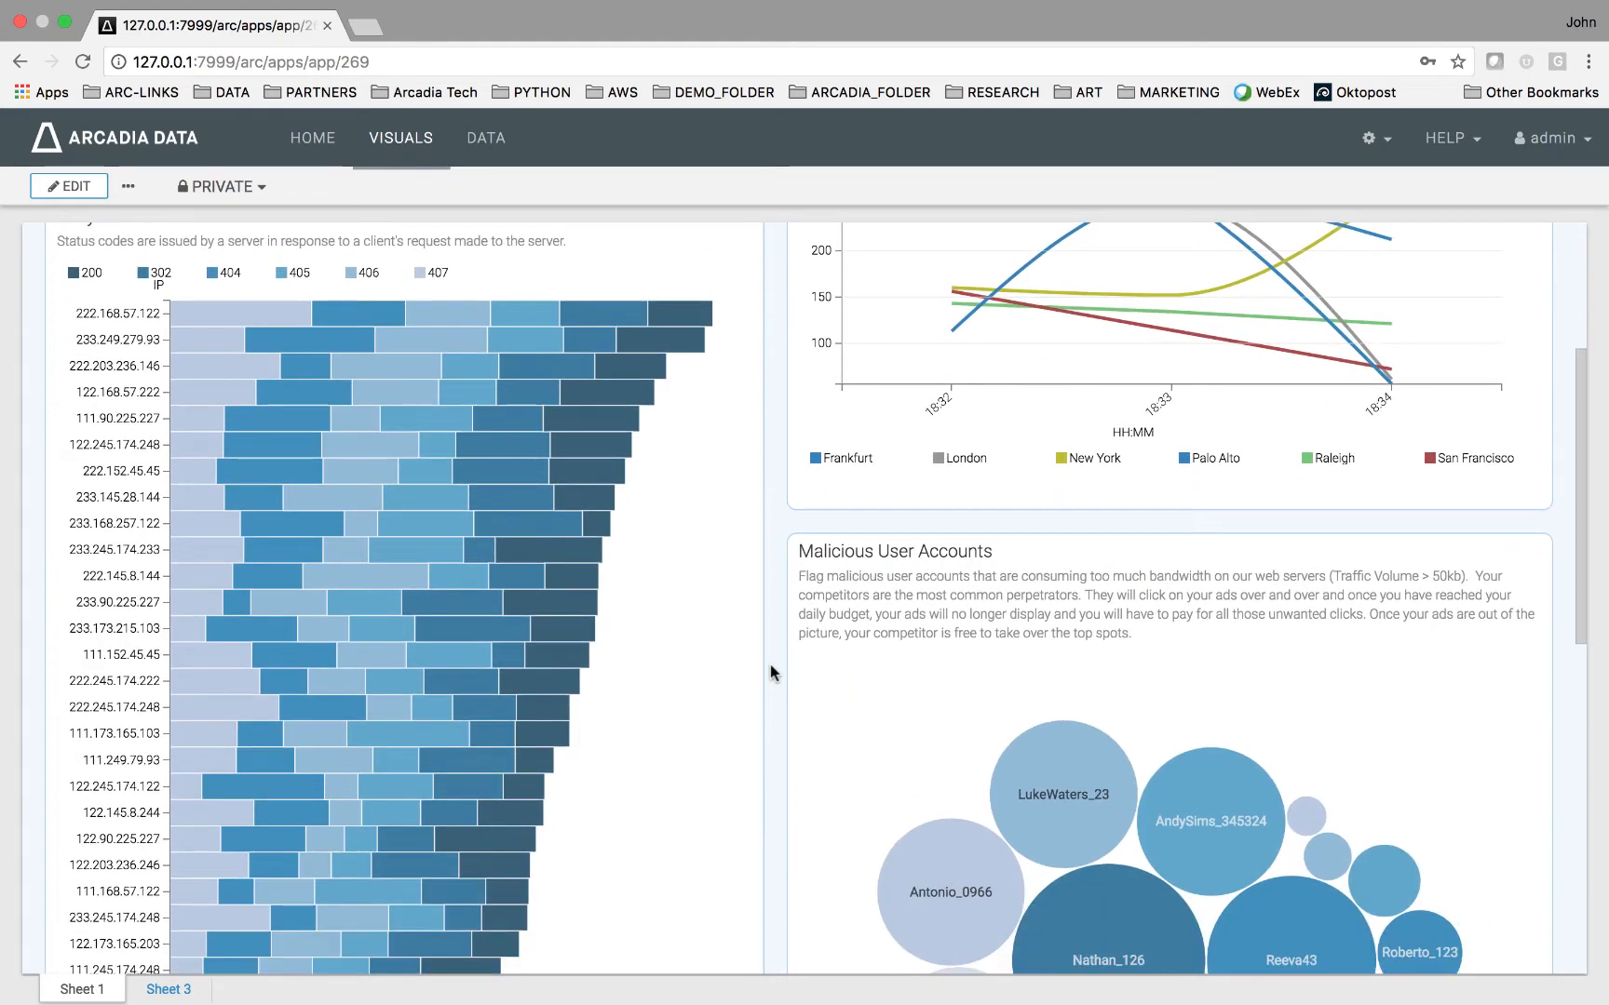
scroll(772, 672, "down", 2)
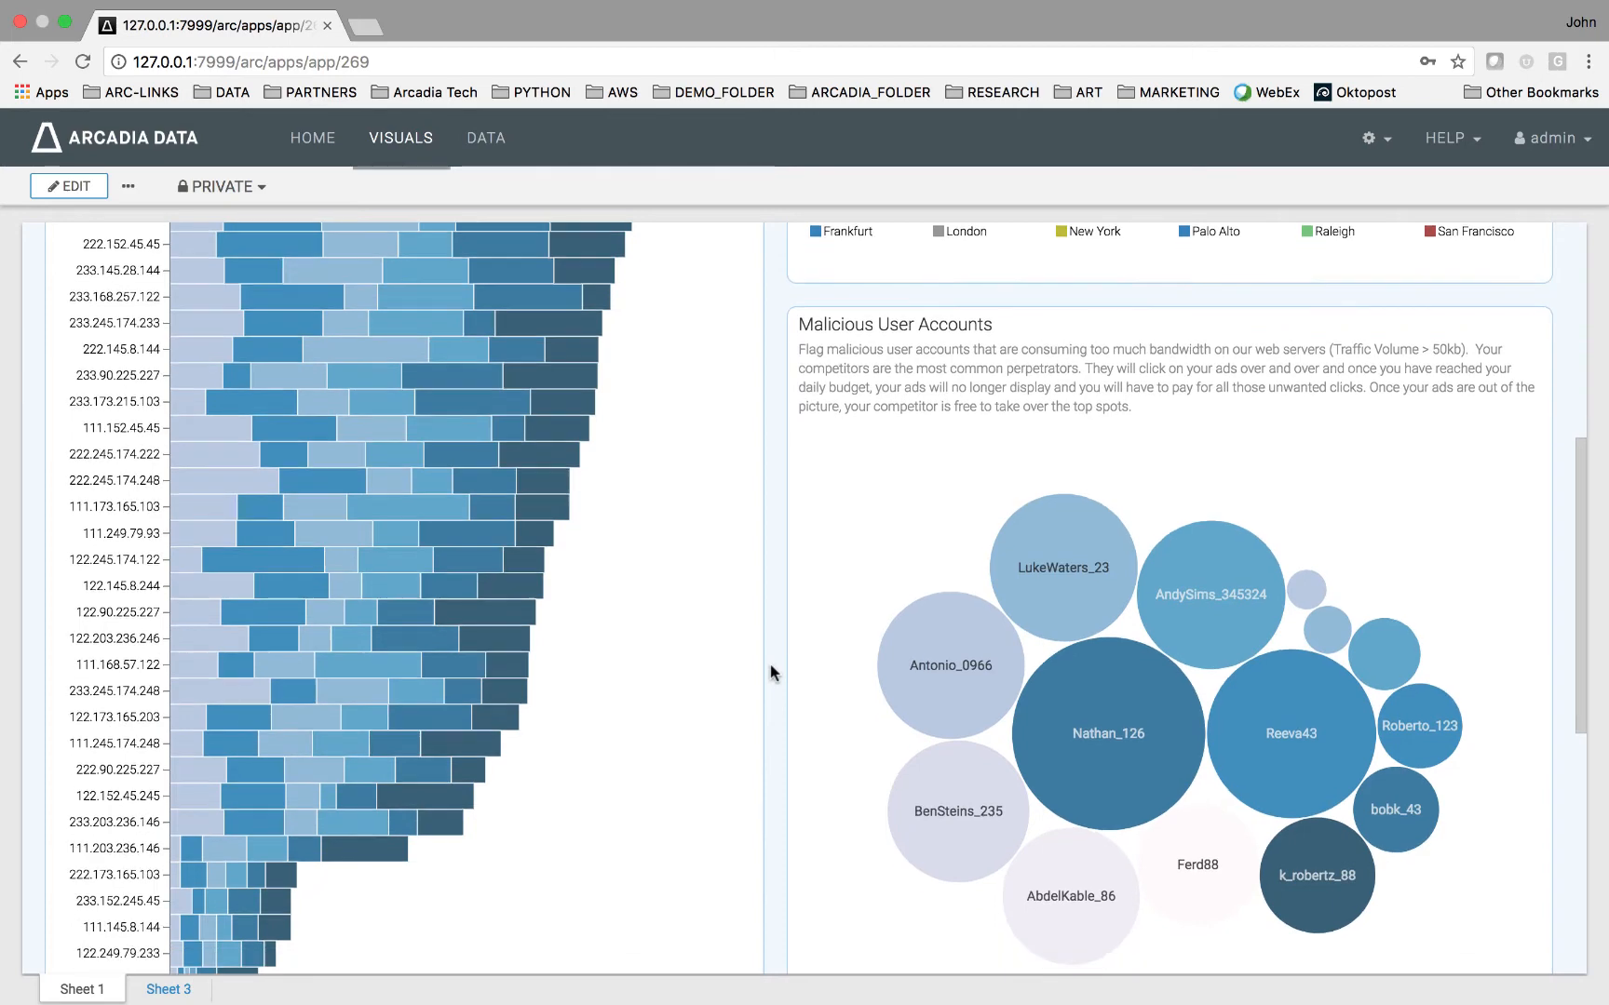
scroll(772, 672, "down", 1)
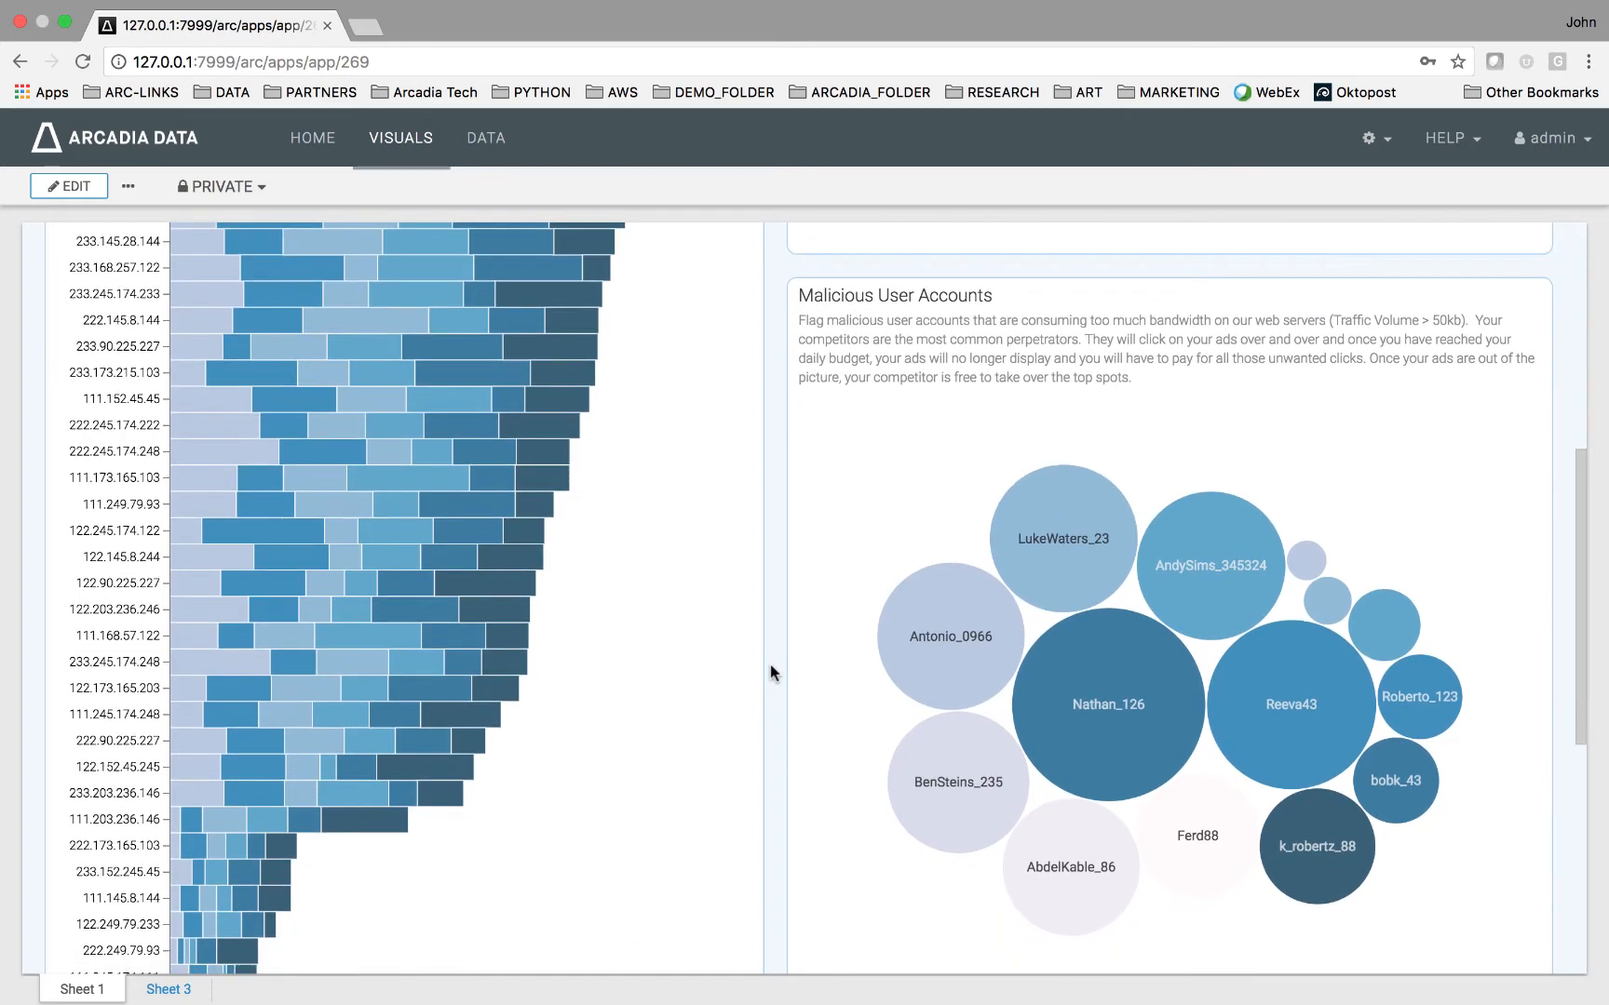
scroll(771, 672, "down", 6)
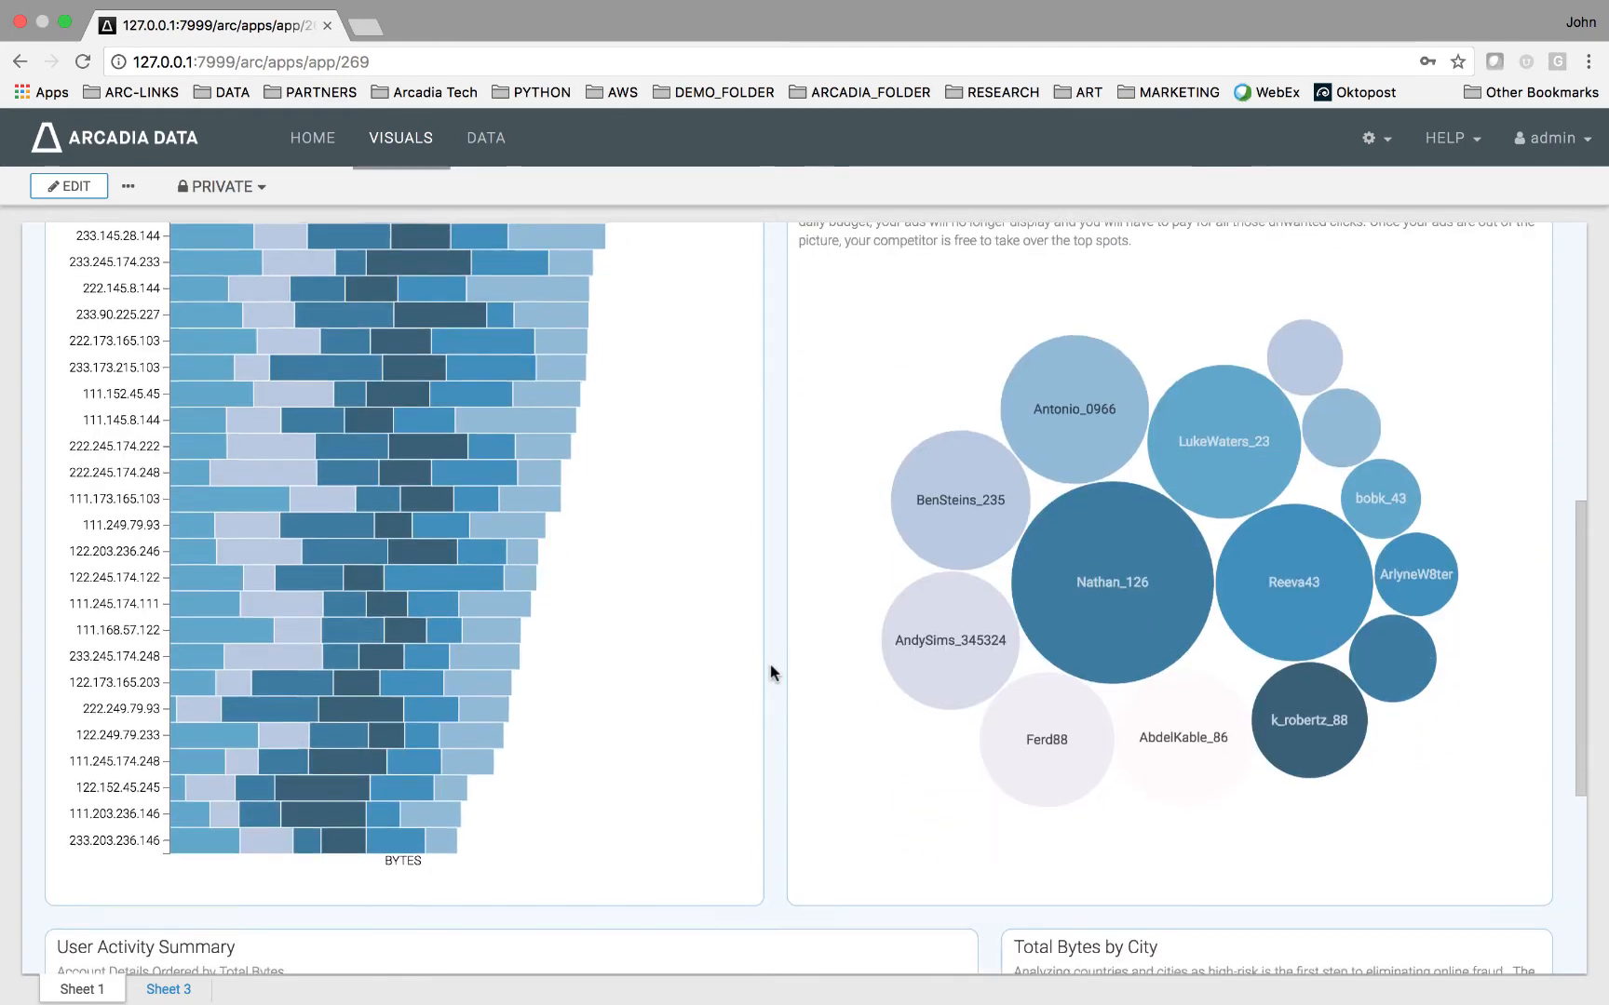
scroll(772, 672, "down", 10)
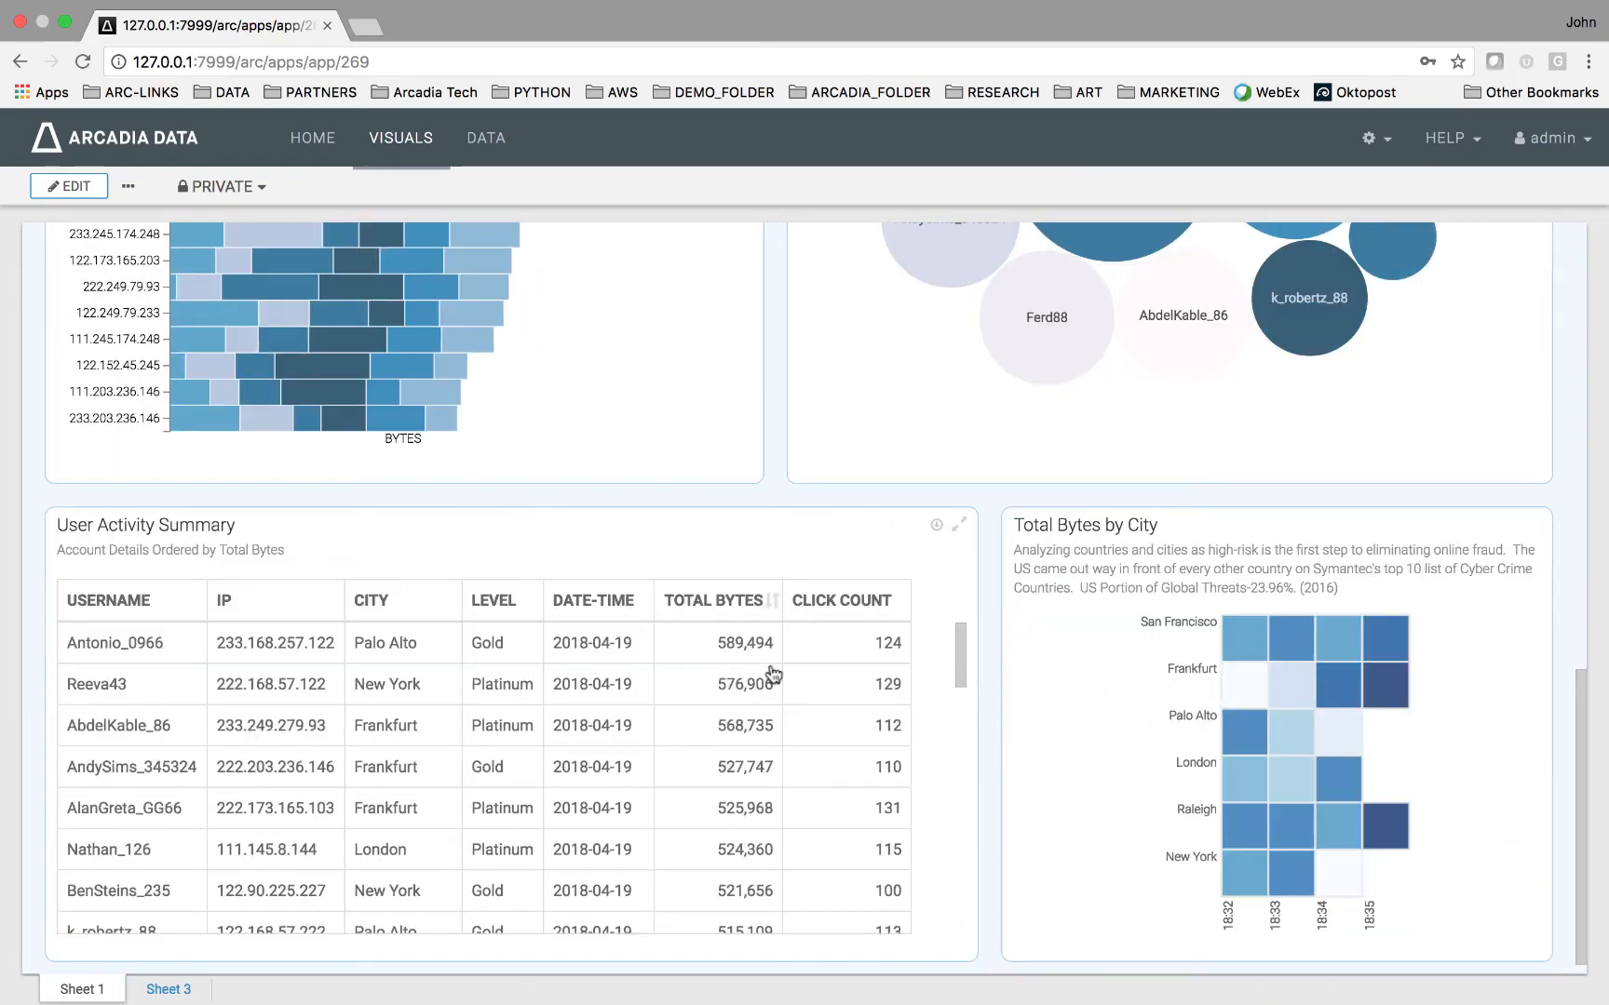